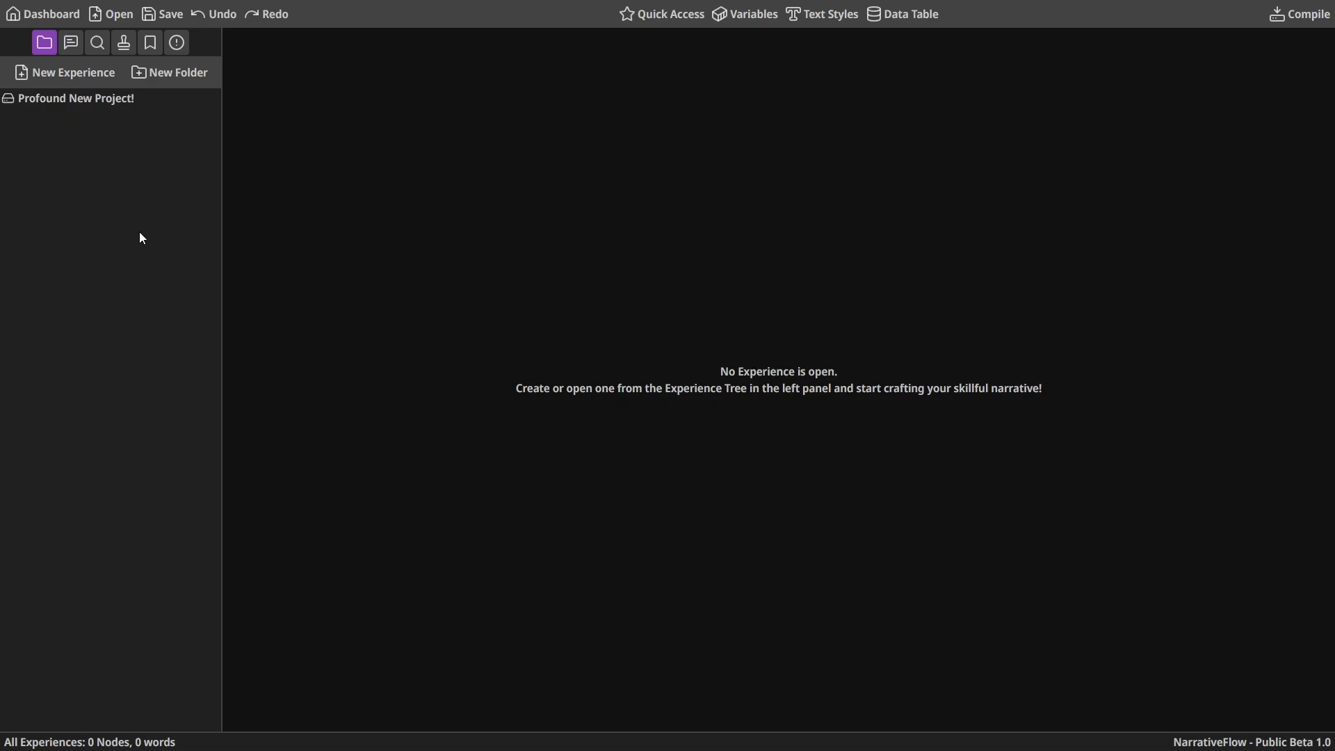
{"action": "right_click", "coordinate": [137, 275]}
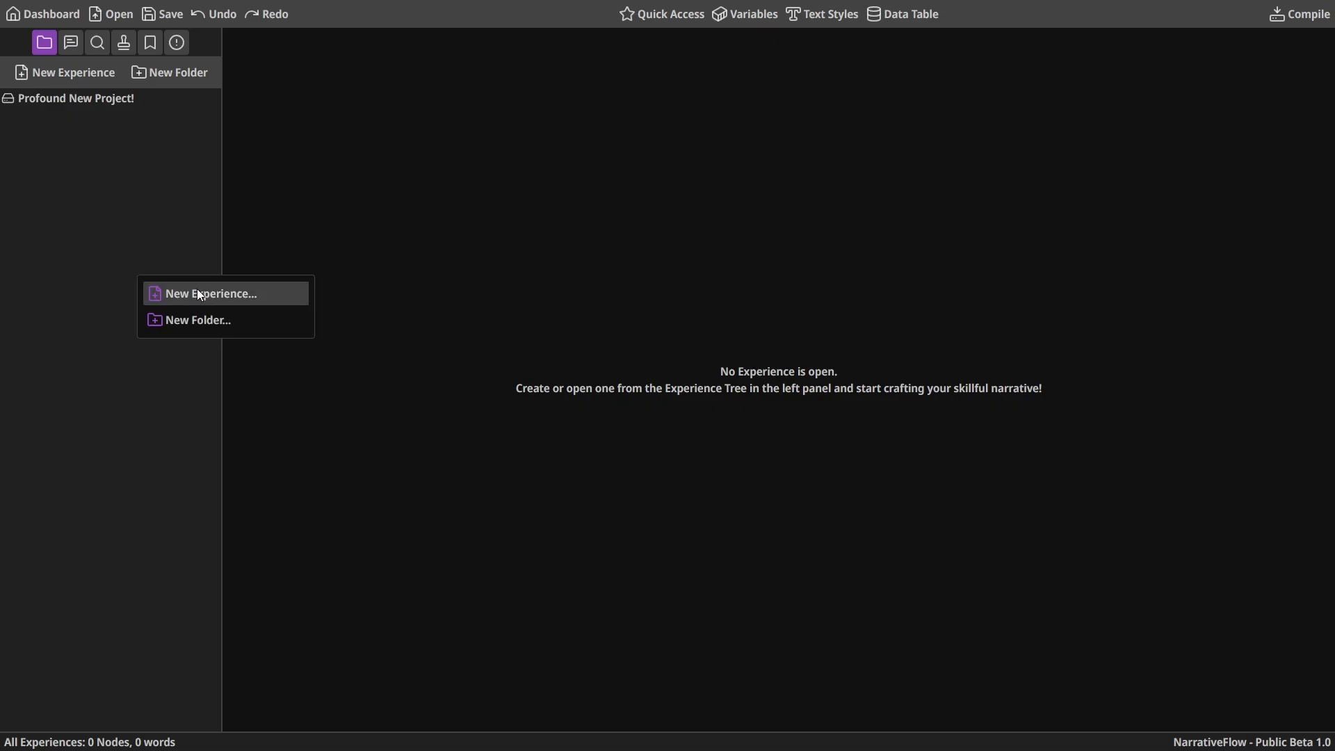
{"action": "left_click", "coordinate": [141, 219]}
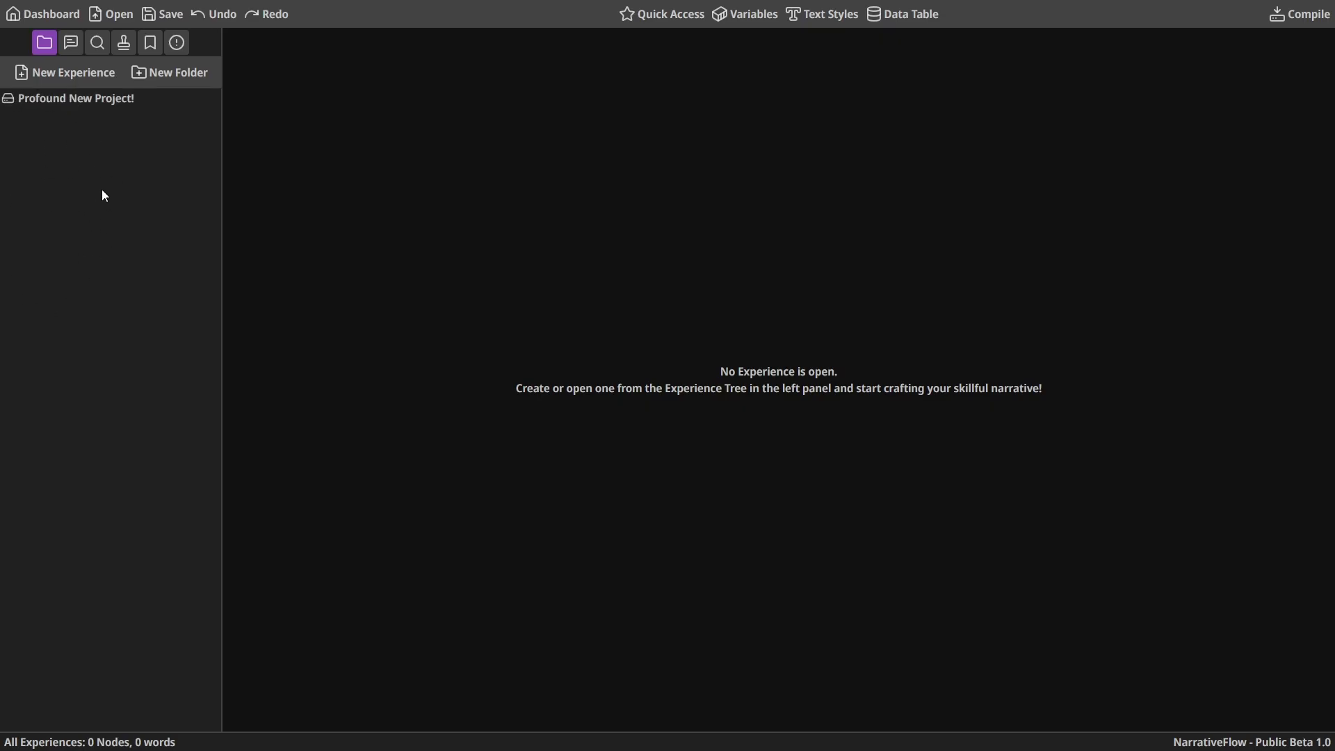
{"action": "right_click", "coordinate": [60, 96]}
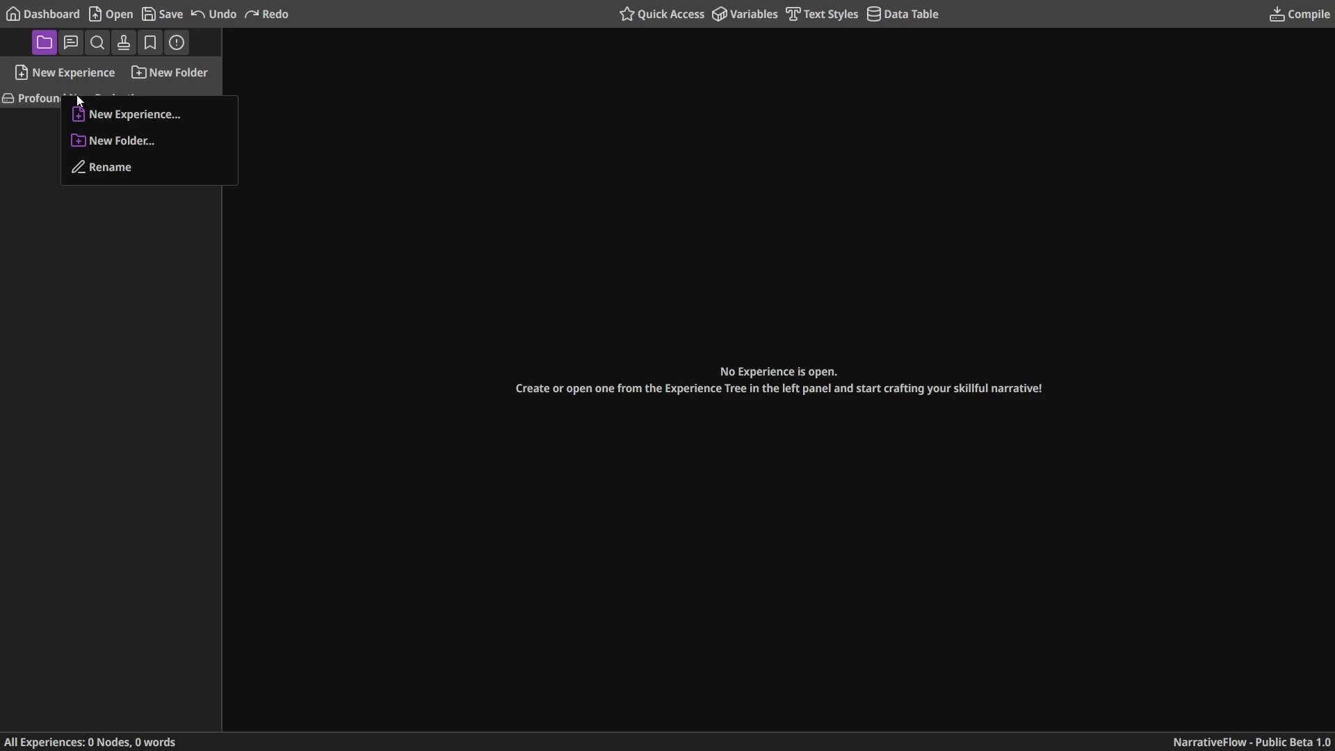
{"action": "left_click", "coordinate": [23, 119]}
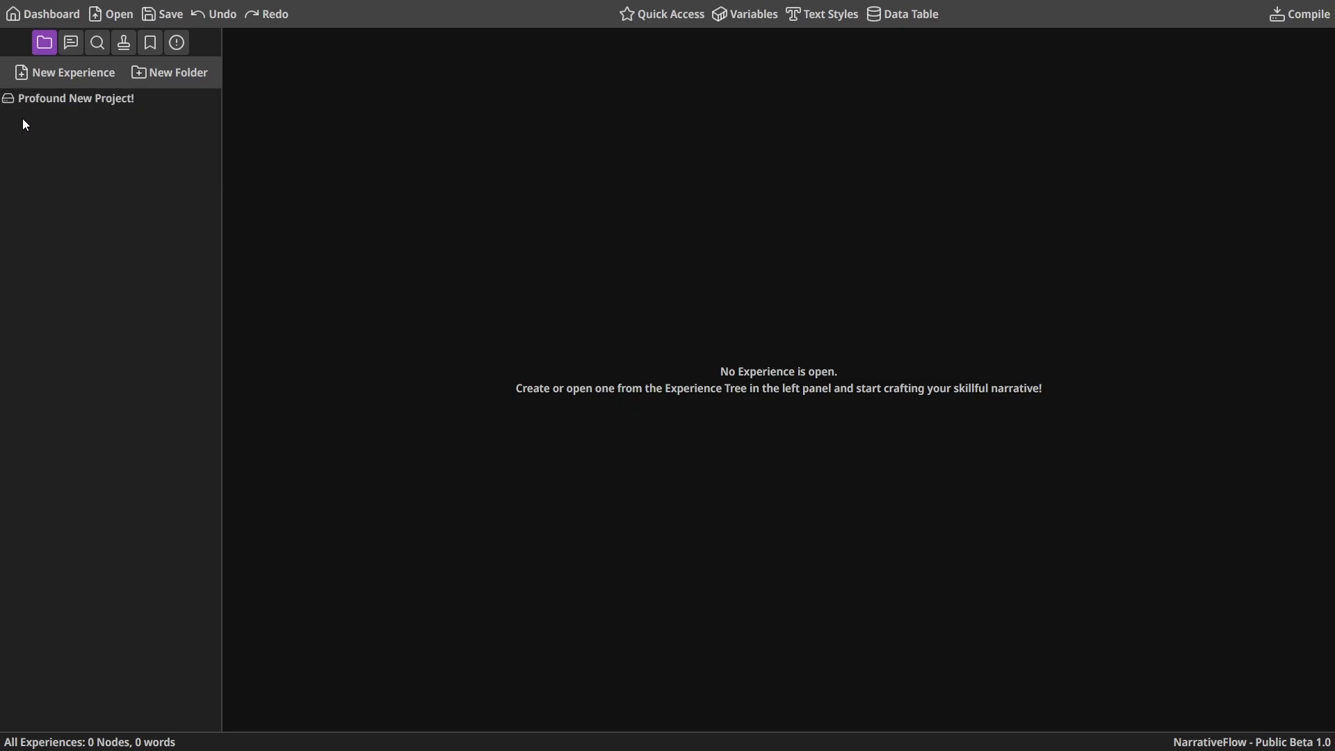
{"action": "right_click", "coordinate": [61, 101]}
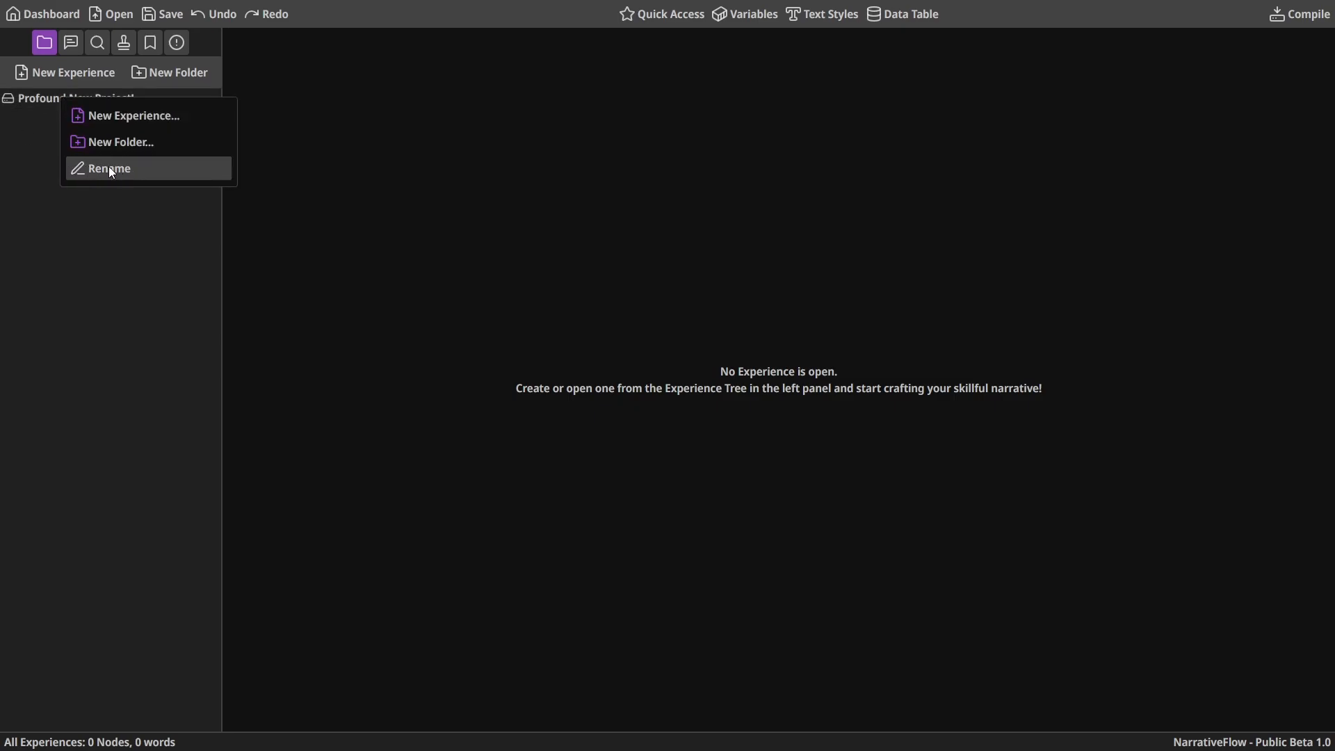
{"action": "left_click", "coordinate": [110, 267]}
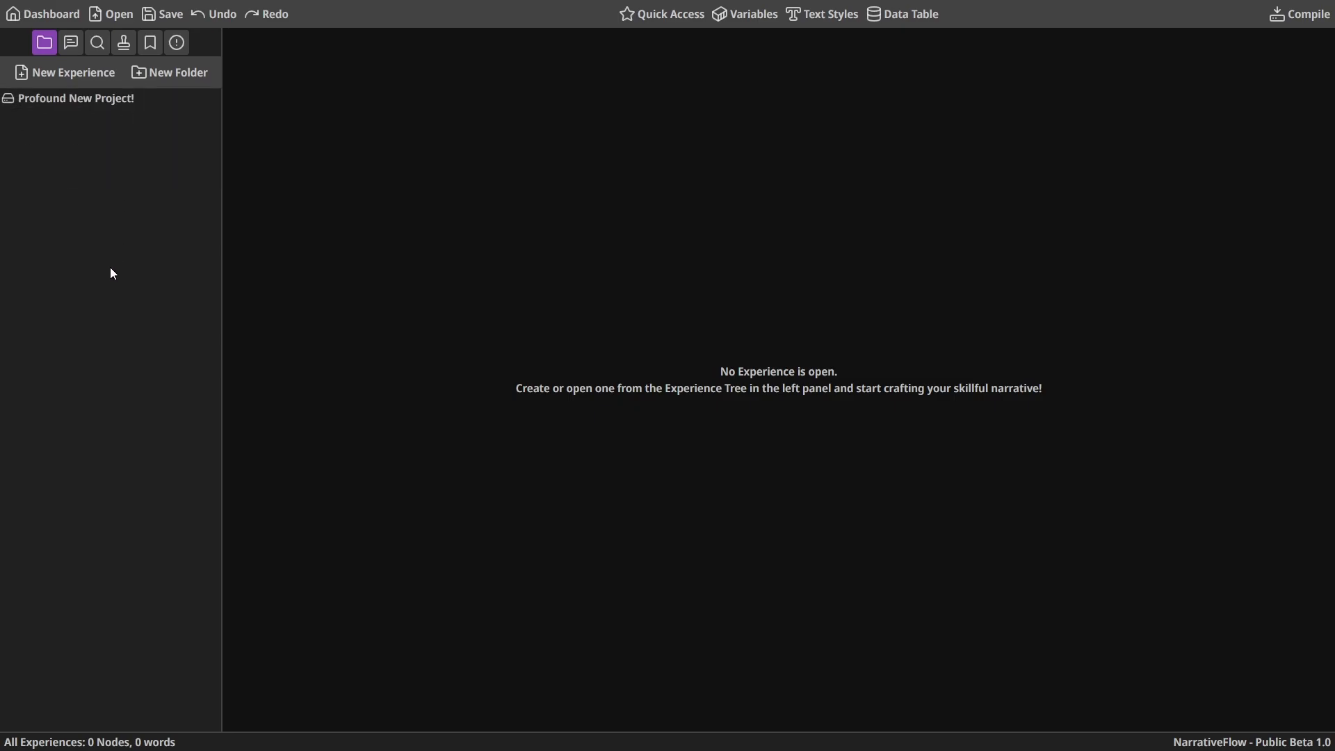
Create a new experience named "Exp 1" in the project and open it
{"action": "left_click", "coordinate": [74, 82]}
{"action": "type", "text": "Exp 1"}
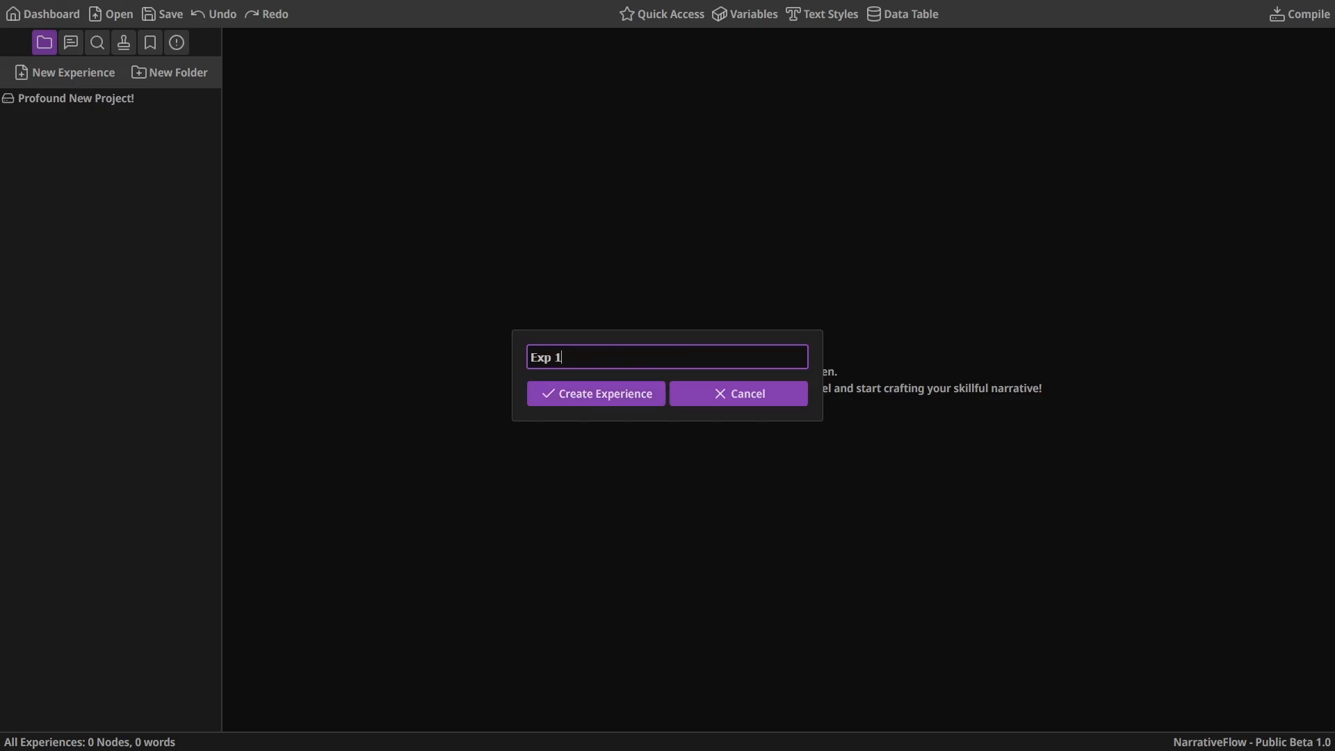
{"action": "key", "text": "Return"}
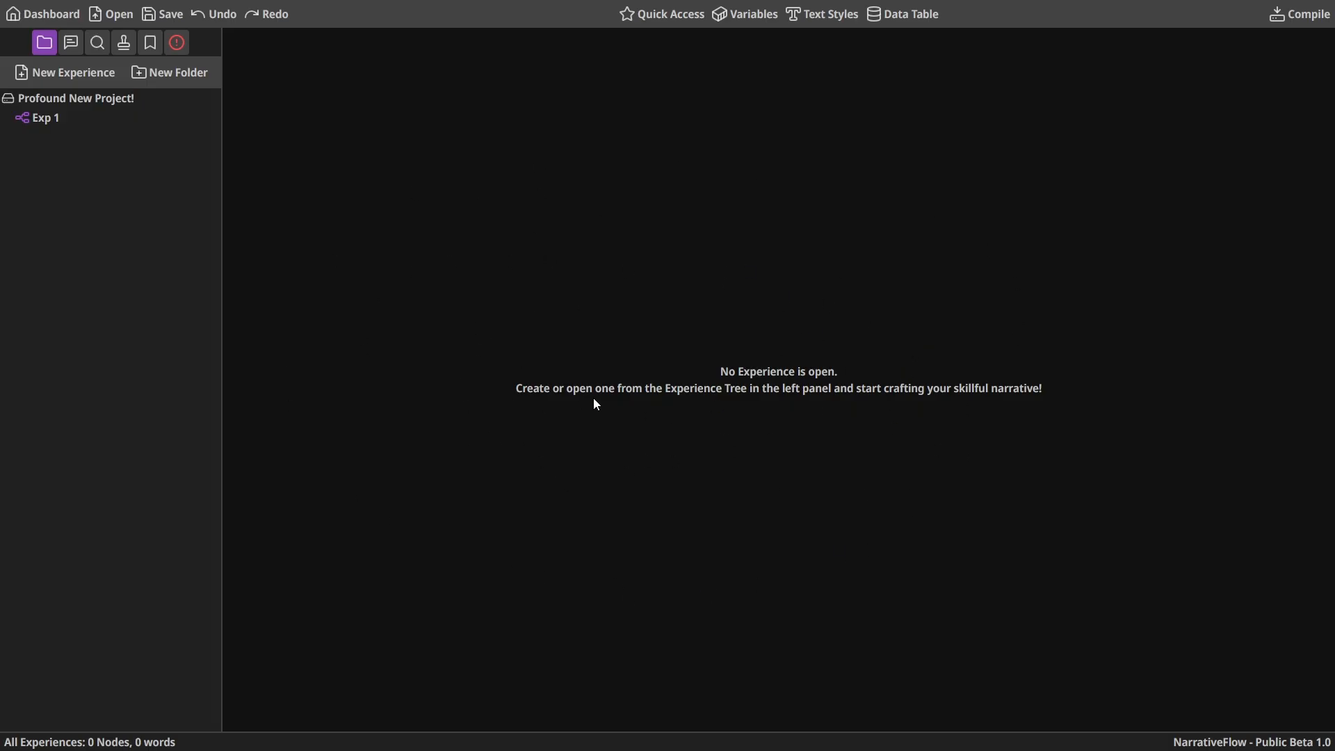
{"action": "left_click", "coordinate": [50, 123]}
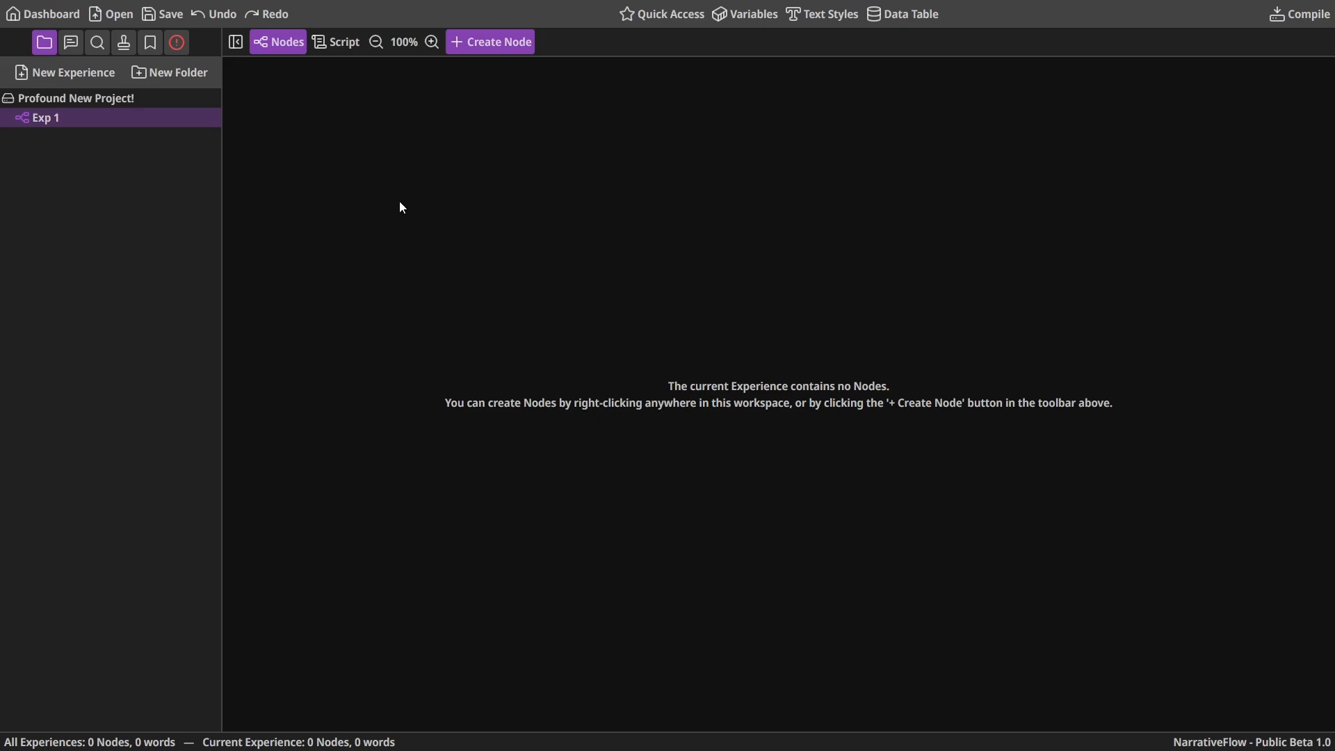
Add a Start node to the Exp 1 workspace and move it toward the workspace's left side
{"action": "left_click", "coordinate": [499, 45]}
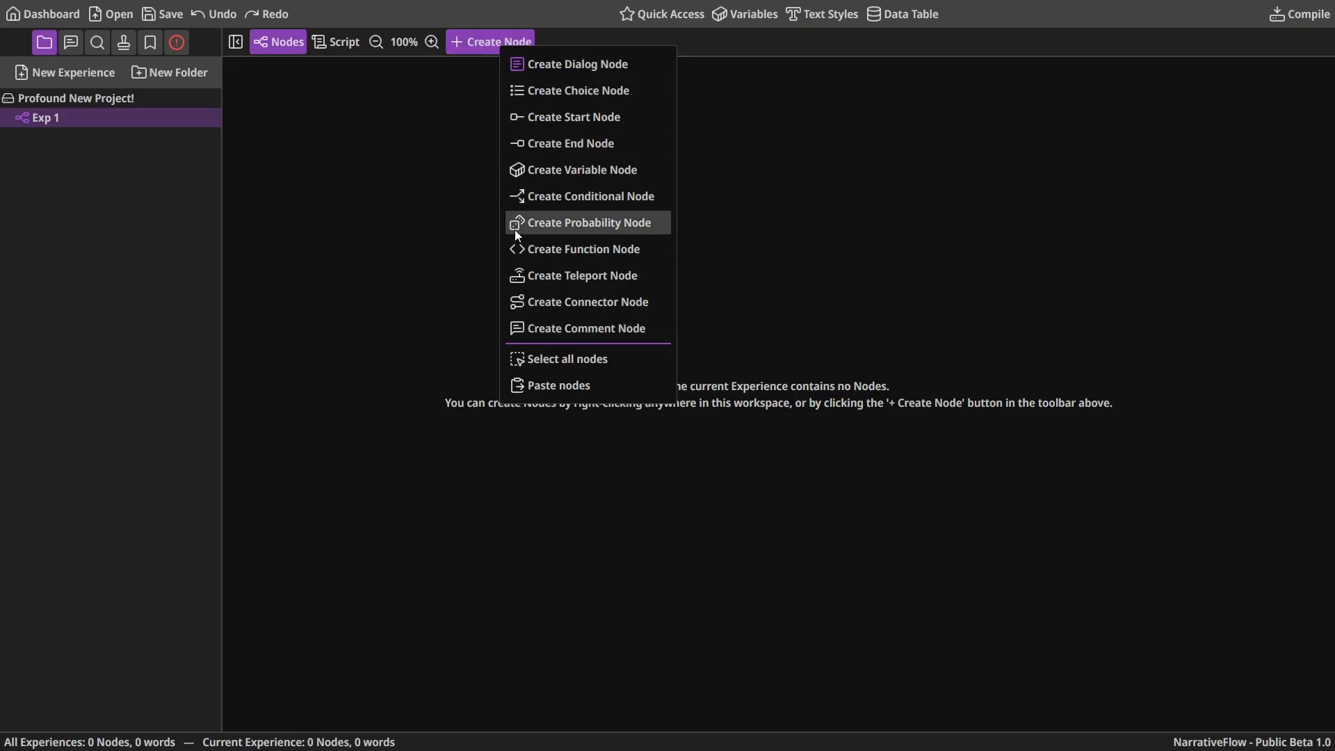
{"action": "left_click", "coordinate": [470, 226]}
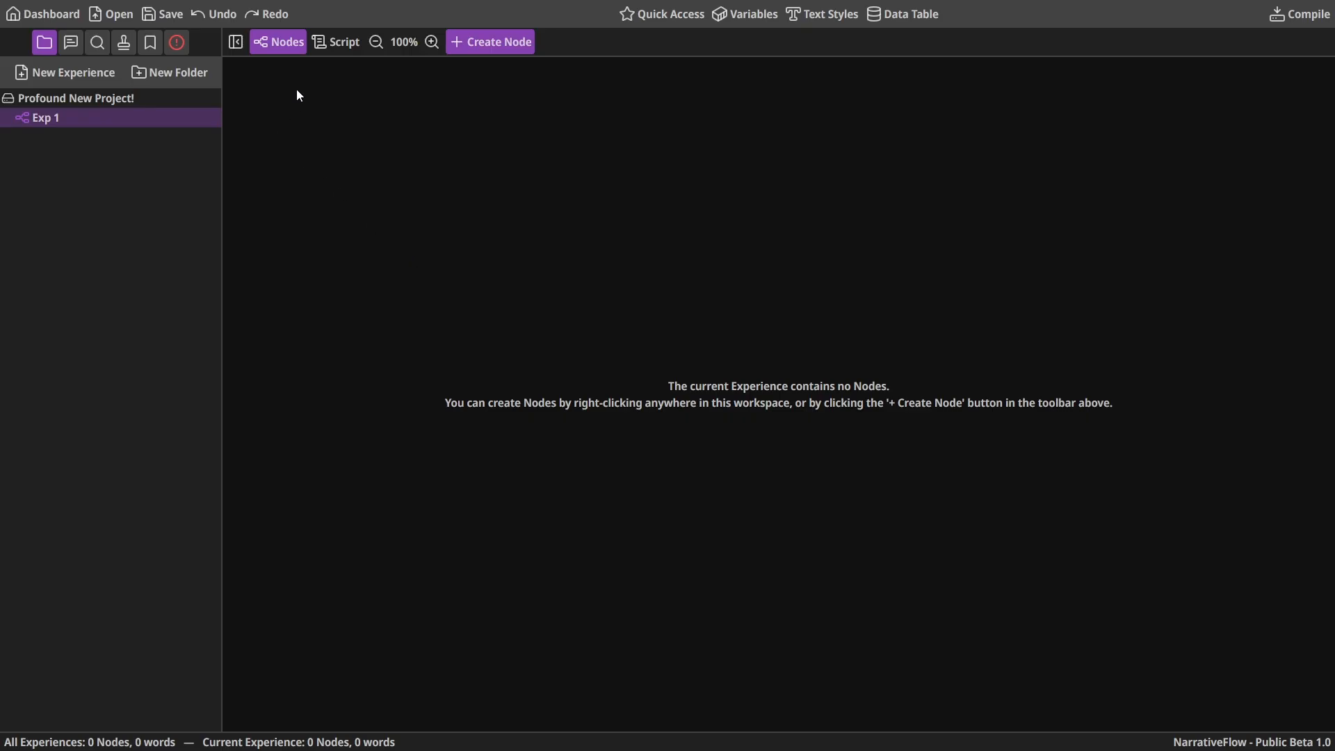
{"action": "right_click", "coordinate": [426, 199]}
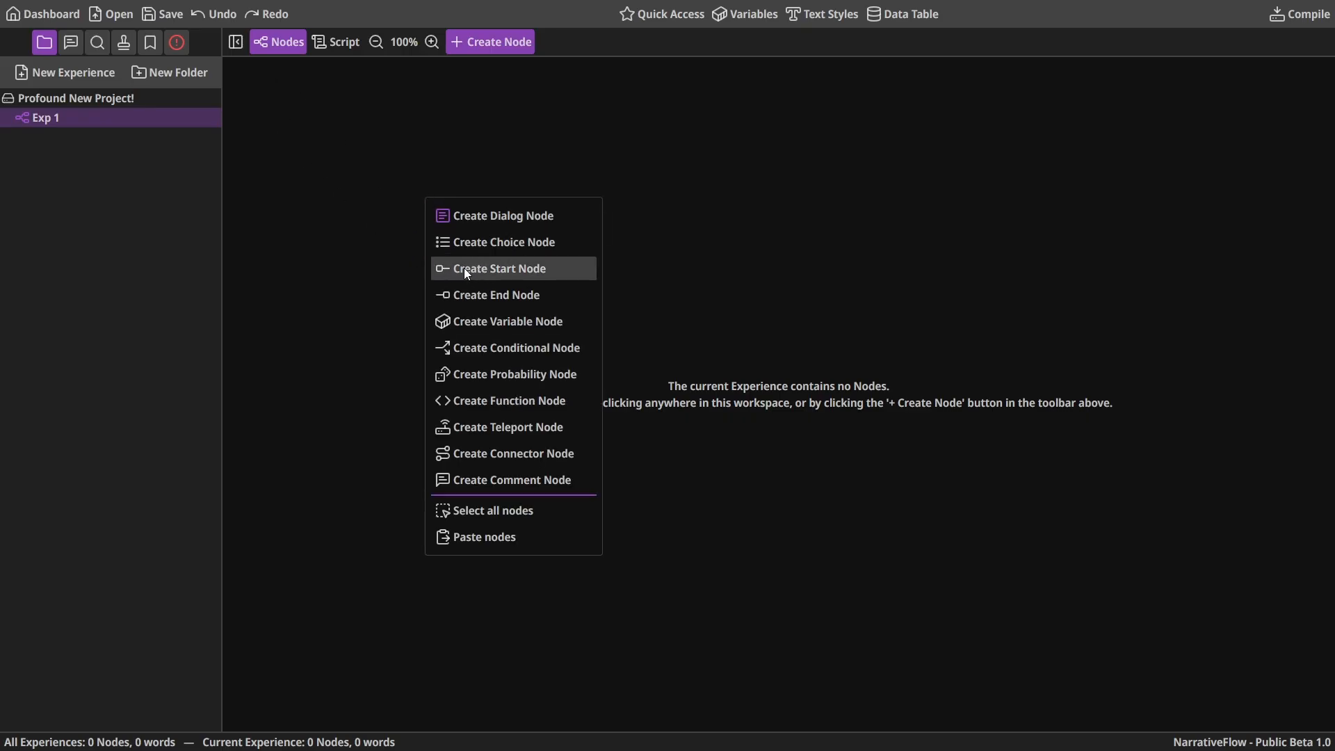
{"action": "left_click", "coordinate": [506, 268]}
{"action": "left_click_drag", "start_coordinate": [487, 220], "coordinate": [365, 305]}
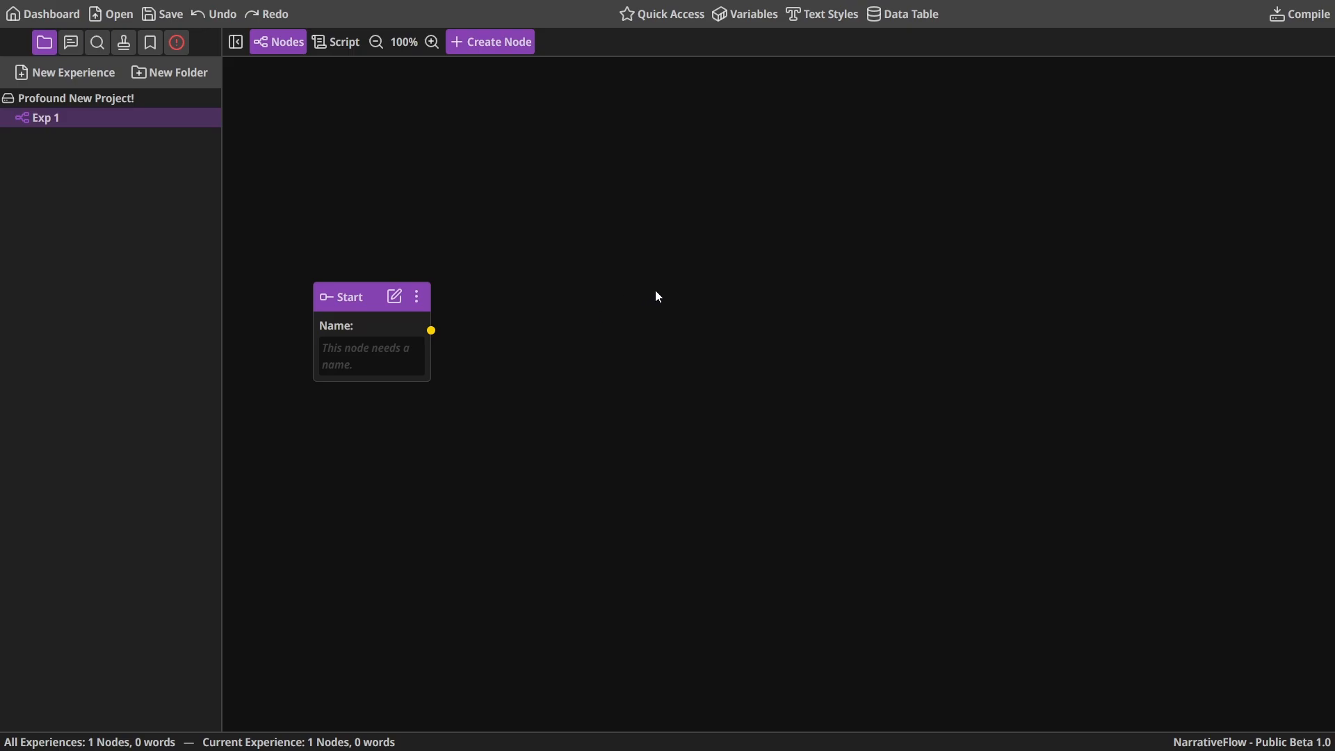
Add an End node to the right of the Start node and connect Start's output to End's input
{"action": "right_click", "coordinate": [692, 257]}
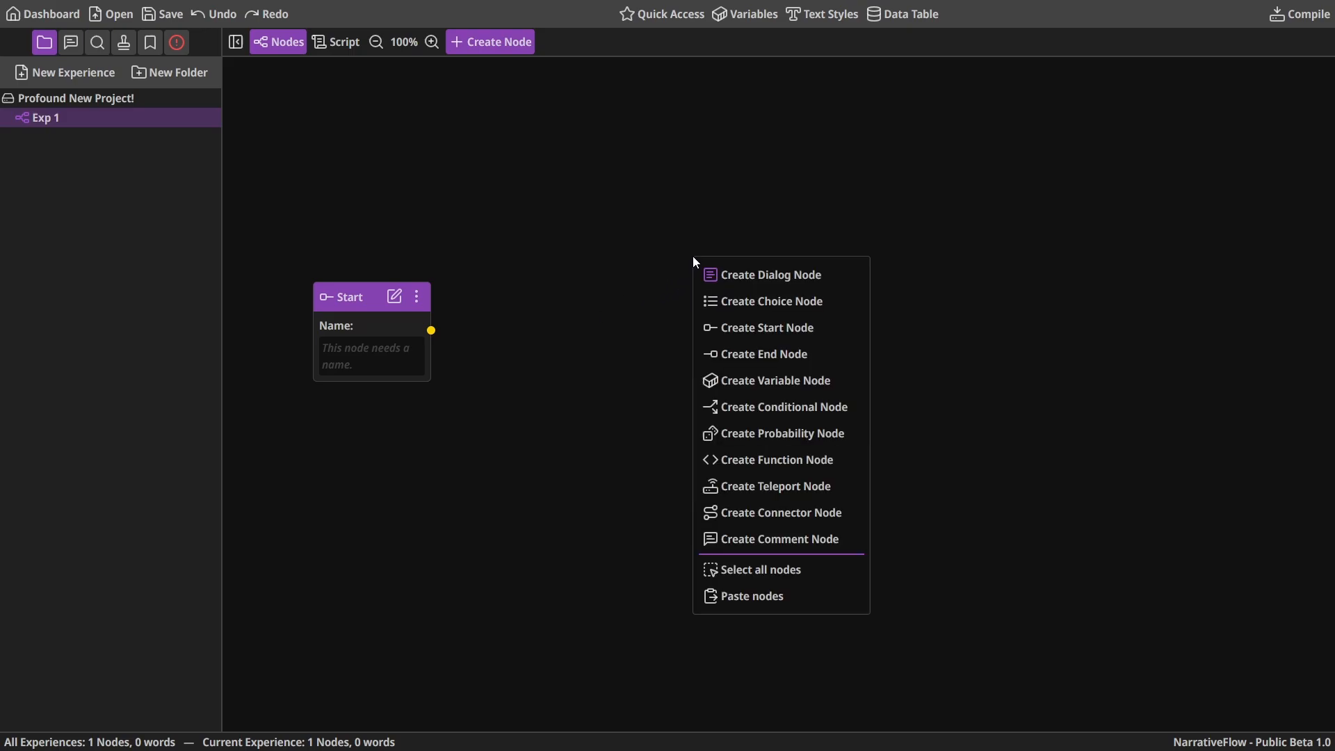
{"action": "left_click", "coordinate": [739, 356]}
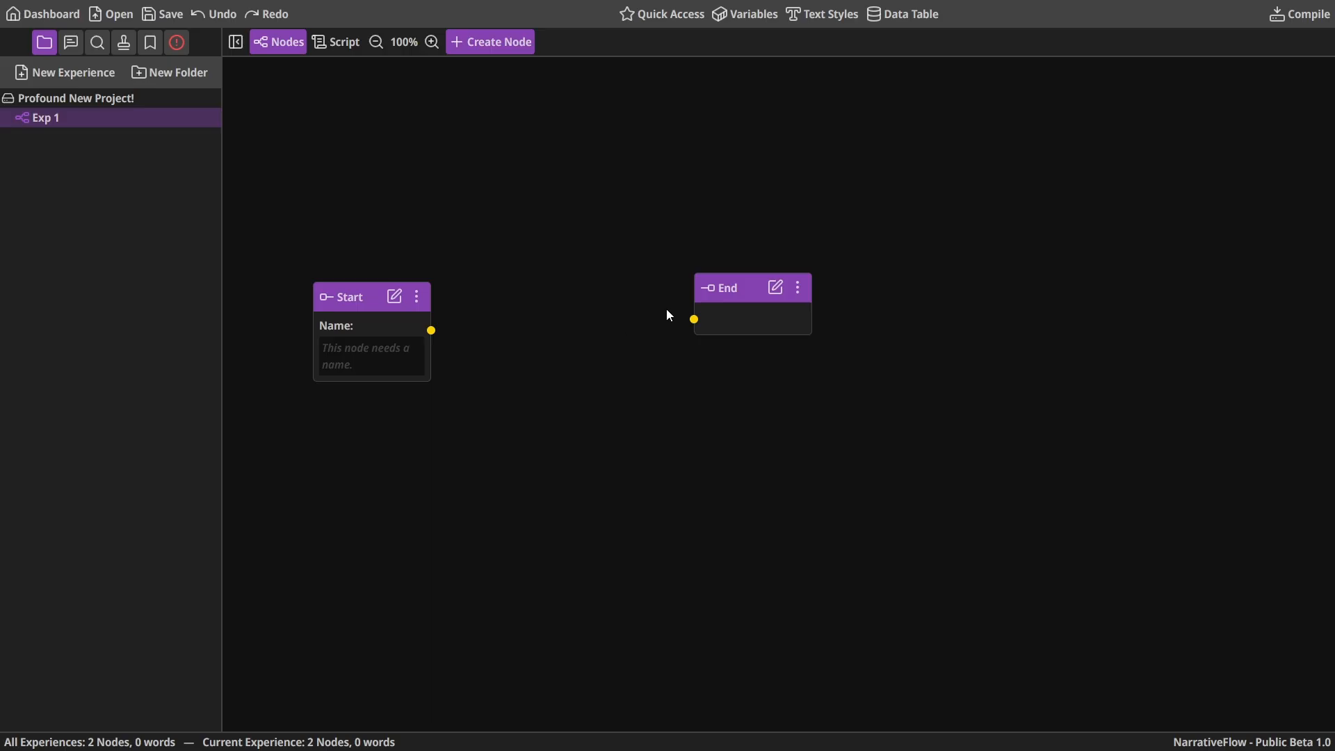
{"action": "left_click_drag", "start_coordinate": [701, 298], "coordinate": [605, 306]}
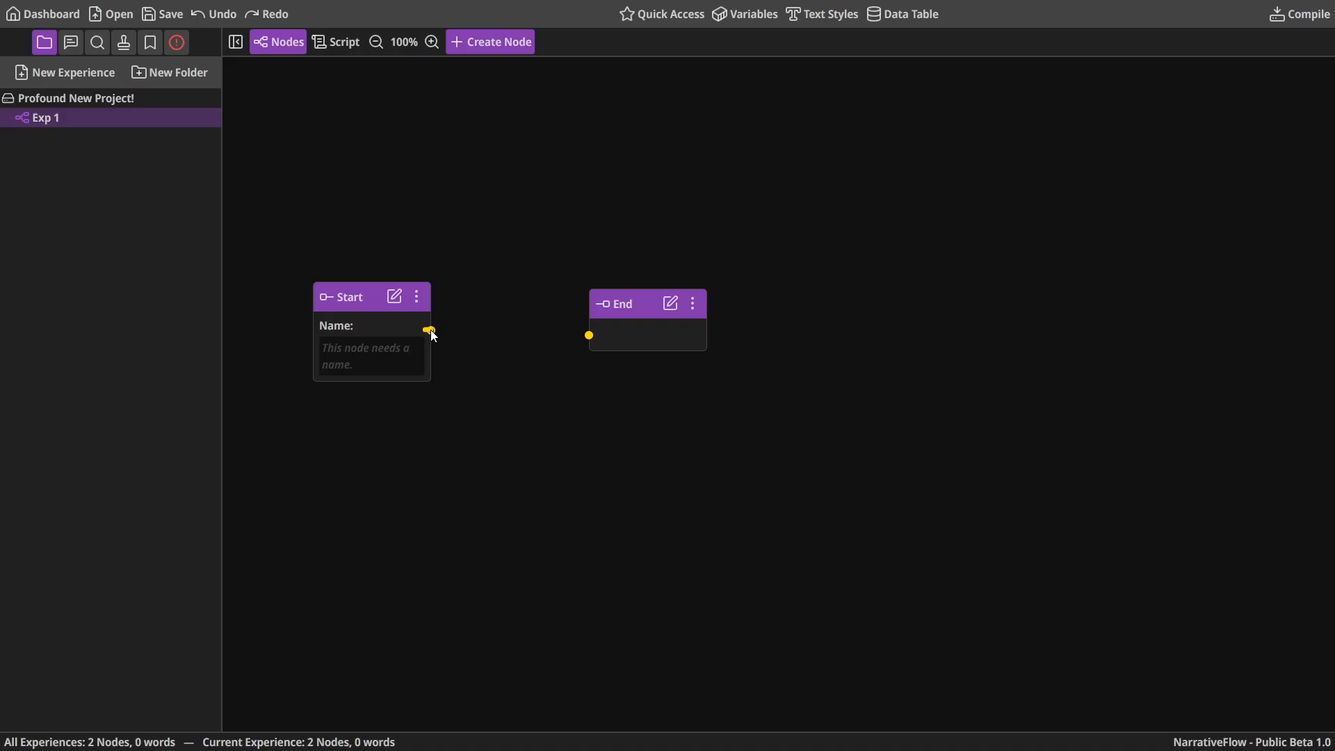
{"action": "left_click_drag", "start_coordinate": [500, 324], "coordinate": [589, 335]}
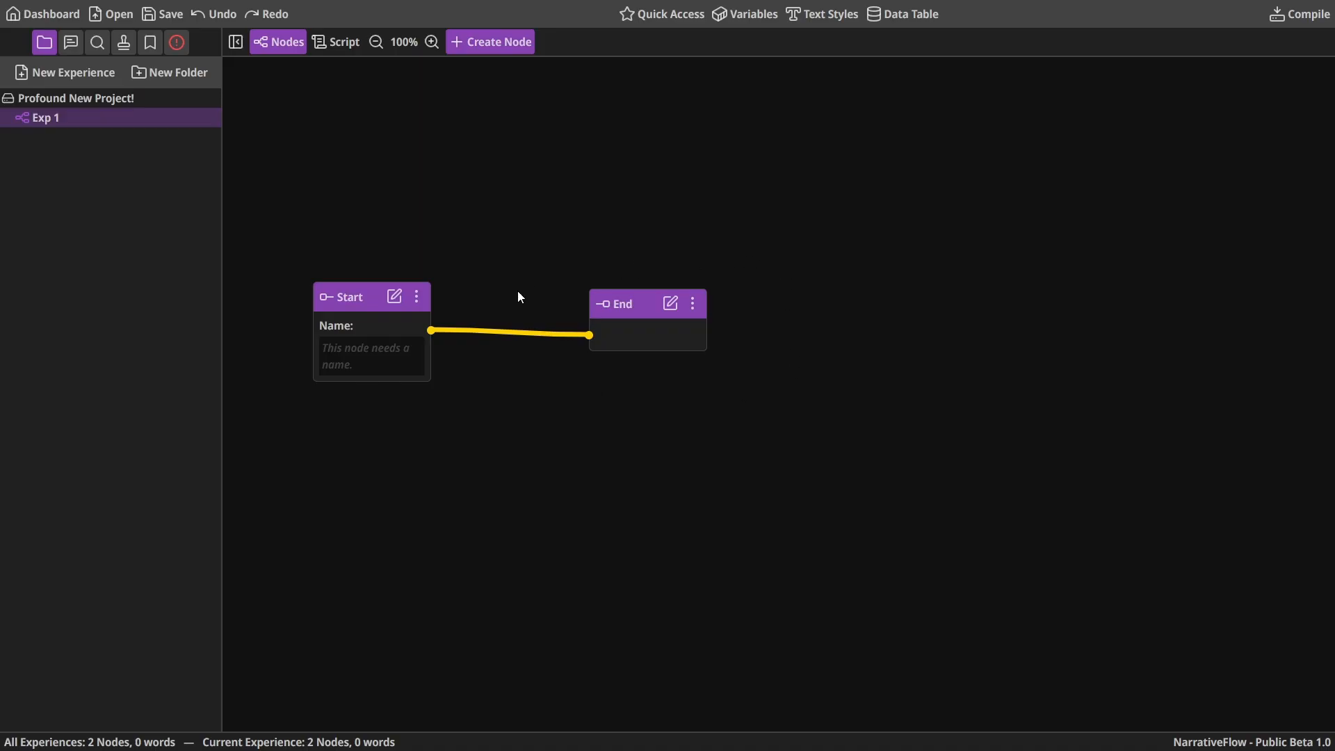
Add a Dialog node above and right of the End node, then spread the nodes apart with End placed lower
{"action": "right_click", "coordinate": [777, 146]}
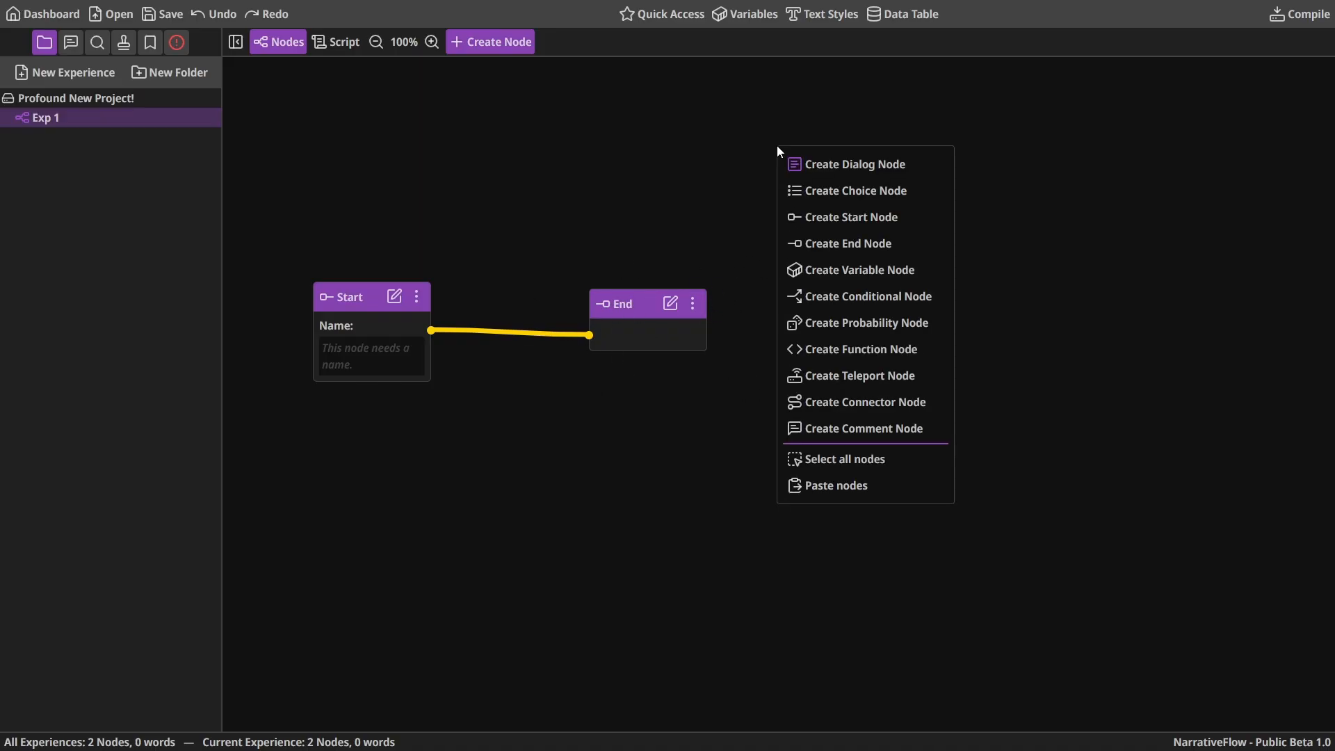
{"action": "left_click", "coordinate": [842, 167]}
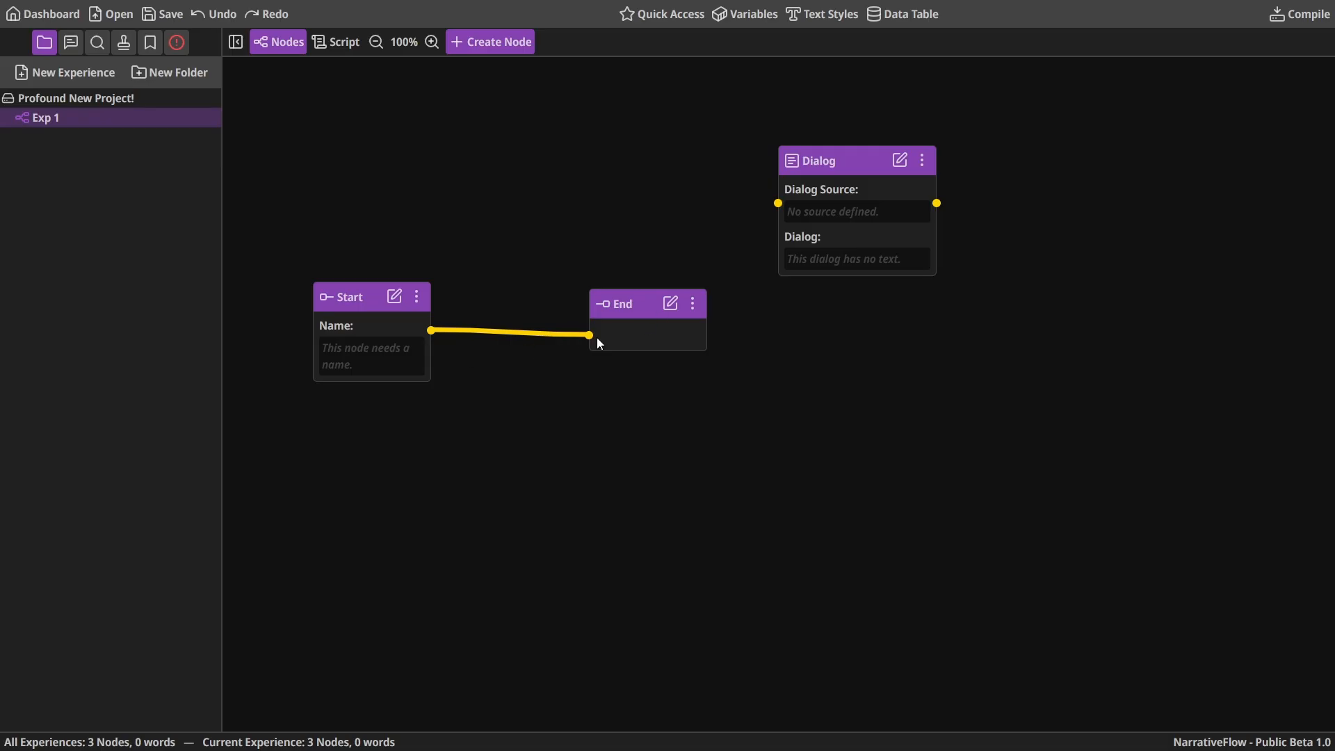
{"action": "mouse_move", "coordinate": [666, 298]}
{"action": "left_mouse_down"}
{"action": "mouse_move", "coordinate": [646, 299]}
{"action": "mouse_move", "coordinate": [691, 298]}
{"action": "left_mouse_up"}
{"action": "mouse_move", "coordinate": [347, 308]}
{"action": "left_mouse_down"}
{"action": "mouse_move", "coordinate": [358, 333]}
{"action": "mouse_move", "coordinate": [329, 307]}
{"action": "left_mouse_up"}
{"action": "mouse_move", "coordinate": [892, 233]}
{"action": "left_mouse_down"}
{"action": "mouse_move", "coordinate": [874, 273]}
{"action": "mouse_move", "coordinate": [910, 236]}
{"action": "left_mouse_up"}
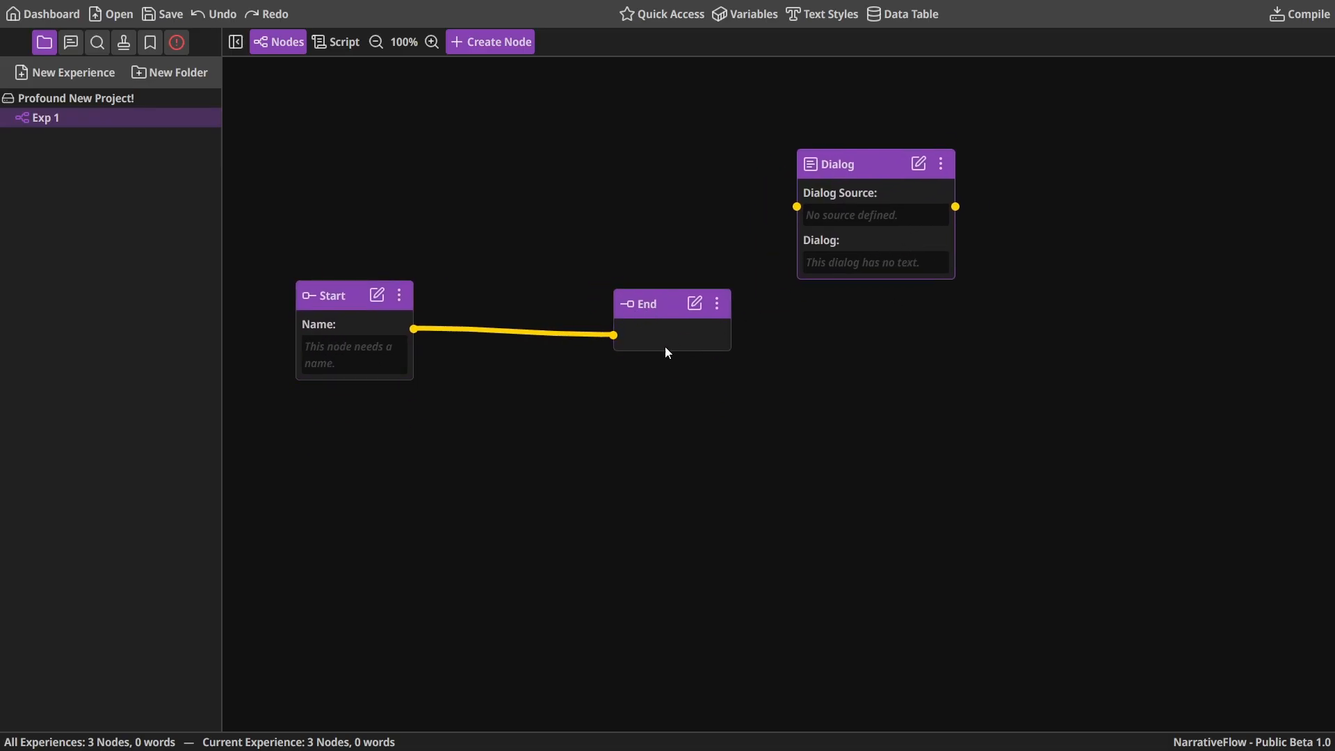
{"action": "left_click_drag", "start_coordinate": [665, 347], "coordinate": [652, 433]}
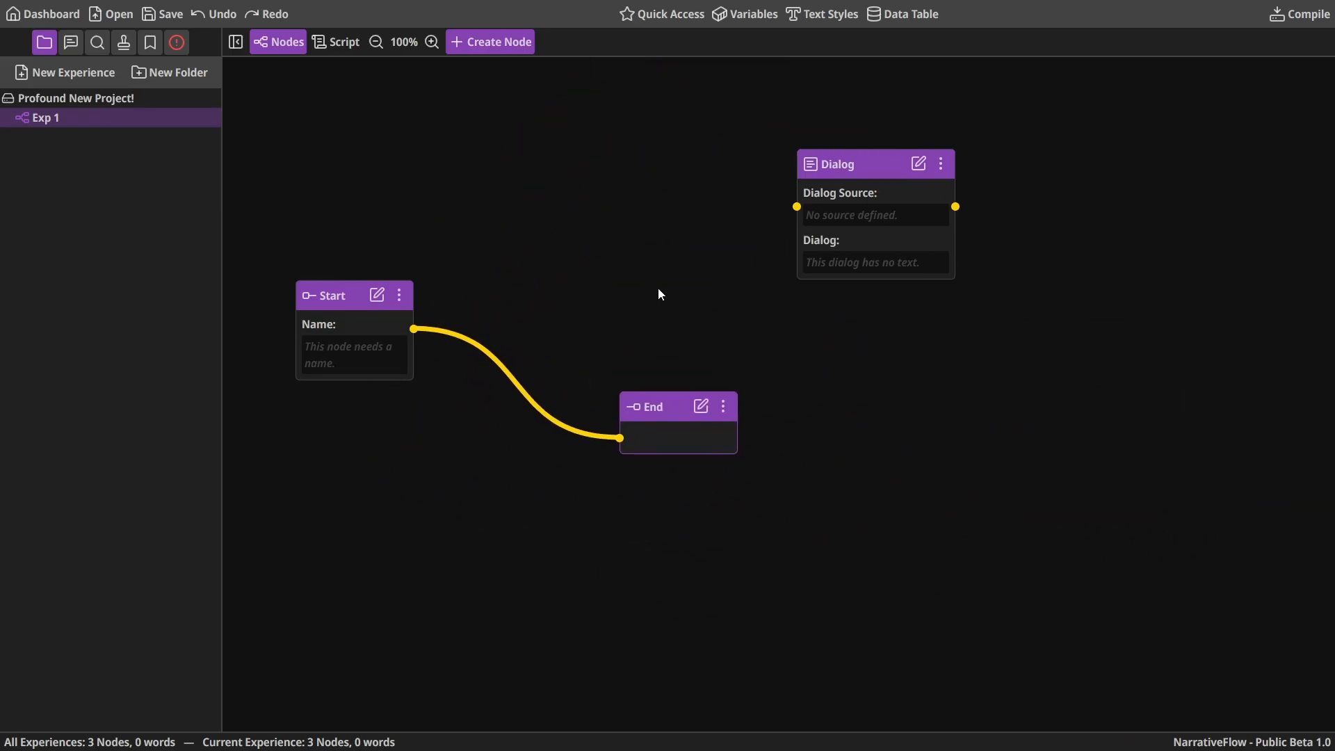
{"action": "scroll", "coordinate": [658, 287], "scroll_direction": "down", "scroll_amount": 5}
{"action": "scroll", "coordinate": [671, 297], "scroll_direction": "up", "scroll_amount": 5}
{"action": "scroll", "coordinate": [698, 308], "scroll_direction": "down", "scroll_amount": 5}
{"action": "scroll", "coordinate": [695, 301], "scroll_direction": "up", "scroll_amount": 5}
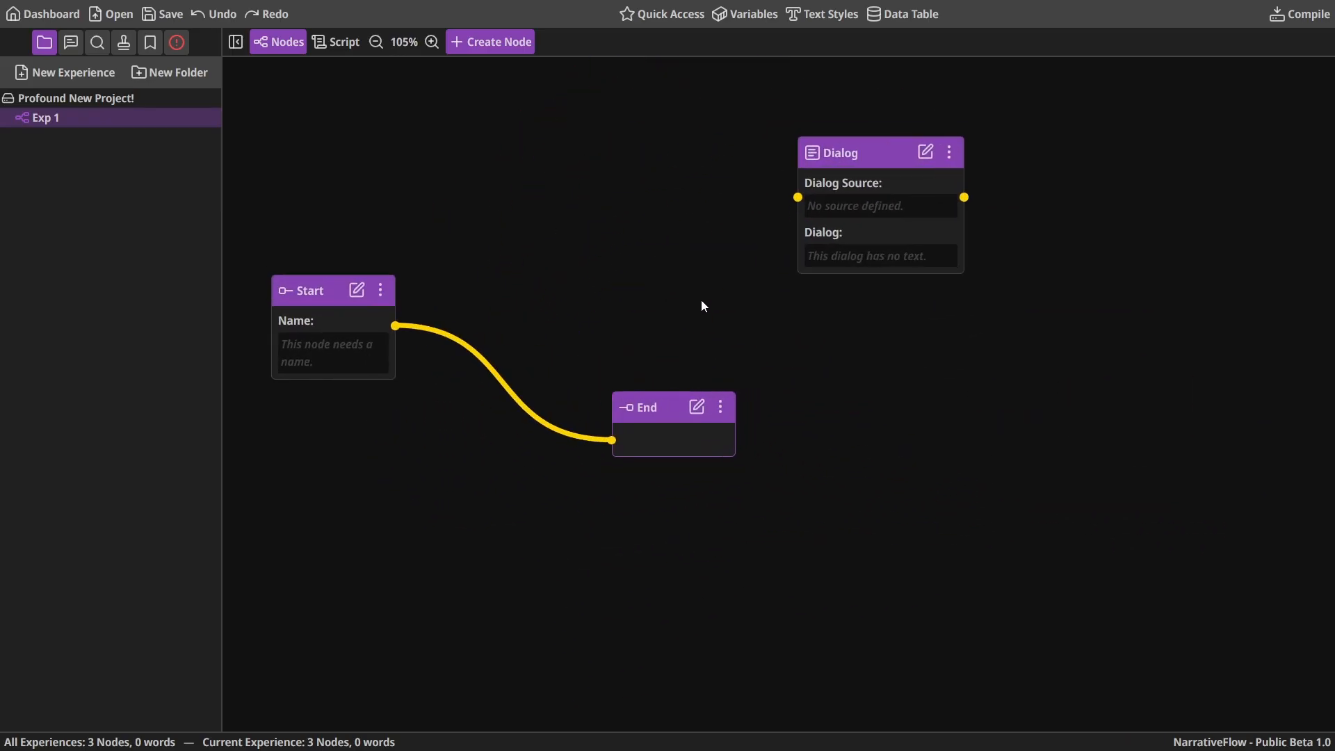
{"action": "scroll", "coordinate": [702, 303], "scroll_direction": "down", "scroll_amount": 3}
{"action": "scroll", "coordinate": [699, 304], "scroll_direction": "up", "scroll_amount": 2}
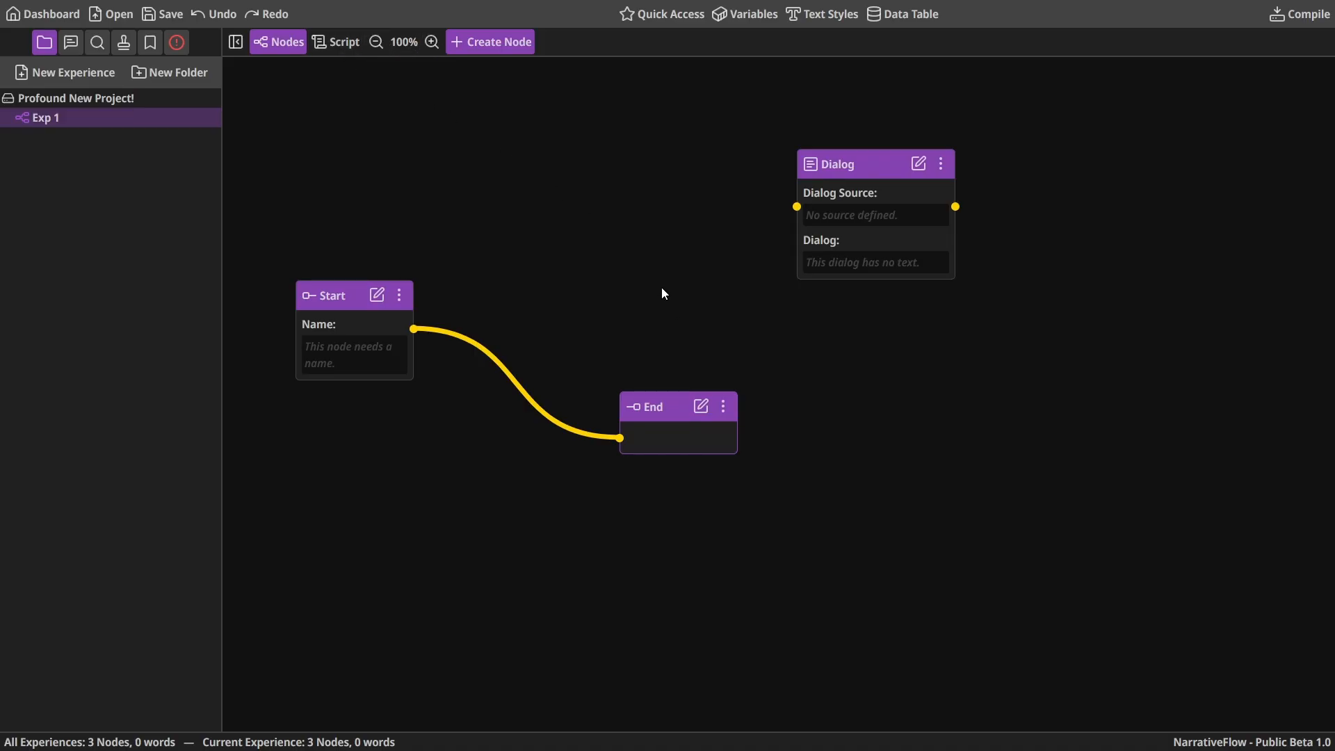
{"action": "left_click_drag", "start_coordinate": [667, 289], "coordinate": [729, 312]}
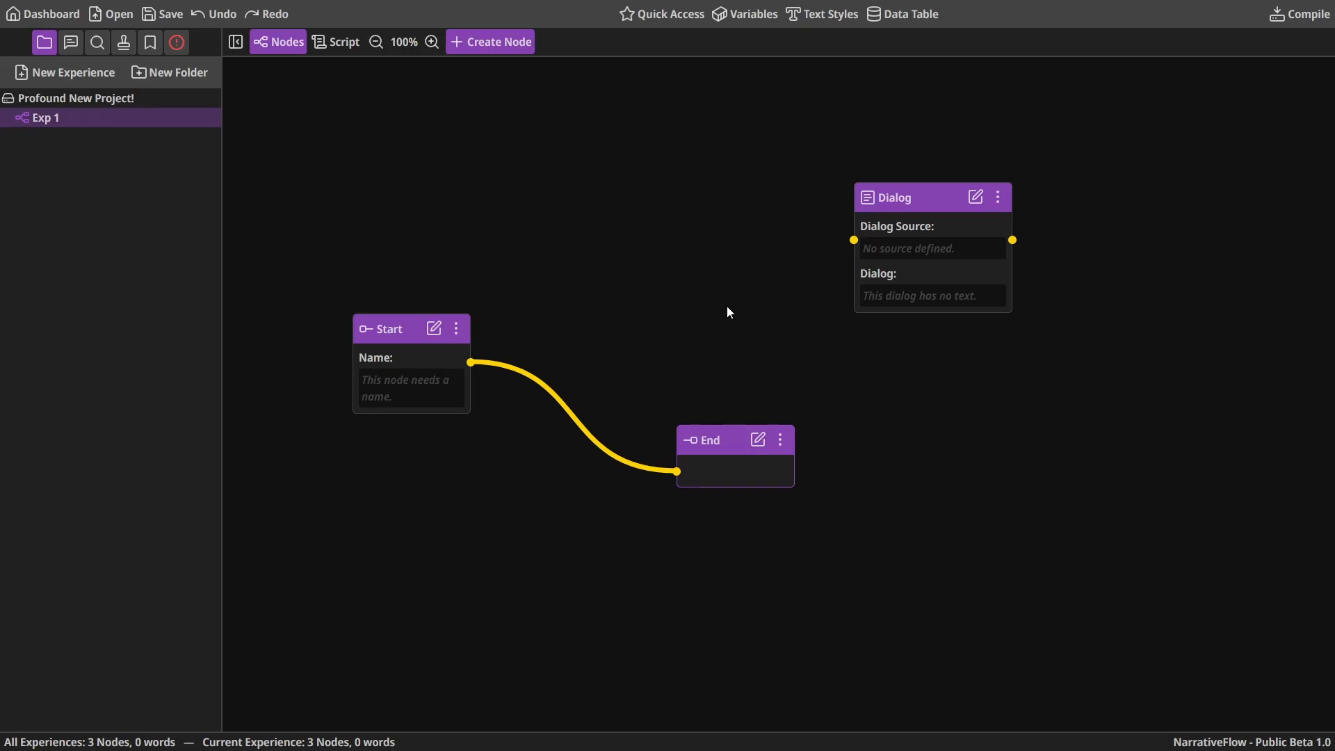
{"action": "left_click_drag", "start_coordinate": [754, 320], "coordinate": [710, 334]}
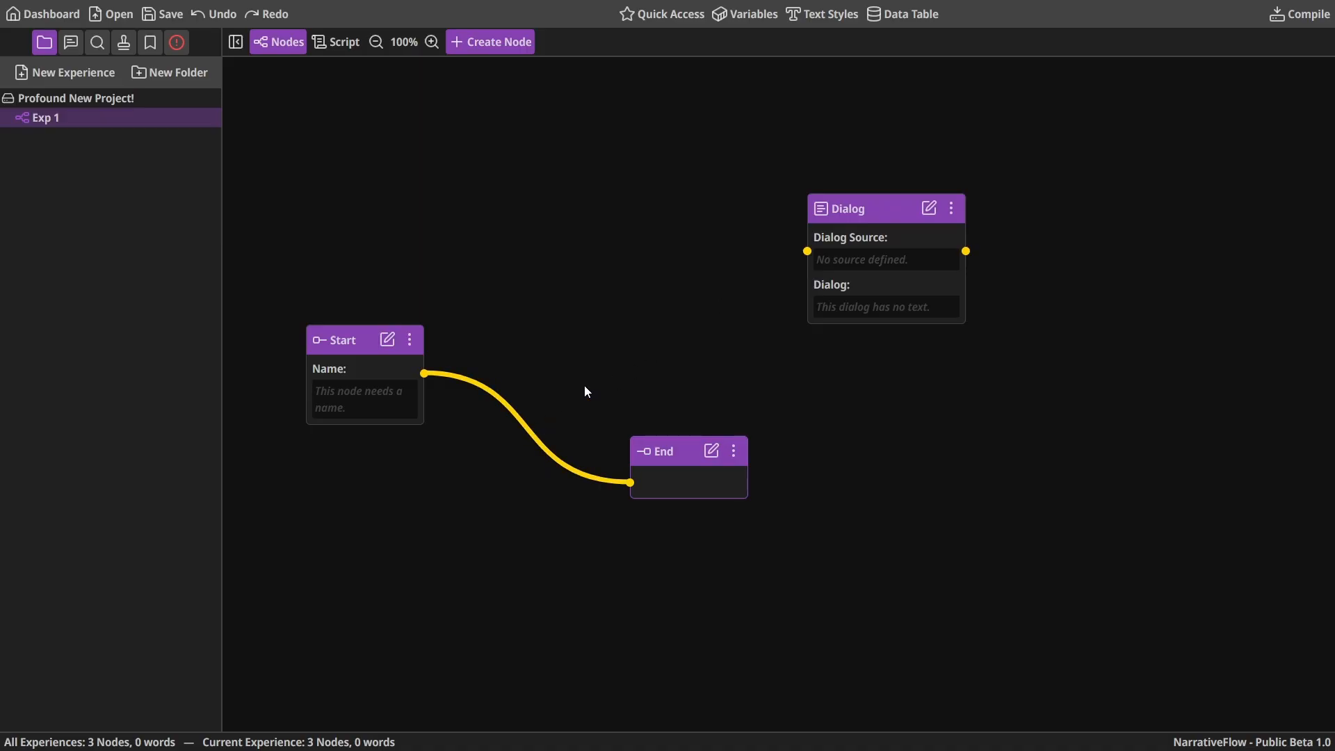
Place the Dialog node between the Start and End nodes and remove the direct connection from Start to End
{"action": "left_click_drag", "start_coordinate": [879, 221], "coordinate": [553, 268]}
{"action": "left_click_drag", "start_coordinate": [666, 459], "coordinate": [780, 398]}
{"action": "left_click_drag", "start_coordinate": [311, 351], "coordinate": [320, 381]}
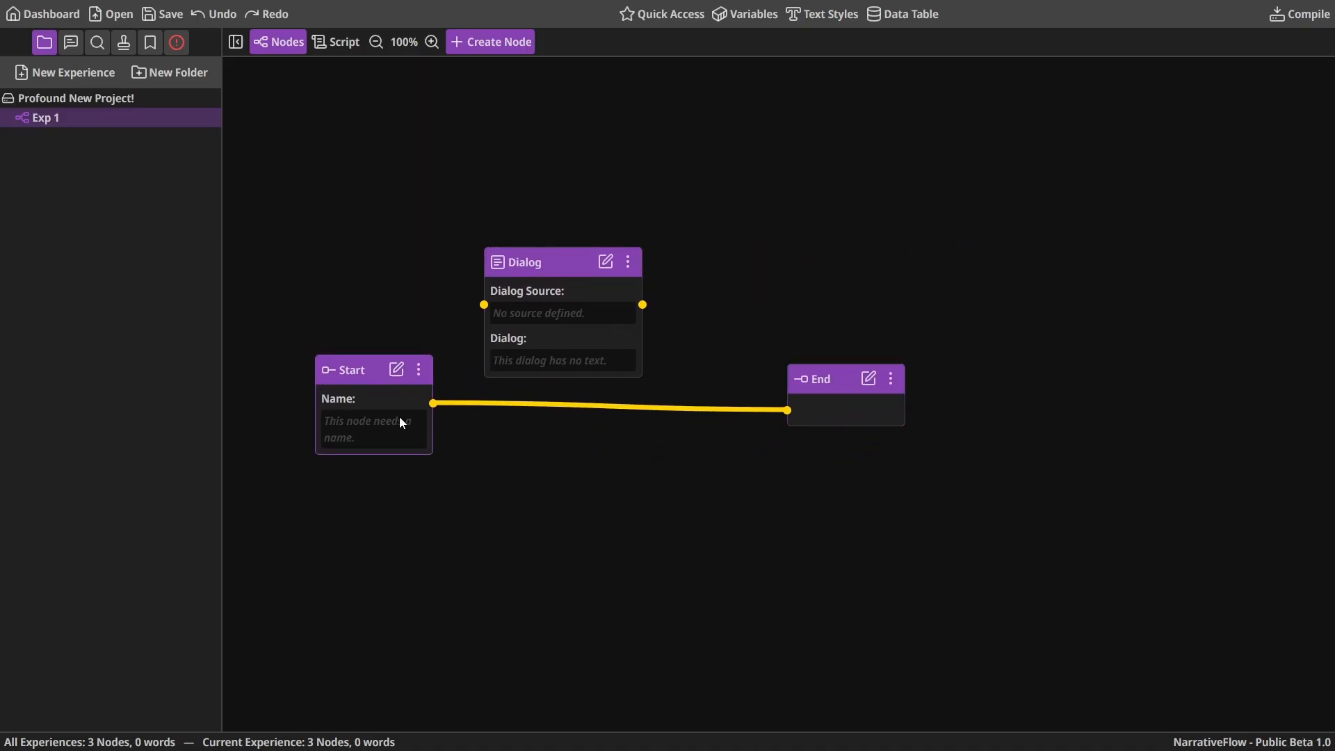
{"action": "left_click", "coordinate": [674, 409]}
{"action": "left_click_drag", "start_coordinate": [564, 293], "coordinate": [563, 372]}
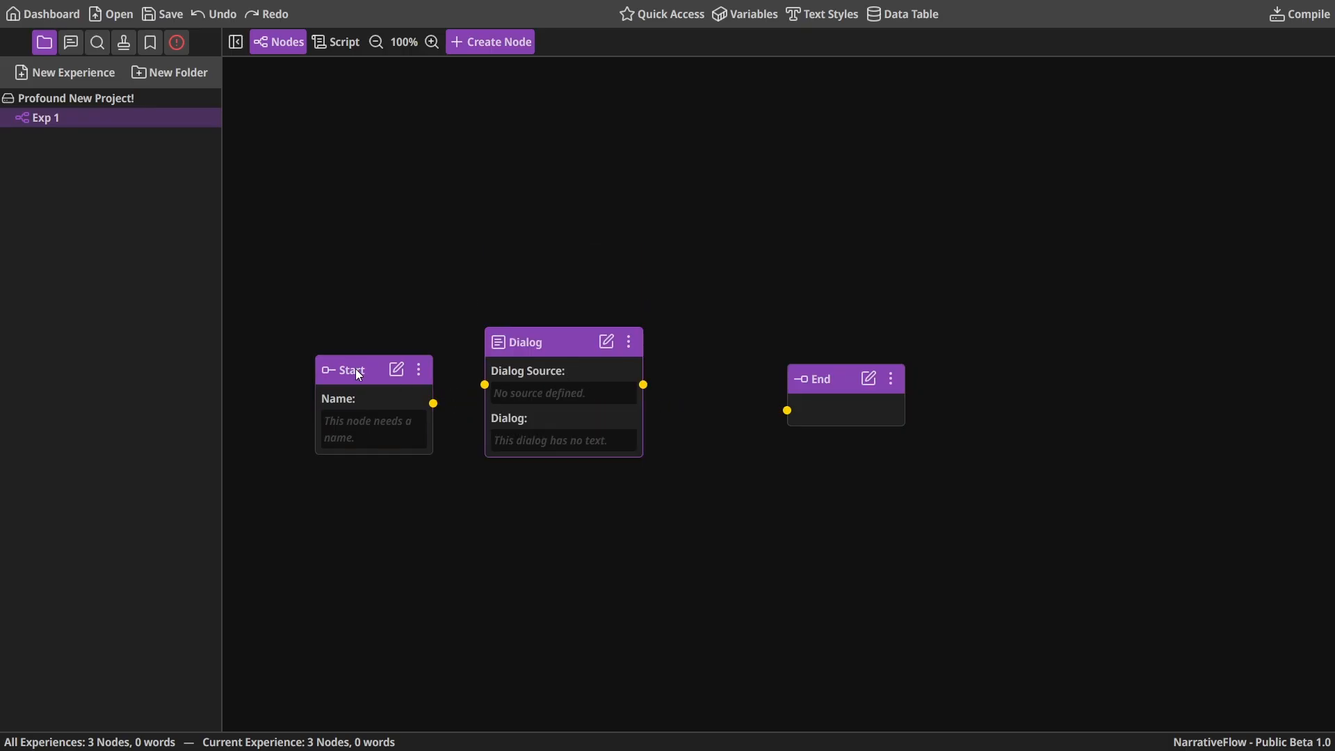
Align the Start and Dialog nodes, connect Start's output to Dialog's input, and move the End node farther right
{"action": "left_click_drag", "start_coordinate": [356, 369], "coordinate": [340, 349]}
{"action": "left_click_drag", "start_coordinate": [545, 369], "coordinate": [546, 350]}
{"action": "left_click_drag", "start_coordinate": [356, 364], "coordinate": [347, 343]}
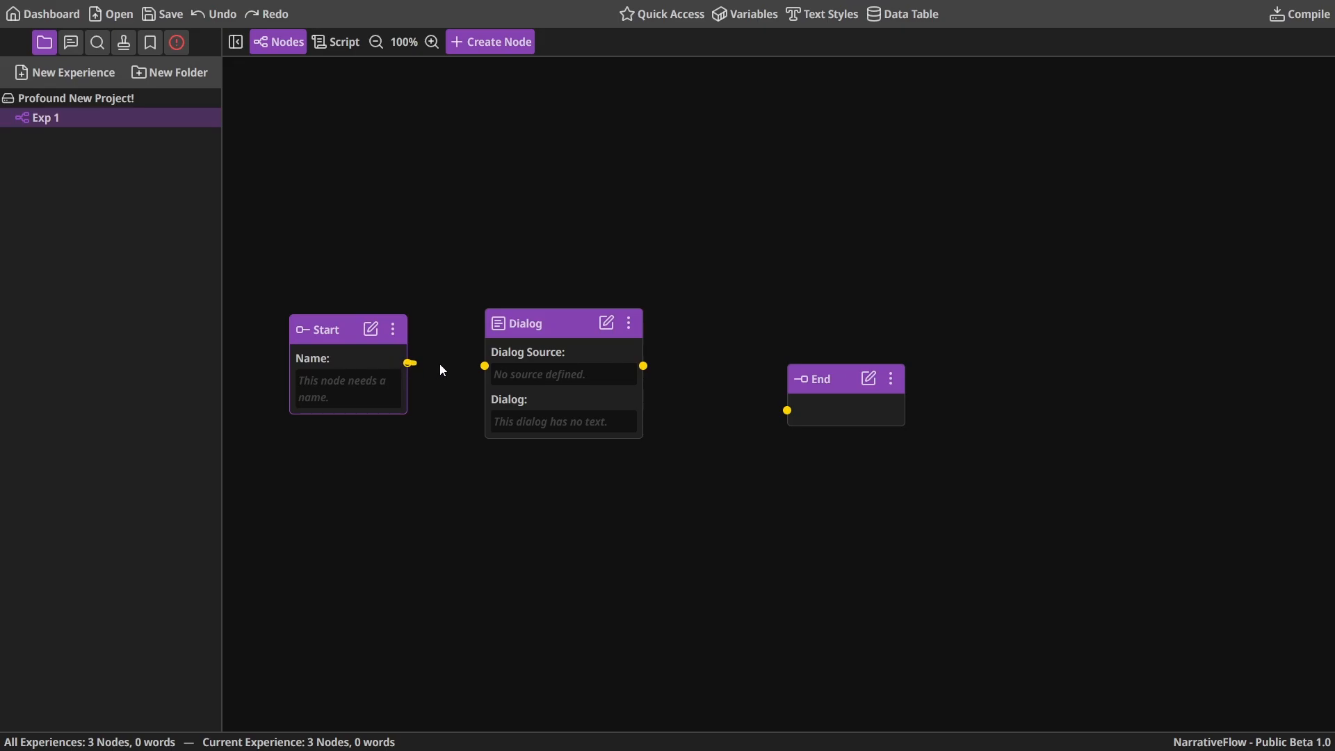
{"action": "left_click_drag", "start_coordinate": [817, 381], "coordinate": [920, 352]}
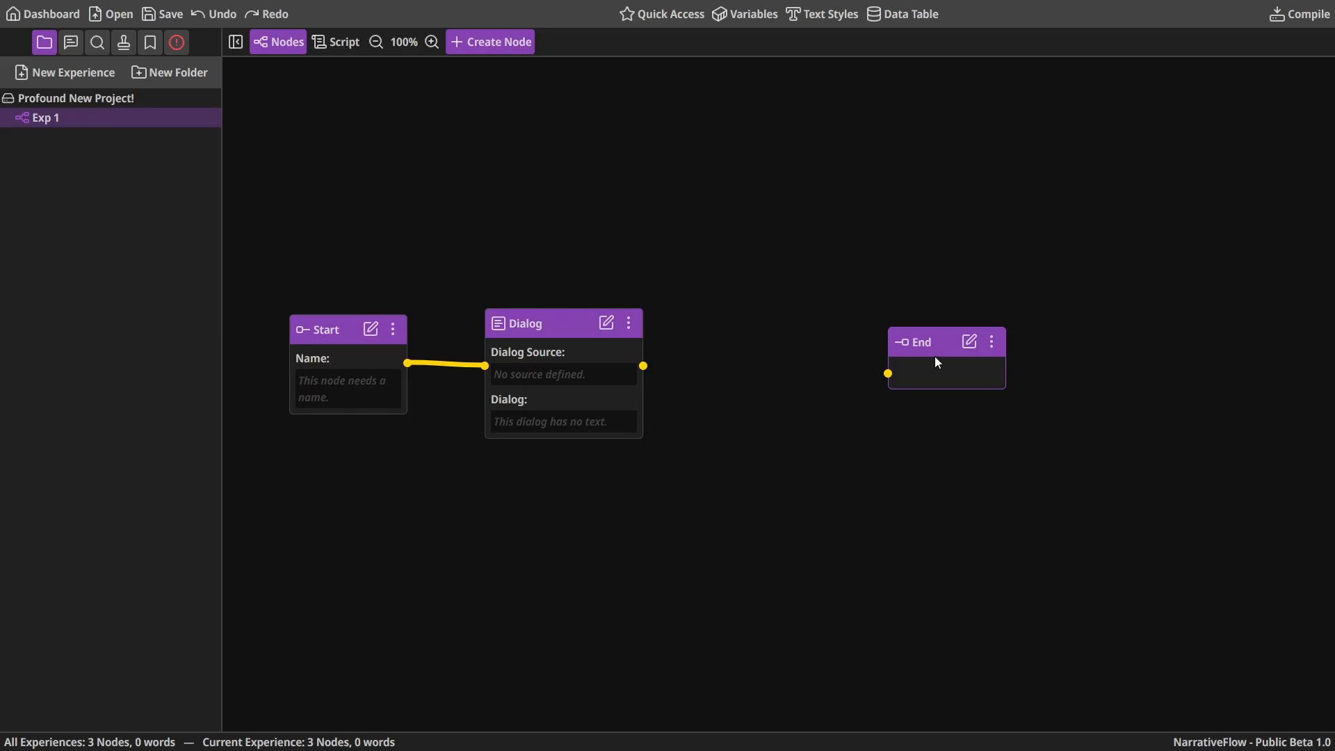
{"action": "left_click_drag", "start_coordinate": [934, 356], "coordinate": [963, 355]}
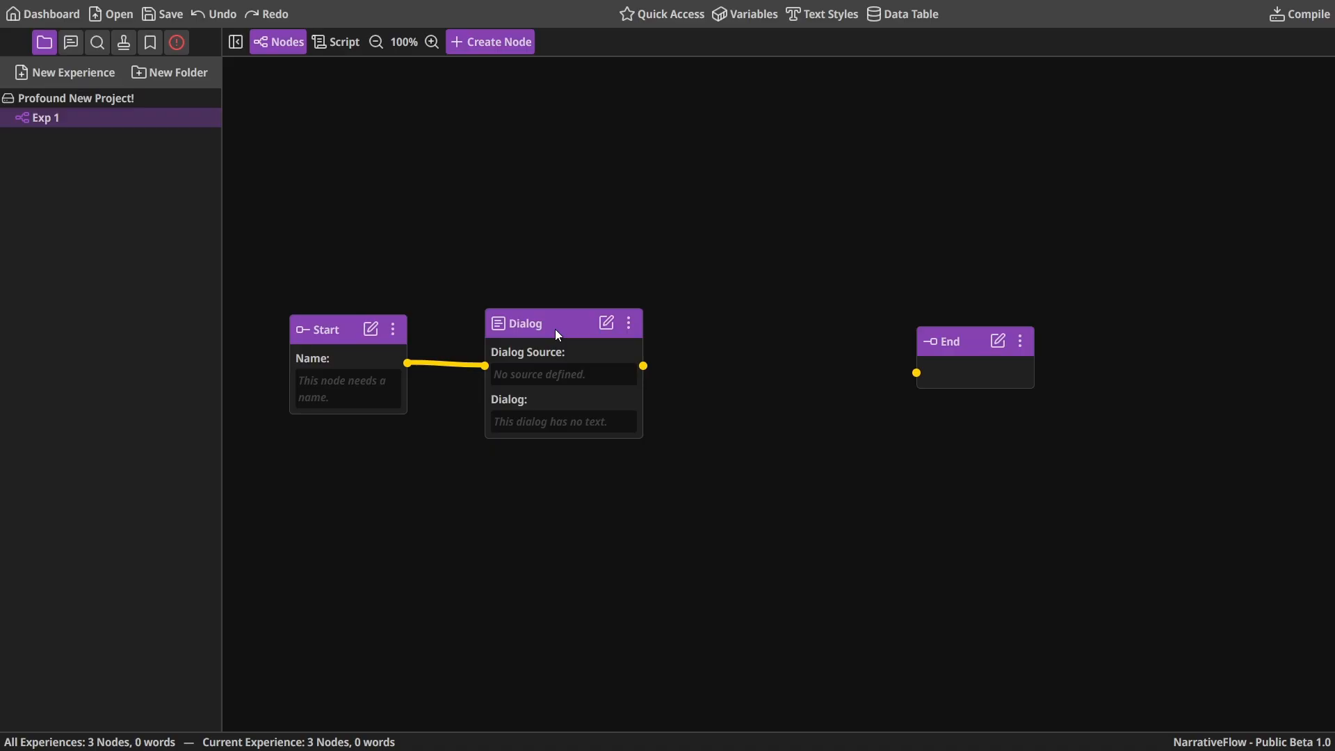
Open the Dialog node for editing and enter the speaking character's name as its dialog source
{"action": "left_click", "coordinate": [607, 324]}
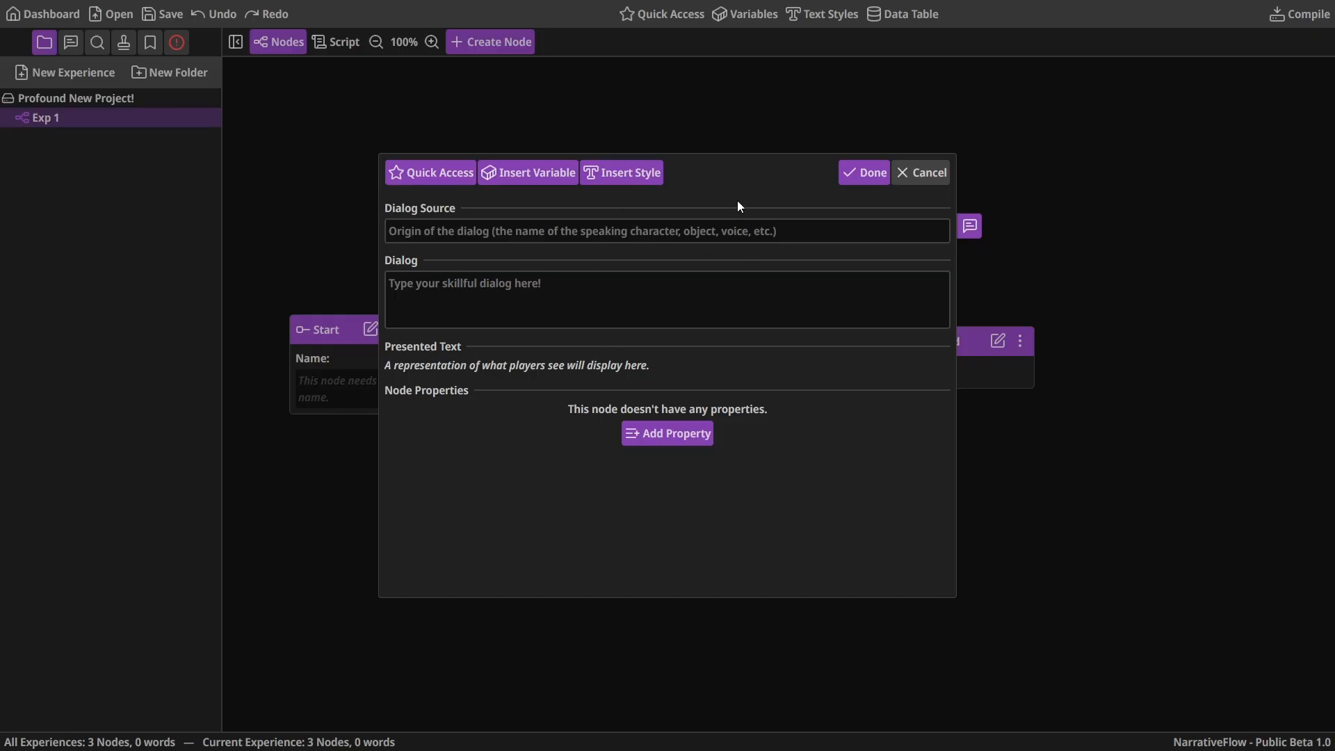
{"action": "left_click", "coordinate": [845, 176]}
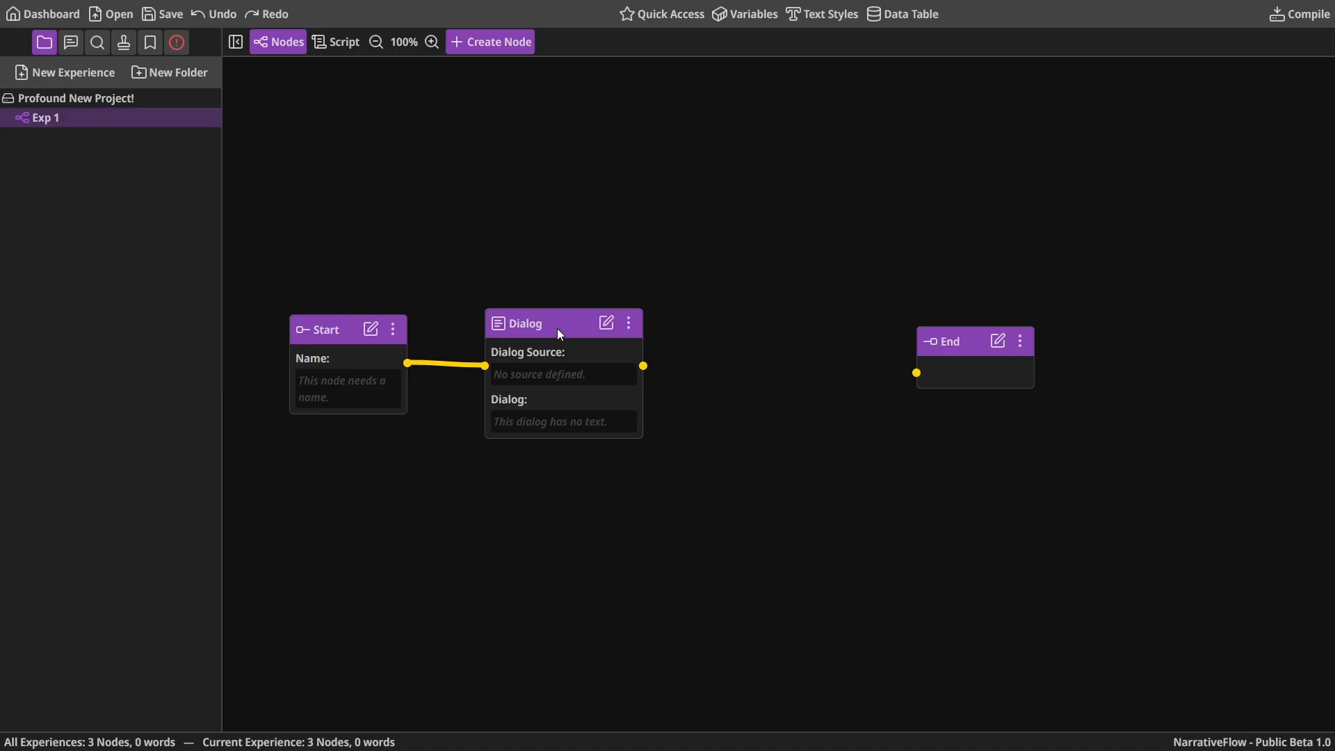
{"action": "left_click", "coordinate": [606, 322]}
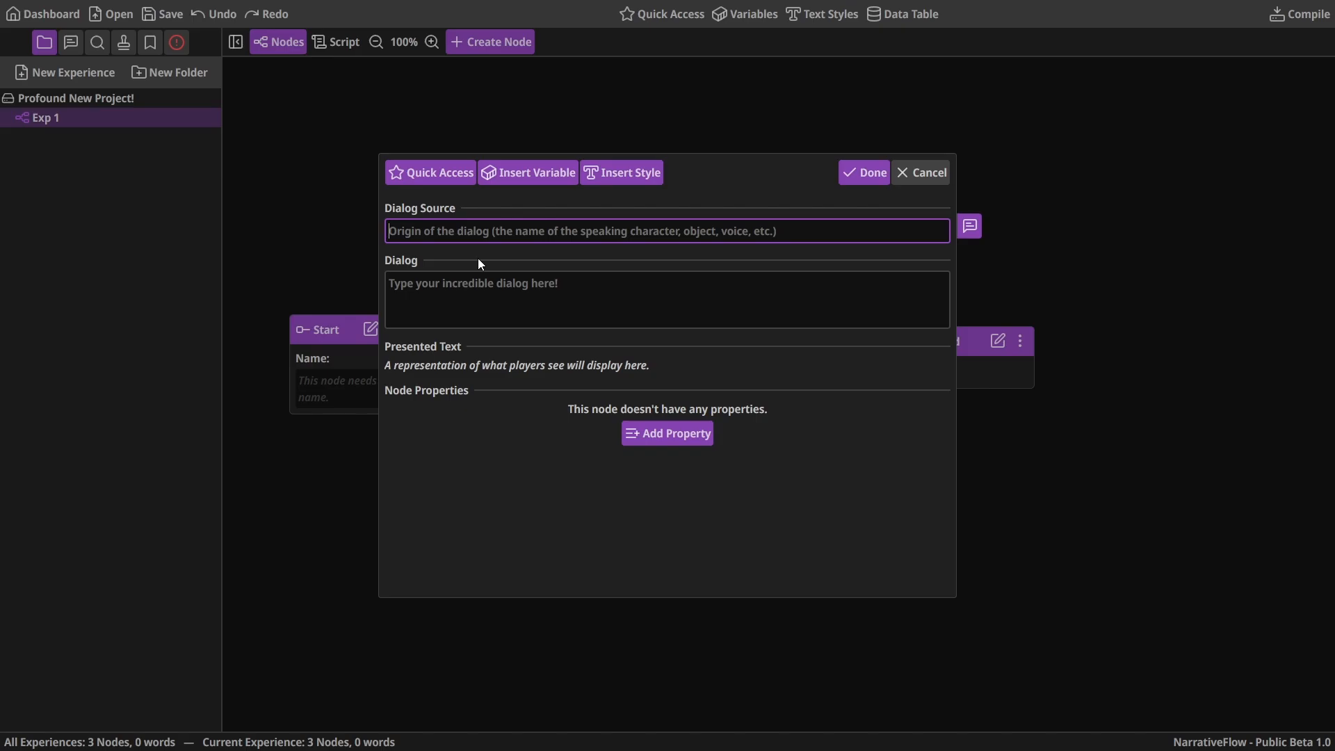
{"action": "type", "text": "Eve"}
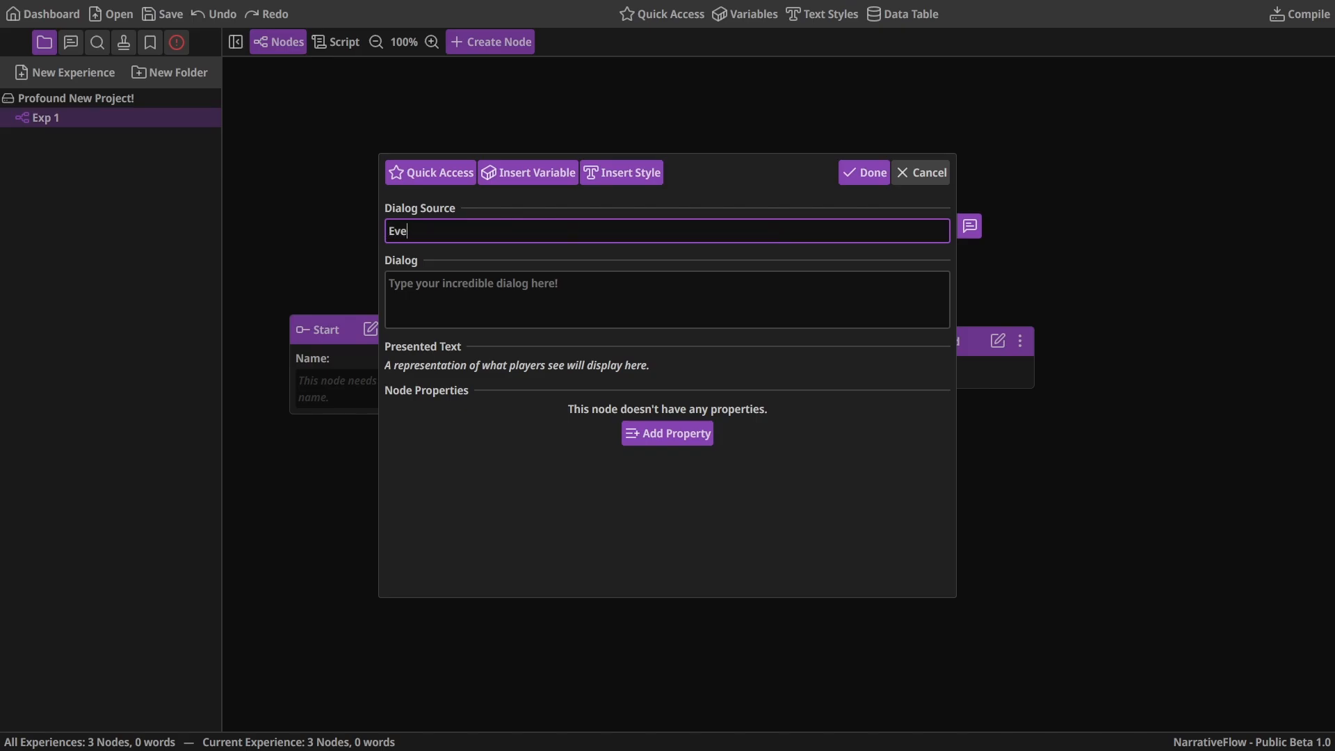
{"action": "type", "text": "lyn"}
{"action": "key", "text": "Tab"}
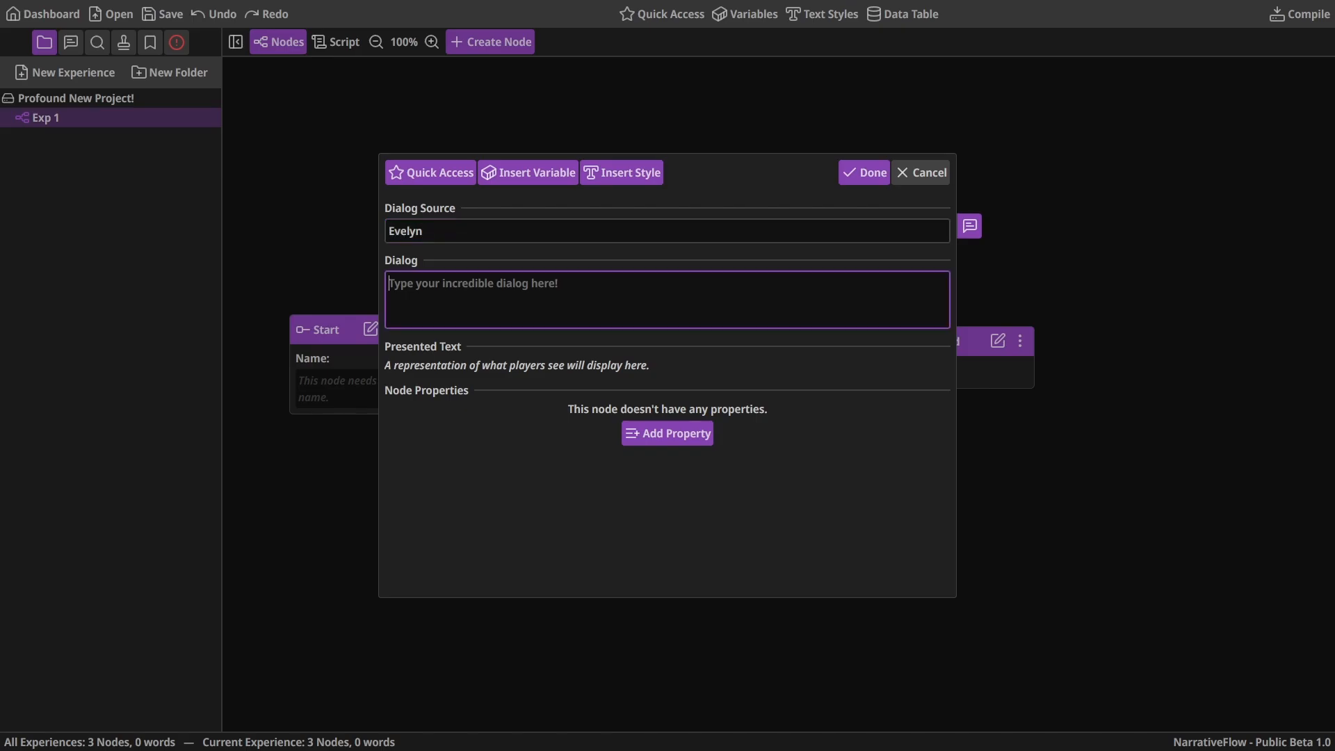
Enter "Hello, Traveler!" as the dialog text and save the Dialog node
{"action": "type", "text": "Hello, T"}
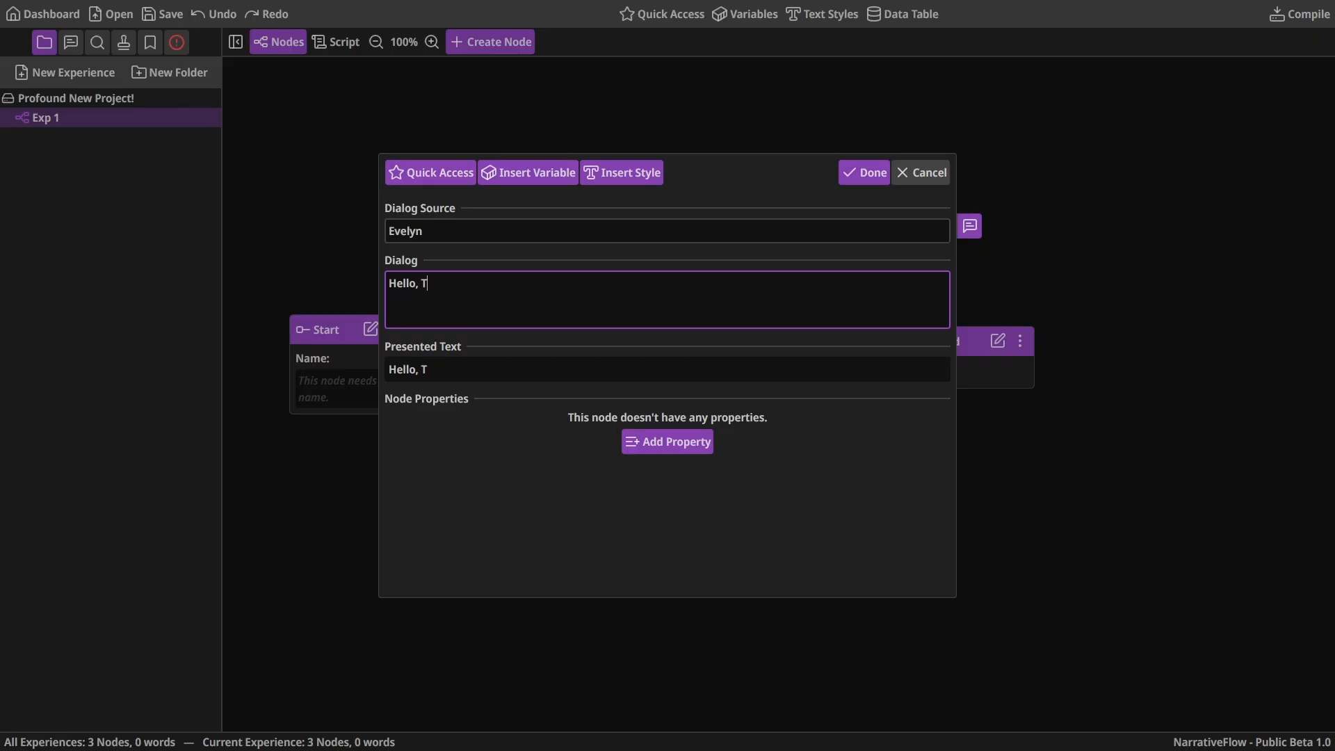
{"action": "type", "text": "raveler!"}
{"action": "left_click", "coordinate": [516, 262]}
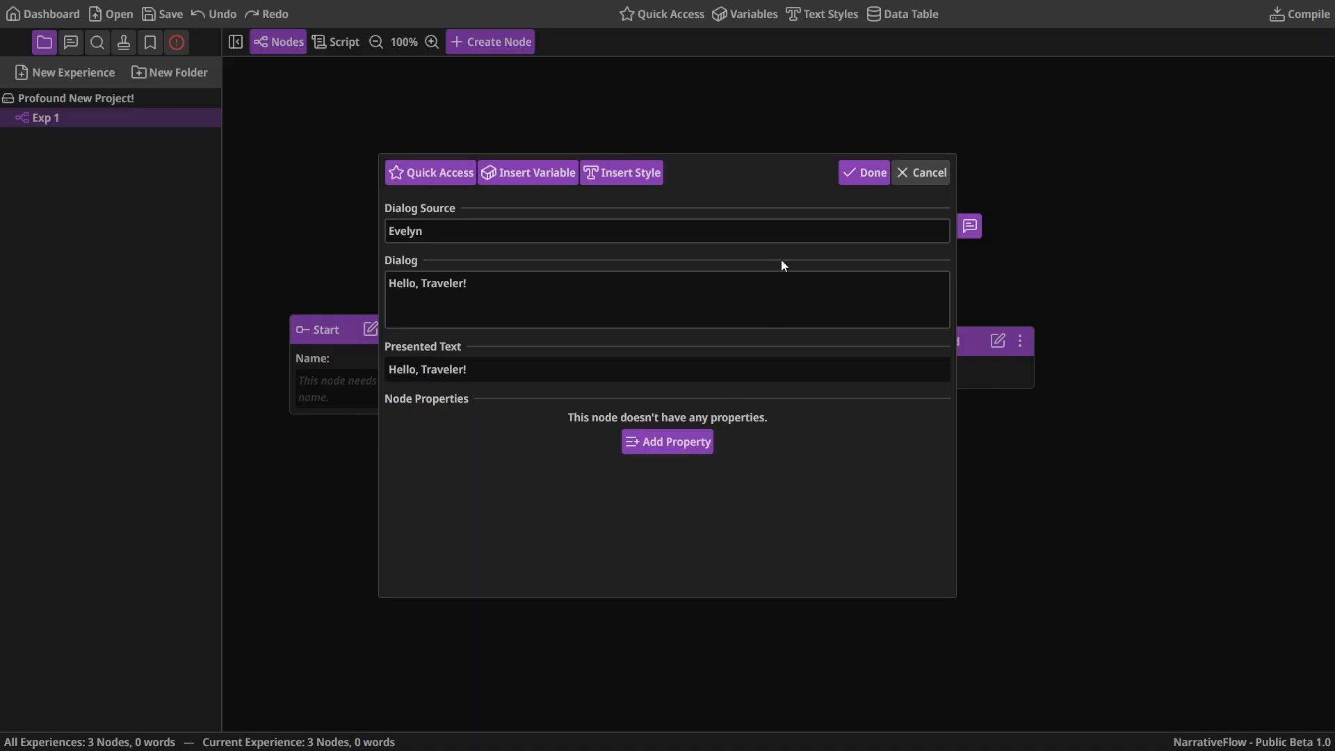
{"action": "left_click", "coordinate": [863, 172]}
Add a Choice node between the Dialog and End nodes, connecting Dialog's output to it and its output to End
{"action": "right_click", "coordinate": [712, 272]}
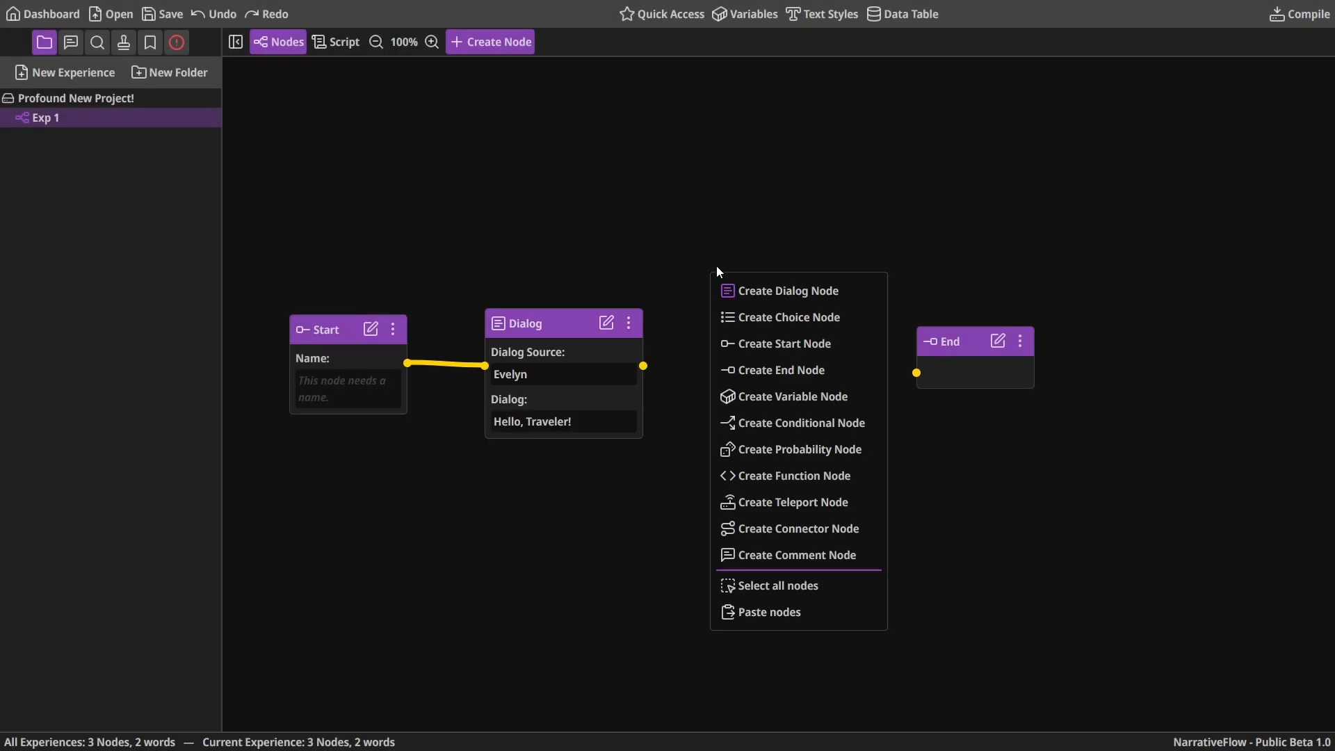
{"action": "left_click", "coordinate": [753, 319]}
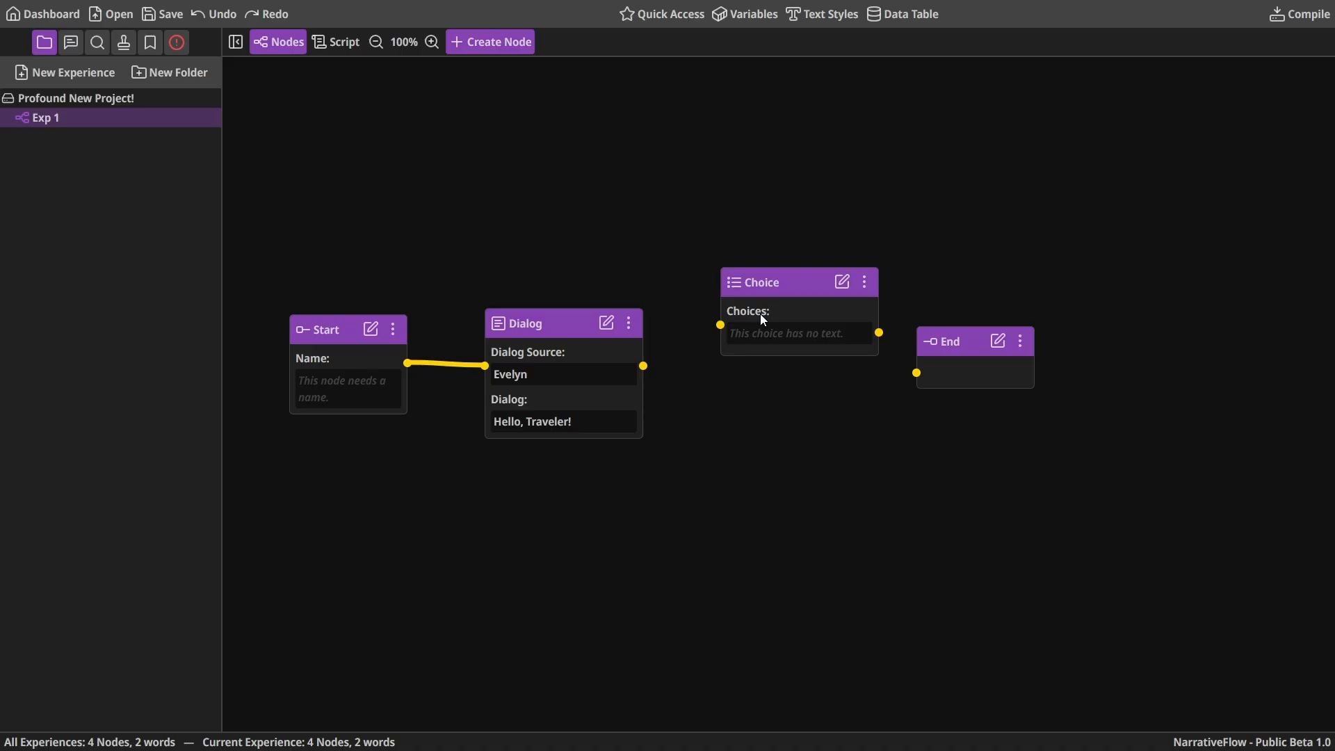
{"action": "left_click_drag", "start_coordinate": [805, 302], "coordinate": [787, 341]}
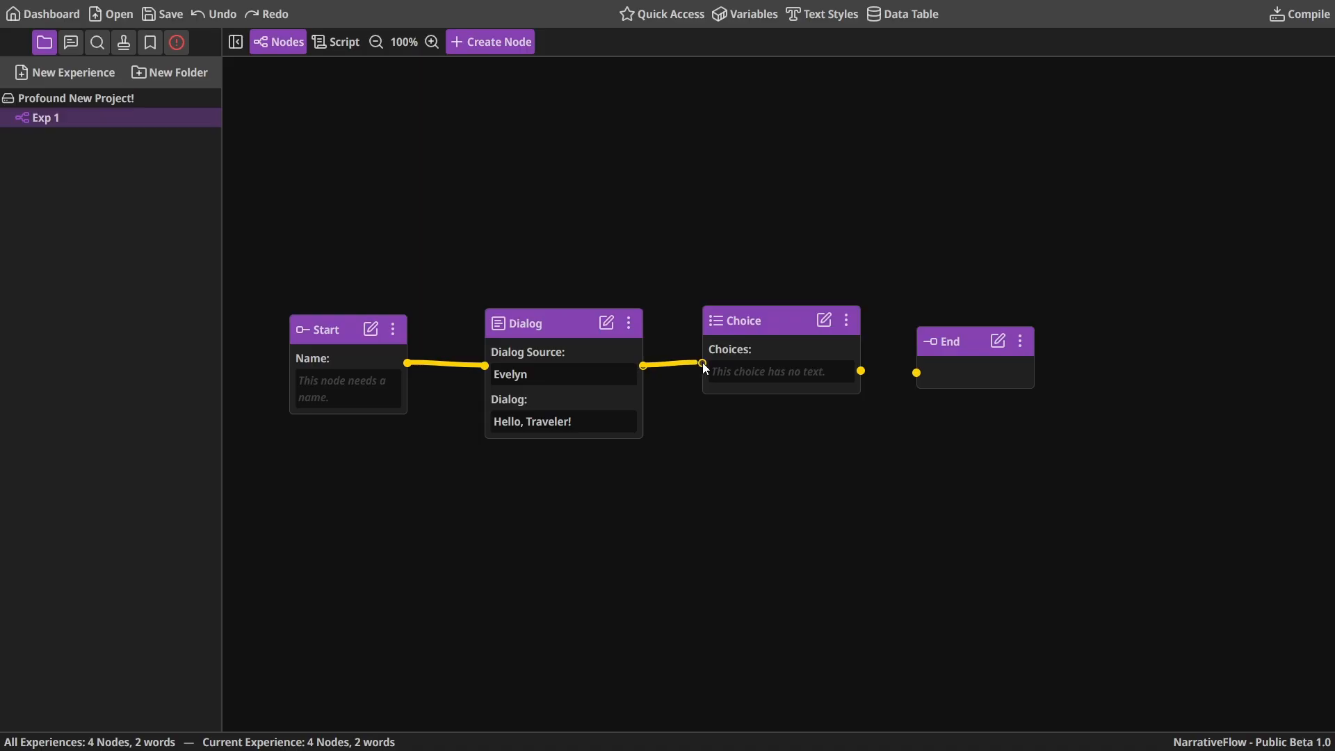
{"action": "left_click_drag", "start_coordinate": [861, 371], "coordinate": [915, 372]}
Give the Choice node two choices, A and B, and save it
{"action": "left_click", "coordinate": [824, 321]}
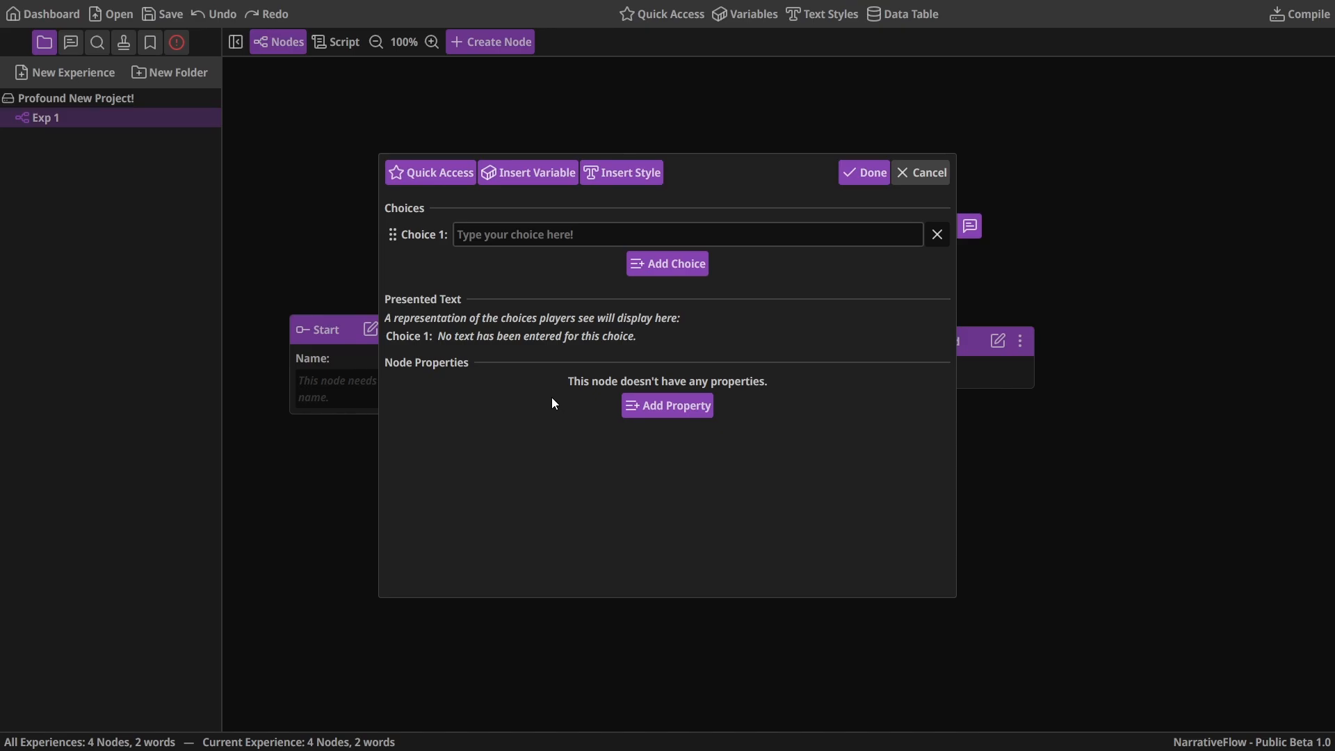
{"action": "left_click", "coordinate": [675, 265]}
{"action": "left_click", "coordinate": [554, 235]}
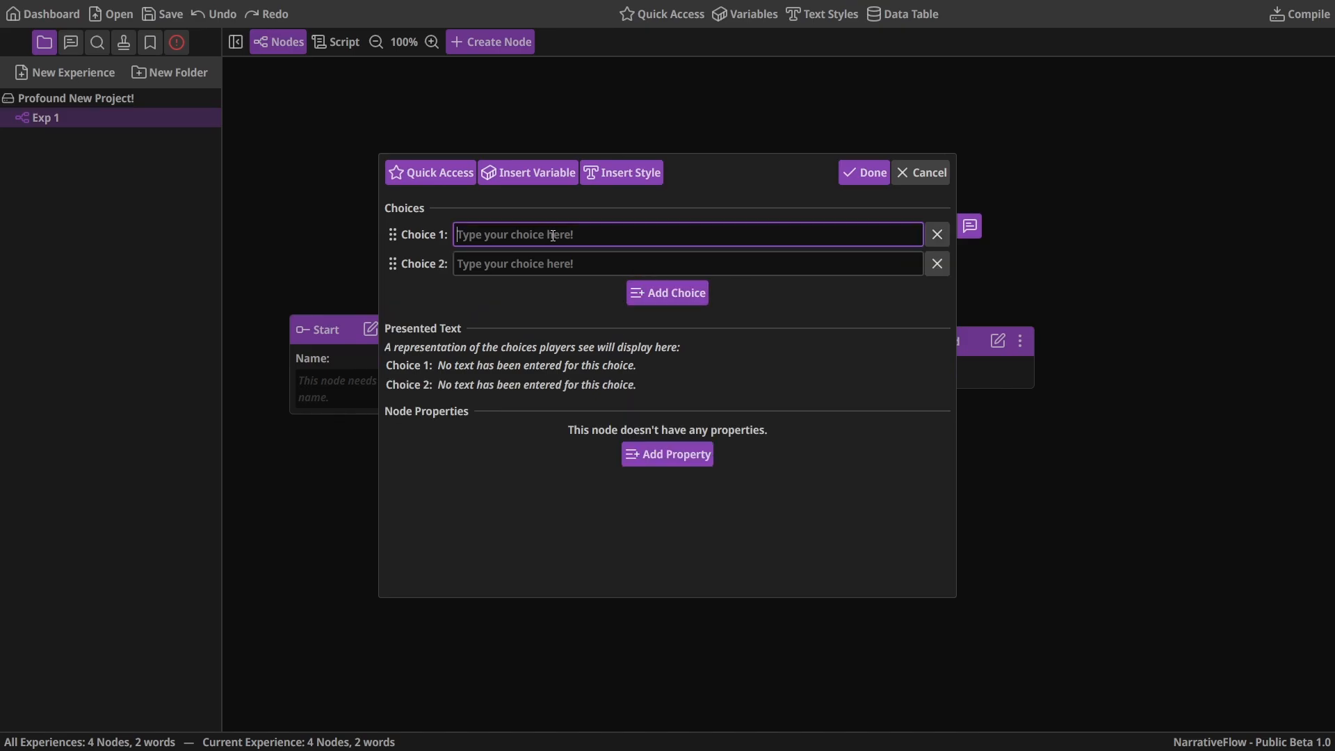
{"action": "type", "text": "A"}
{"action": "key", "text": "Tab"}
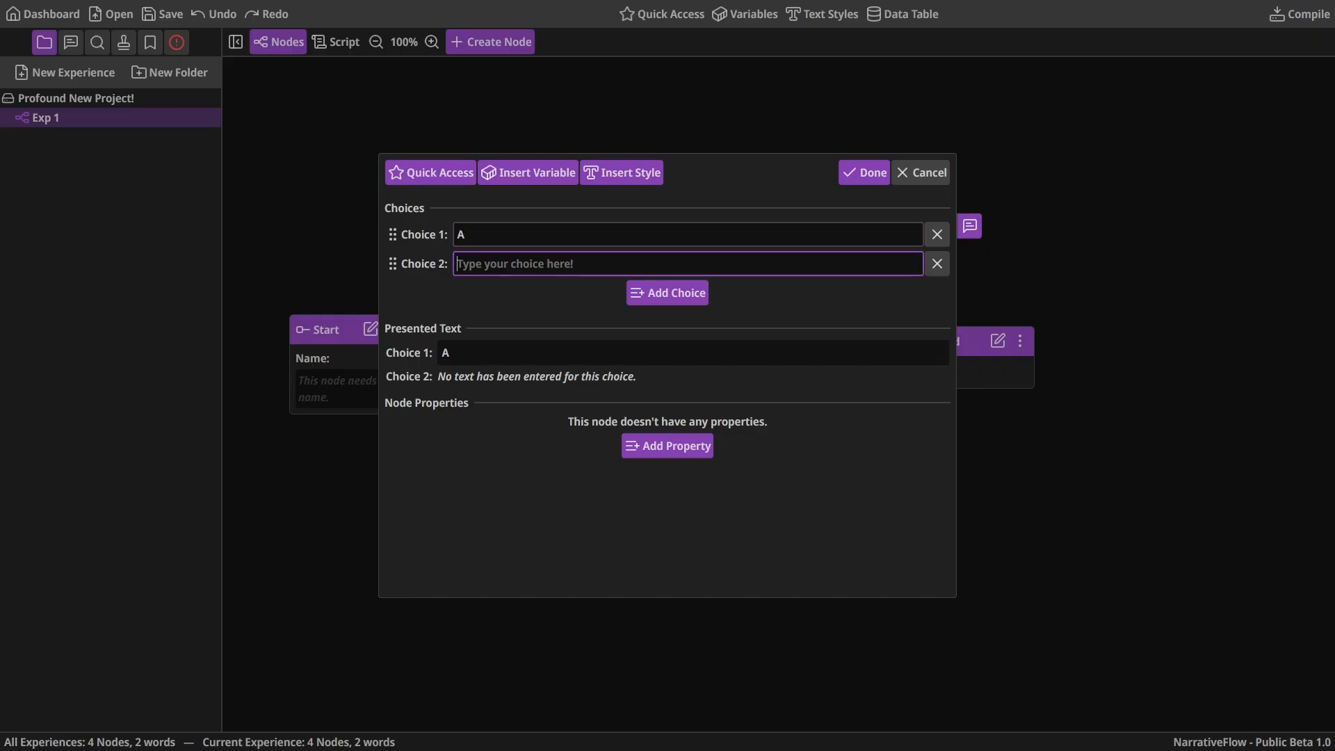
{"action": "type", "text": "B"}
{"action": "left_click", "coordinate": [476, 352]}
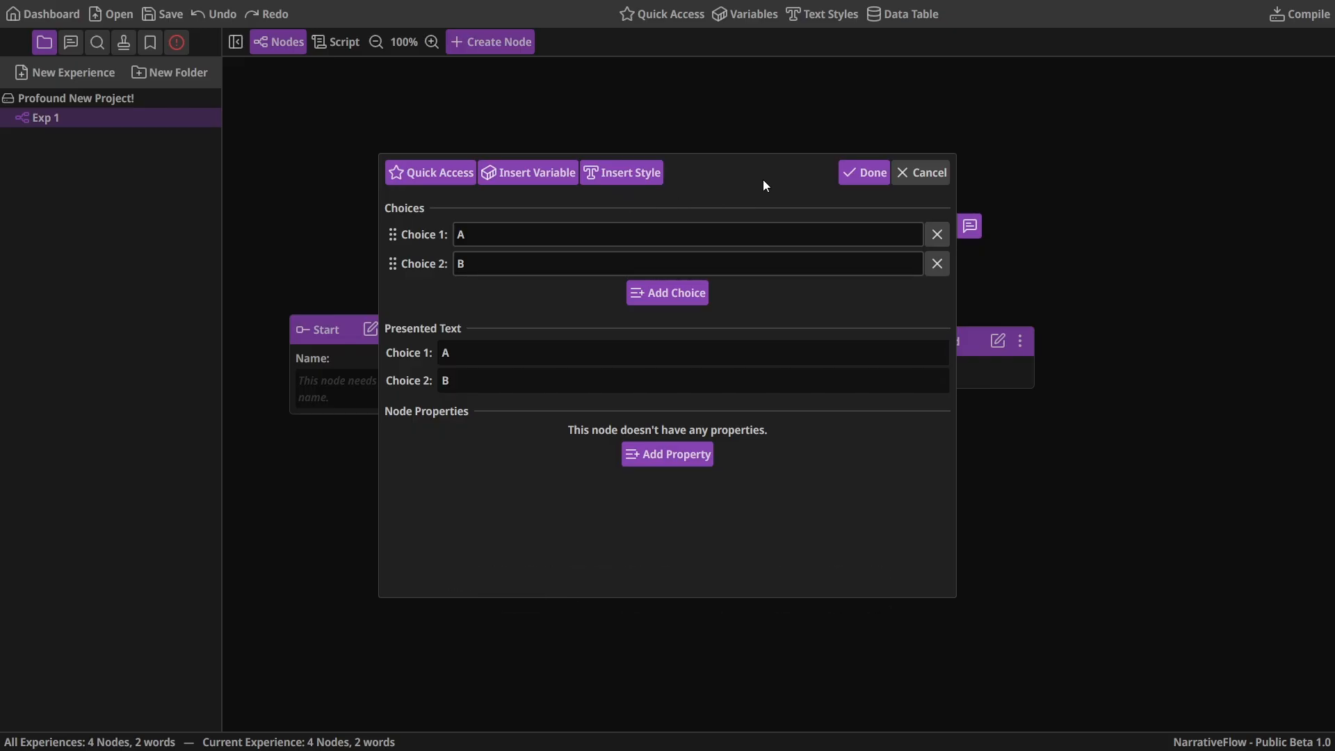
{"action": "left_click", "coordinate": [860, 176]}
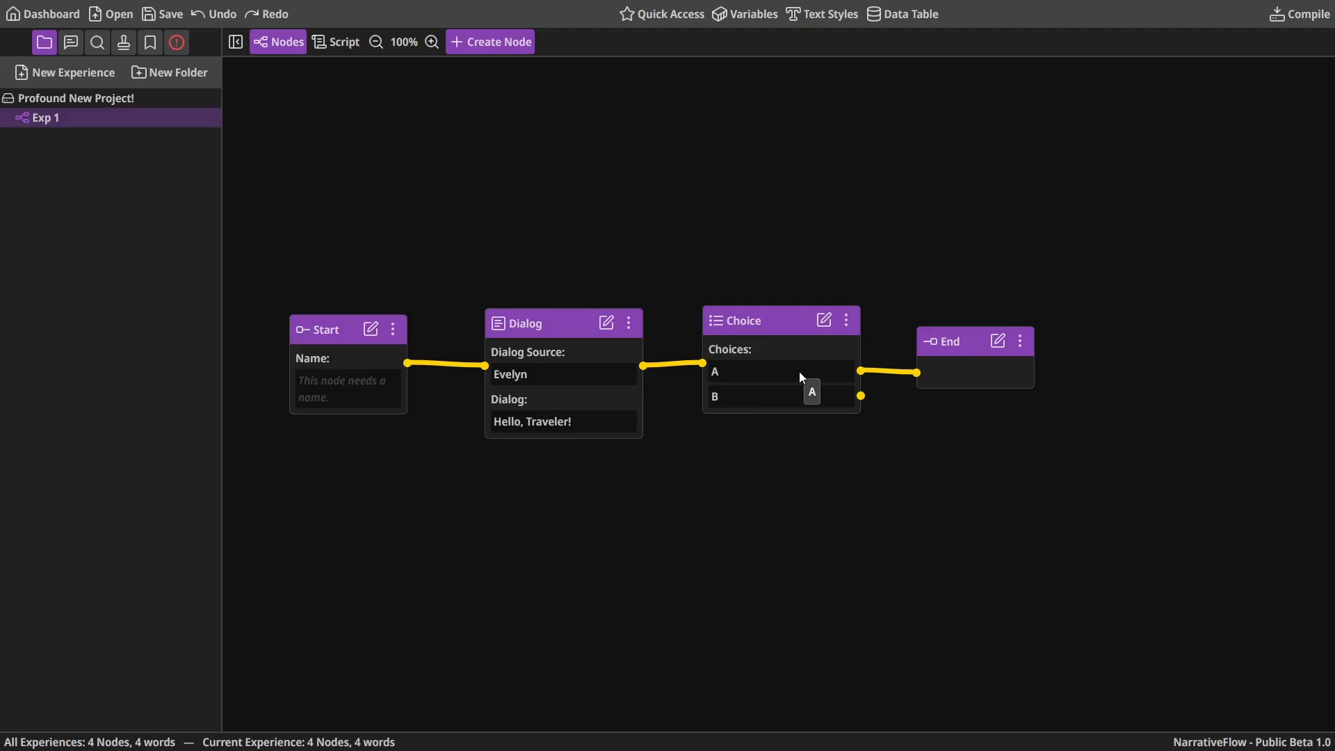
Move the End node up and right, add a second End node below it, and connect choice B to the new node
{"action": "left_click_drag", "start_coordinate": [957, 353], "coordinate": [969, 329]}
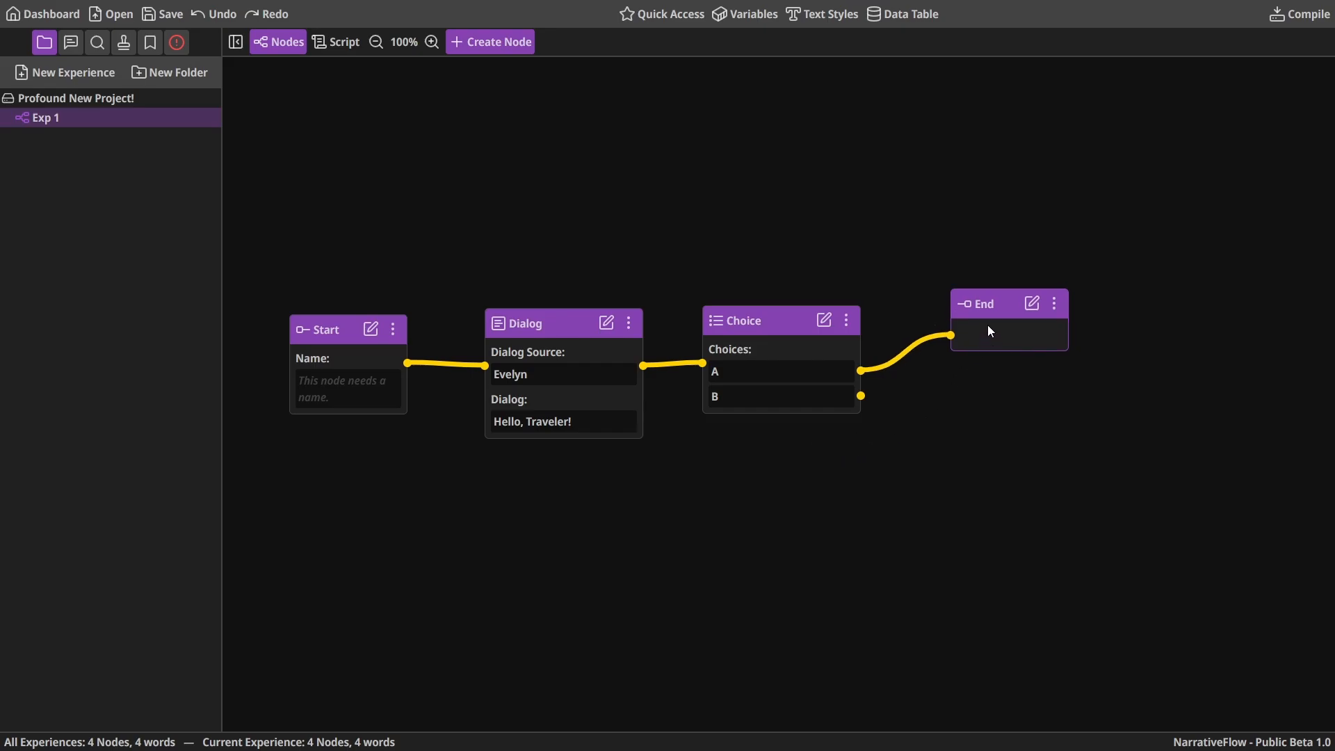
{"action": "left_click_drag", "start_coordinate": [987, 327], "coordinate": [988, 286]}
{"action": "right_click", "coordinate": [937, 395]}
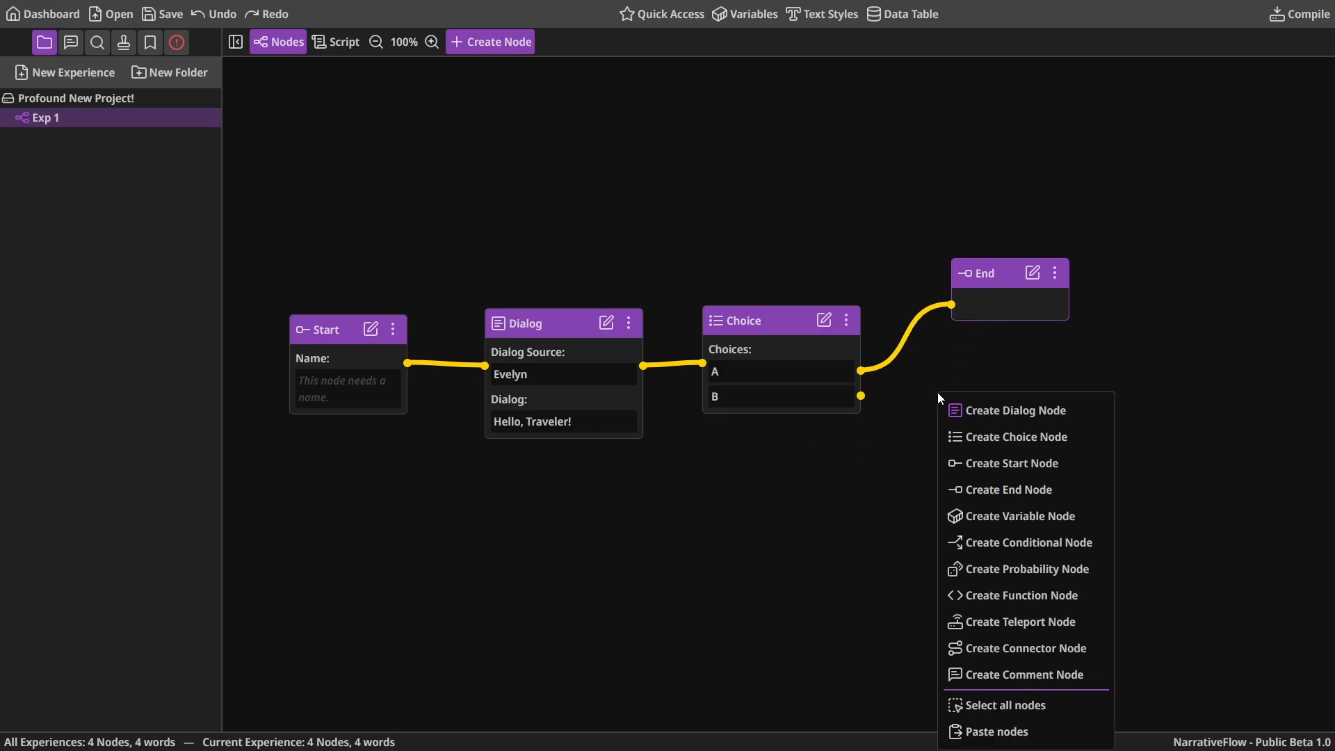
{"action": "left_click", "coordinate": [982, 489]}
{"action": "left_click_drag", "start_coordinate": [999, 440], "coordinate": [1010, 473]}
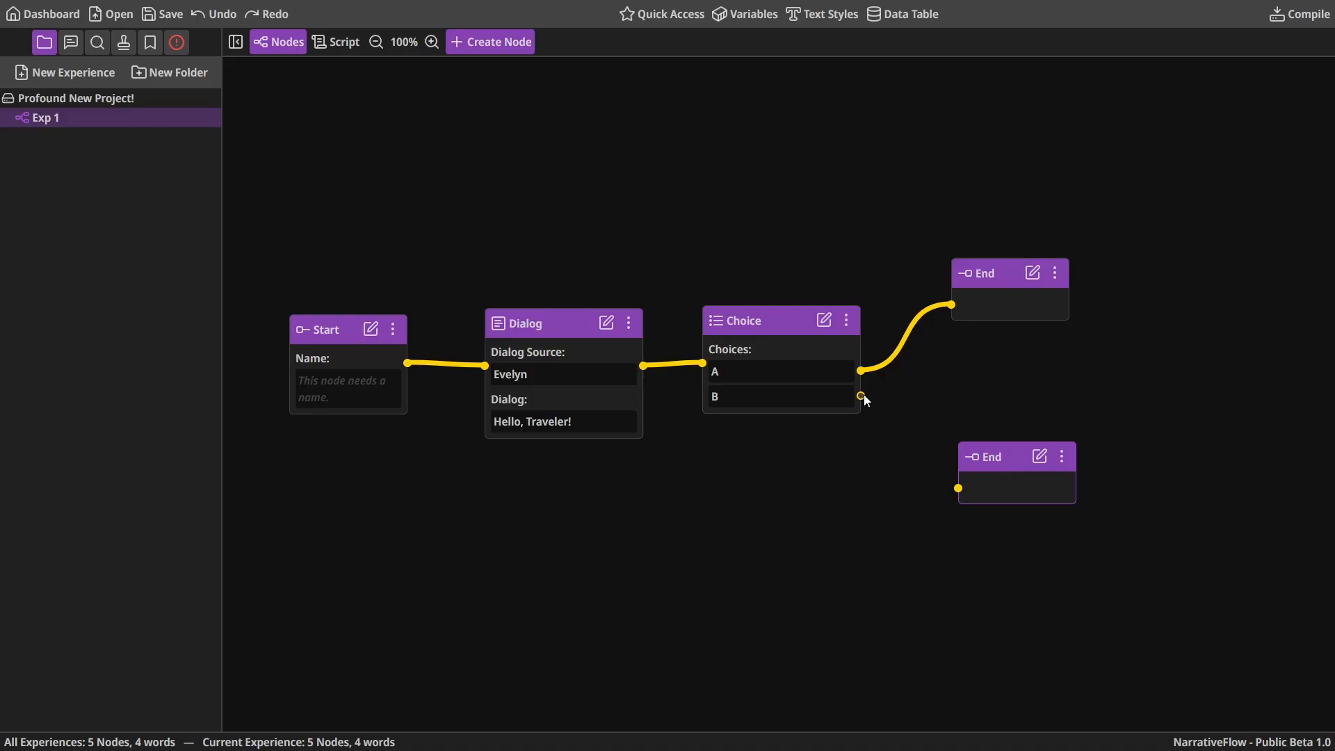
{"action": "left_click_drag", "start_coordinate": [881, 421], "coordinate": [959, 489]}
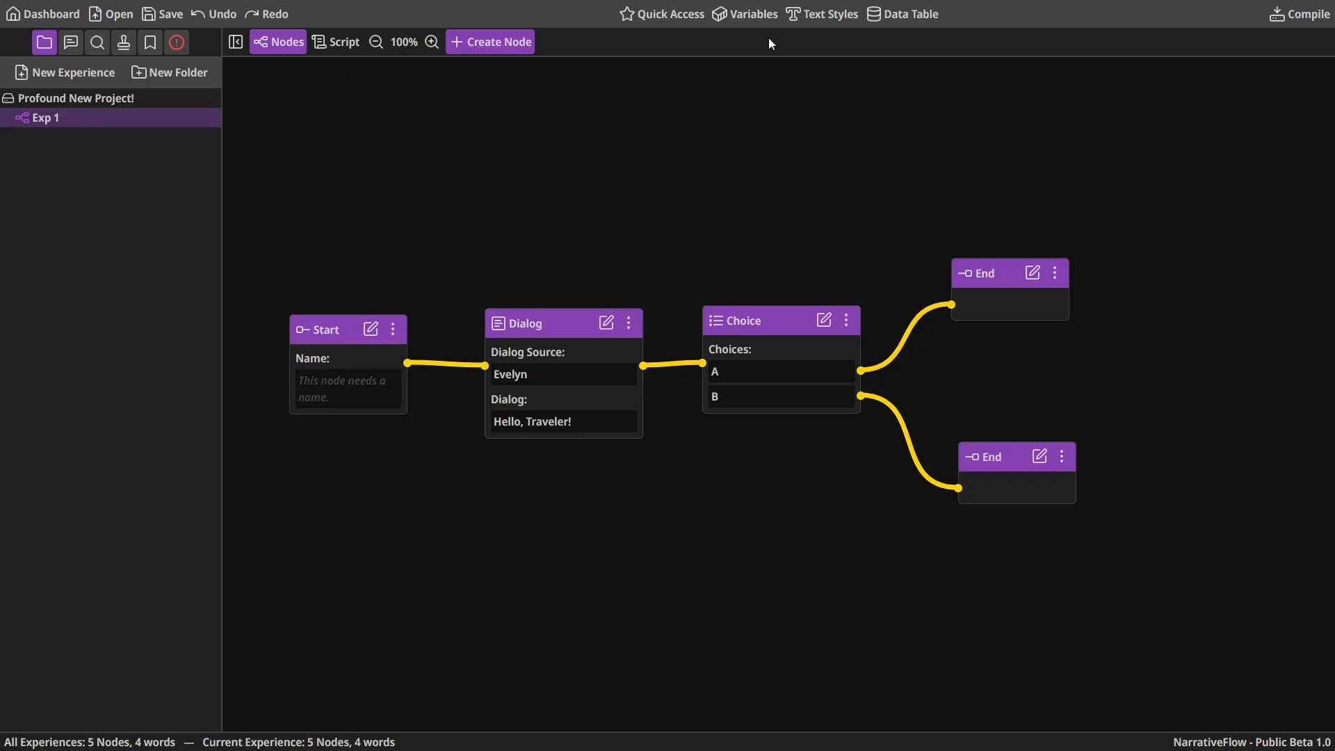
{"action": "right_click", "coordinate": [632, 153]}
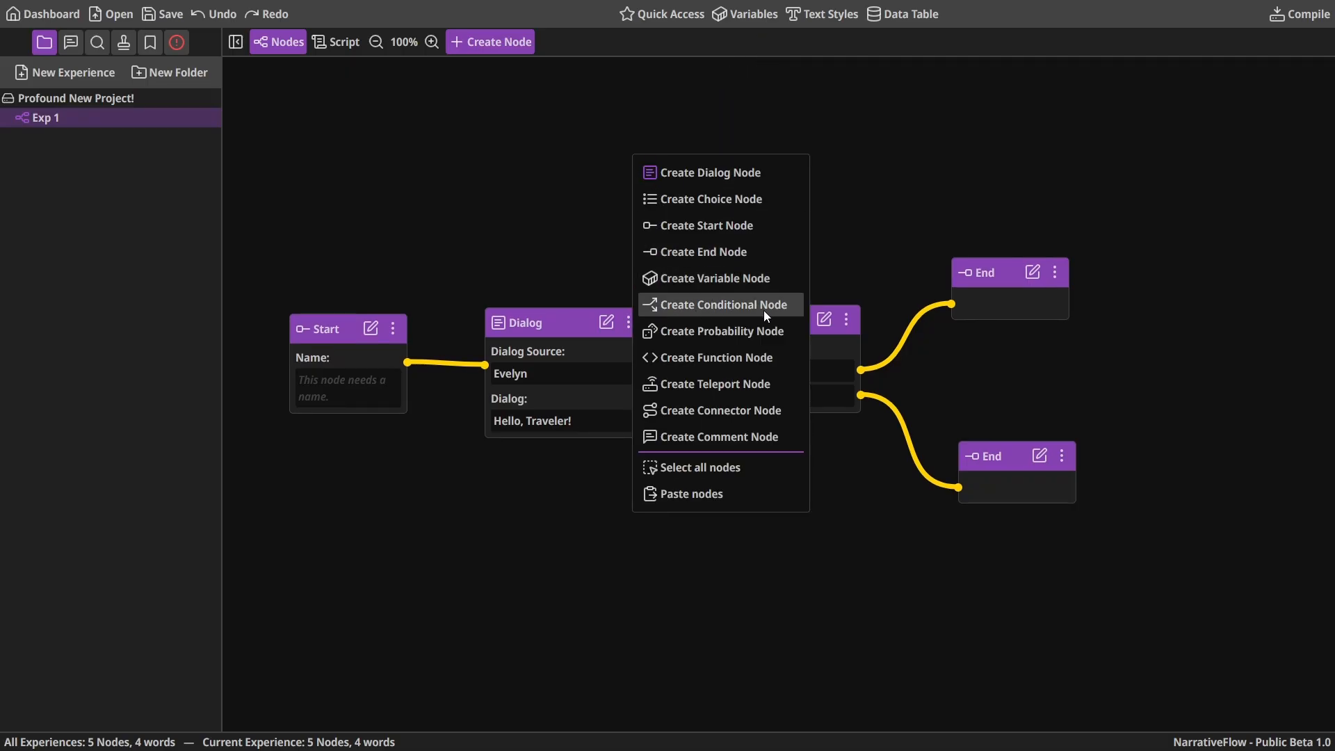
{"action": "left_click", "coordinate": [753, 44]}
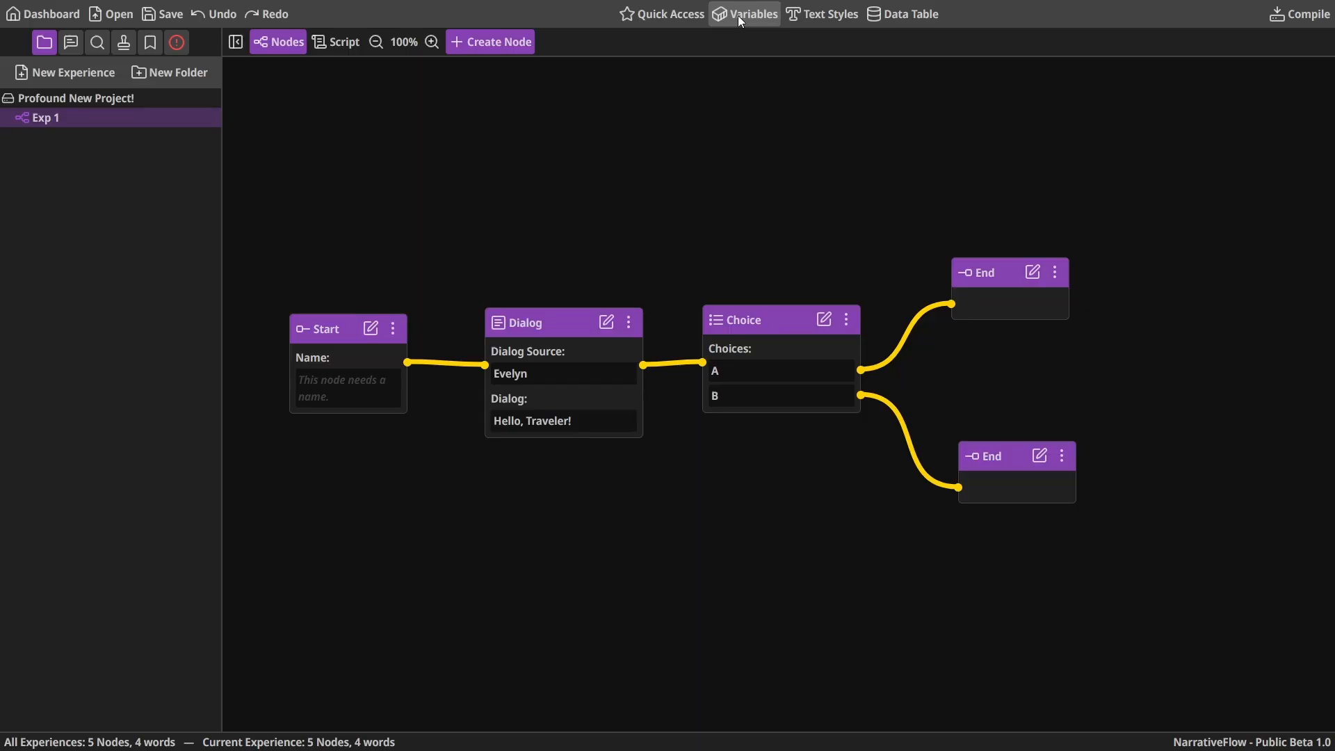
Create a new variable group in the project's variables and name it Main Story
{"action": "left_click", "coordinate": [741, 21]}
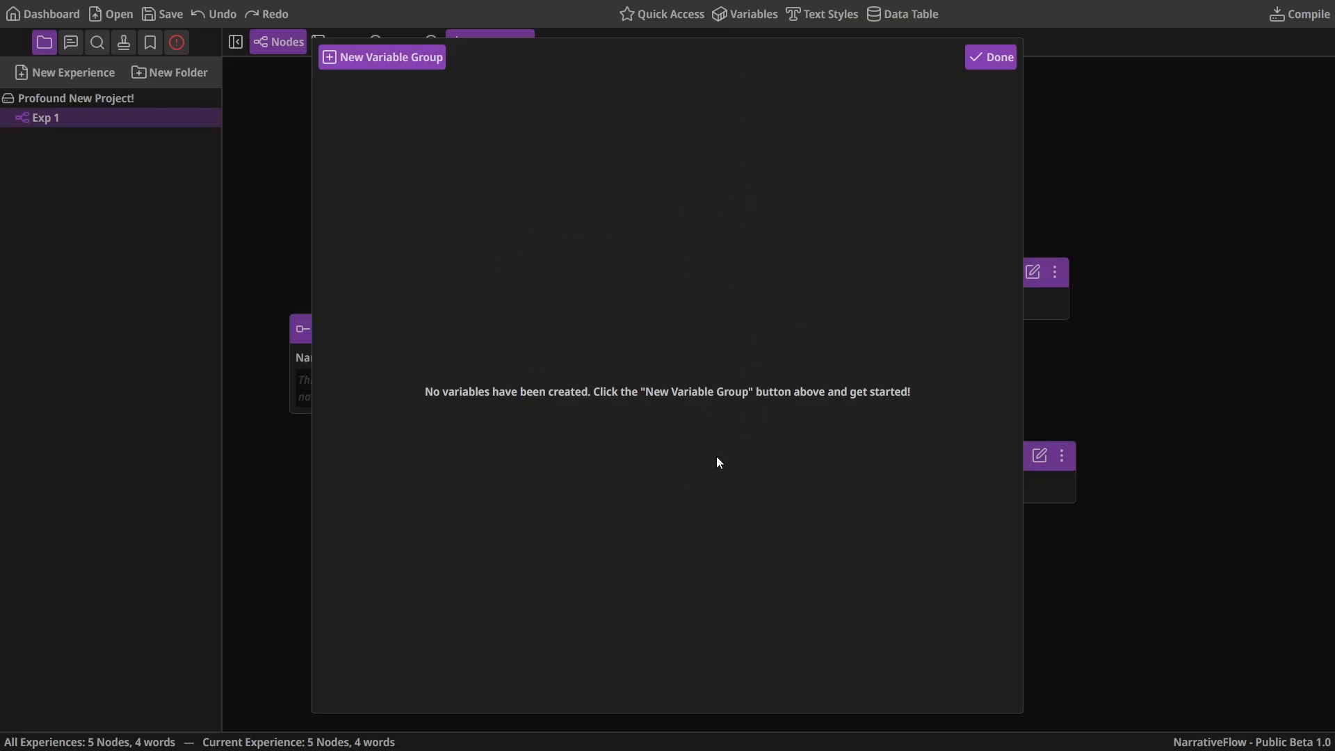
{"action": "left_click", "coordinate": [384, 59]}
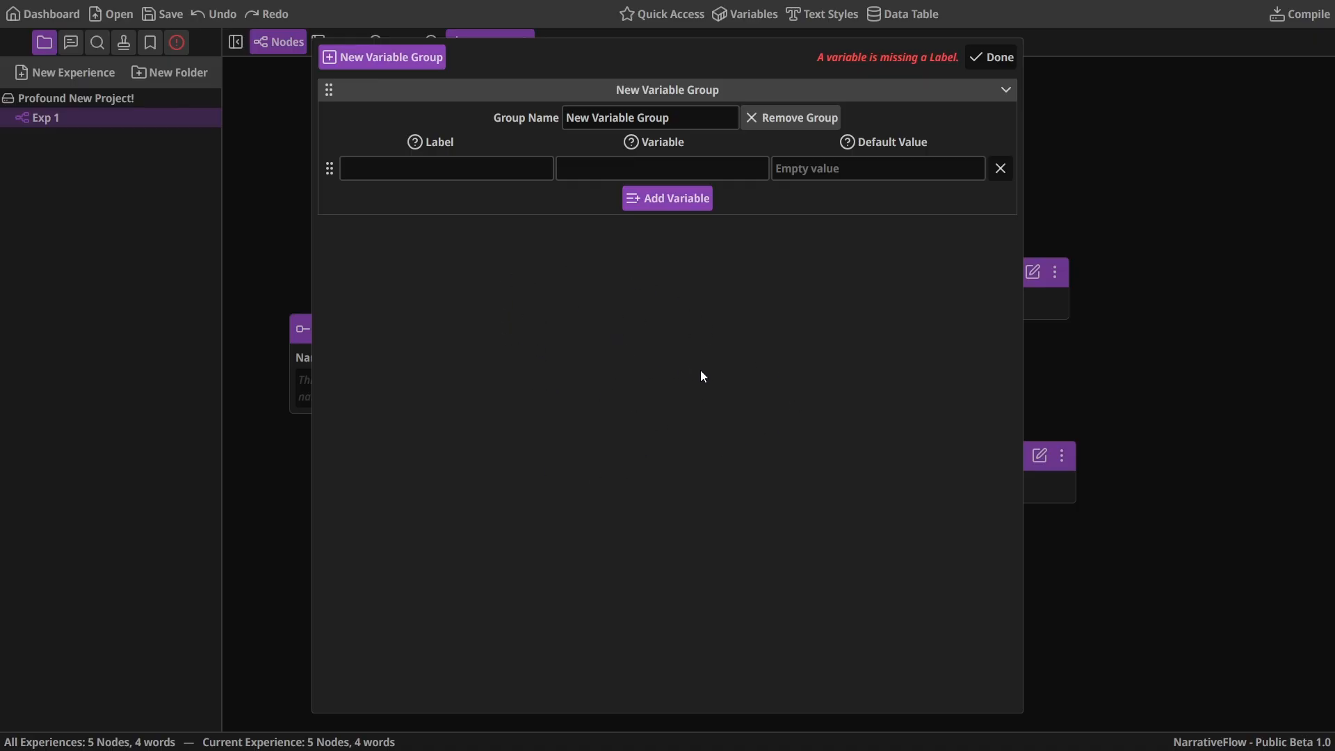
{"action": "triple_click", "coordinate": [697, 118]}
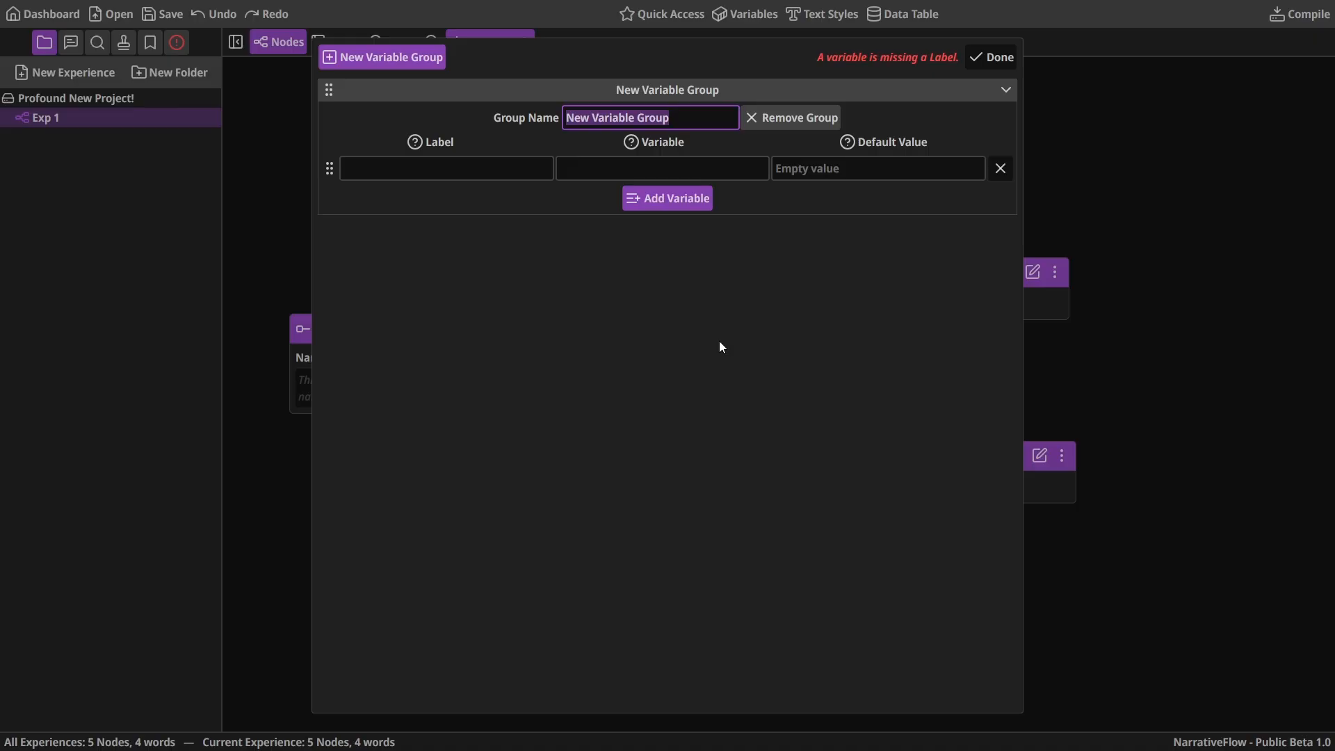
{"action": "type", "text": "Main Story"}
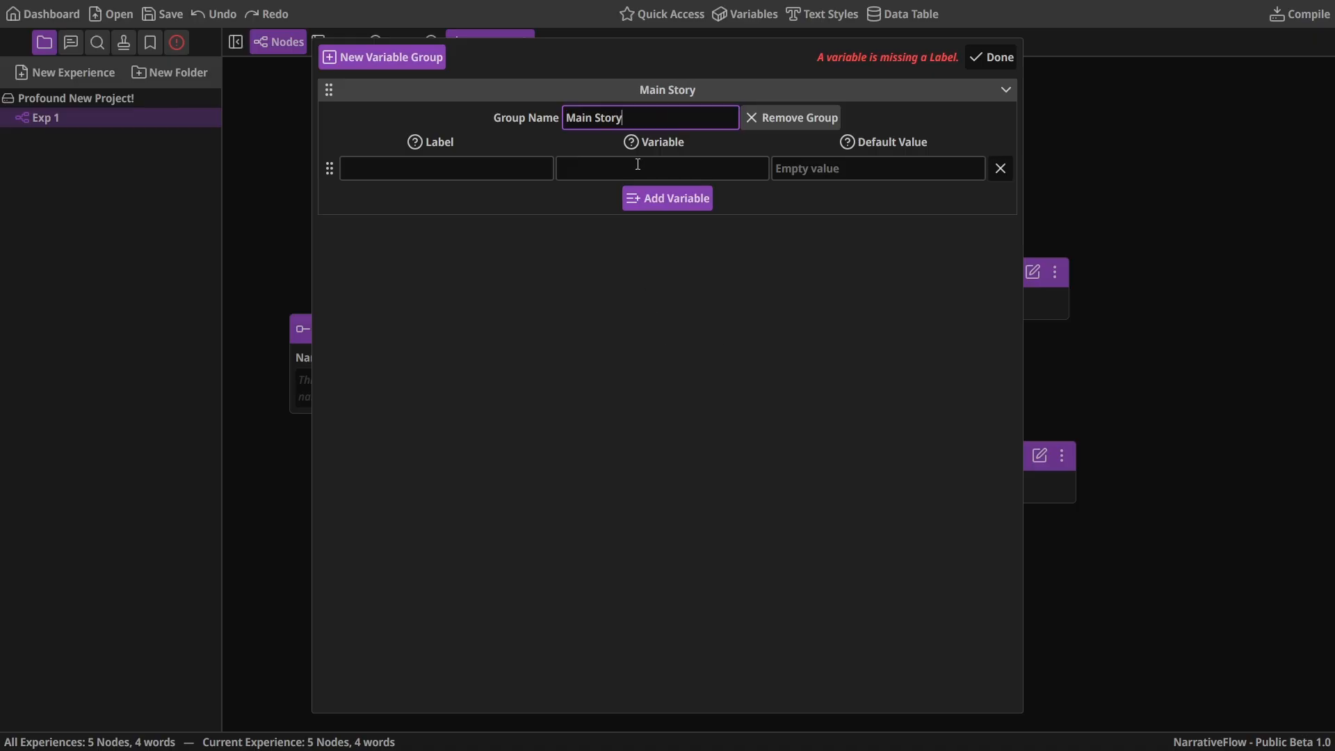
Rename the variable group as Example
{"action": "key", "text": "ctrl+a"}
{"action": "type", "text": "Example"}
{"action": "left_click", "coordinate": [556, 368]}
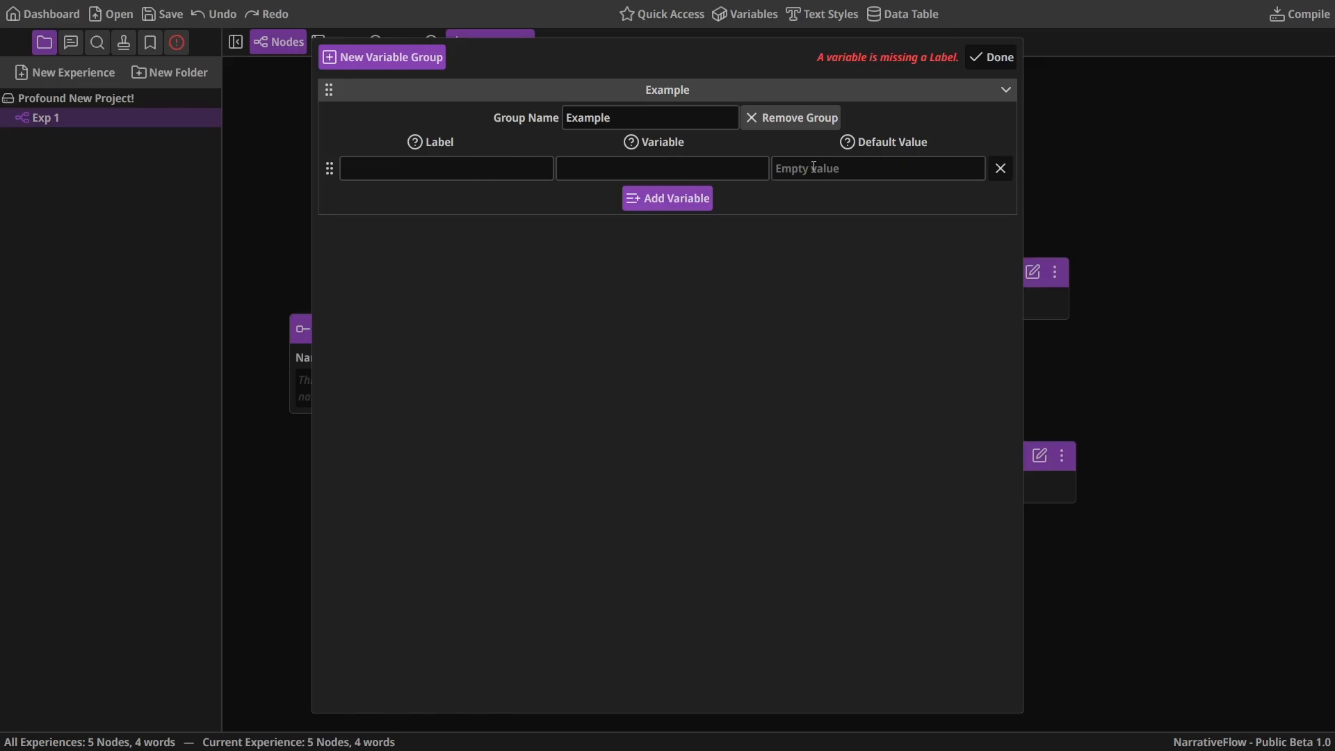
Add five more empty variables to the Example group and create two additional variable groups
{"action": "left_click", "coordinate": [677, 198]}
{"action": "left_click", "coordinate": [672, 226]}
{"action": "left_click", "coordinate": [674, 254]}
{"action": "left_click", "coordinate": [678, 281]}
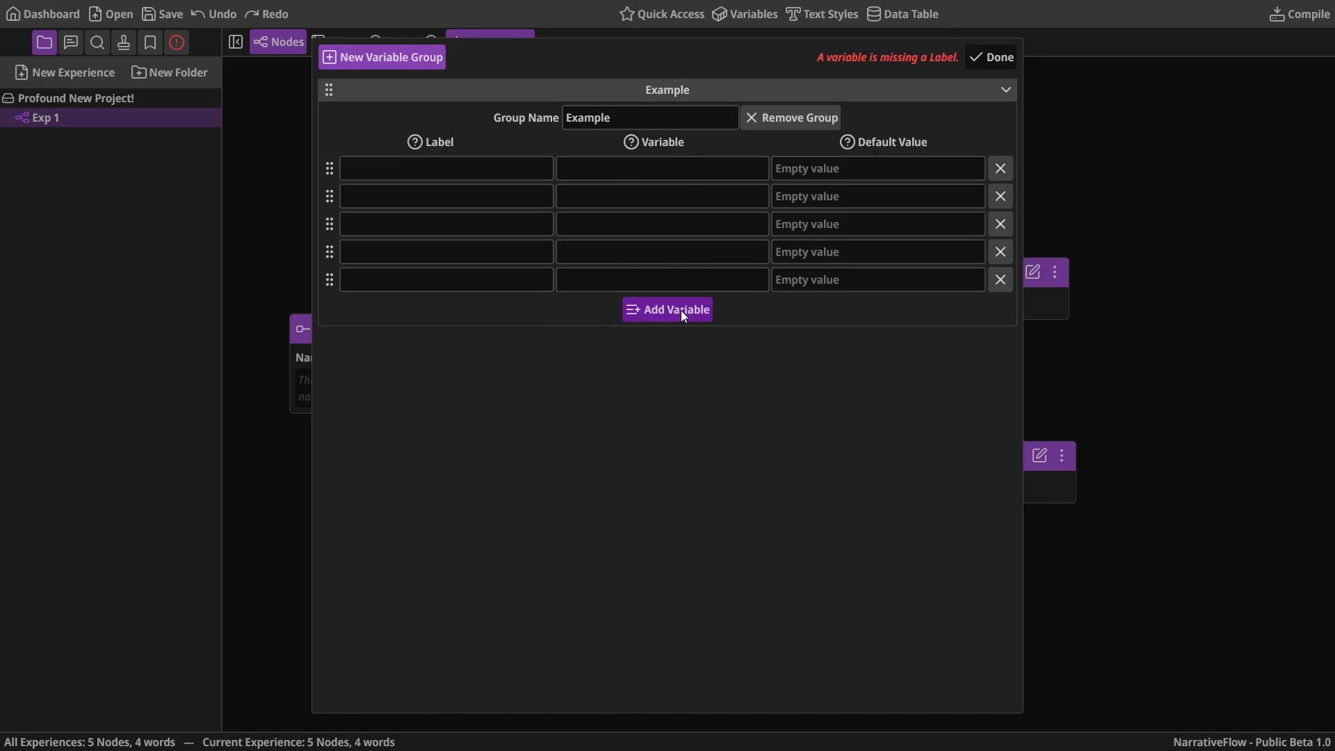
{"action": "left_click", "coordinate": [681, 310]}
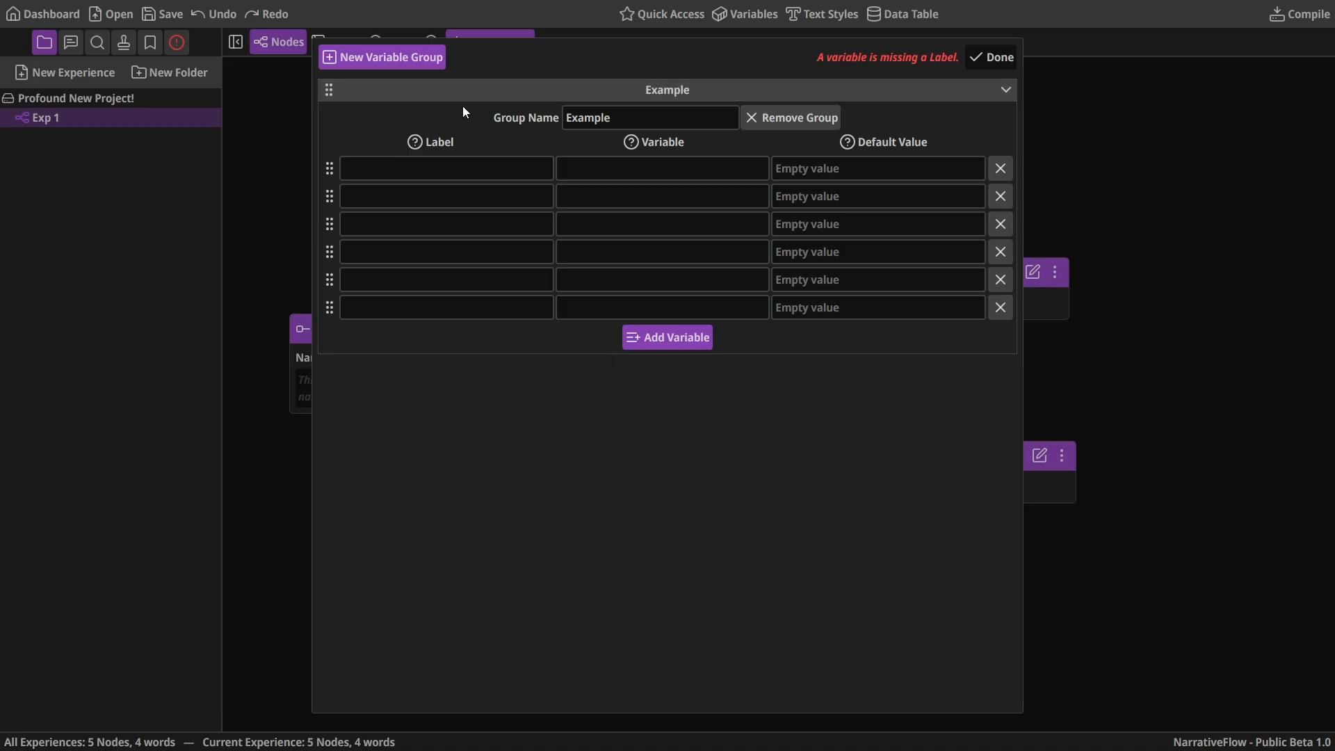
{"action": "left_click", "coordinate": [398, 64]}
{"action": "left_click", "coordinate": [399, 61]}
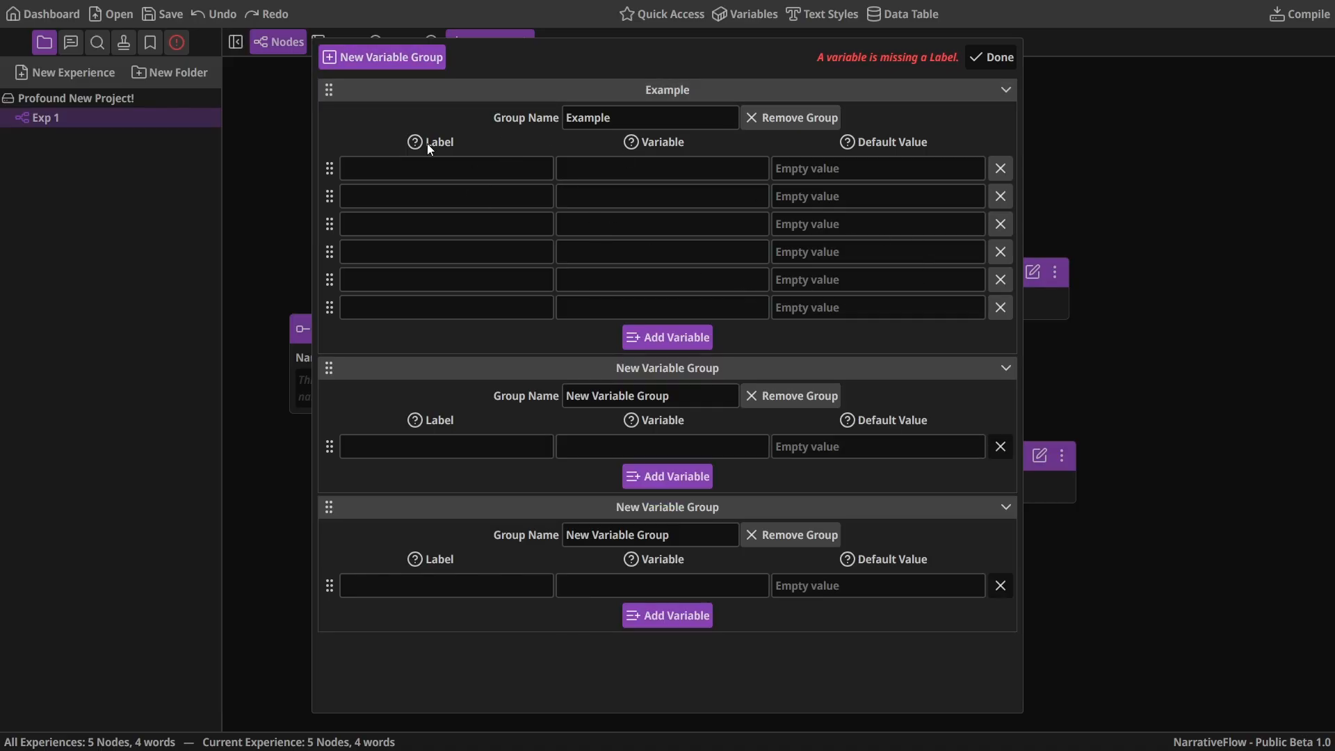
Collapse all three variable groups and expand them again
{"action": "left_click", "coordinate": [672, 91]}
{"action": "left_click", "coordinate": [671, 114]}
{"action": "left_click", "coordinate": [678, 142]}
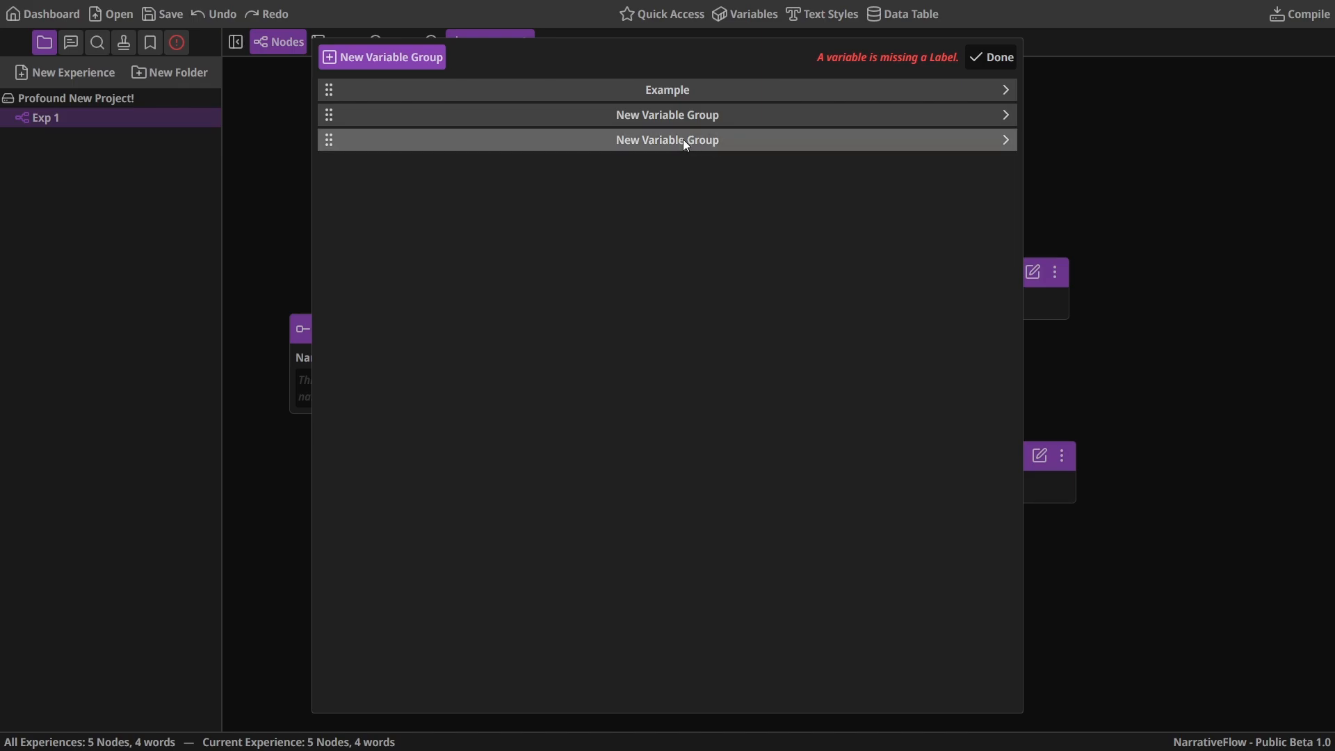
{"action": "left_click", "coordinate": [683, 139]}
{"action": "left_click", "coordinate": [681, 116]}
{"action": "left_click", "coordinate": [710, 87]}
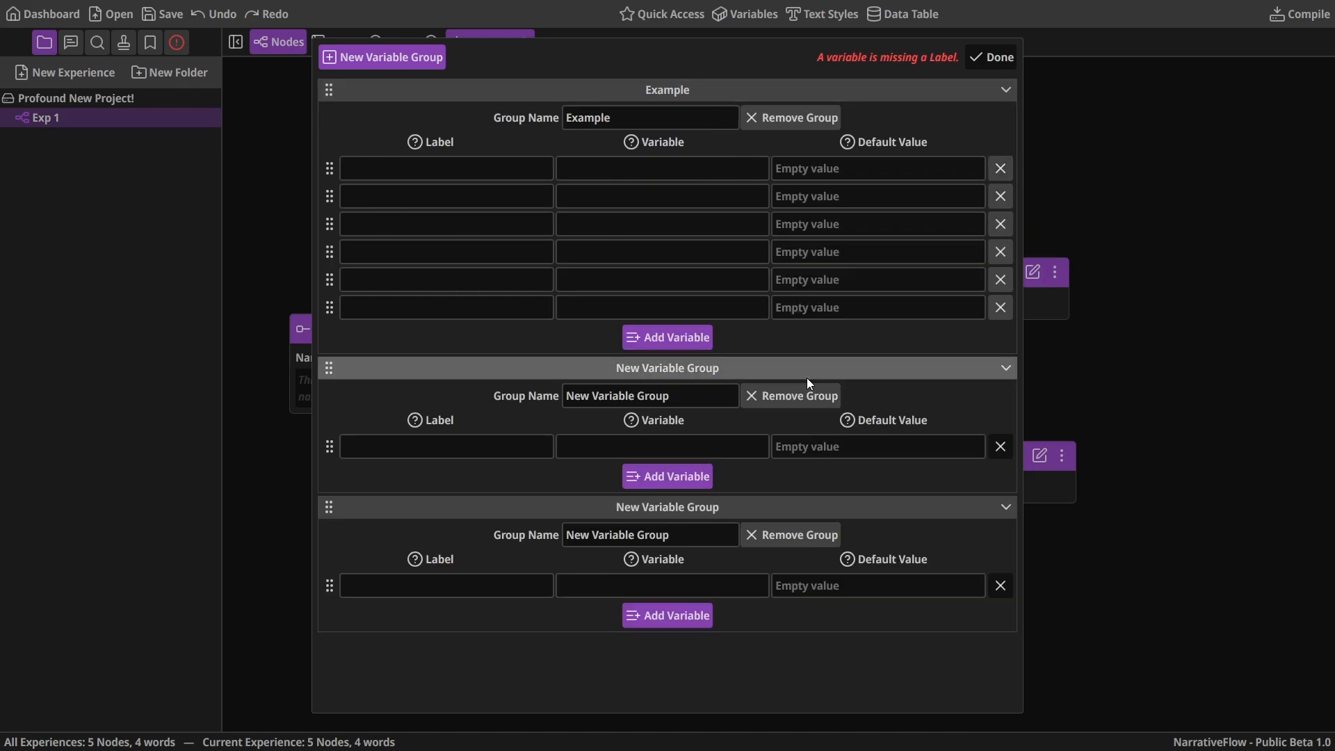
Remove the two unnamed variable groups and delete all but one of the Example group's empty variables
{"action": "left_click", "coordinate": [782, 396]}
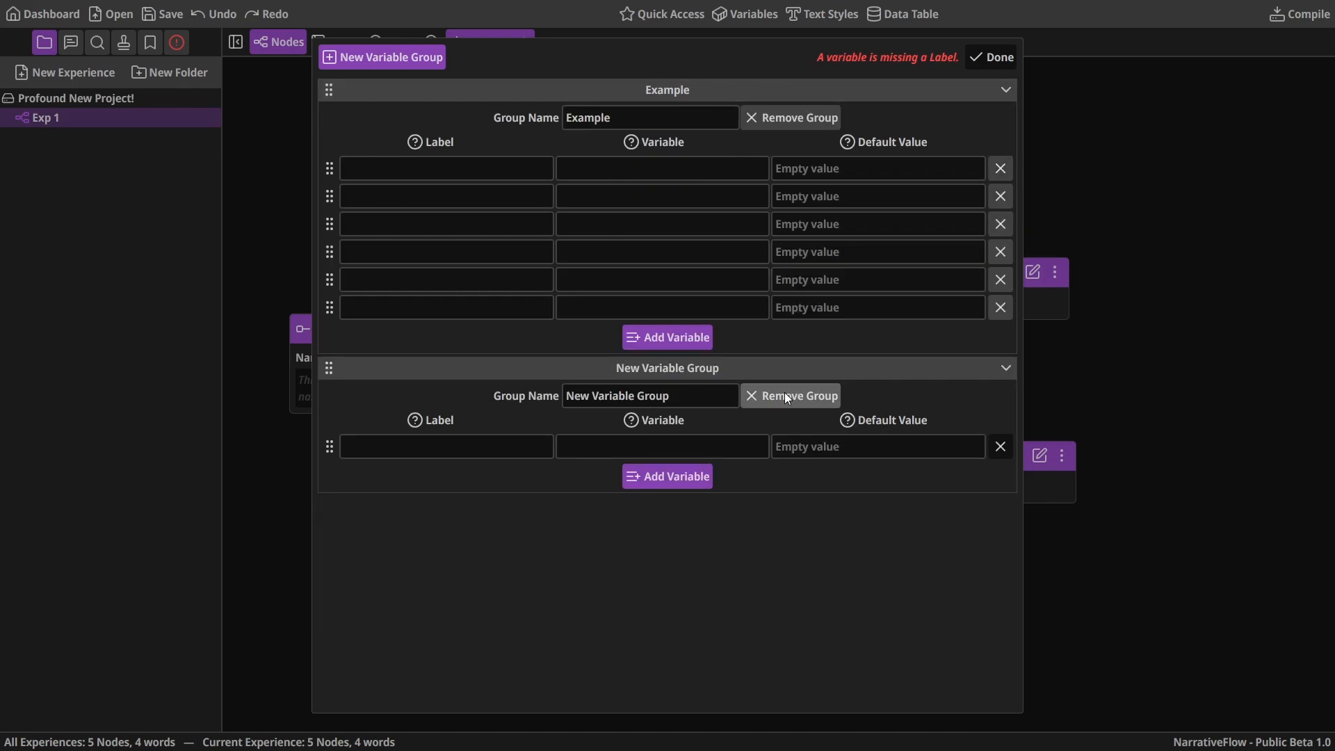
{"action": "left_click", "coordinate": [783, 394]}
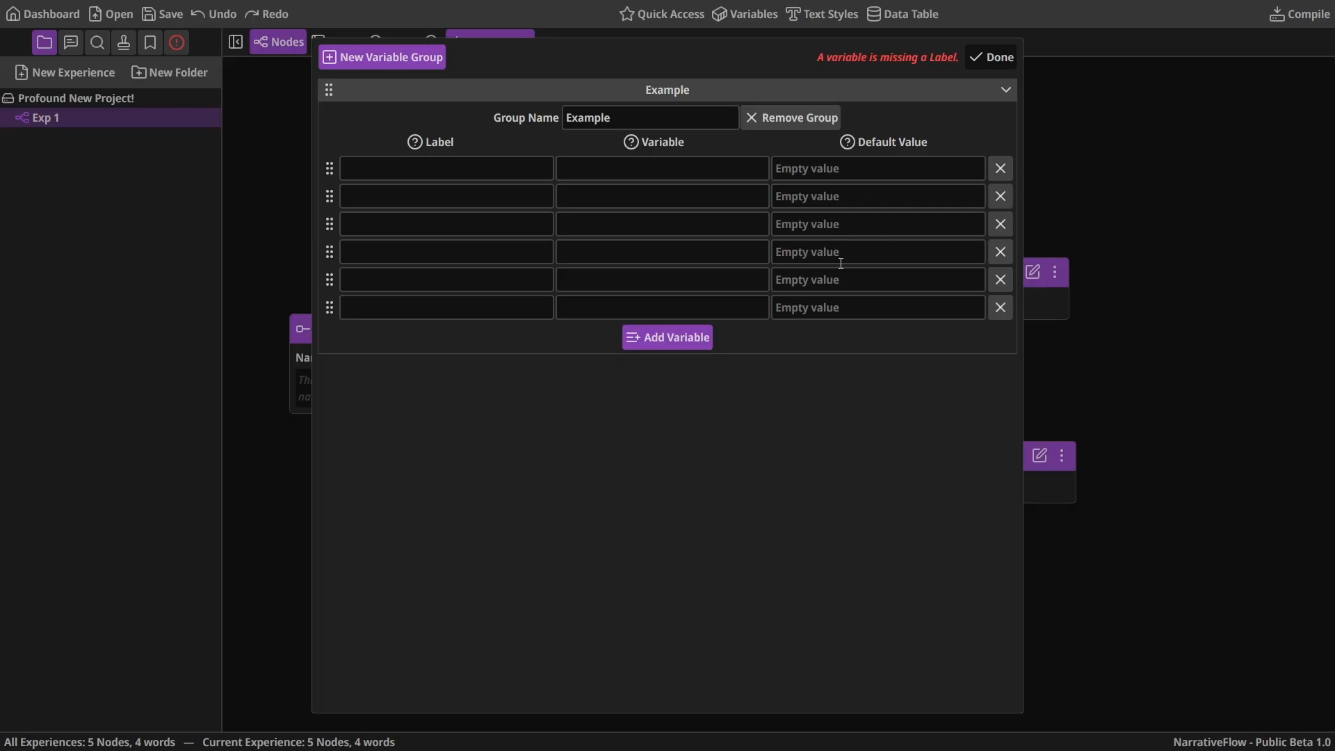
{"action": "left_click", "coordinate": [1000, 198]}
{"action": "left_click", "coordinate": [1000, 198]}
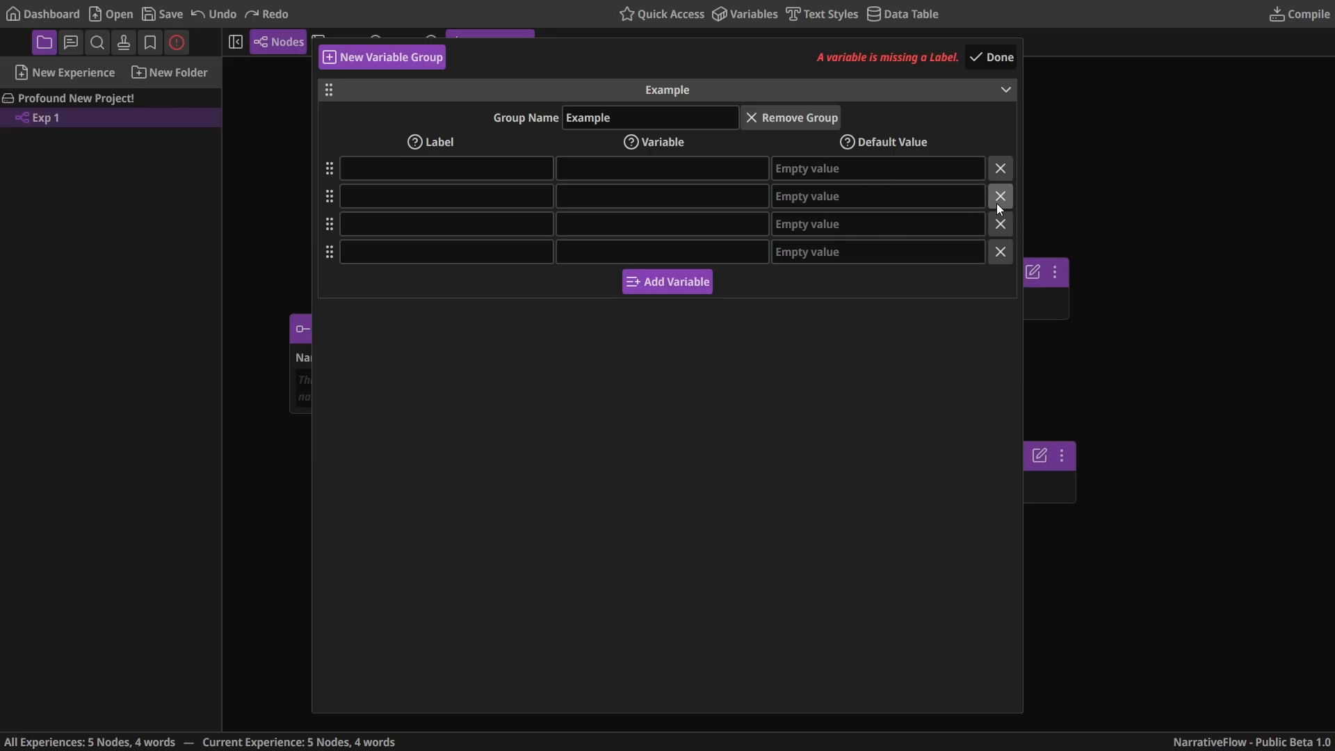
{"action": "left_click", "coordinate": [1000, 197]}
{"action": "left_click", "coordinate": [1000, 197]}
{"action": "left_click", "coordinate": [999, 197]}
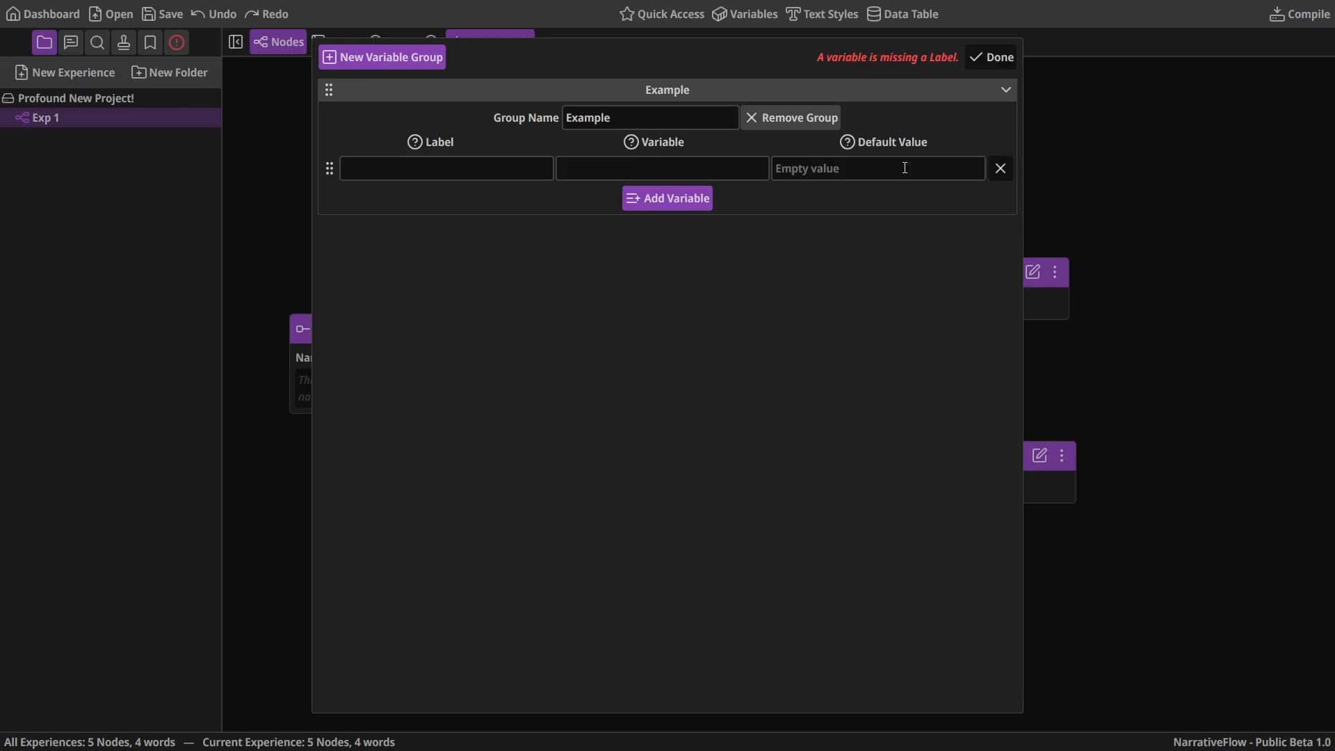
Add a second variable to the Example group and label the first one "Did Player Choose A Or B"
{"action": "left_click", "coordinate": [673, 201]}
{"action": "left_click", "coordinate": [477, 170]}
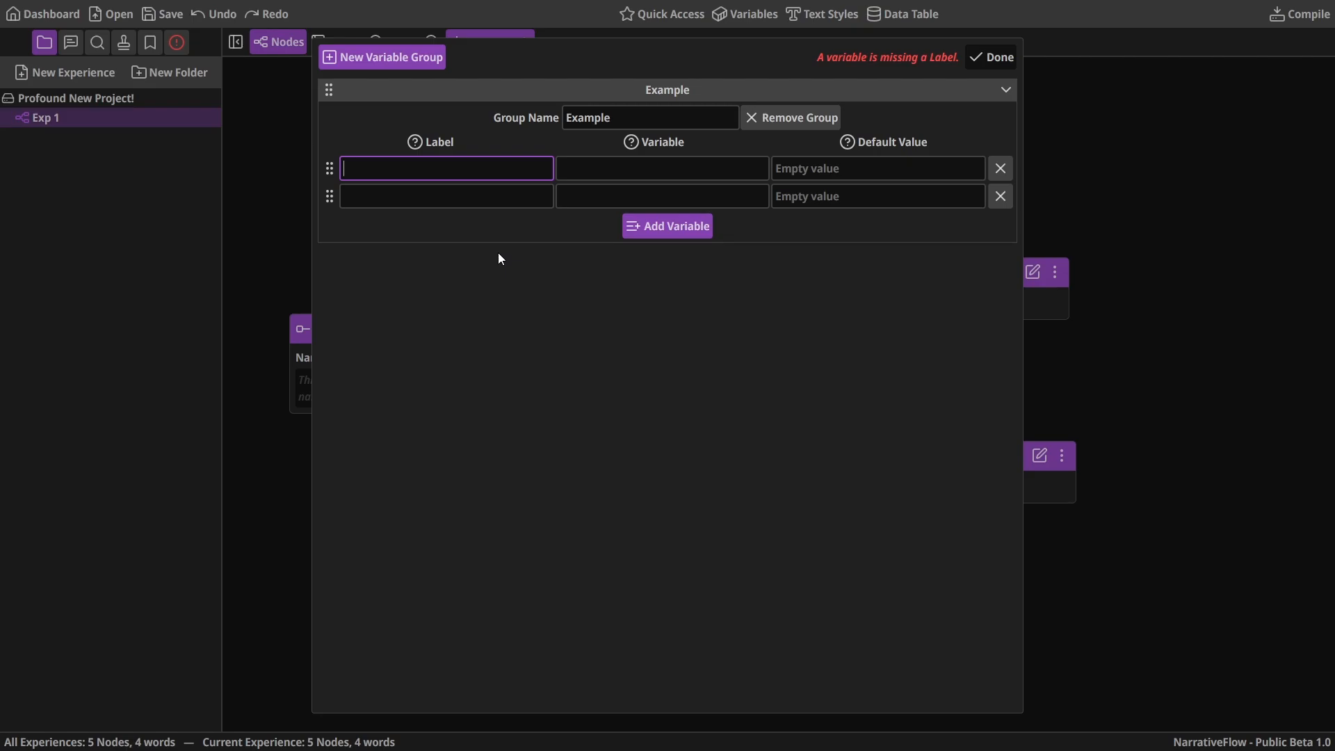
{"action": "type", "text": "Did"}
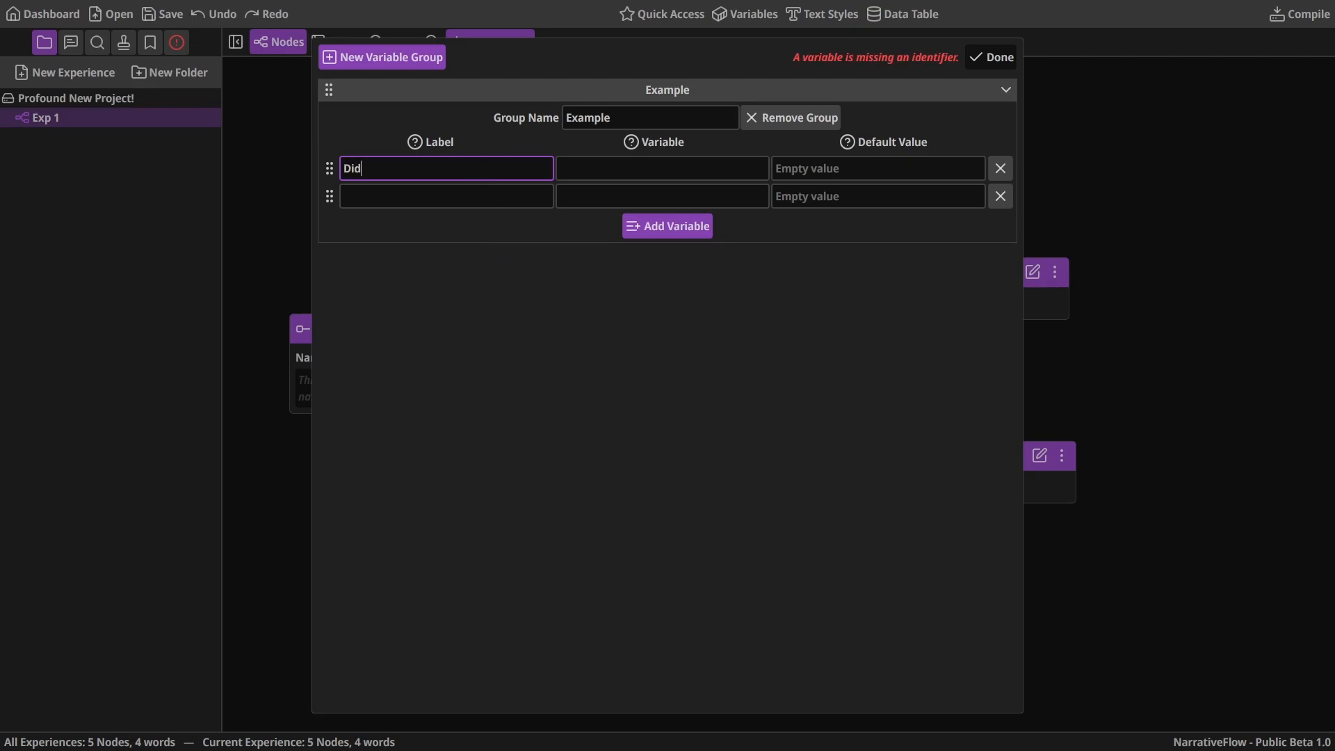
{"action": "type", "text": " player Choose A or"}
{"action": "key", "text": "BackSpace"}
{"action": "key", "text": "BackSpace"}
{"action": "type", "text": "Or B"}
Set the first variable's identifier to [DidPlayerChooseAOrB] and open its default value for editing
{"action": "key", "text": "Tab"}
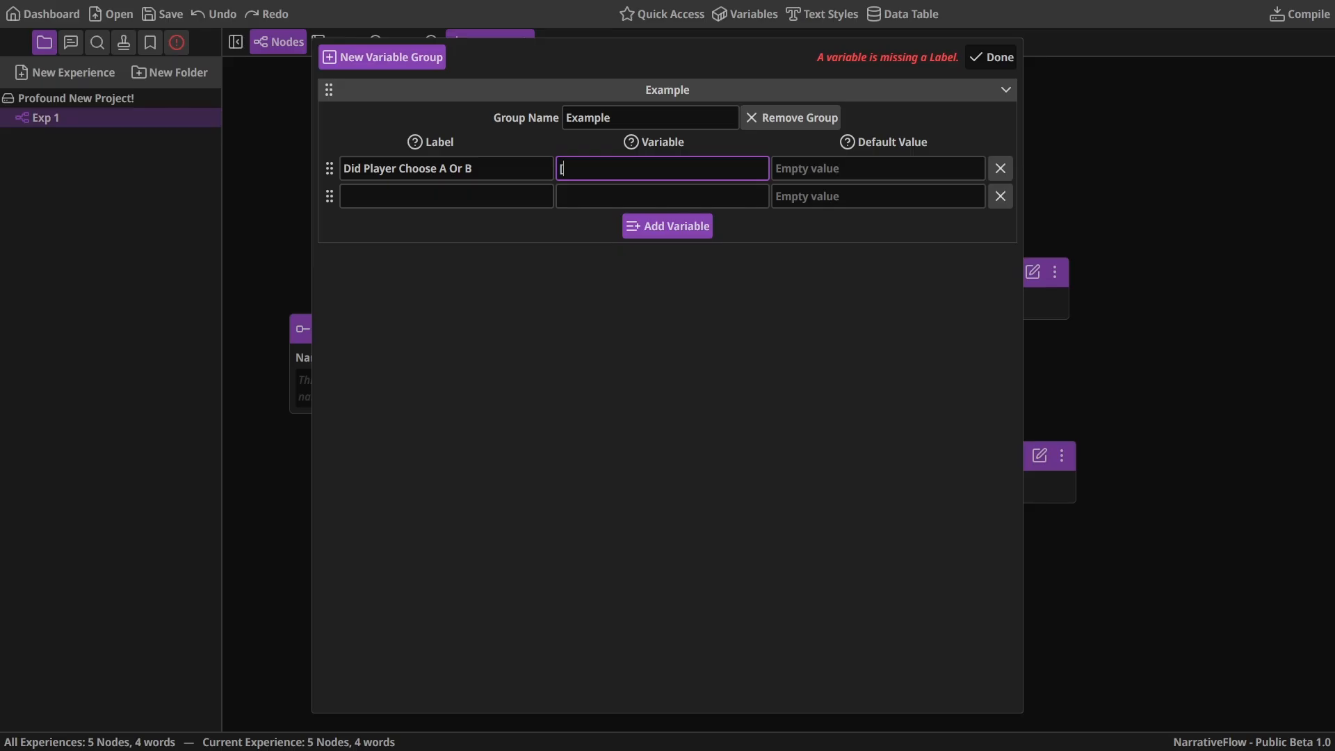
{"action": "type", "text": "DidPlayerChooseAOrB"}
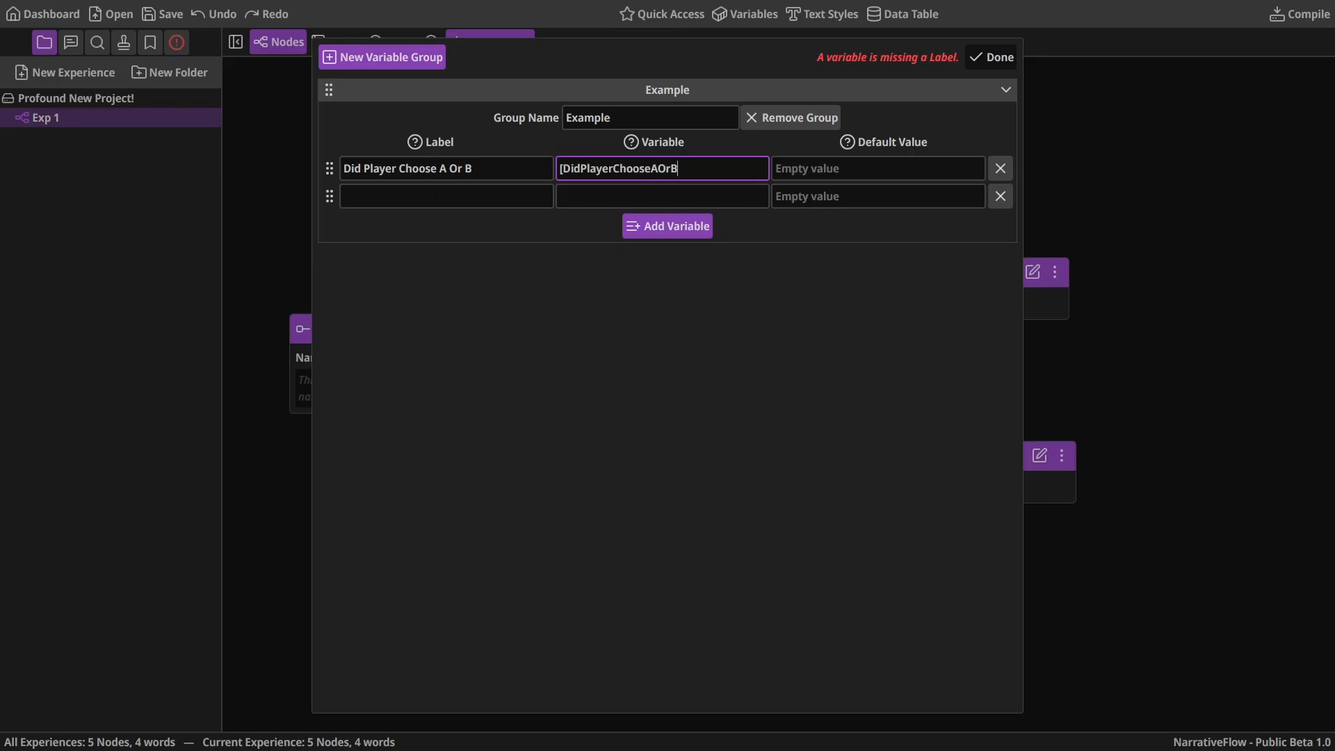
{"action": "type", "text": "]"}
{"action": "left_click", "coordinate": [801, 167]}
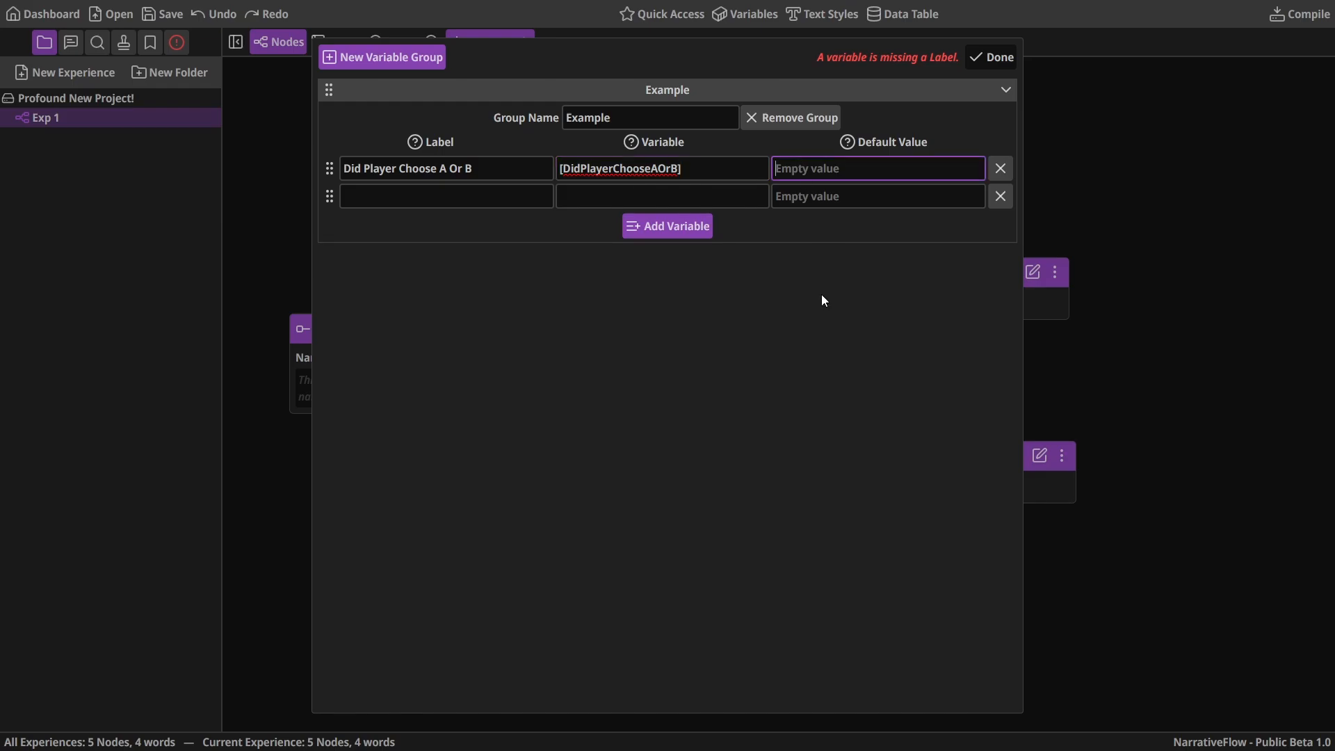
Set the default value of the "Did Player Choose A Or B" variable to A
{"action": "type", "text": "A"}
{"action": "key", "text": "BackSpace"}
{"action": "type", "text": "None"}
{"action": "double_click", "coordinate": [830, 167]}
{"action": "type", "text": "A"}
Label the second variable "Player's Name" with identifier [PlayersName], enter a player name as its default value, and close the variable editor
{"action": "left_click", "coordinate": [442, 196]}
{"action": "type", "text": "Pl"}
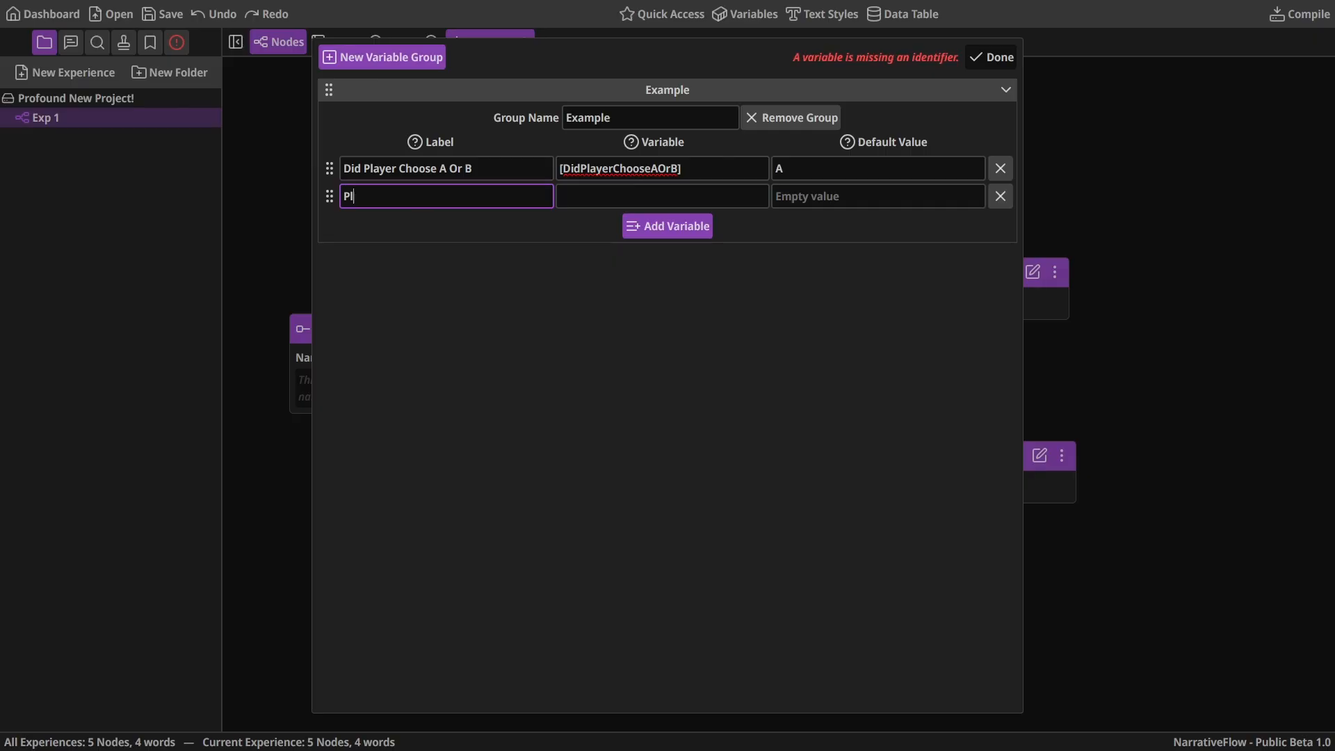
{"action": "type", "text": "ayer's Name"}
{"action": "key", "text": "Tab"}
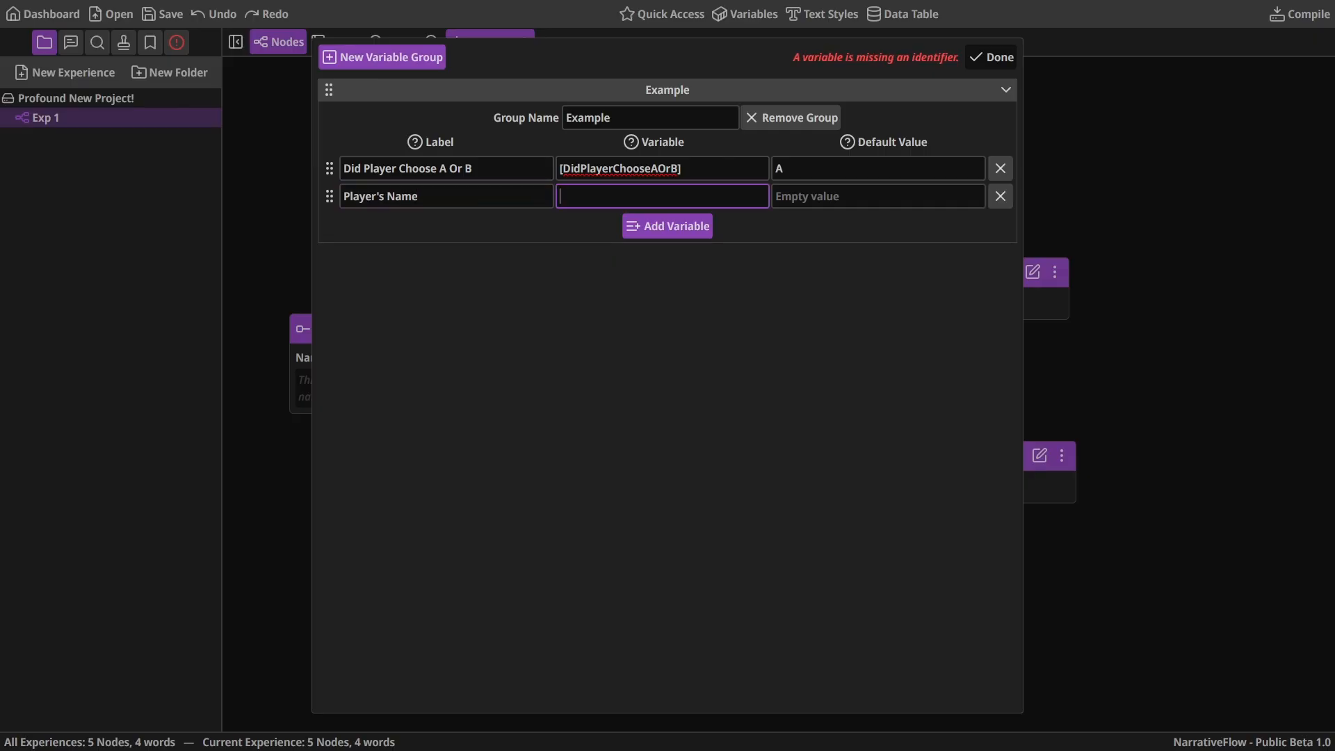
{"action": "type", "text": "[Pla"}
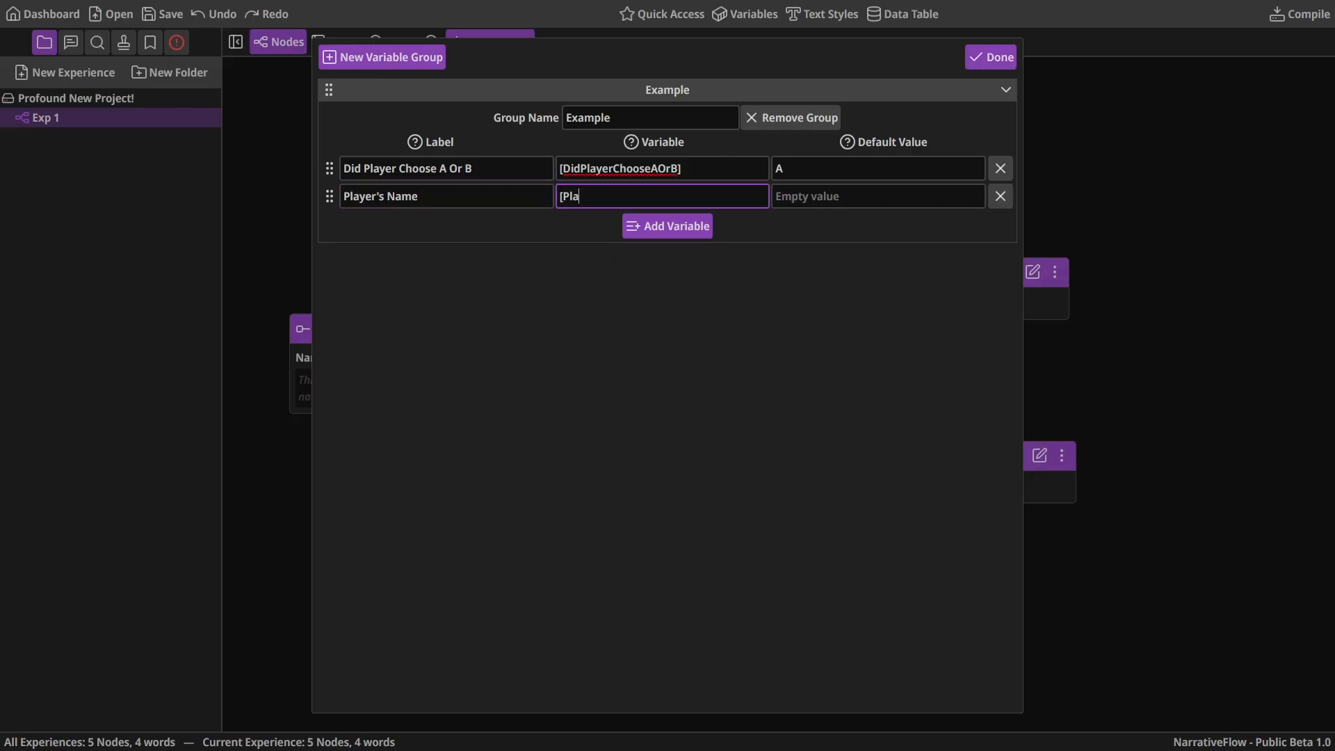
{"action": "type", "text": "yersName]"}
{"action": "left_click", "coordinate": [853, 200]}
{"action": "type", "text": "Quinn"}
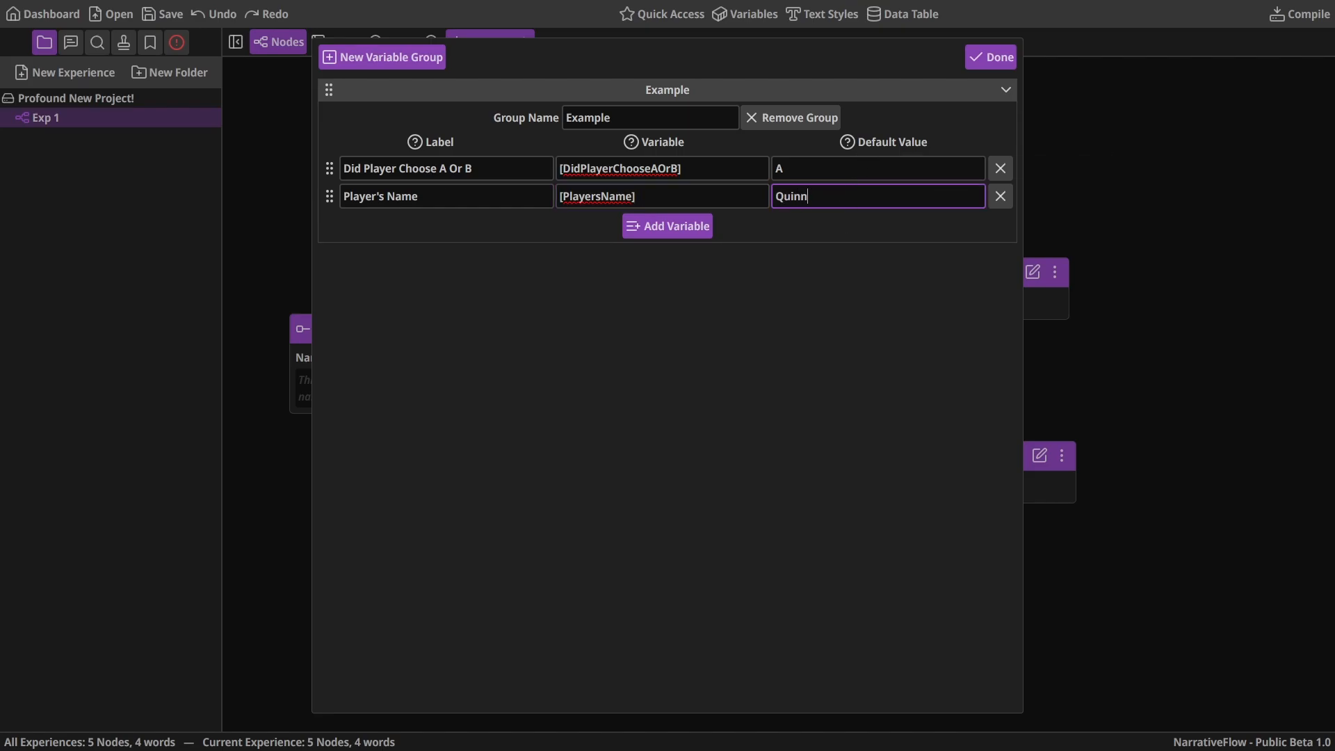
{"action": "left_click", "coordinate": [844, 334]}
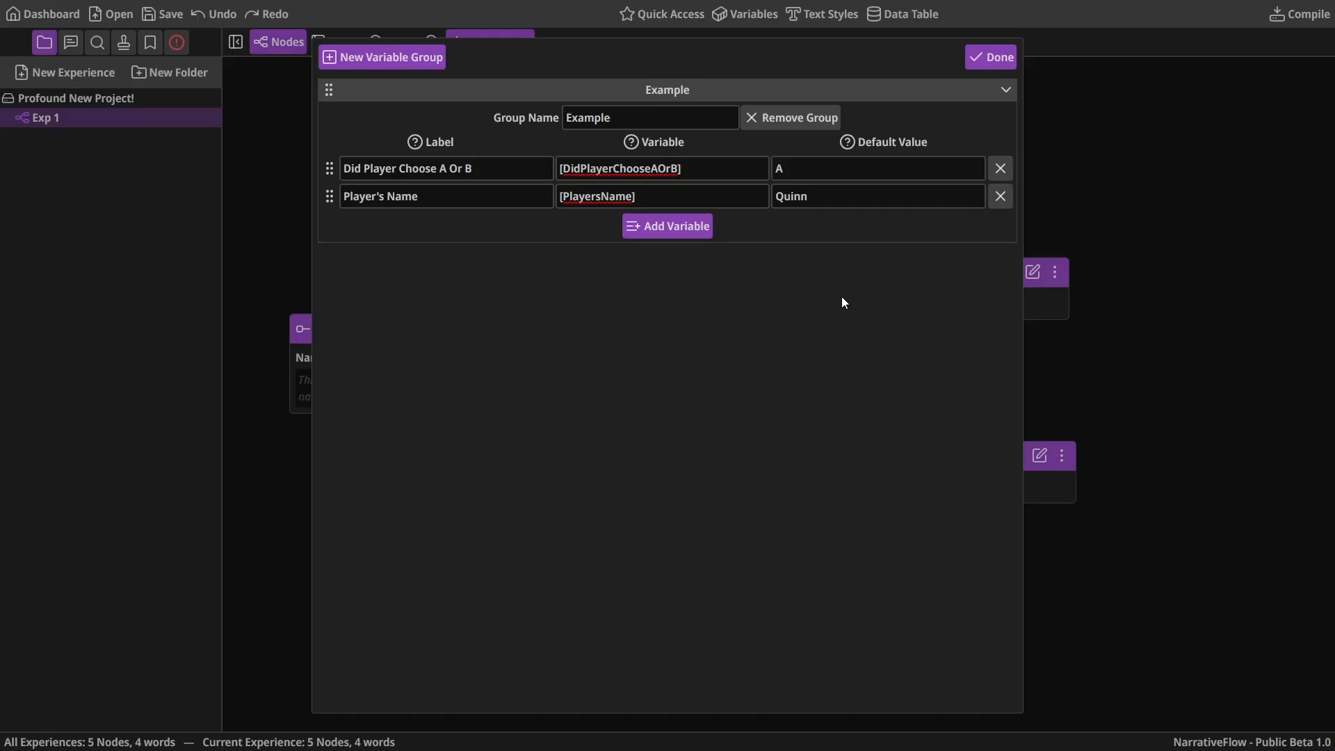
{"action": "left_click", "coordinate": [974, 61]}
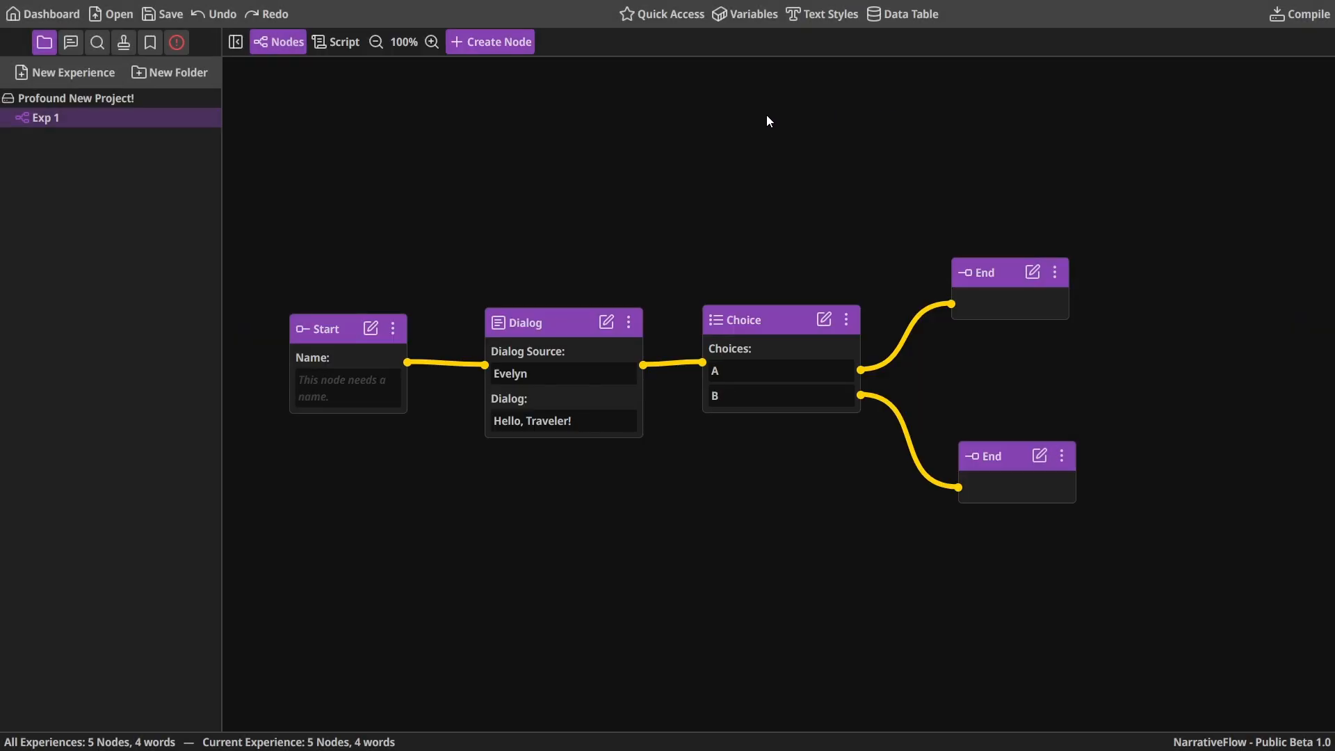
Create a Variable node in the empty space above the Choice node
{"action": "right_click", "coordinate": [735, 103]}
{"action": "left_click", "coordinate": [807, 223]}
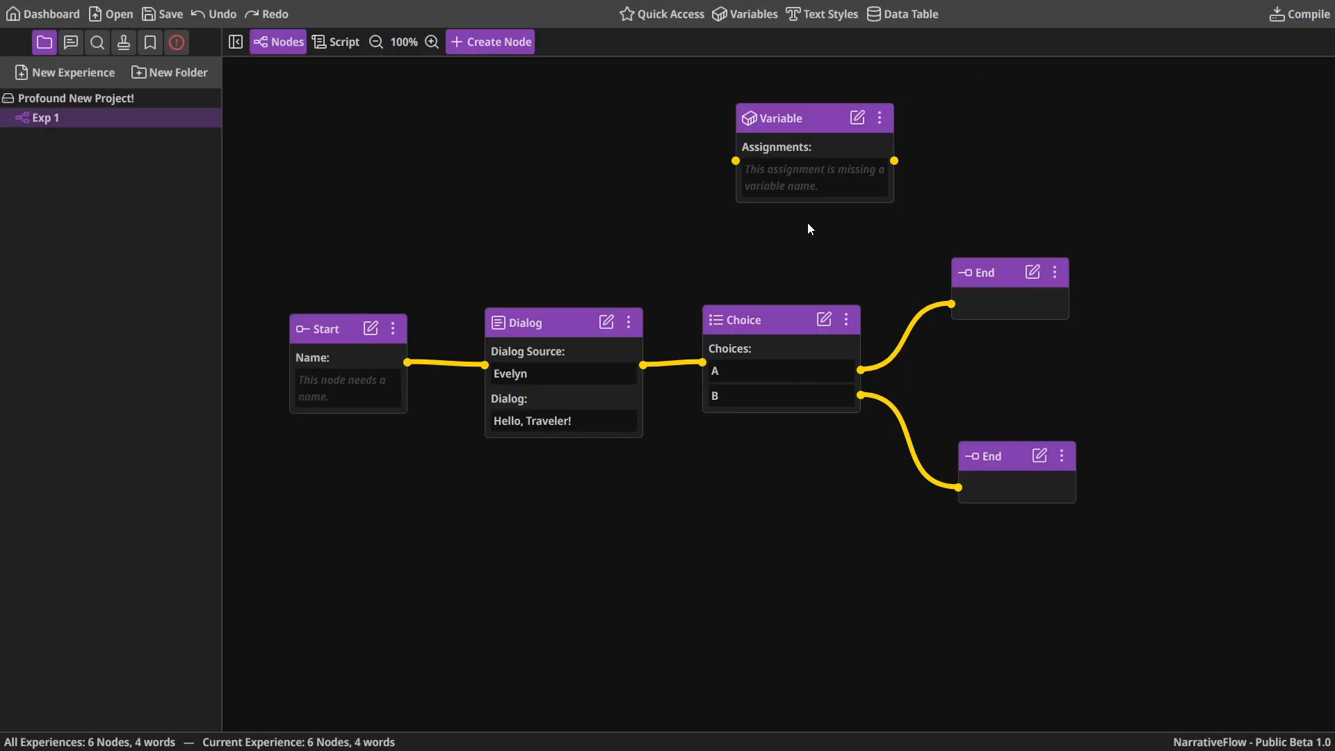
{"action": "left_click_drag", "start_coordinate": [741, 145], "coordinate": [826, 127]}
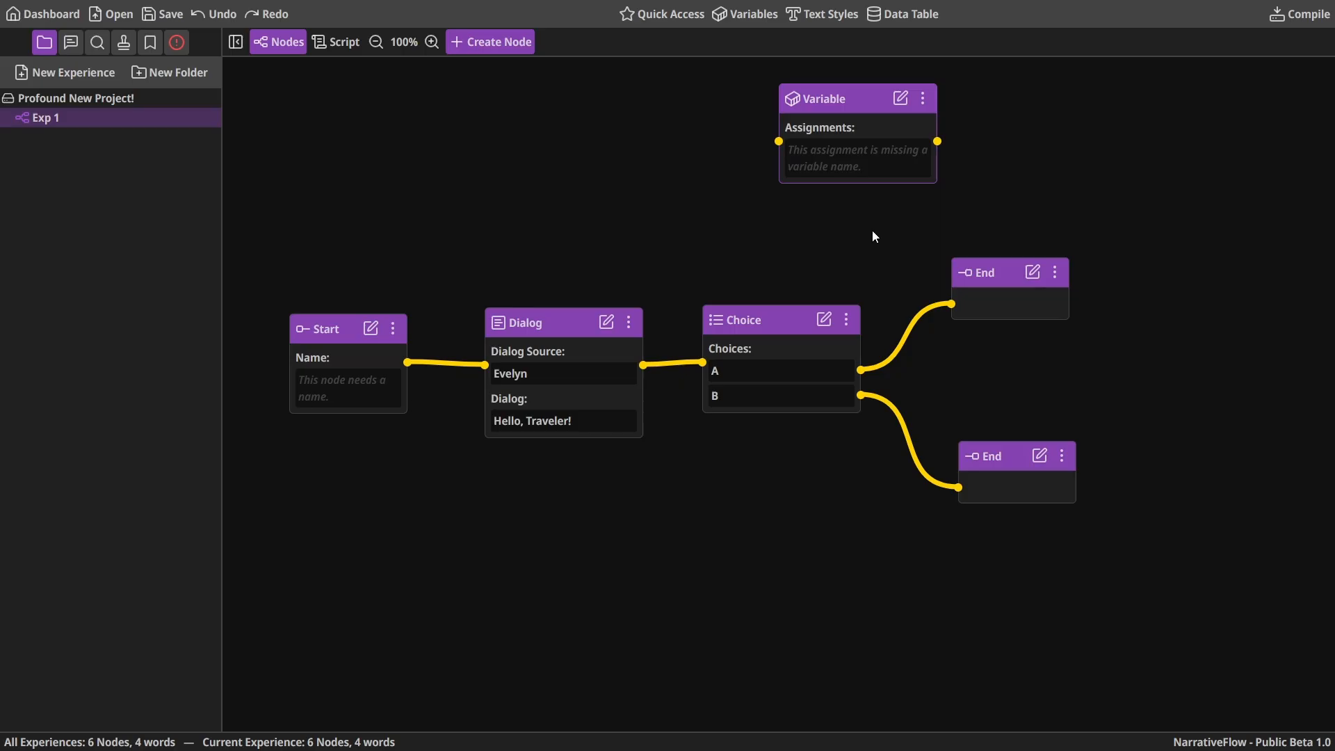
Disconnect choice A from the upper End node and space the nodes so the Variable node sits between them
{"action": "left_click_drag", "start_coordinate": [982, 282], "coordinate": [1148, 231]}
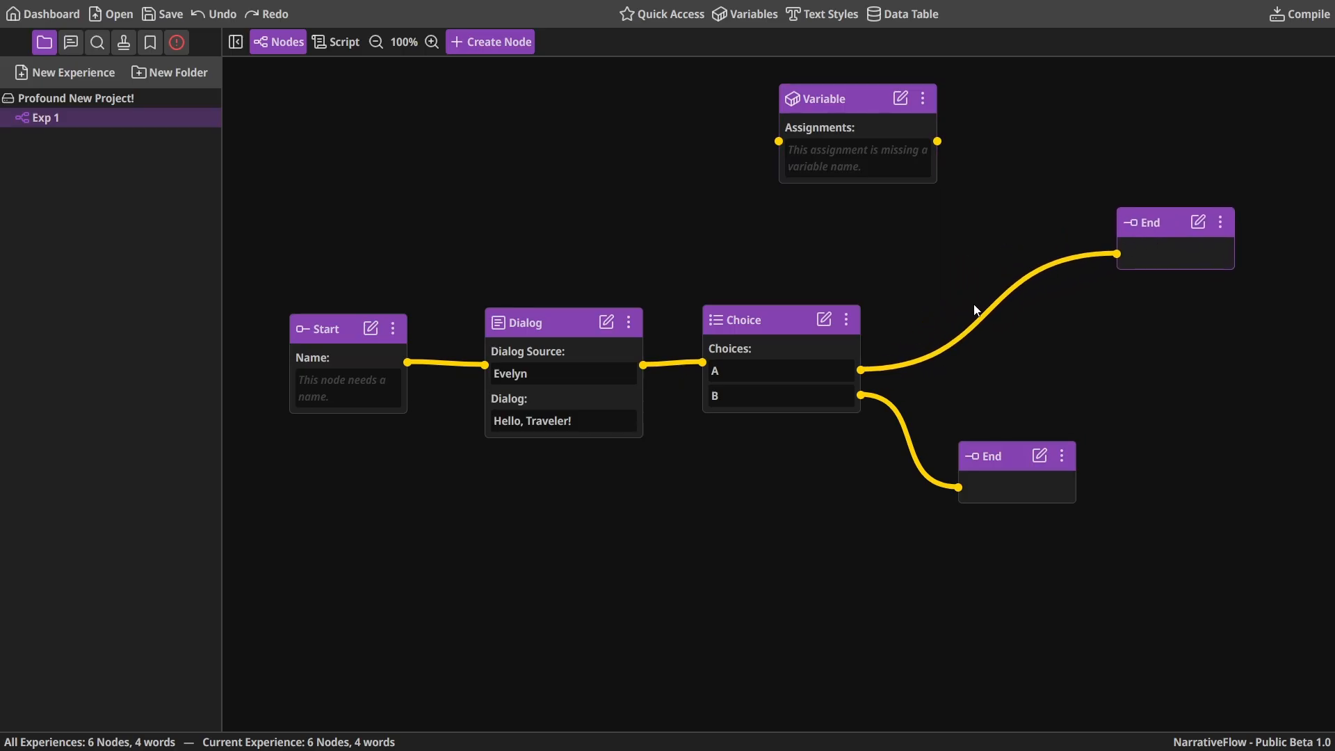
{"action": "left_click", "coordinate": [988, 312]}
{"action": "left_click_drag", "start_coordinate": [835, 130], "coordinate": [945, 297]}
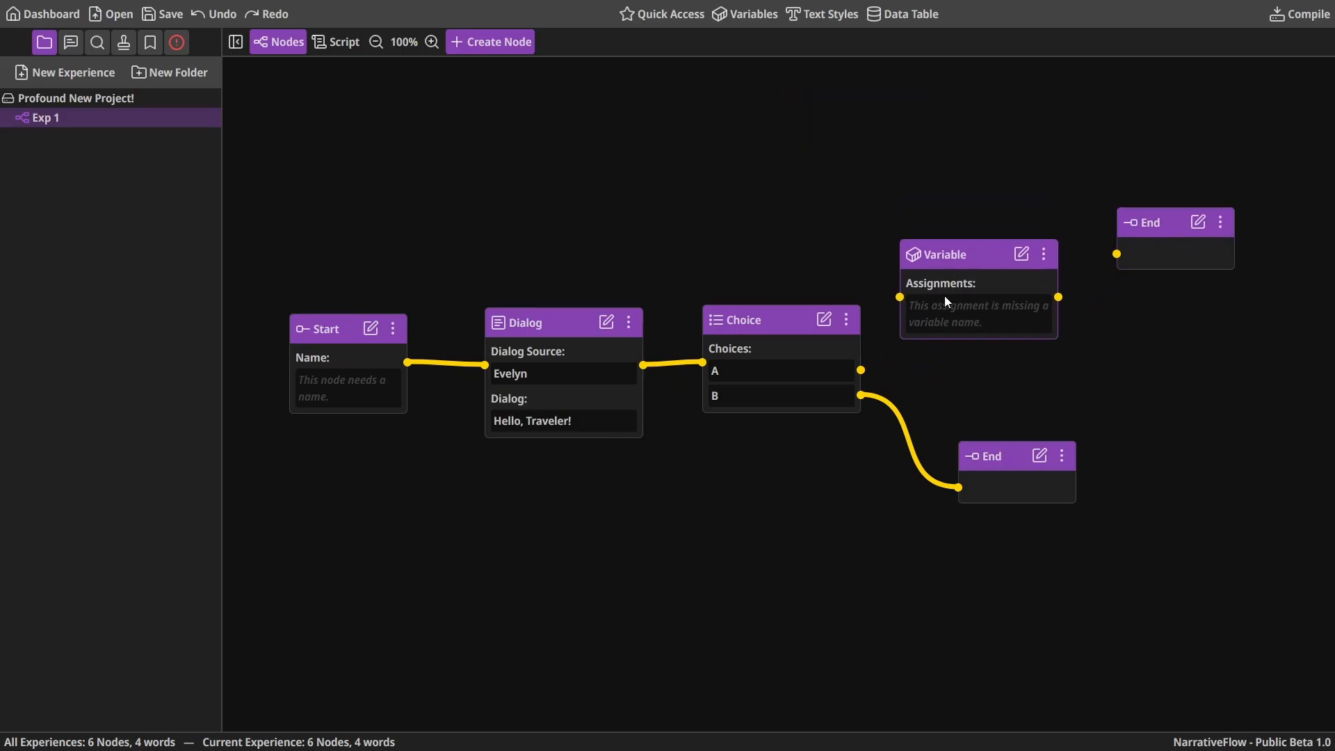
Connect choice A to the Variable node and the Variable node to the upper End node
{"action": "left_click_drag", "start_coordinate": [861, 370], "coordinate": [950, 267]}
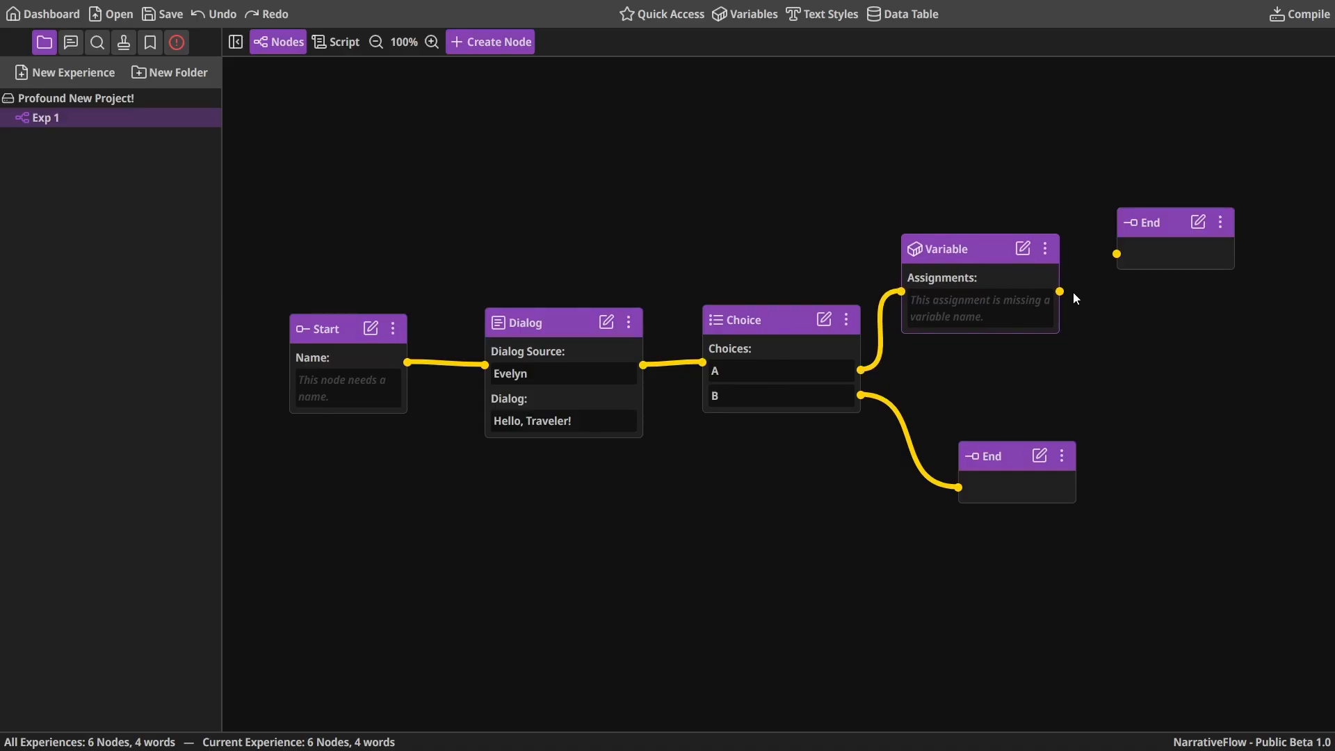
{"action": "left_click_drag", "start_coordinate": [1060, 292], "coordinate": [1162, 243]}
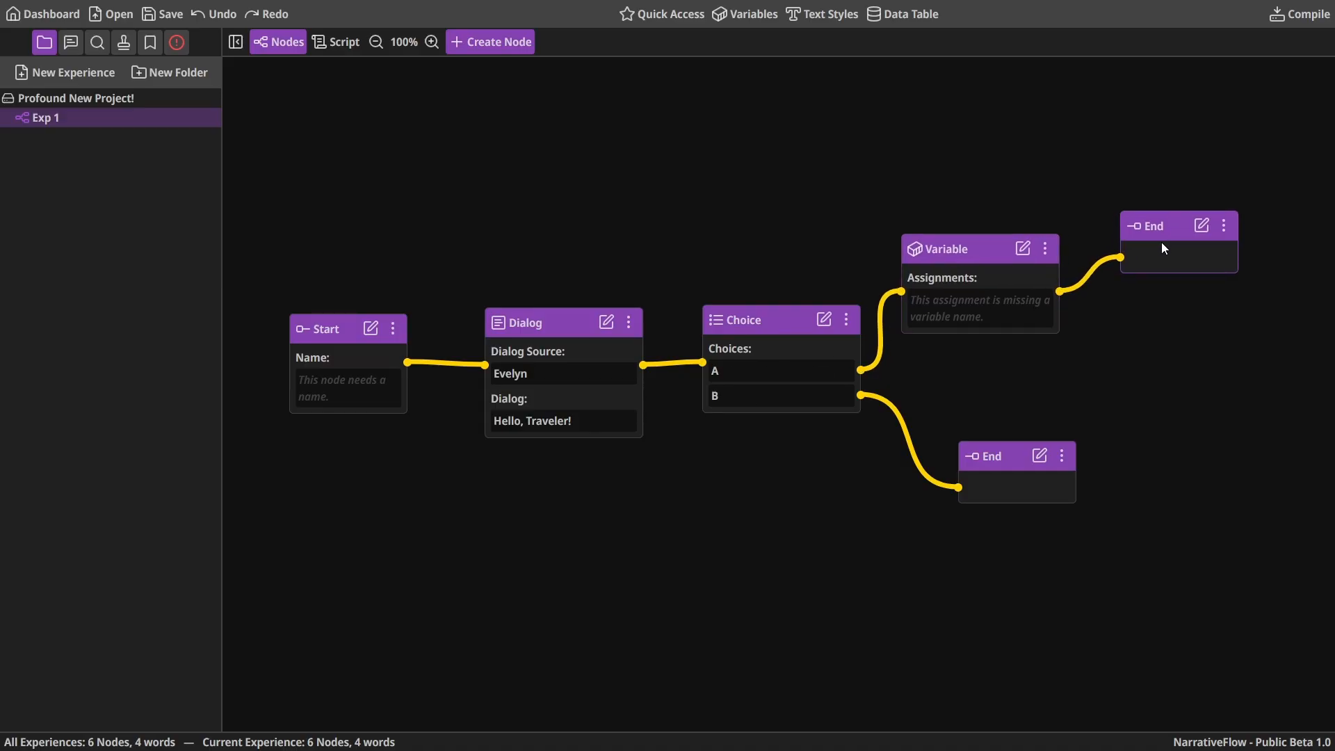
{"action": "left_click_drag", "start_coordinate": [981, 285], "coordinate": [993, 292]}
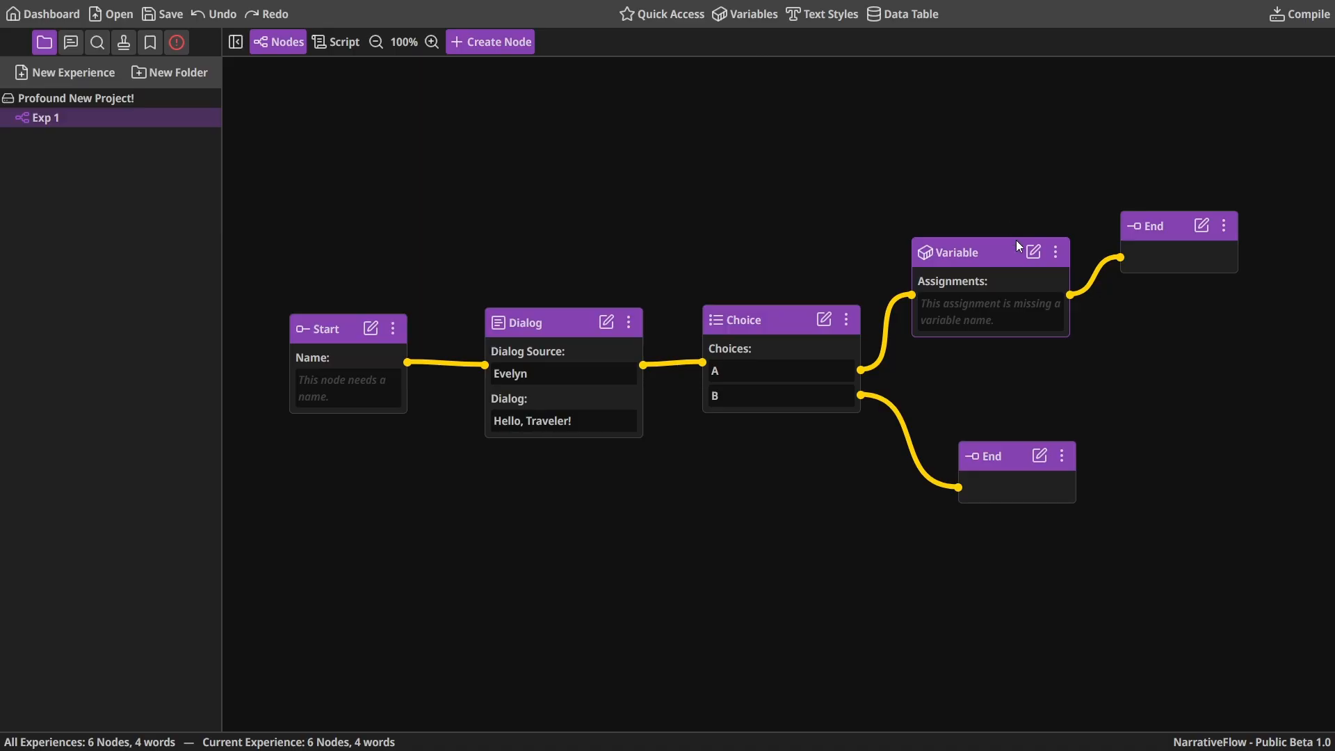
Add three extra empty assignments in the Variable node, delete them again, and close its editor
{"action": "left_click", "coordinate": [1033, 255]}
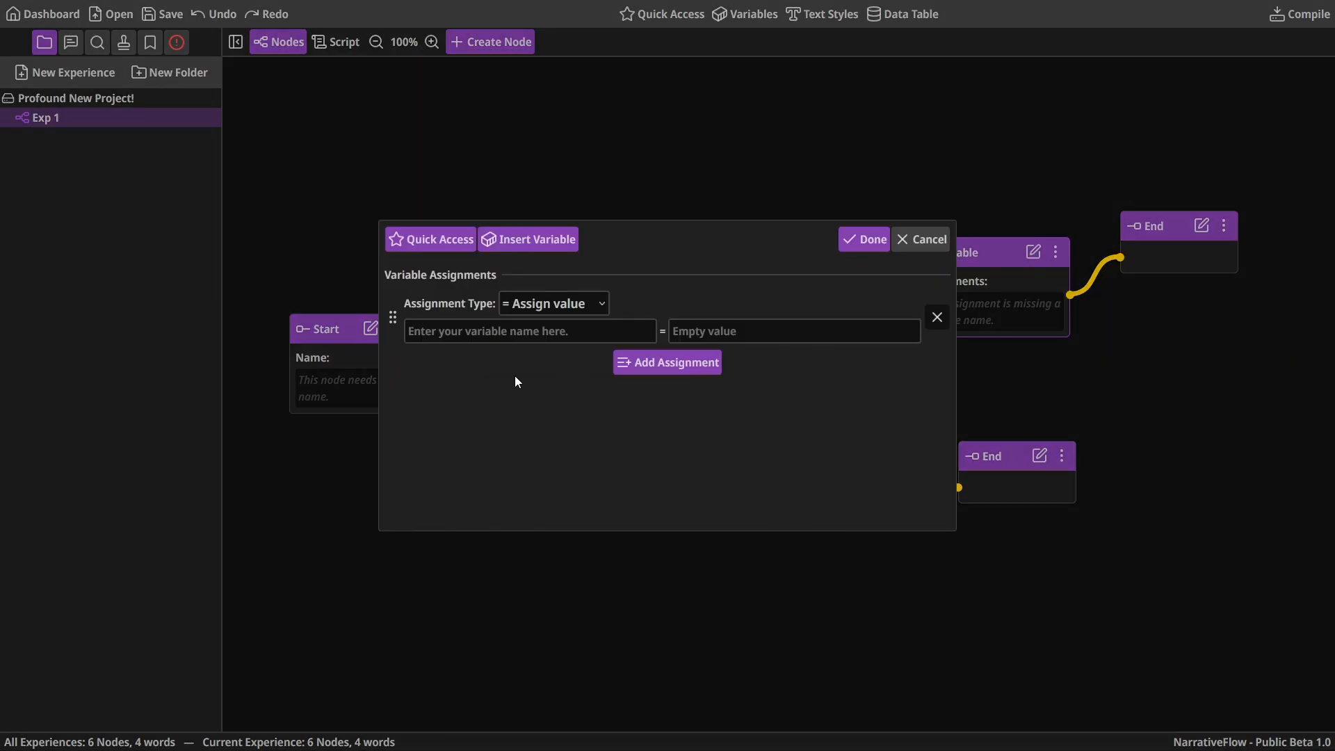
{"action": "left_click", "coordinate": [666, 362]}
{"action": "left_click", "coordinate": [671, 423]}
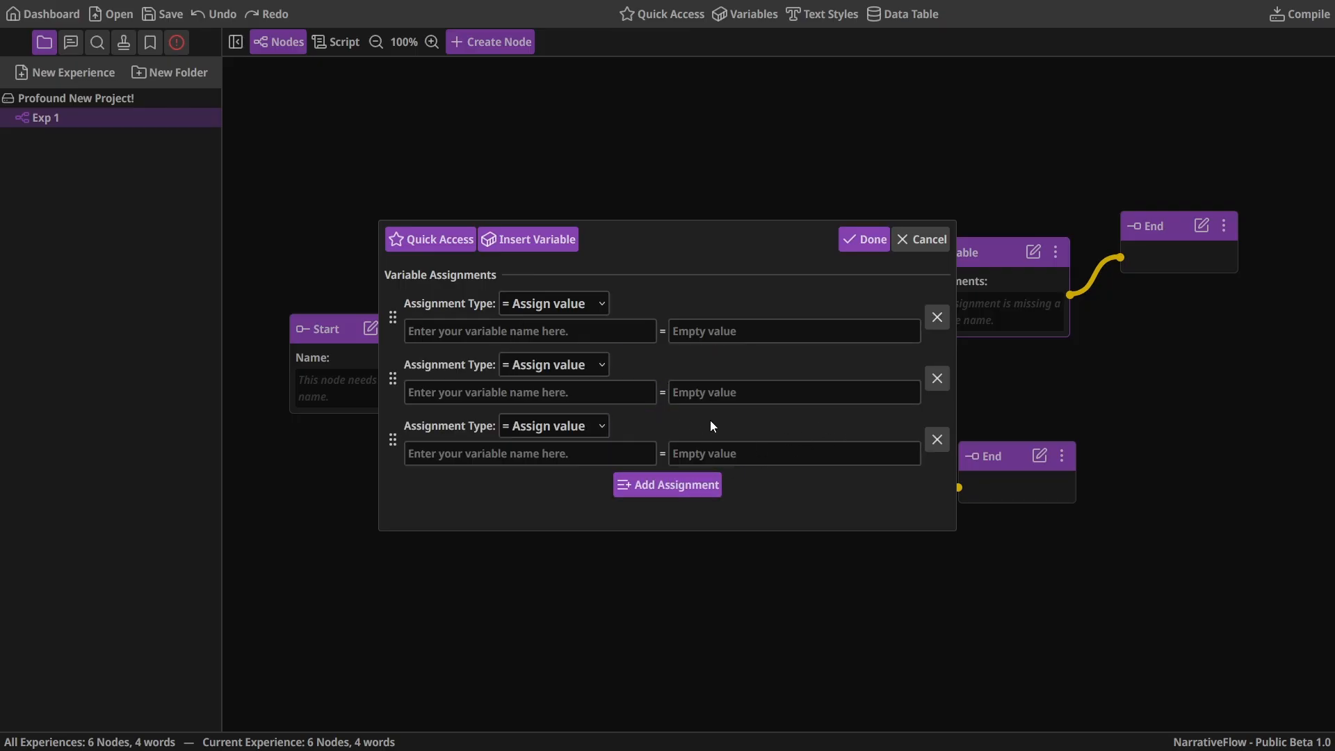
{"action": "left_click", "coordinate": [669, 481]}
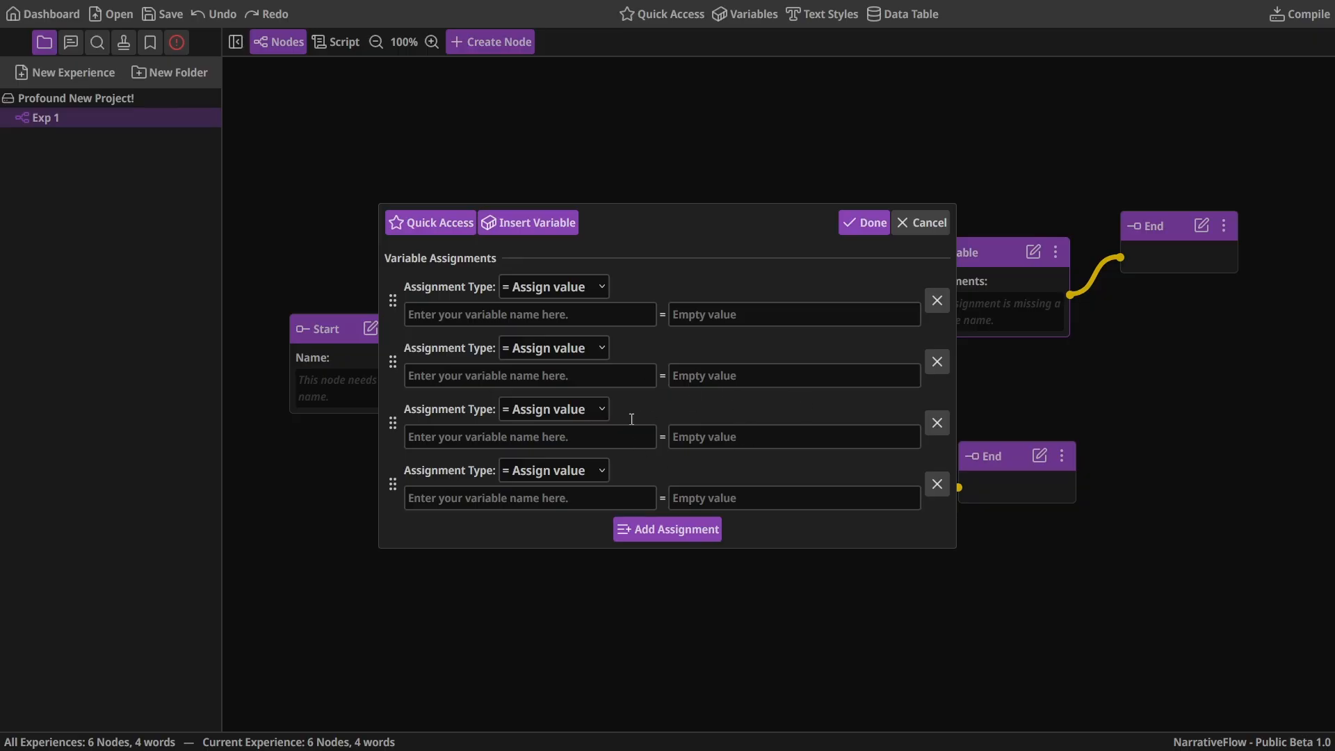
{"action": "left_click", "coordinate": [936, 363]}
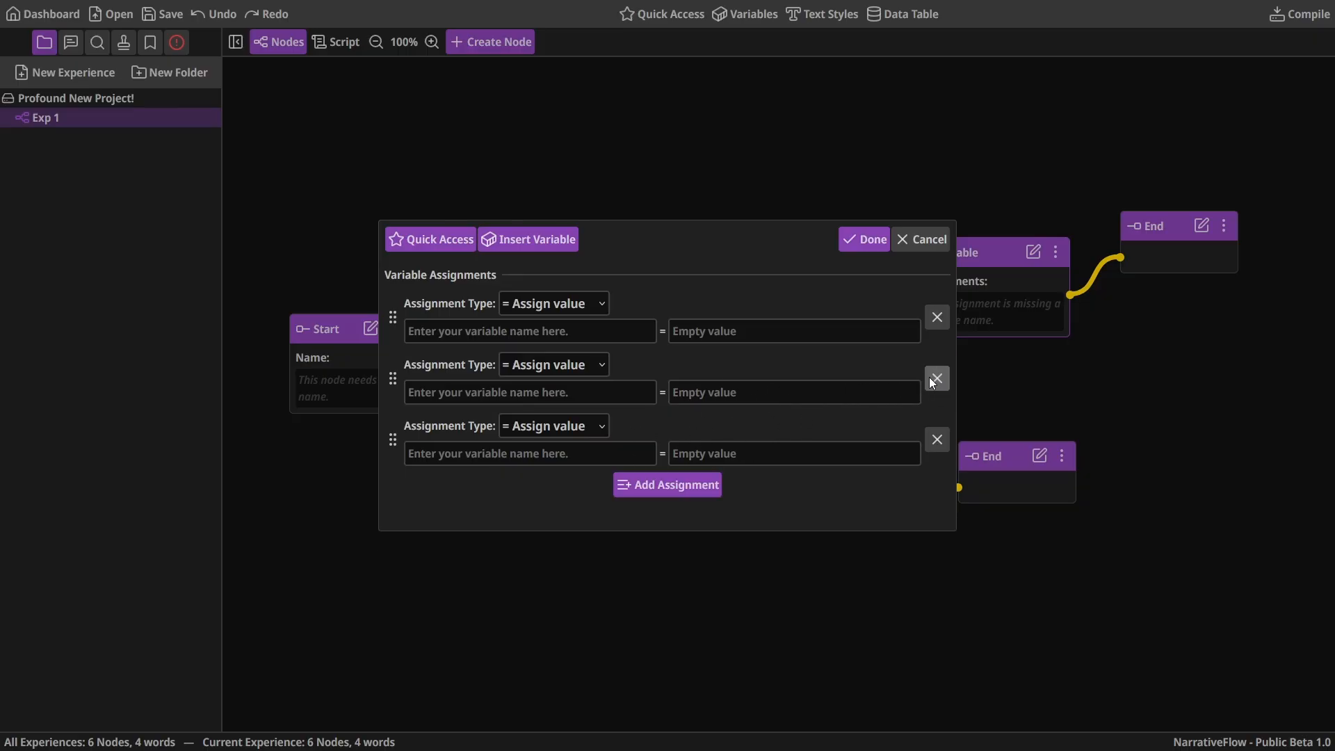
{"action": "left_click", "coordinate": [936, 379]}
{"action": "left_click", "coordinate": [937, 382]}
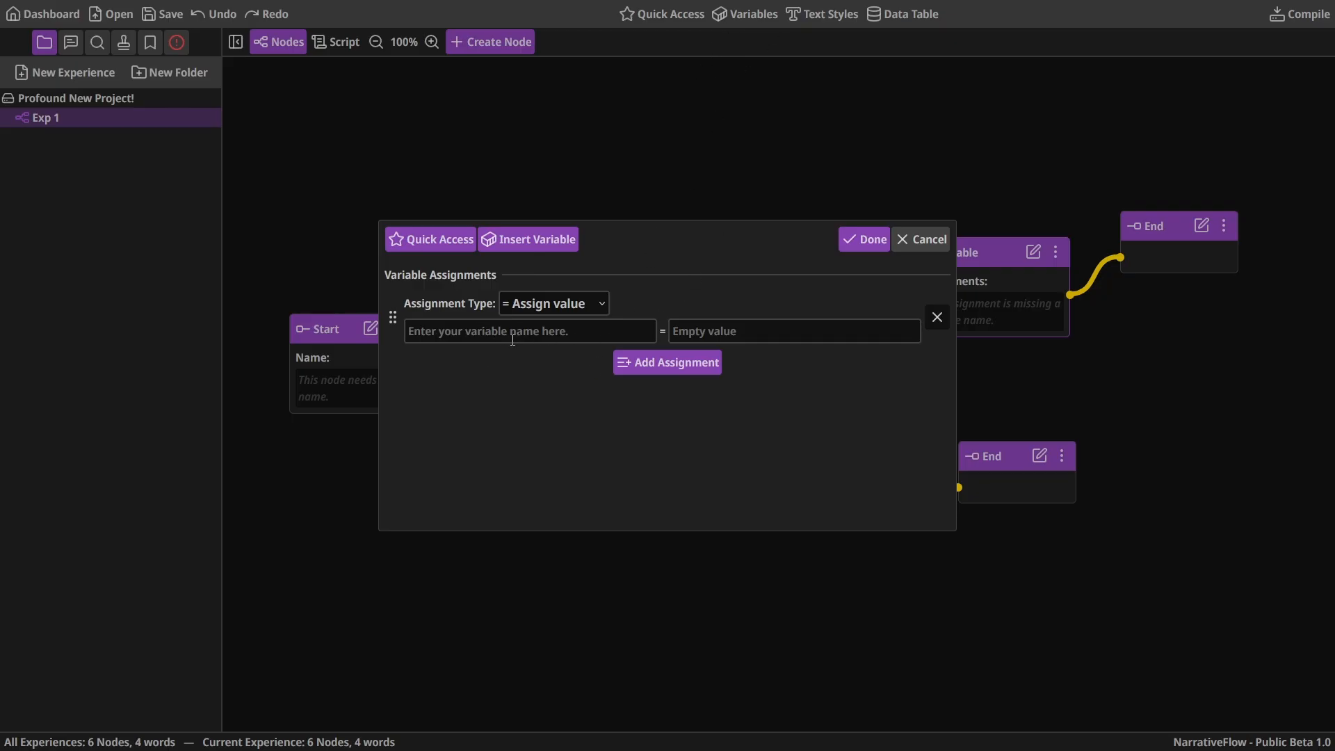
{"action": "left_click", "coordinate": [860, 242]}
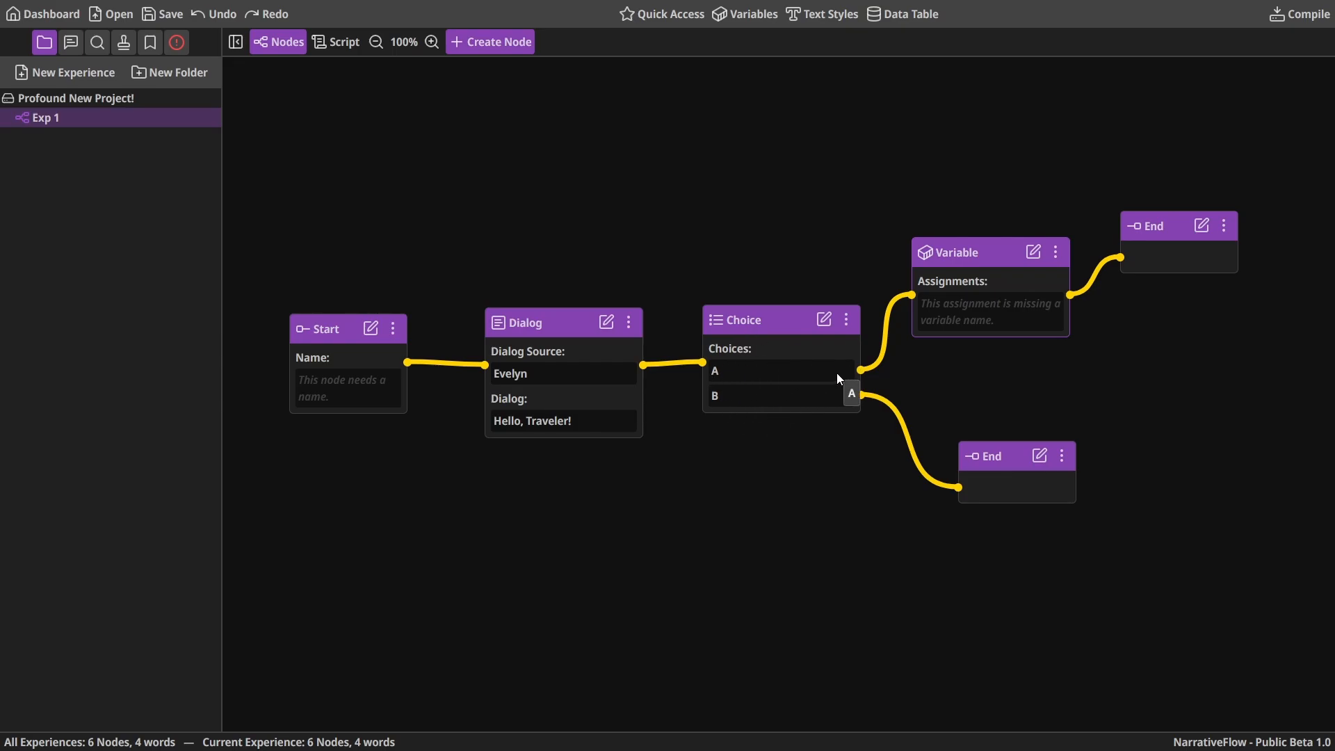
Make the Variable node assign the value A to the "Did Player Choose A Or B" variable
{"action": "left_click", "coordinate": [1033, 253]}
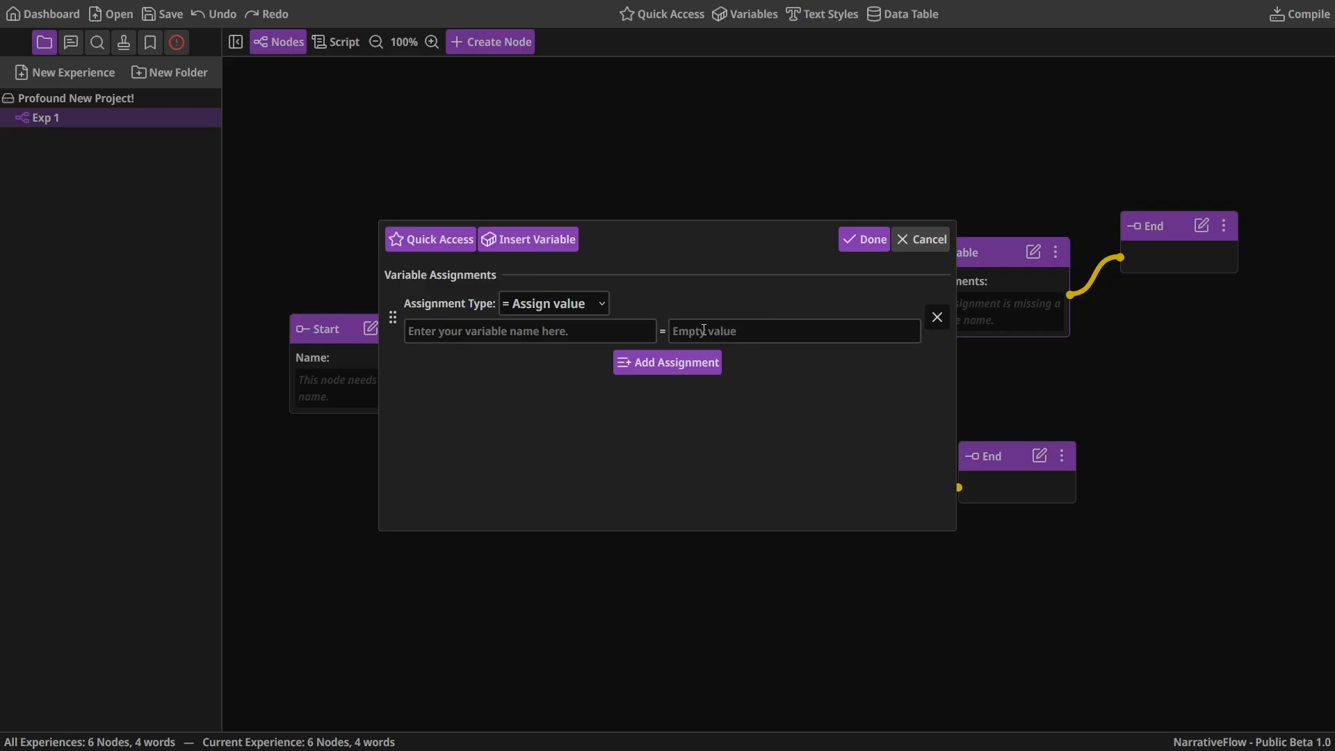
{"action": "left_click", "coordinate": [460, 331]}
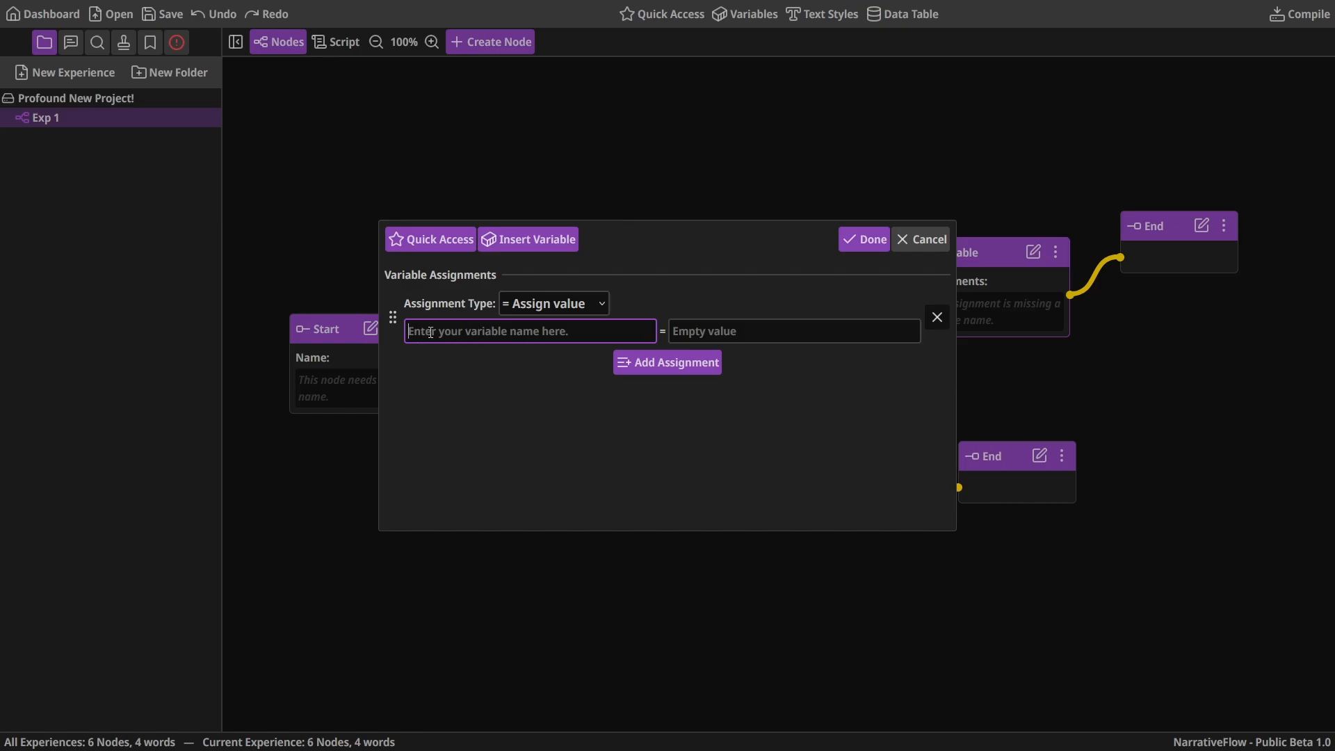
{"action": "left_click", "coordinate": [530, 239]}
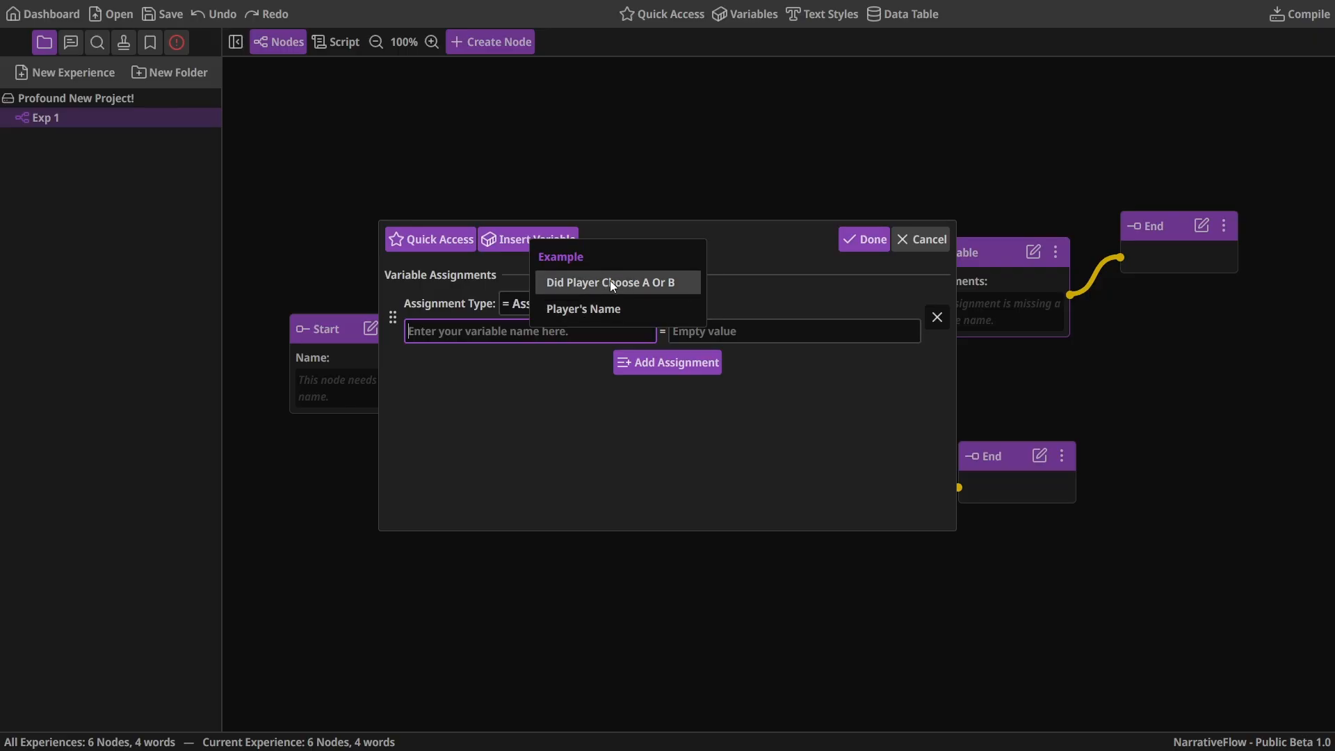
{"action": "left_click", "coordinate": [630, 280]}
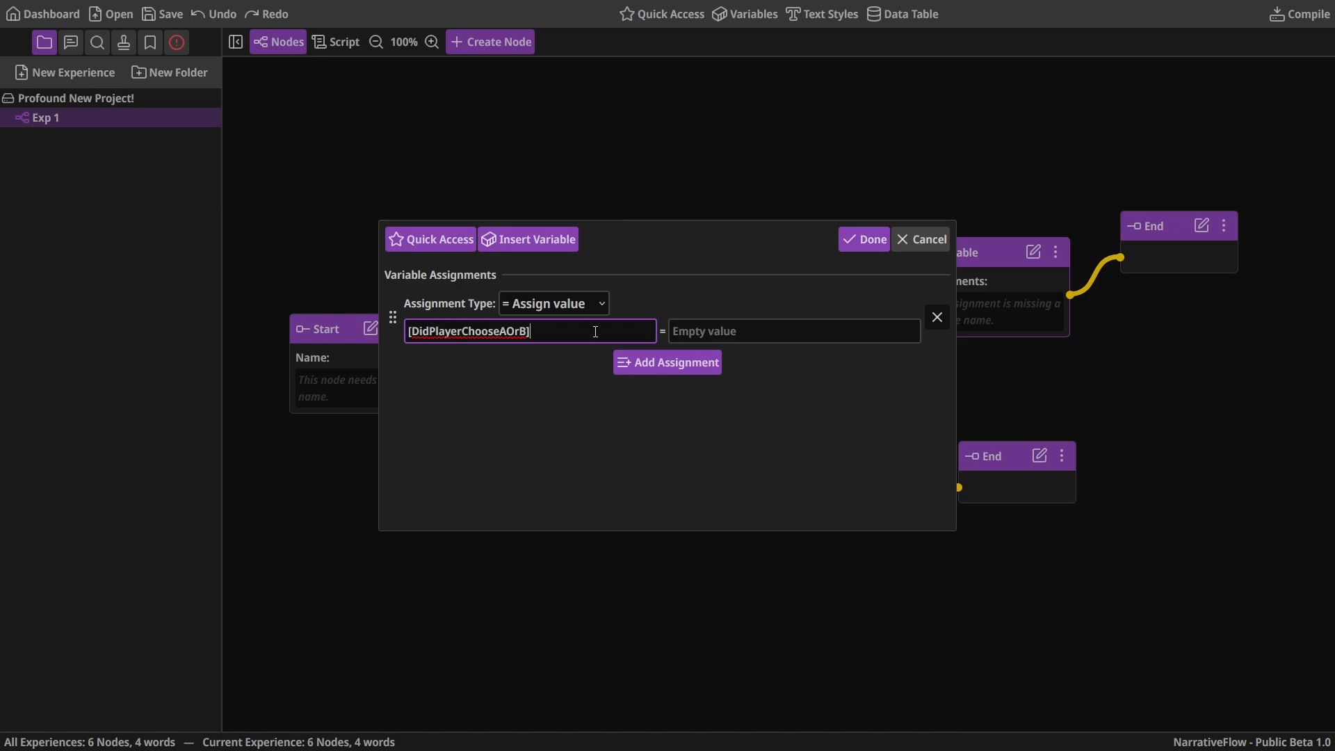
{"action": "left_click", "coordinate": [702, 331]}
{"action": "type", "text": "A"}
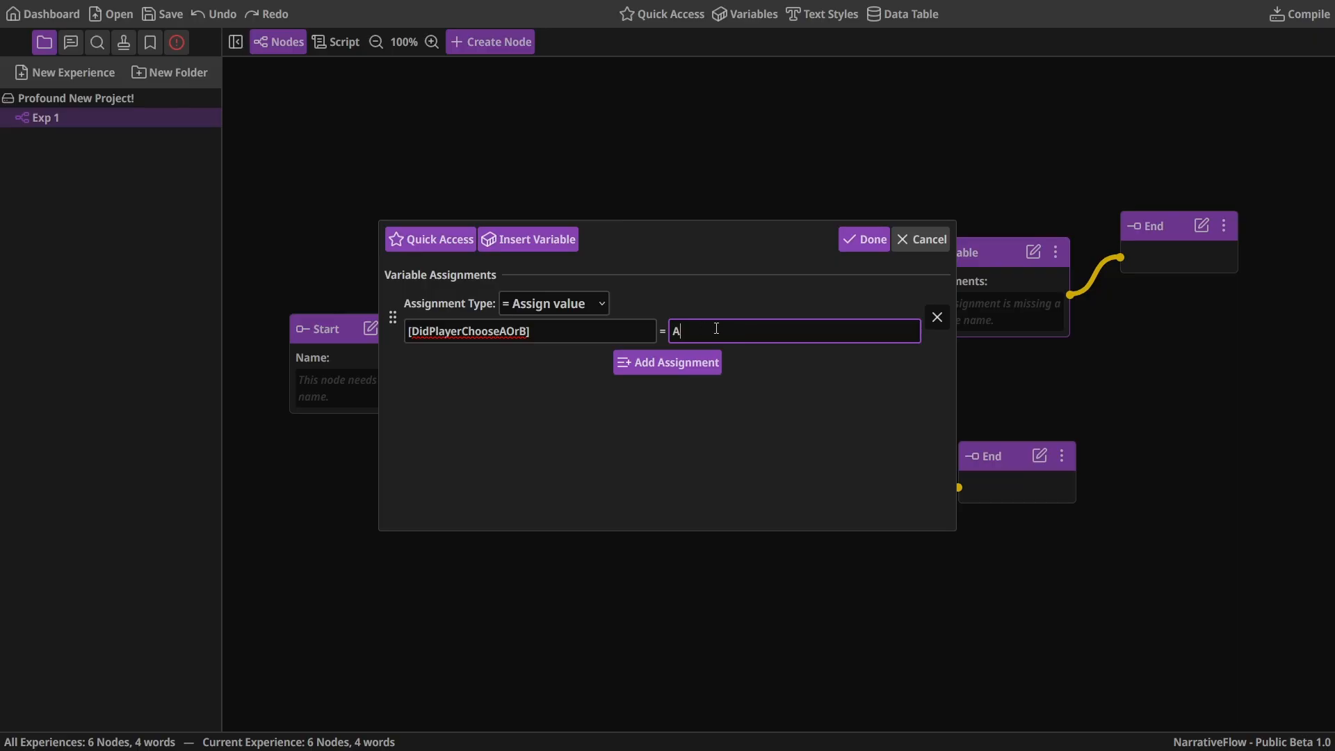
{"action": "left_click", "coordinate": [745, 301]}
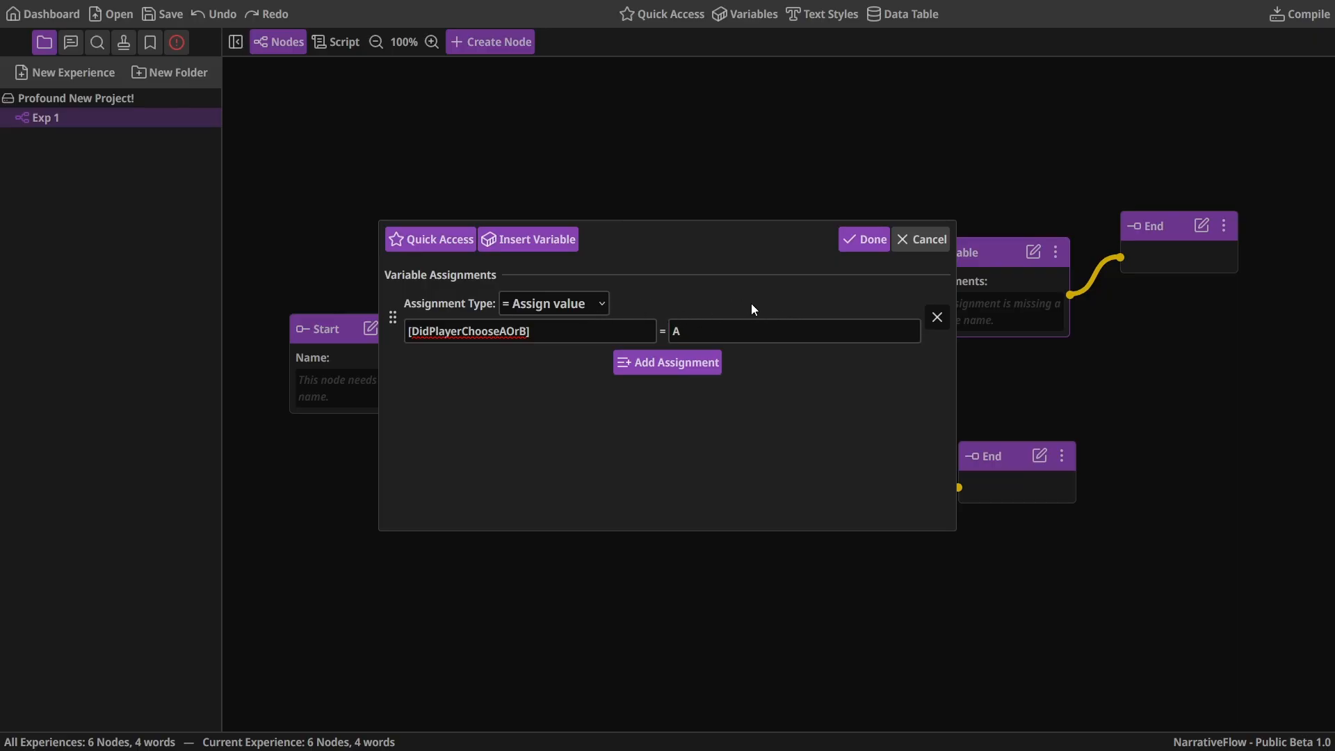
{"action": "left_click", "coordinate": [865, 240]}
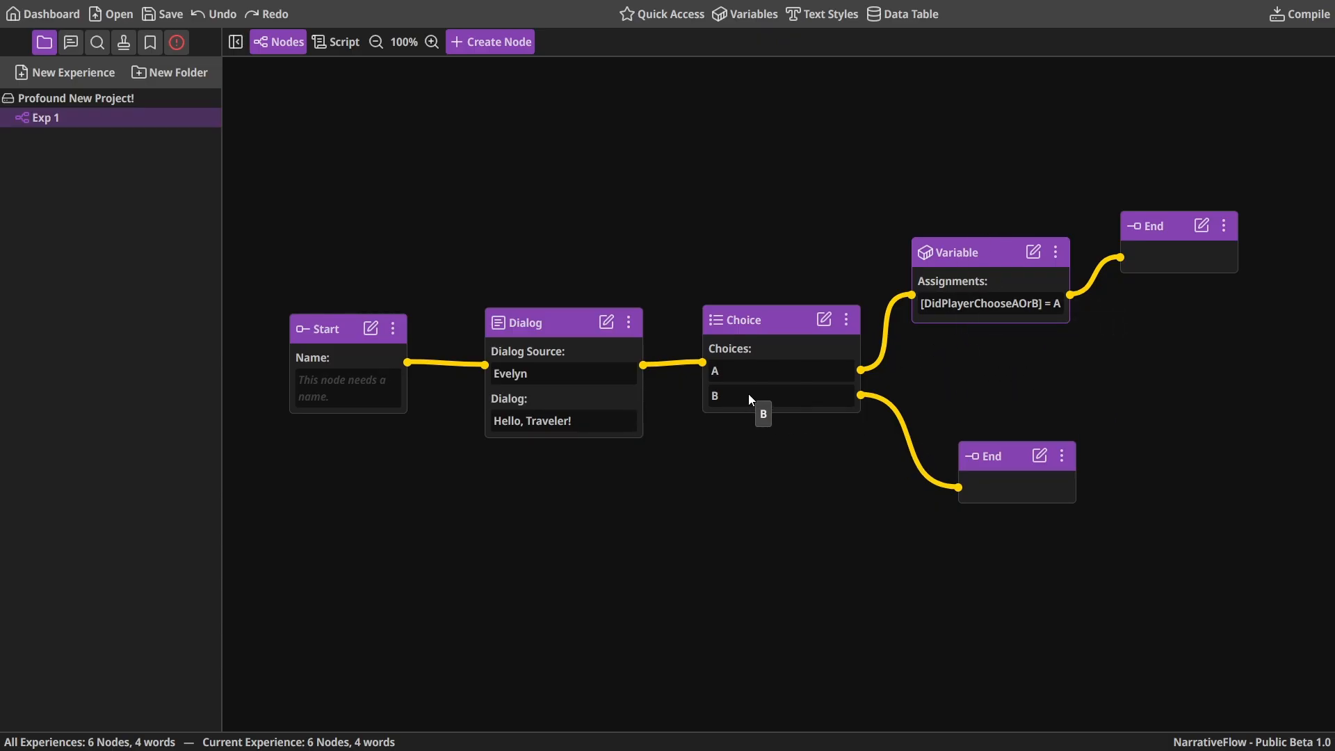
Move the lower End node farther from the Choice node and remove its connection to choice B
{"action": "left_click_drag", "start_coordinate": [996, 459], "coordinate": [1163, 502]}
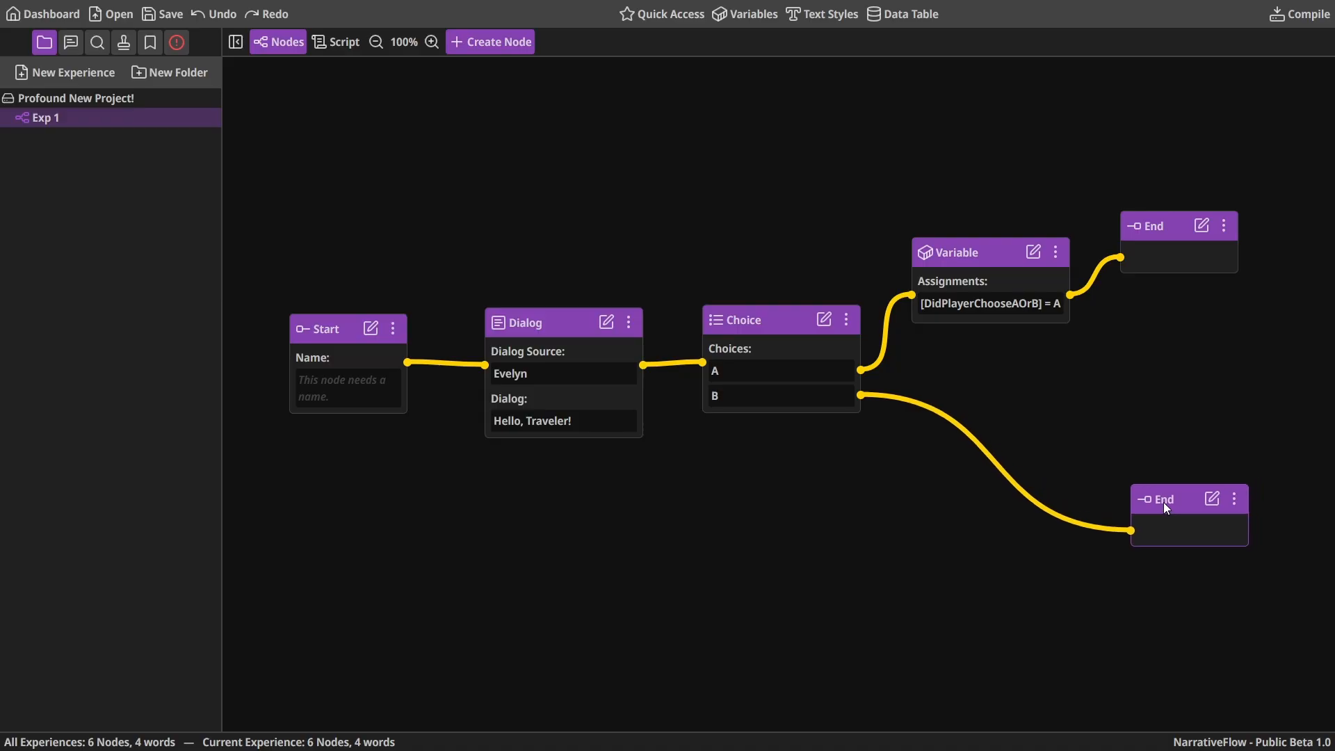
{"action": "left_click", "coordinate": [976, 445]}
{"action": "right_click", "coordinate": [961, 389]}
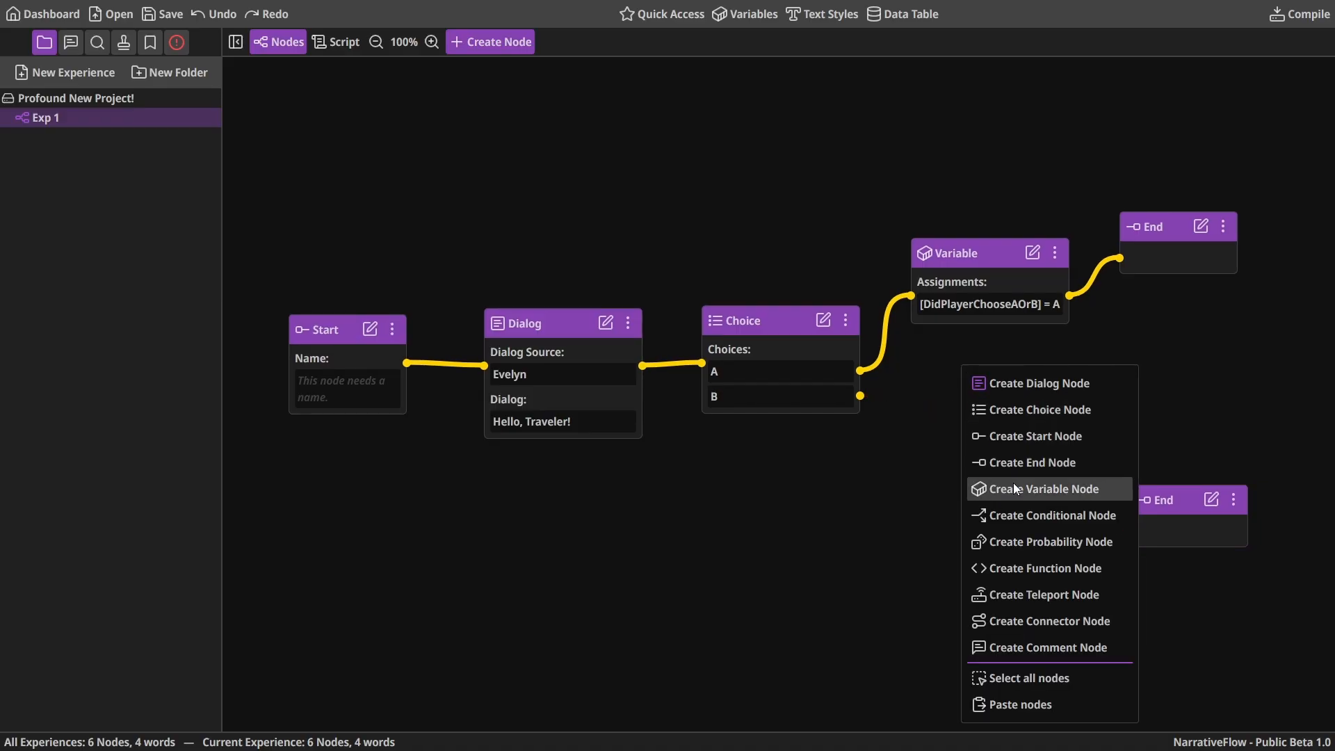
{"action": "left_click", "coordinate": [986, 341]}
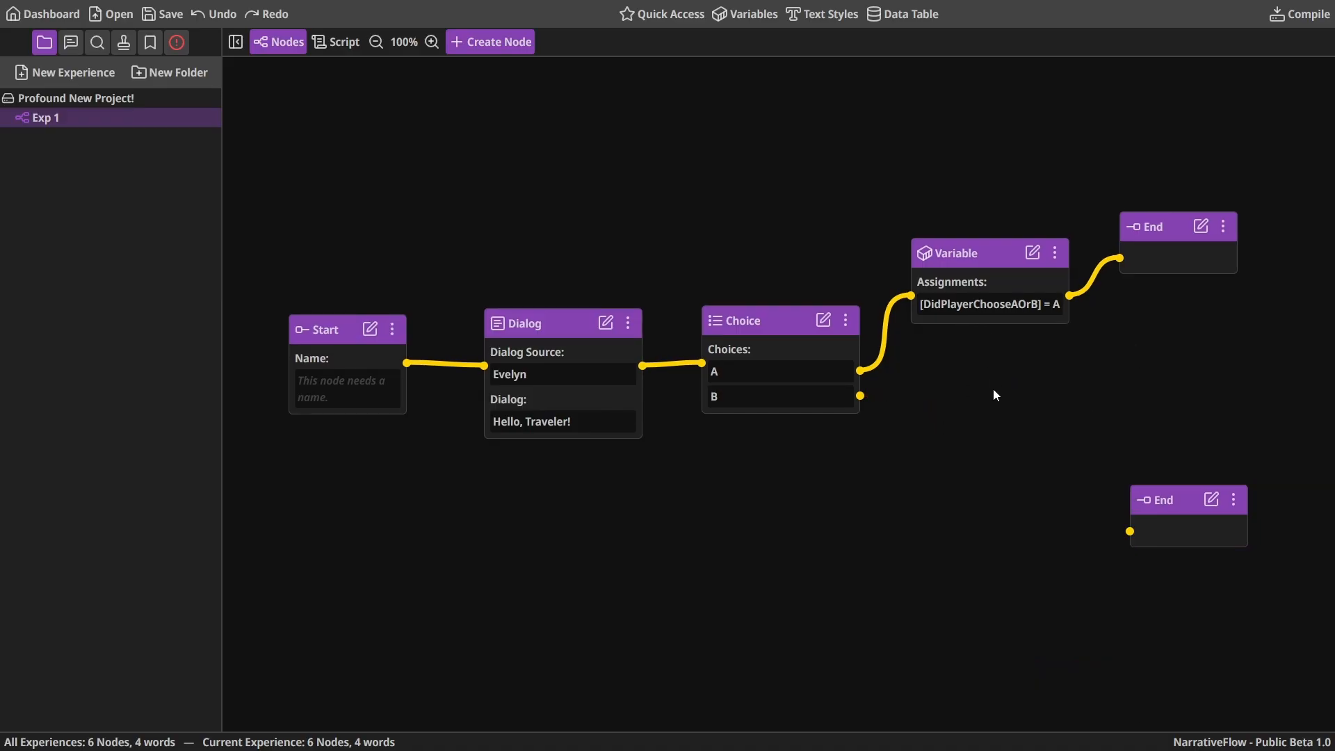
Duplicate the Variable node and place the copy between choice B and the lower End node
{"action": "left_click", "coordinate": [981, 259]}
{"action": "right_click", "coordinate": [984, 257]}
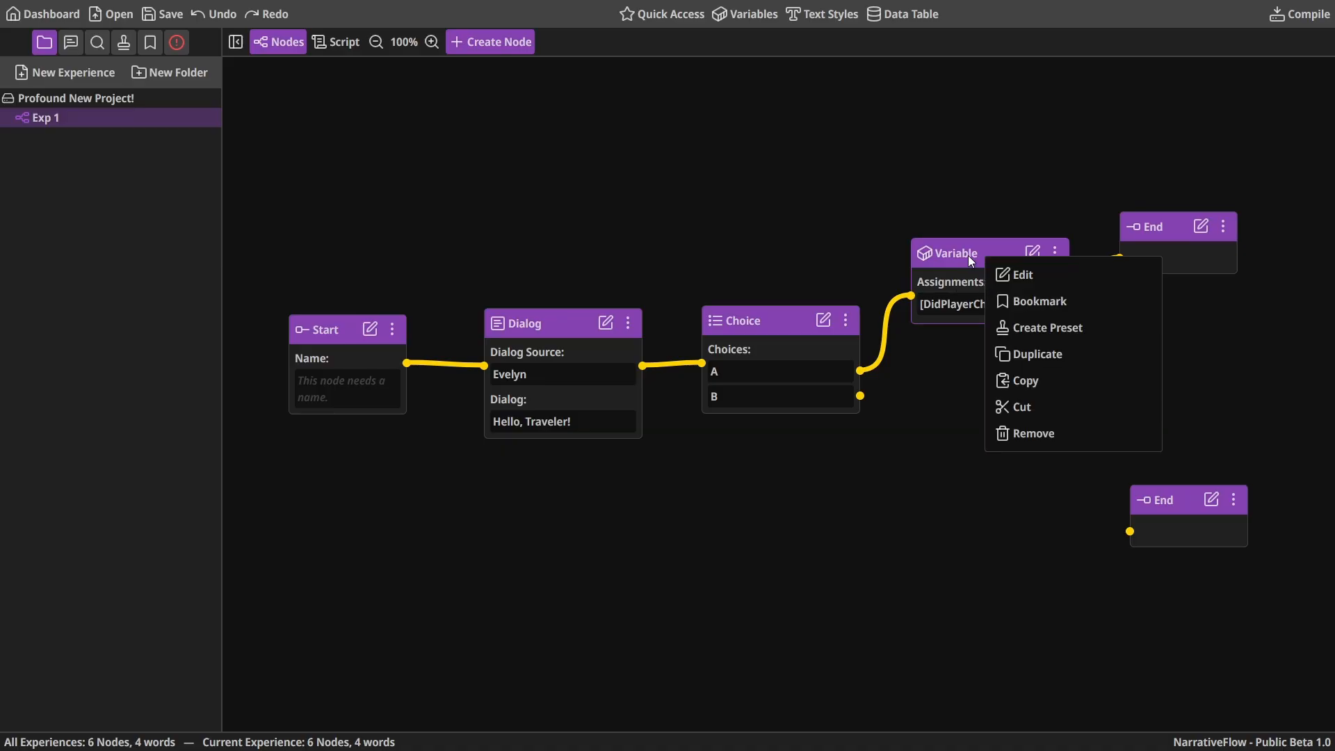
{"action": "left_click", "coordinate": [949, 288]}
{"action": "left_click", "coordinate": [1057, 252]}
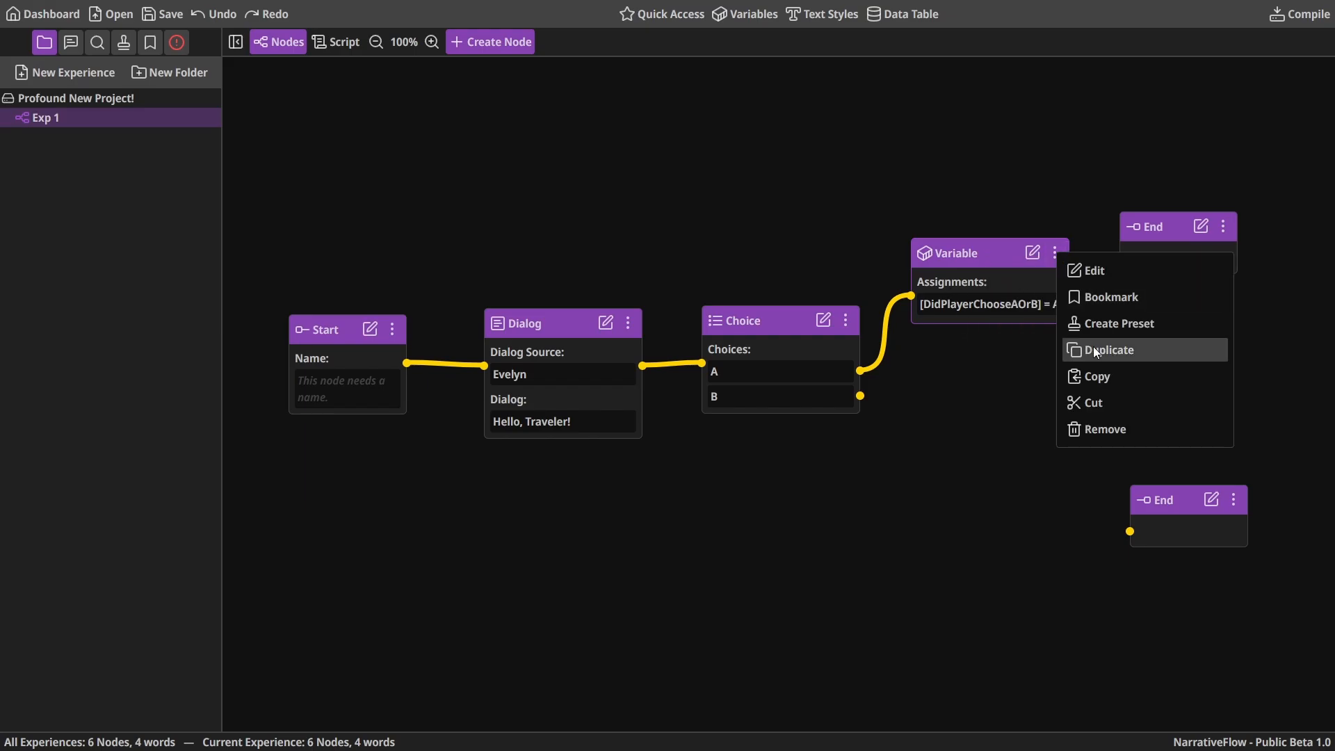
{"action": "left_click", "coordinate": [1093, 347]}
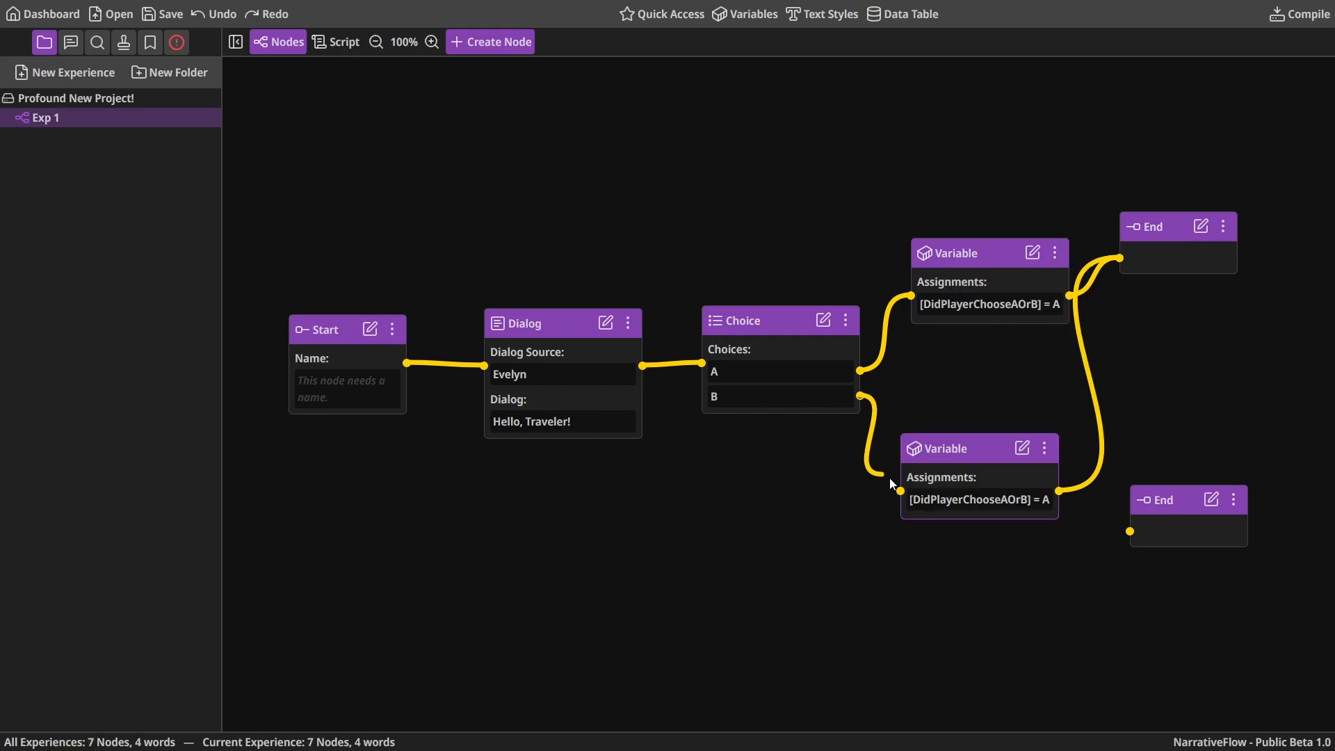
Connect choice B to the duplicated Variable node and that node to the lower End node
{"action": "left_click_drag", "start_coordinate": [890, 478], "coordinate": [901, 490]}
{"action": "left_click_drag", "start_coordinate": [1055, 491], "coordinate": [1129, 532]}
{"action": "left_click_drag", "start_coordinate": [991, 477], "coordinate": [1006, 481]}
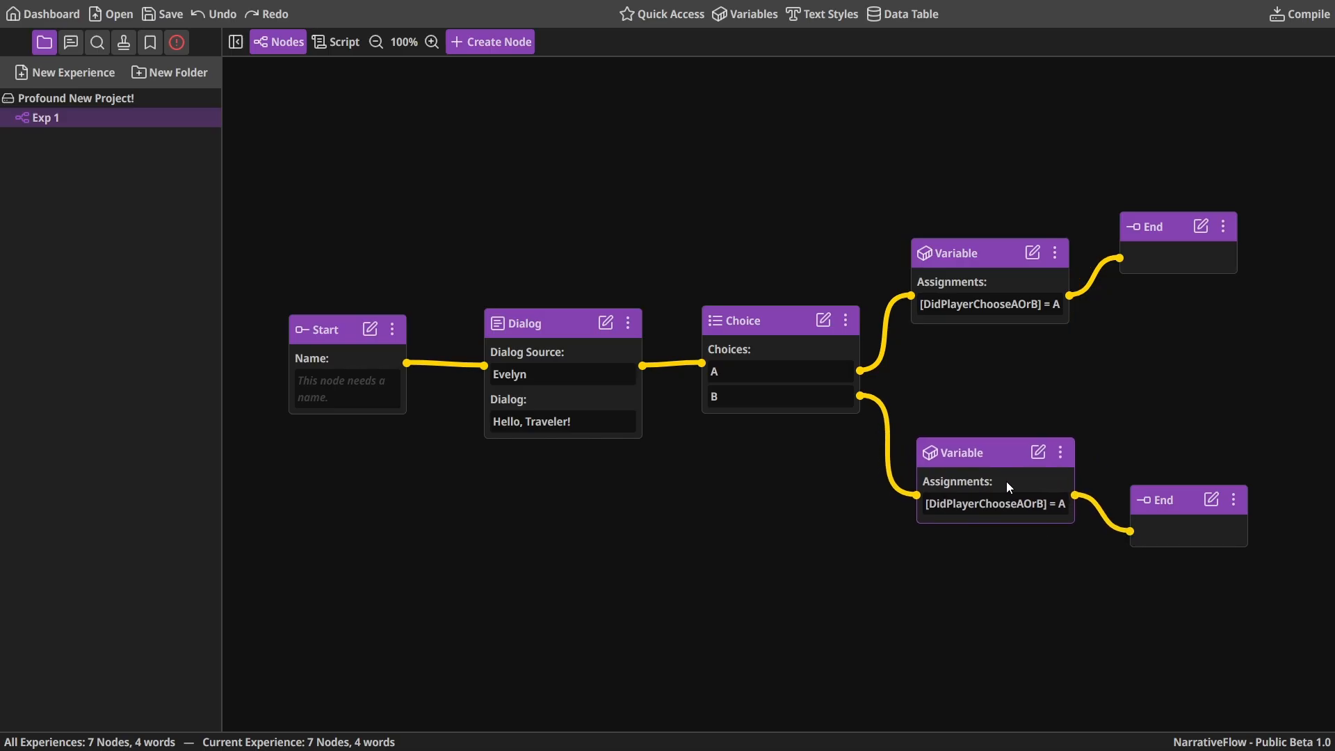
Make the lower Variable node assign the value B to the "Did Player Choose A Or B" variable
{"action": "left_click", "coordinate": [1038, 453]}
{"action": "double_click", "coordinate": [729, 328]}
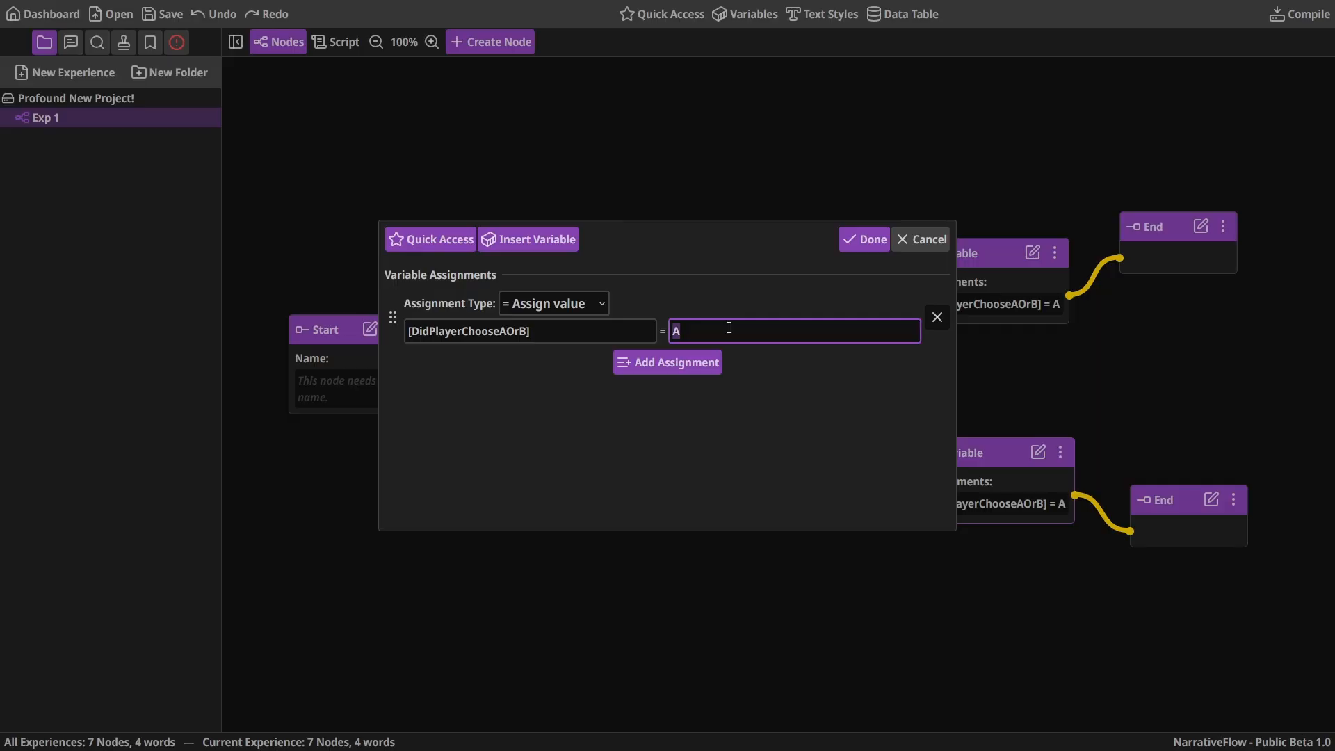
{"action": "type", "text": "B"}
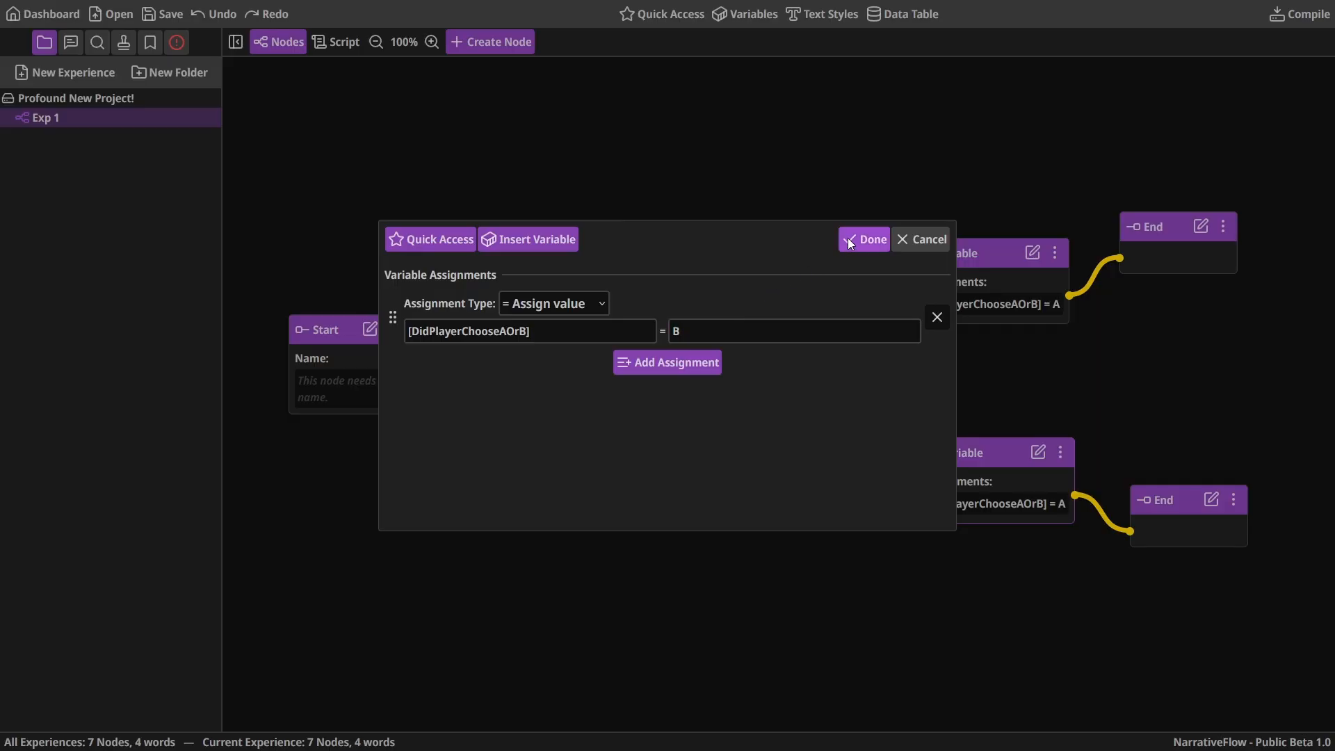
{"action": "left_click", "coordinate": [849, 238]}
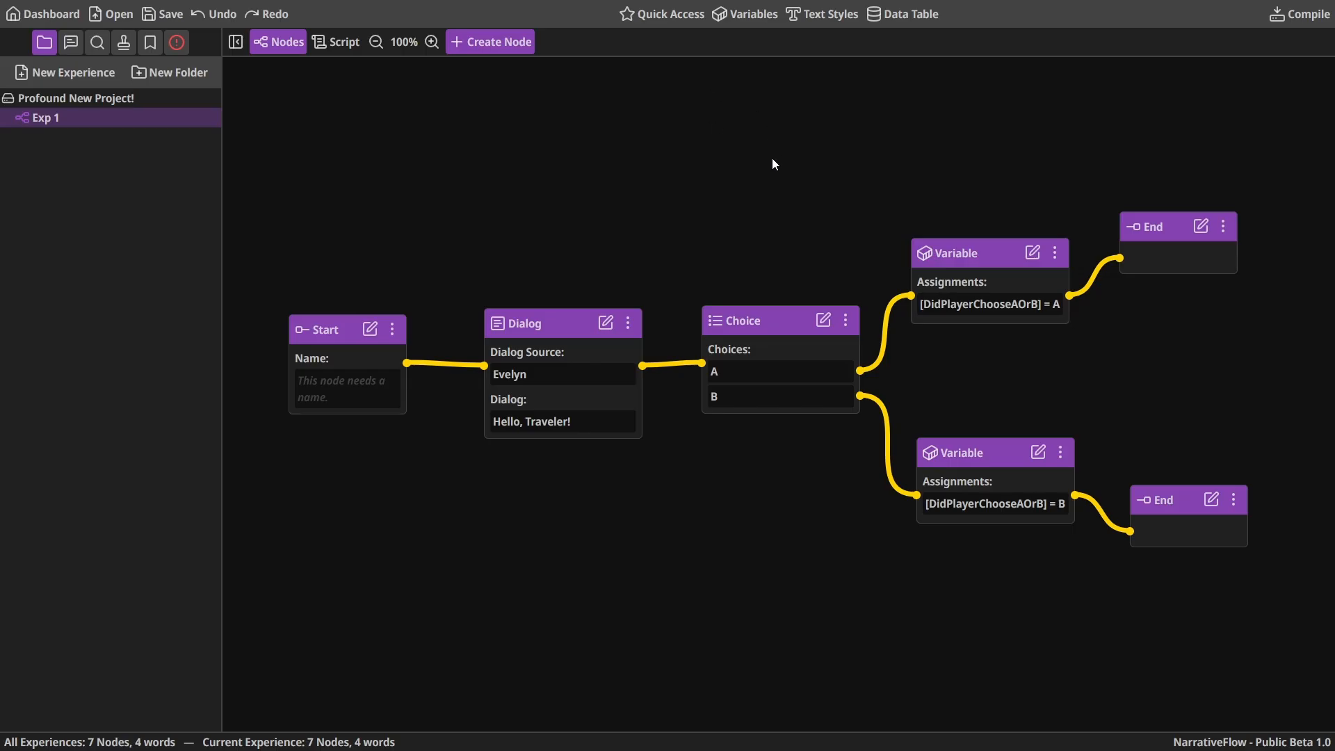
{"action": "right_click", "coordinate": [701, 200]}
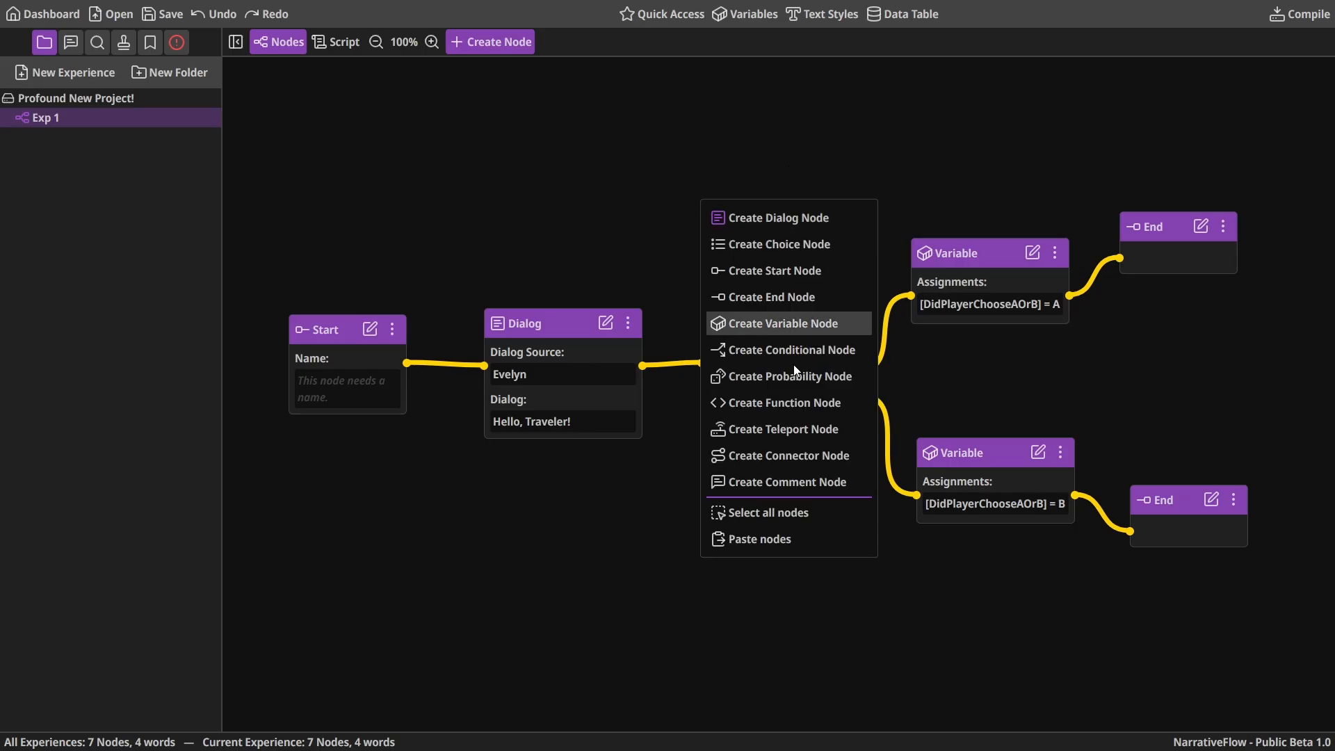
{"action": "left_click", "coordinate": [565, 186]}
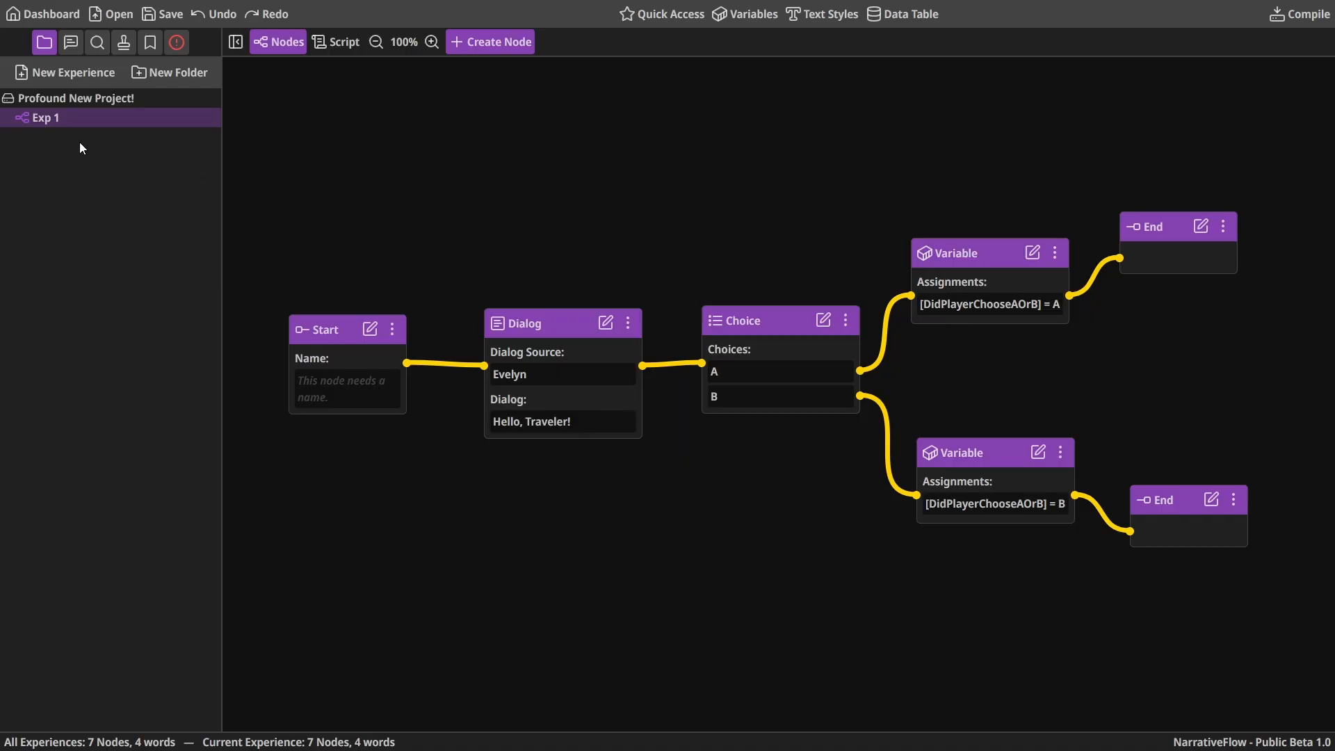
Create a new experience named "Exp 2" in the project and open it
{"action": "left_click", "coordinate": [55, 74]}
{"action": "type", "text": "Exp"}
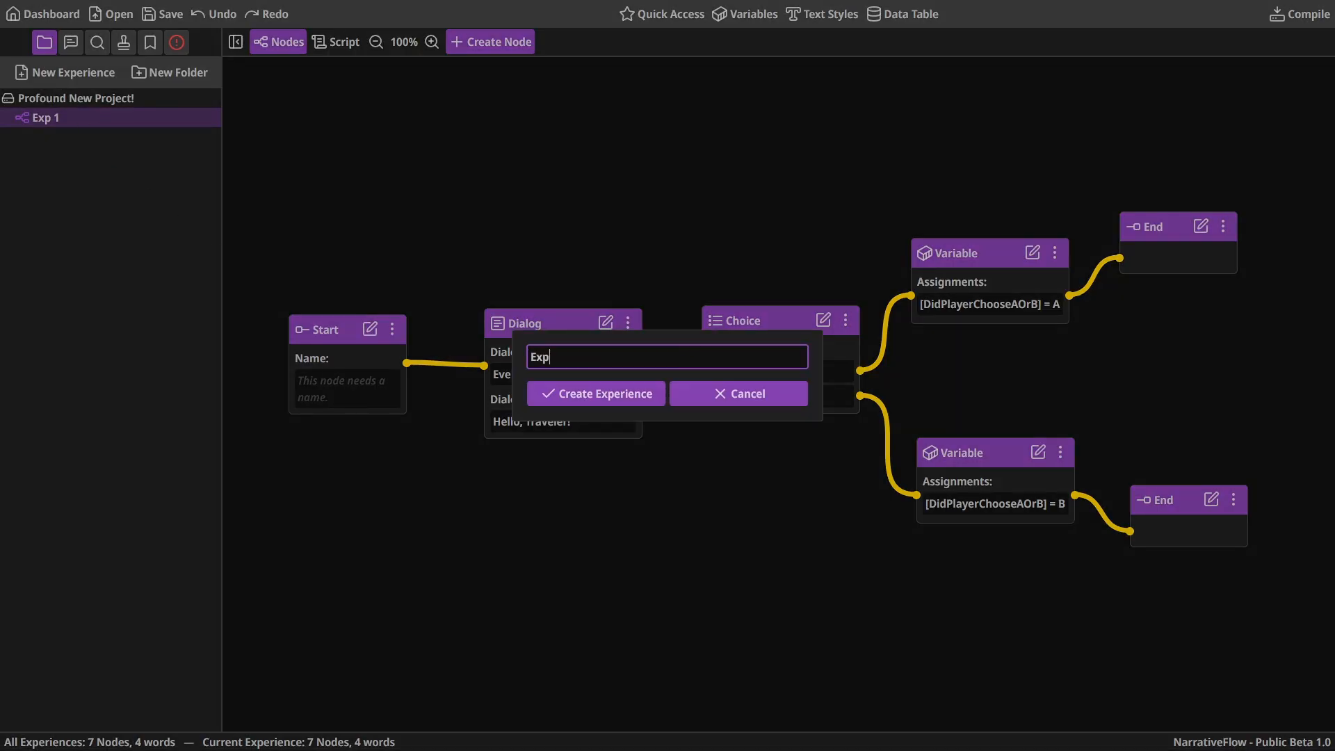
{"action": "type", "text": " 2"}
{"action": "key", "text": "Return"}
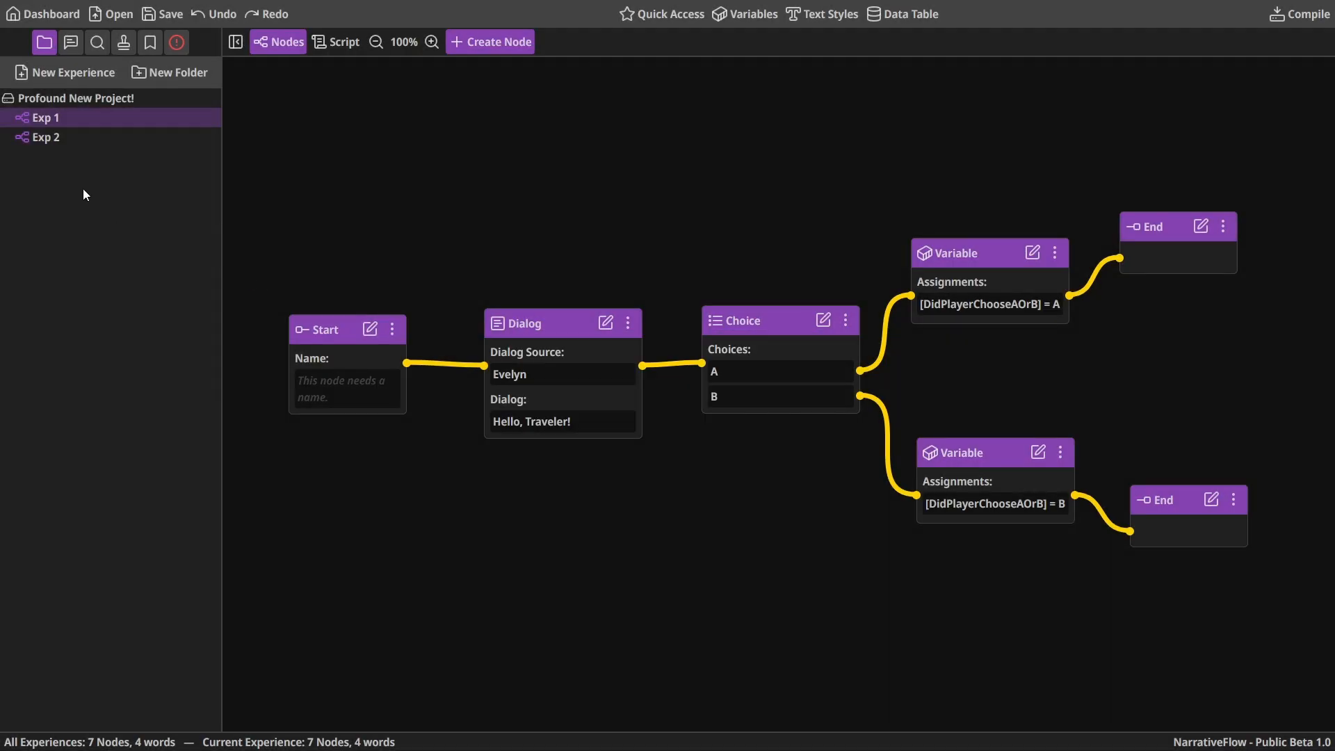
{"action": "left_click", "coordinate": [46, 139]}
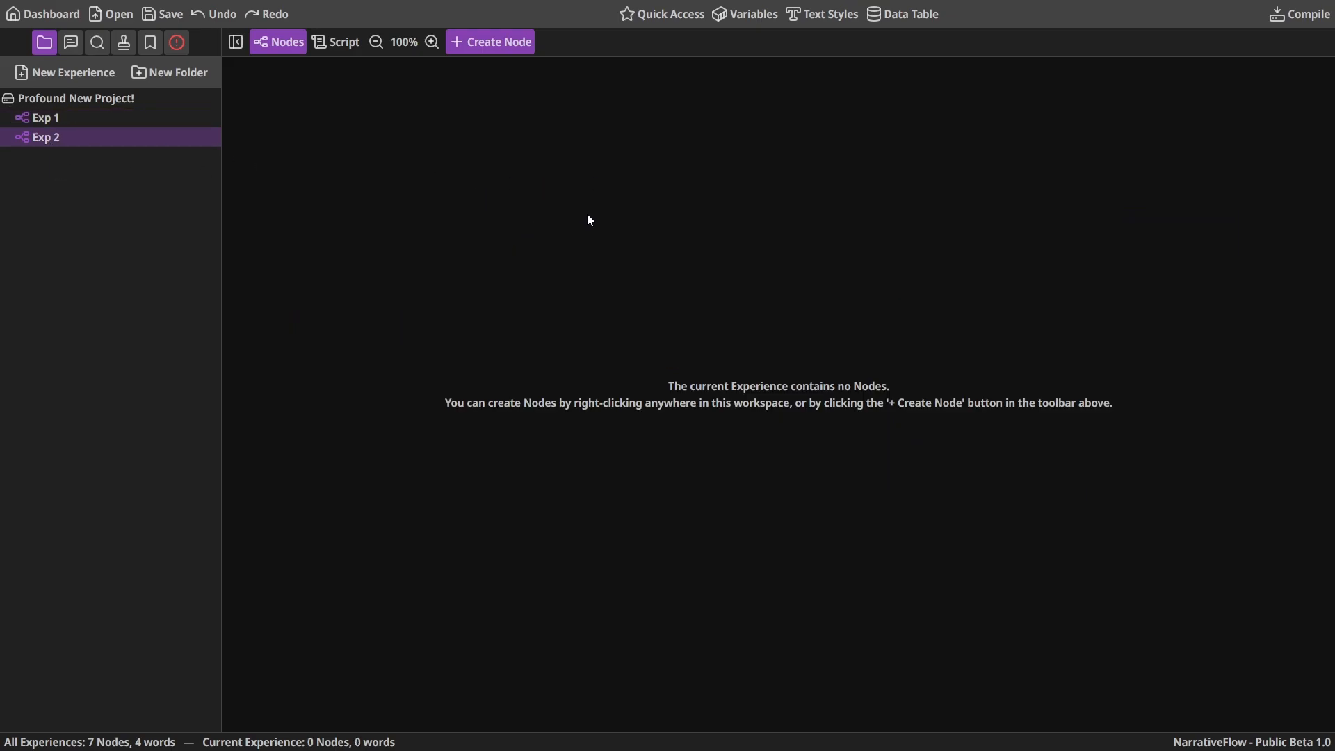
Add a Start node and an End node to Exp 2, leaving room between them for another node
{"action": "right_click", "coordinate": [369, 236]}
{"action": "left_click", "coordinate": [429, 306]}
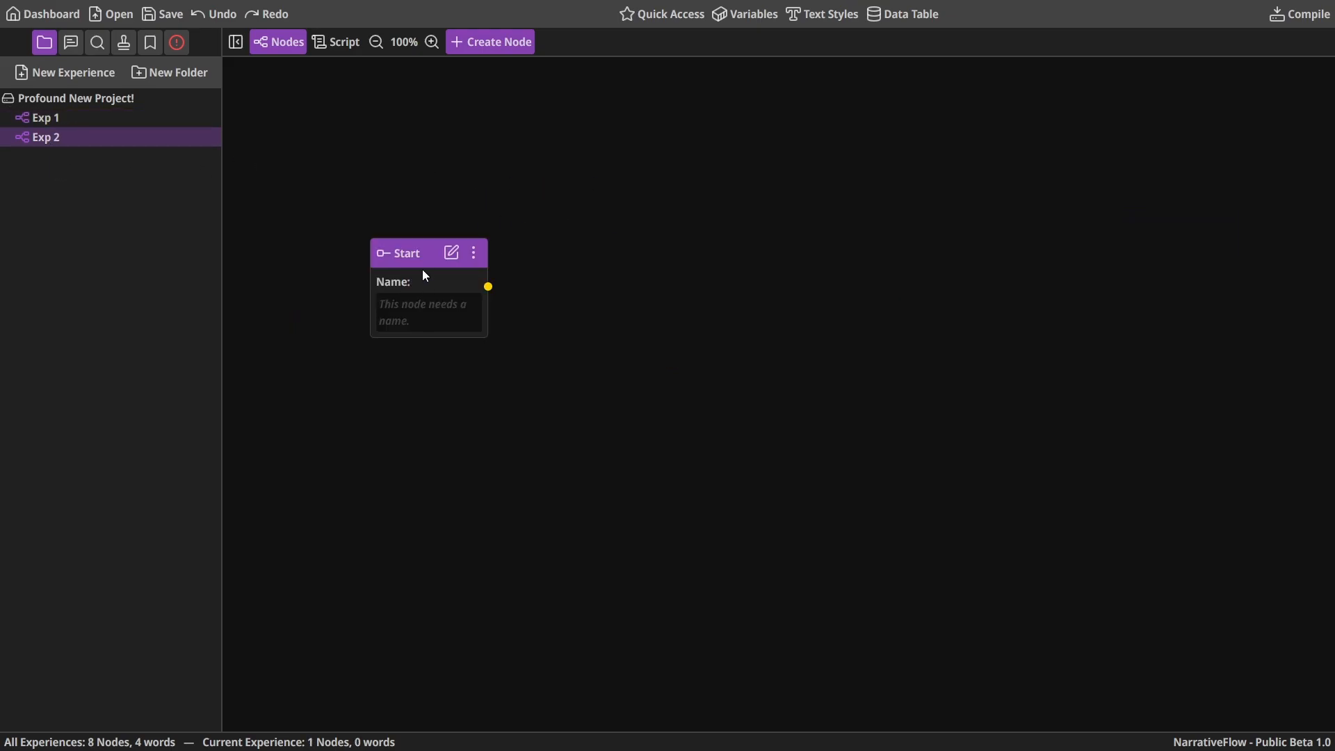
{"action": "left_click_drag", "start_coordinate": [422, 269], "coordinate": [407, 337]}
{"action": "right_click", "coordinate": [874, 281]}
{"action": "left_click", "coordinate": [911, 373]}
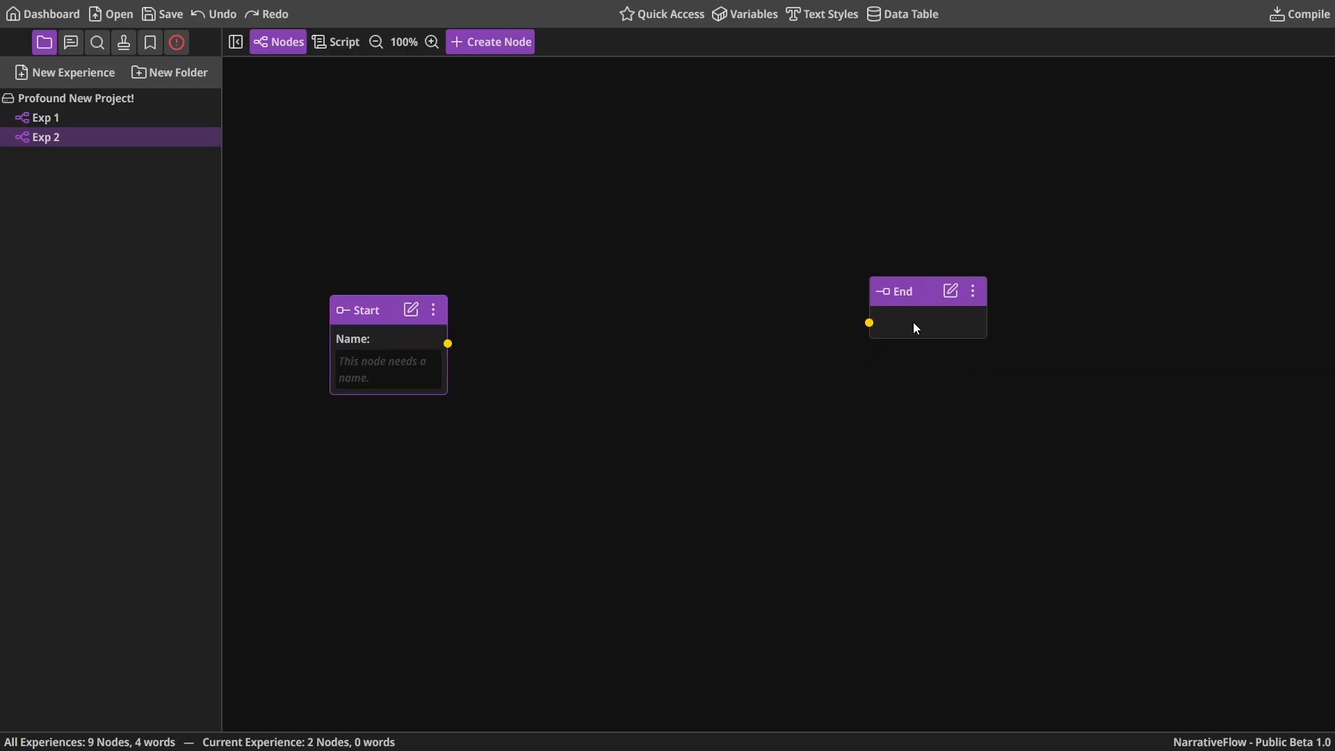
{"action": "left_click_drag", "start_coordinate": [912, 325], "coordinate": [954, 302]}
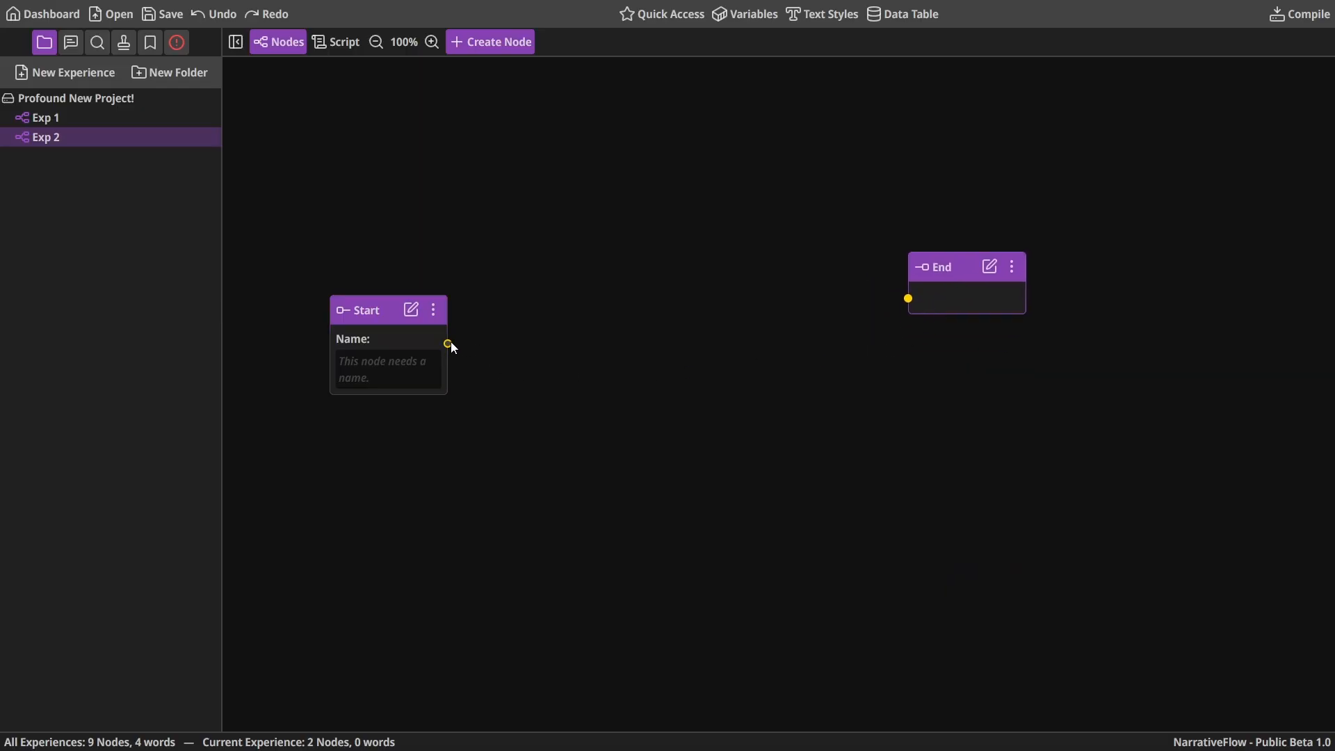
Create a Conditional node connected from the Start node, and a second, lower End node connected from its default route
{"action": "left_click_drag", "start_coordinate": [450, 343], "coordinate": [652, 285]}
{"action": "left_click", "coordinate": [605, 462]}
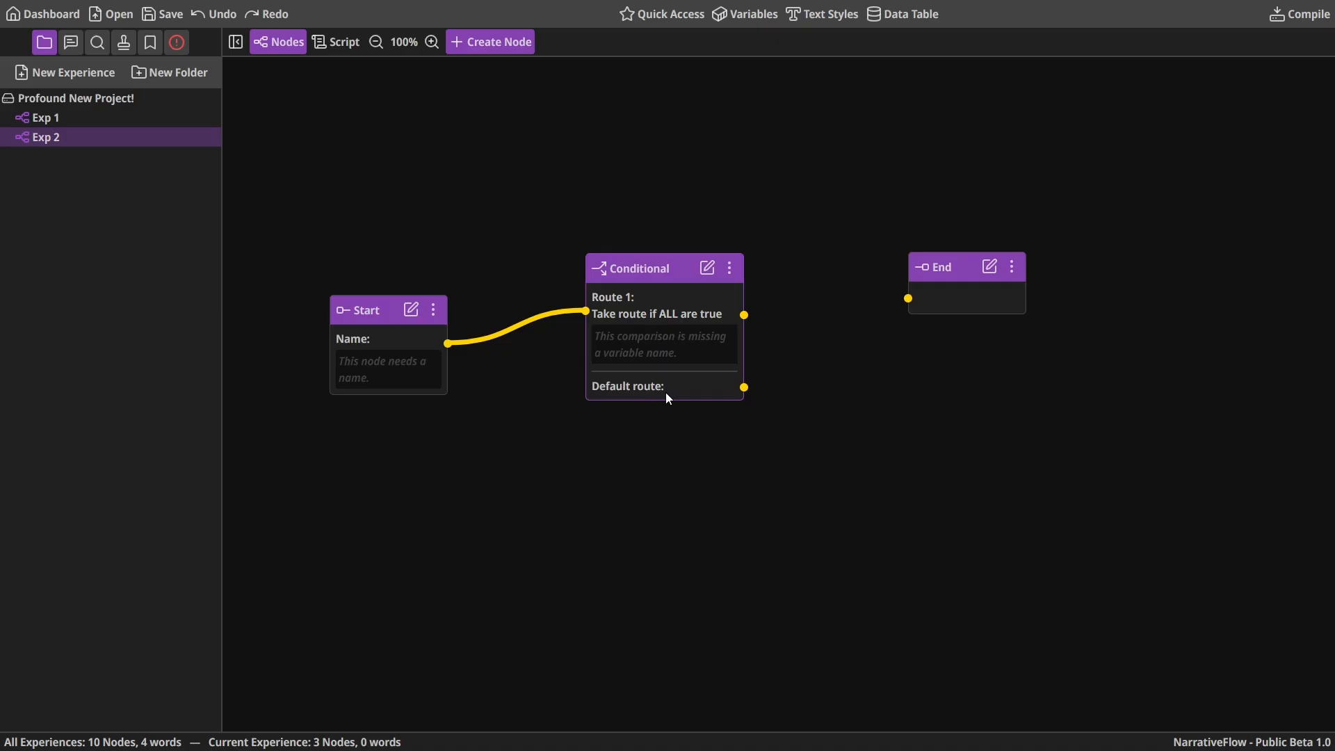
{"action": "left_click_drag", "start_coordinate": [744, 387], "coordinate": [948, 462]}
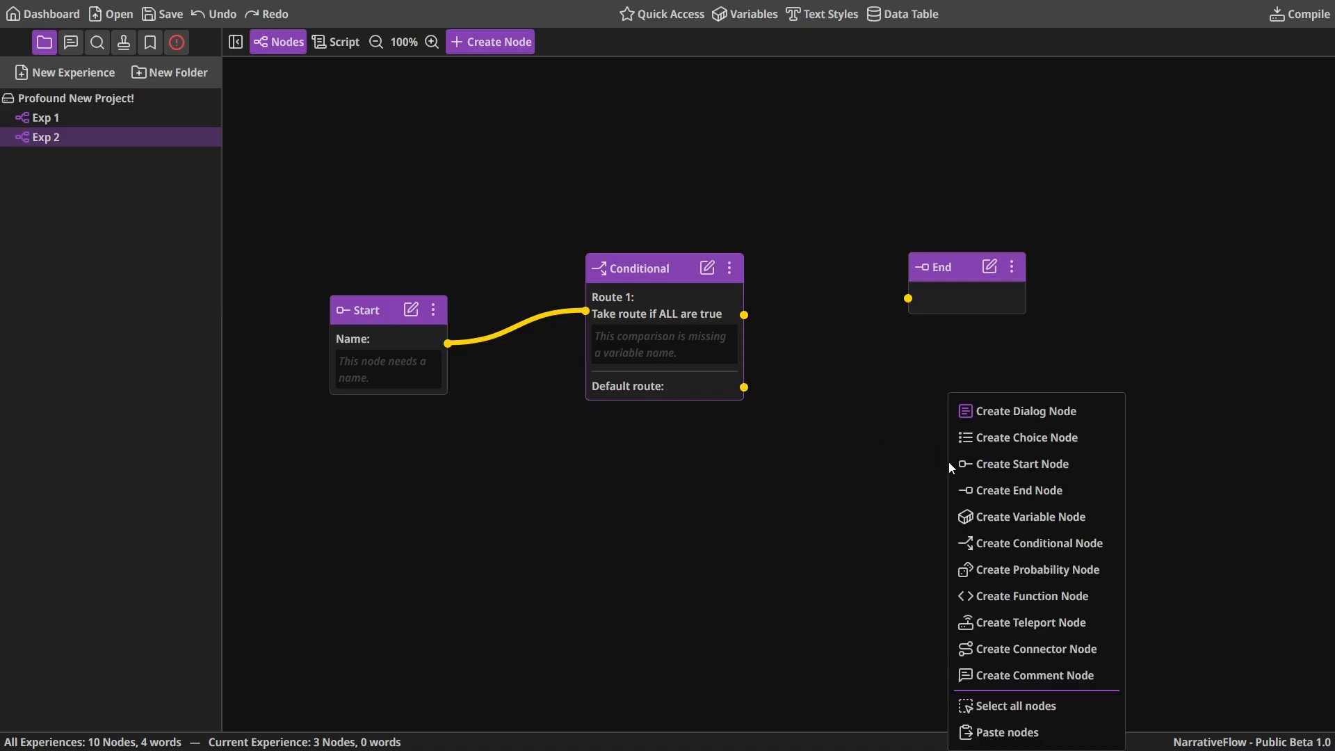
{"action": "left_click", "coordinate": [1008, 490]}
Move the upper End node slightly higher, connect Route 1 to it, and level the Start node with the Conditional node's input
{"action": "left_click_drag", "start_coordinate": [968, 300], "coordinate": [979, 282]}
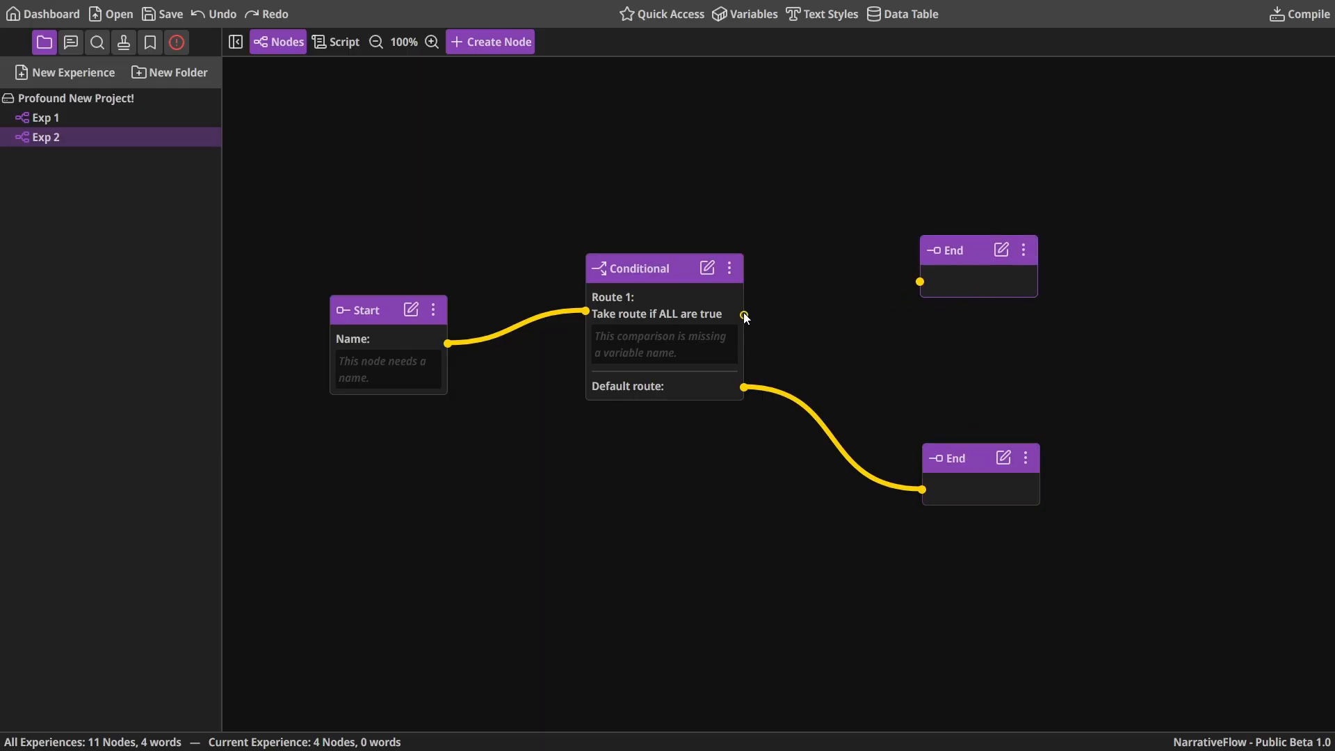
{"action": "left_click_drag", "start_coordinate": [744, 315], "coordinate": [919, 281]}
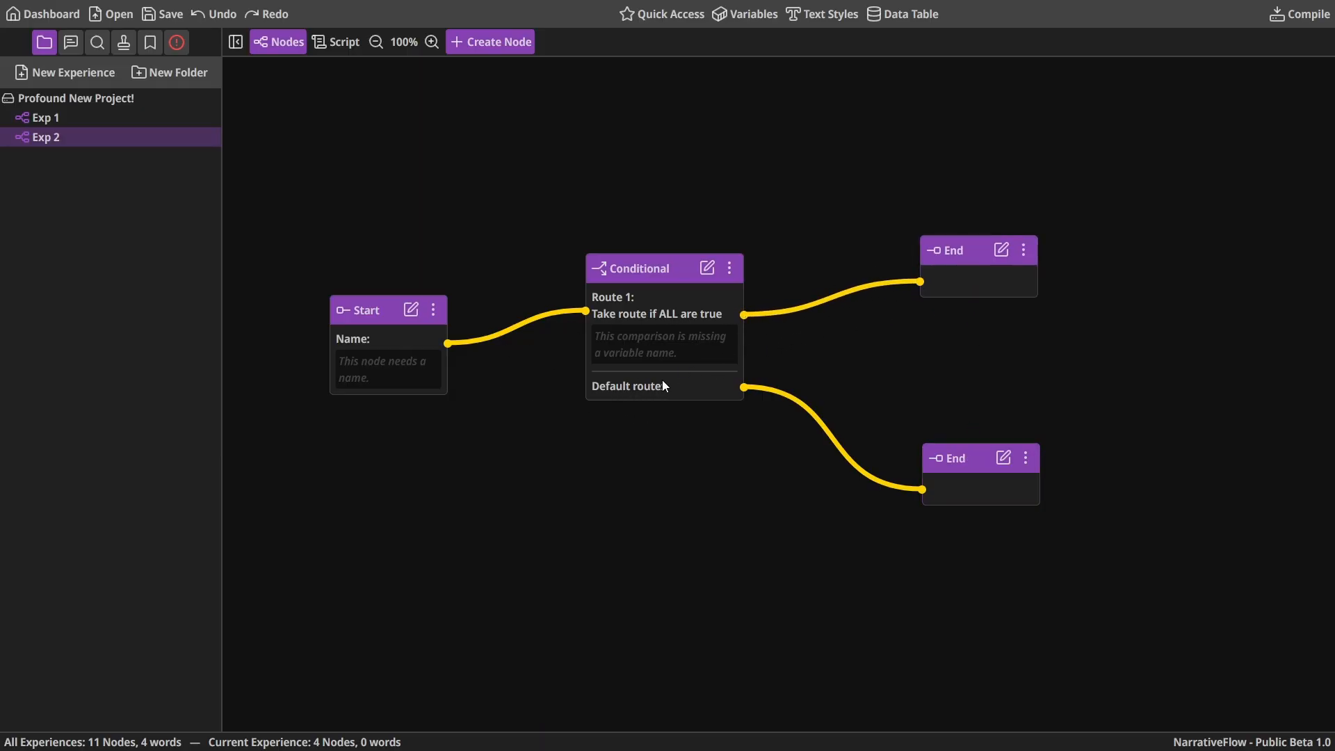
{"action": "left_click_drag", "start_coordinate": [368, 339], "coordinate": [408, 306]}
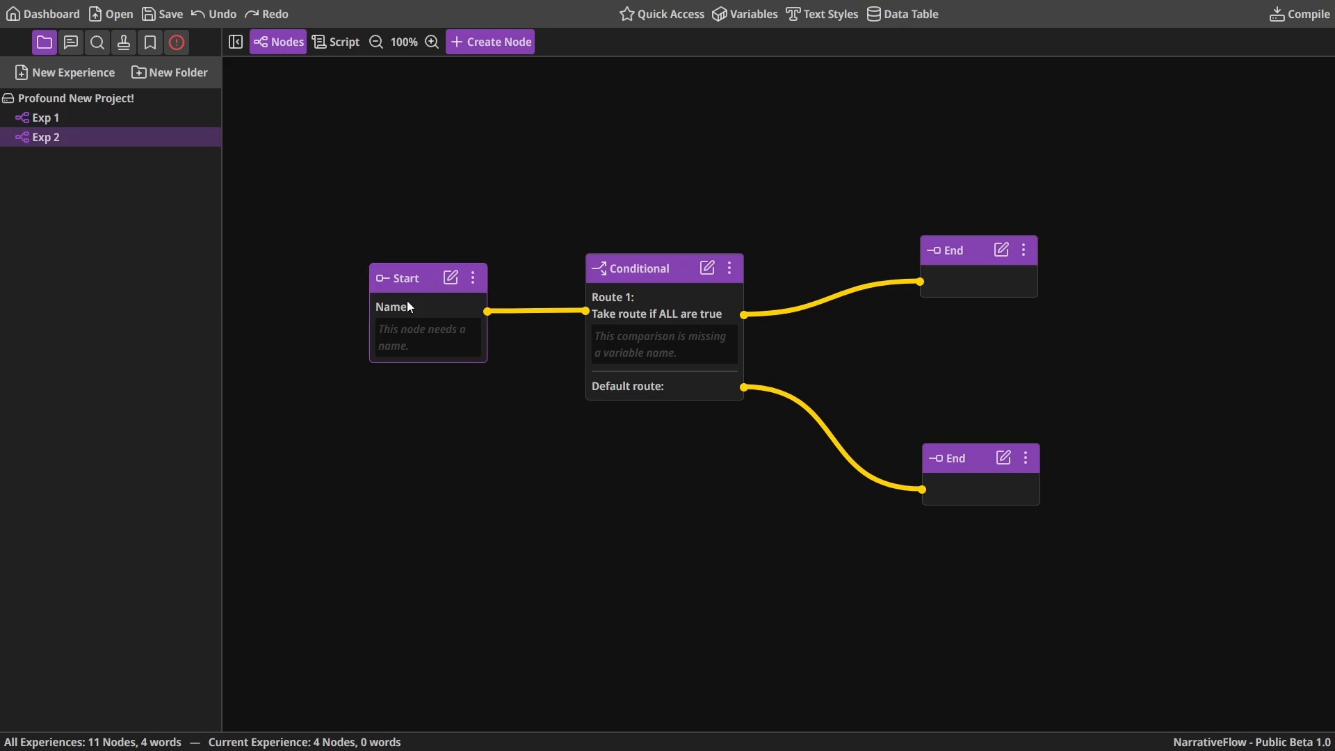
Make Route 1 of the Conditional node check whether the "Did Player Choose A Or B" variable is equal to A
{"action": "left_click", "coordinate": [707, 269]}
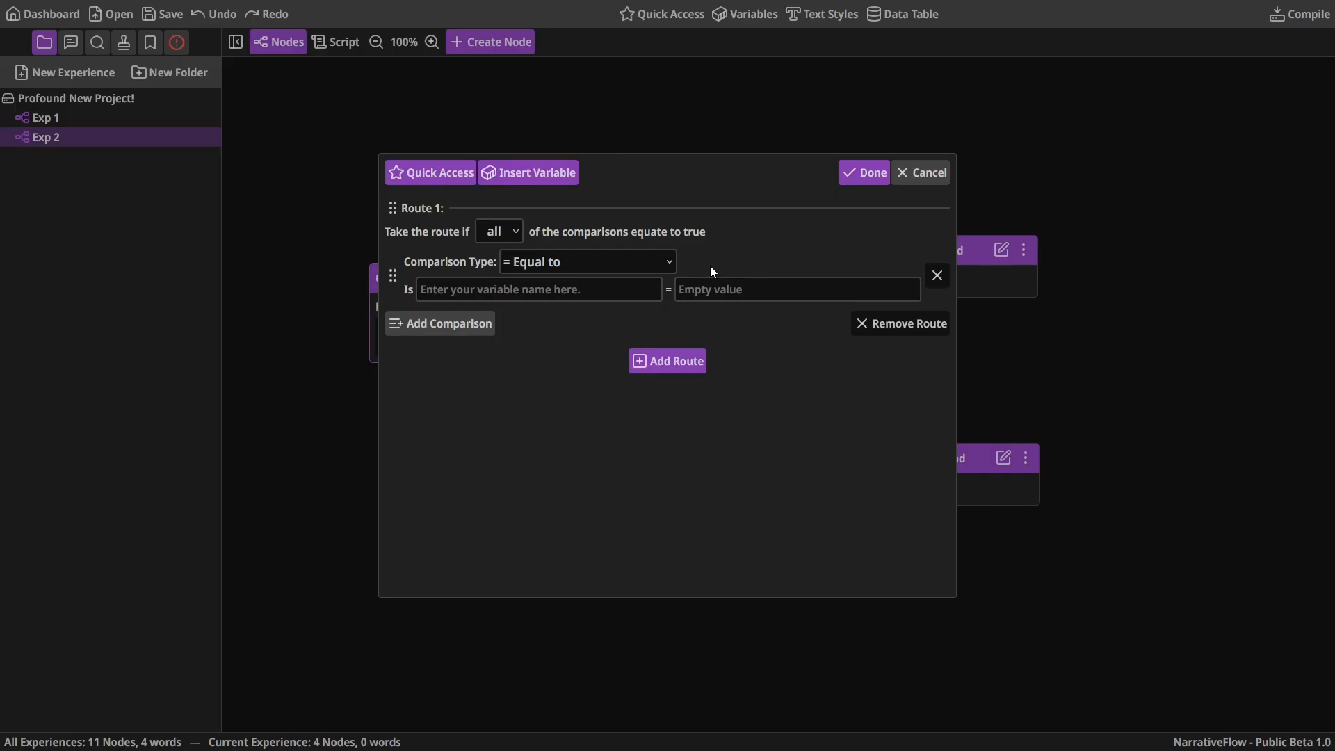
{"action": "left_click", "coordinate": [668, 263]}
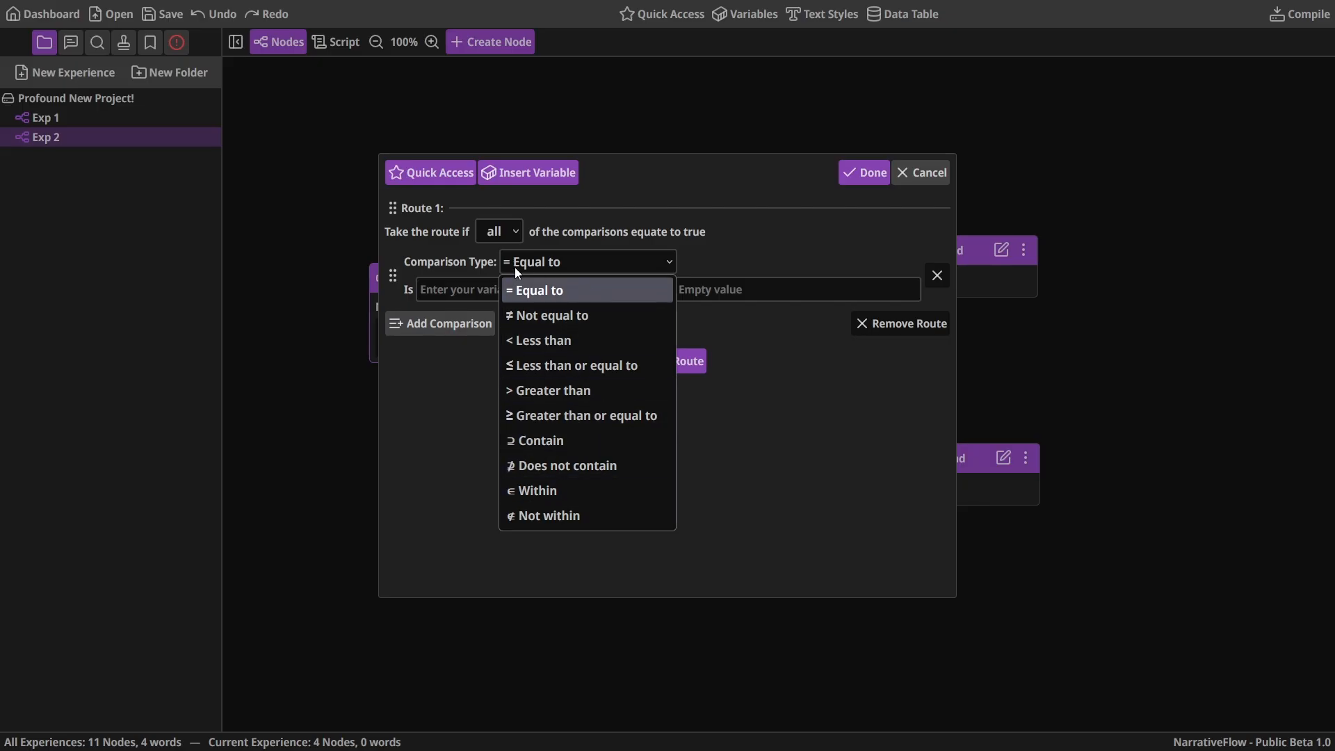
{"action": "left_click", "coordinate": [572, 268]}
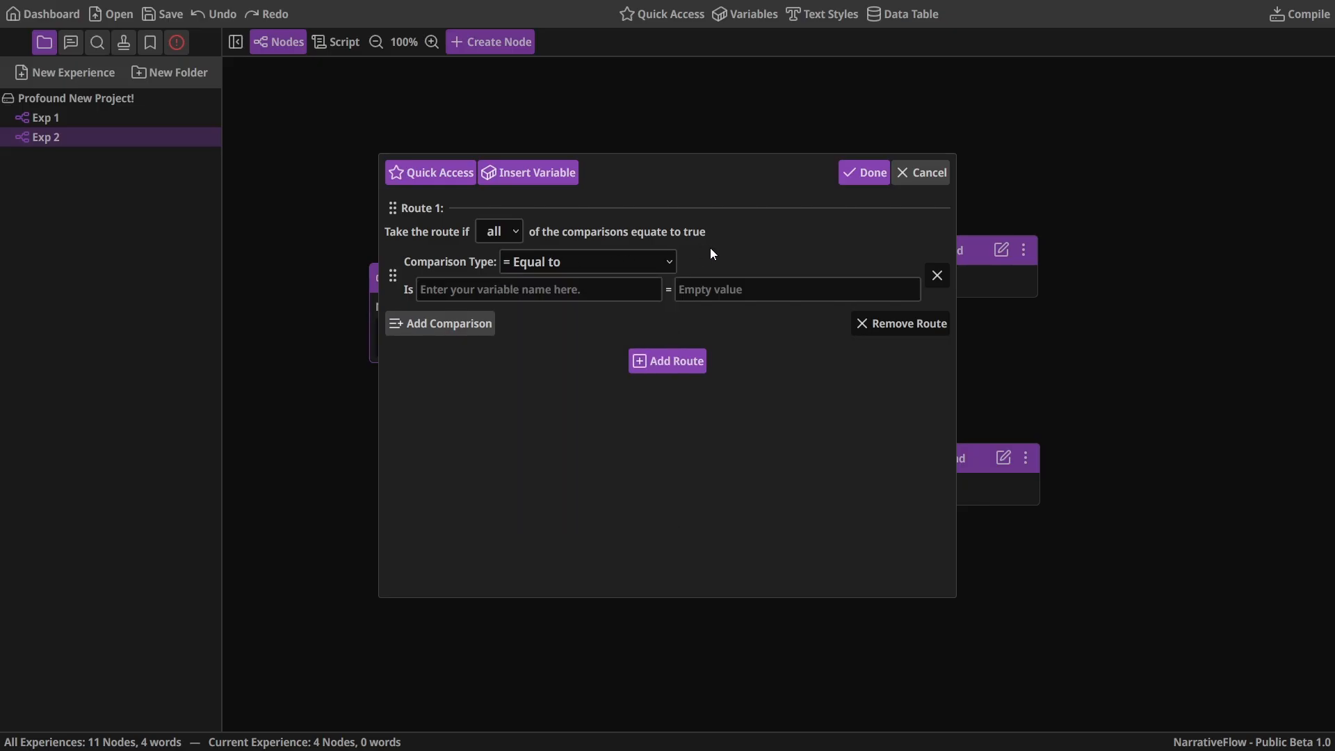
{"action": "left_click", "coordinate": [548, 290]}
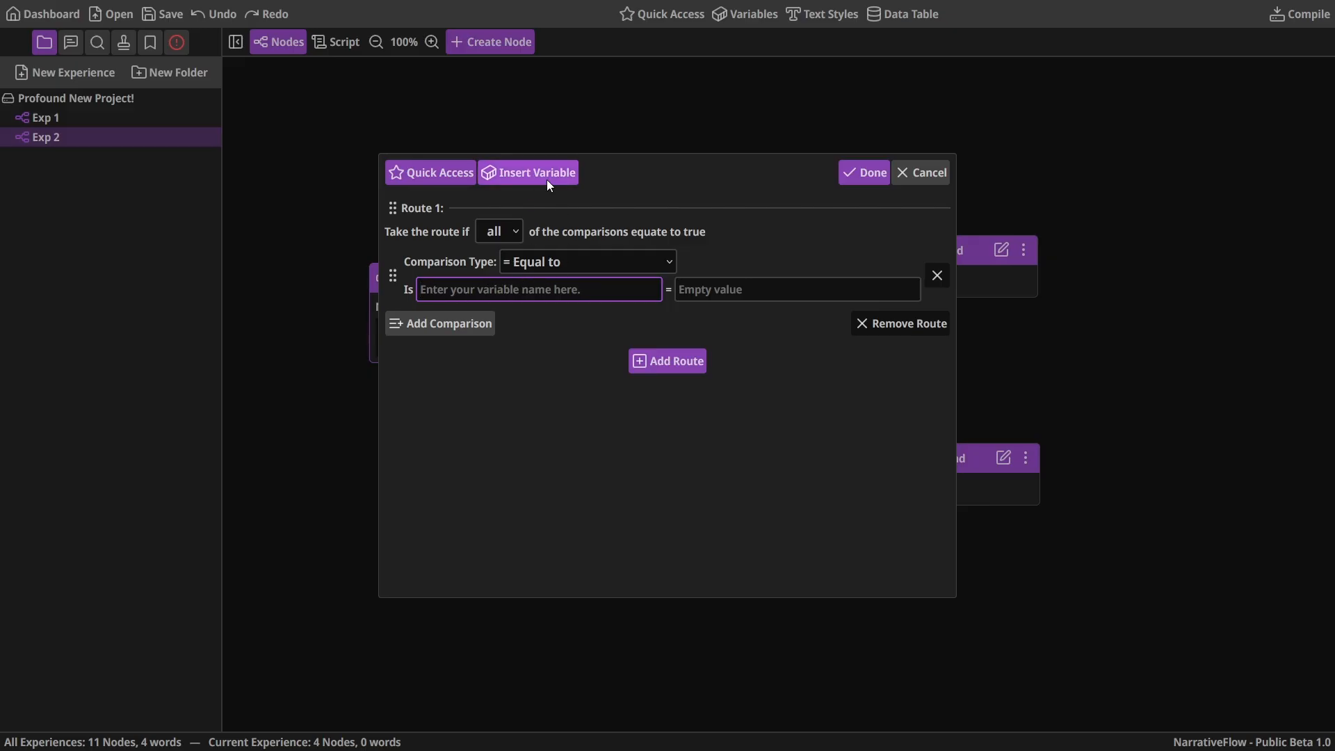
{"action": "left_click", "coordinate": [530, 174]}
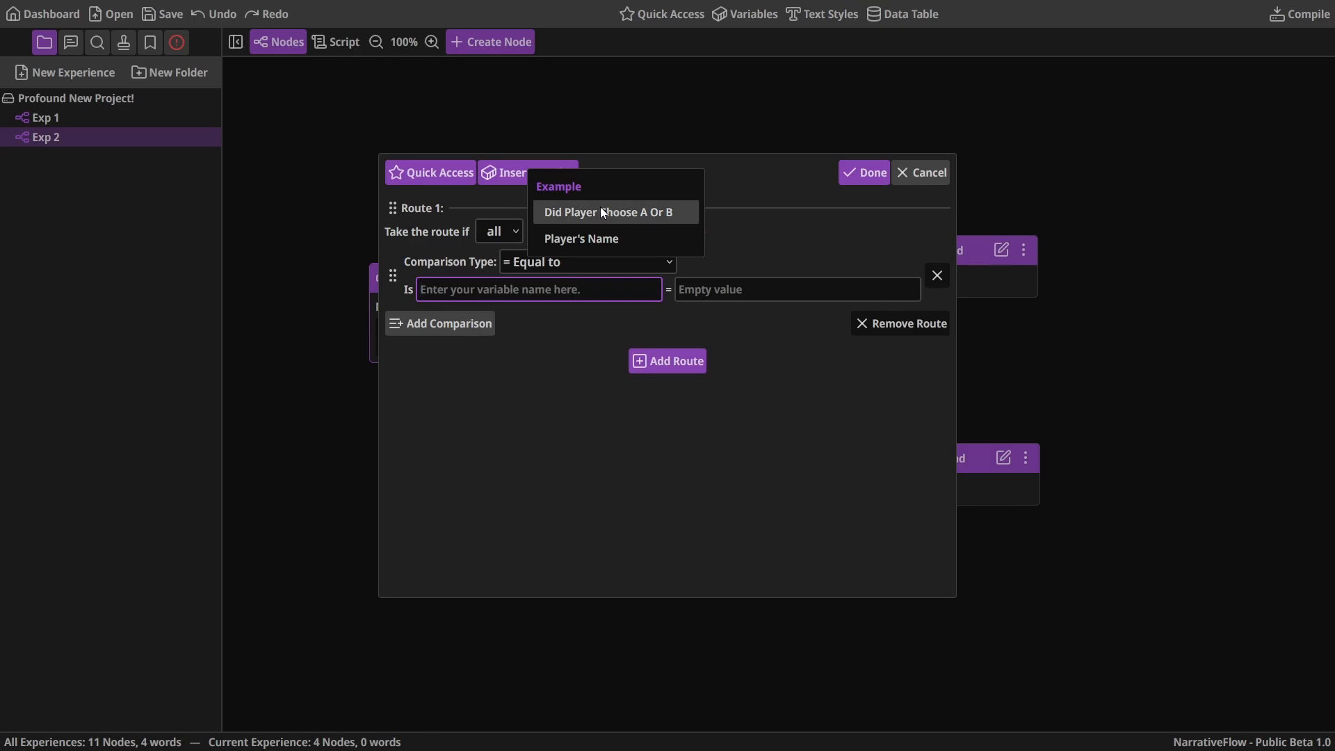
{"action": "left_click", "coordinate": [603, 213]}
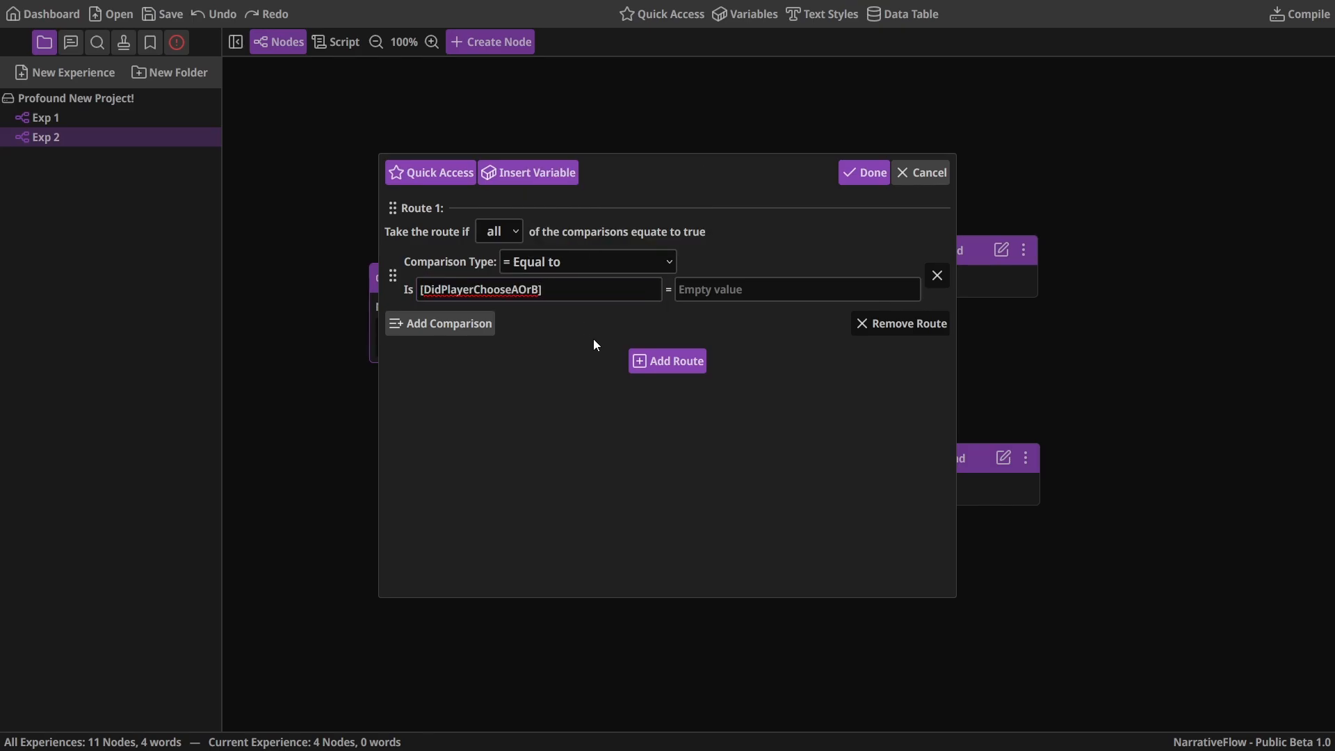
{"action": "left_click", "coordinate": [706, 289]}
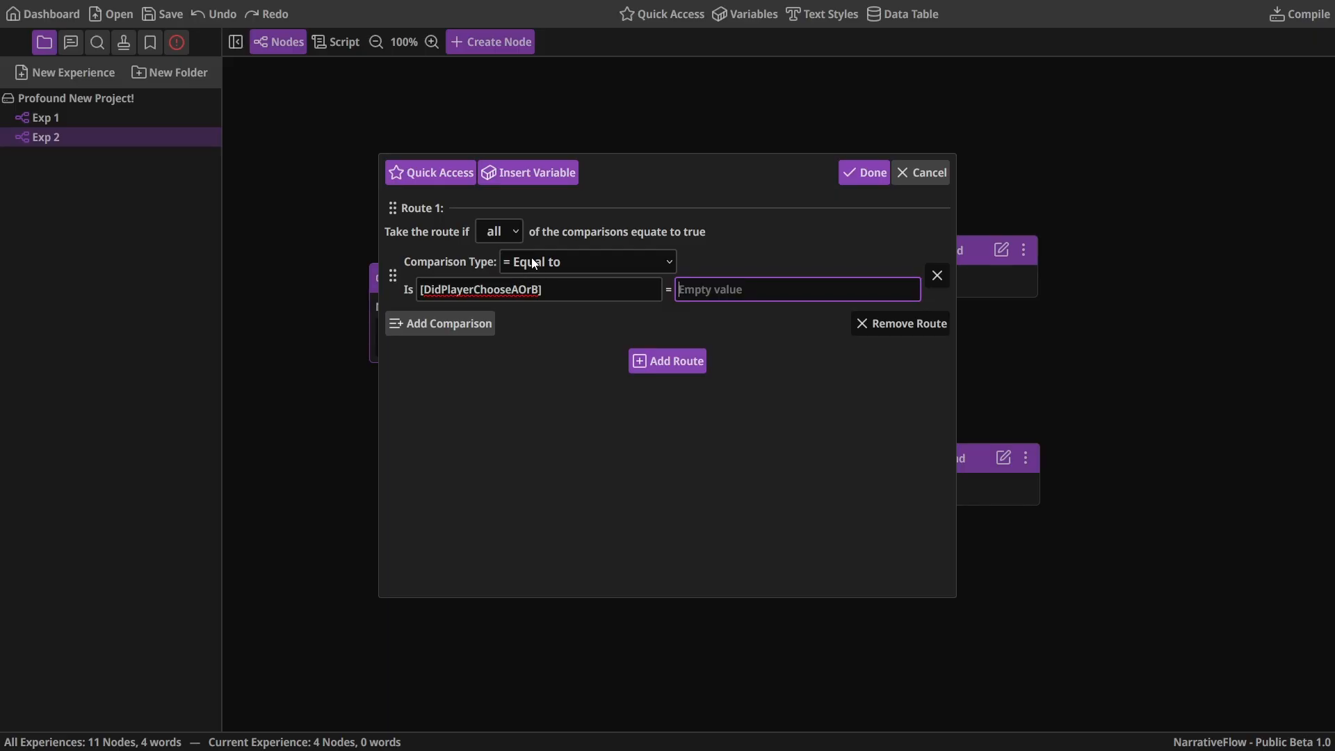
{"action": "type", "text": "A"}
Add three empty comparisons to Route 1 of the Conditional node and remove them again
{"action": "left_click", "coordinate": [457, 329]}
{"action": "left_click", "coordinate": [459, 386]}
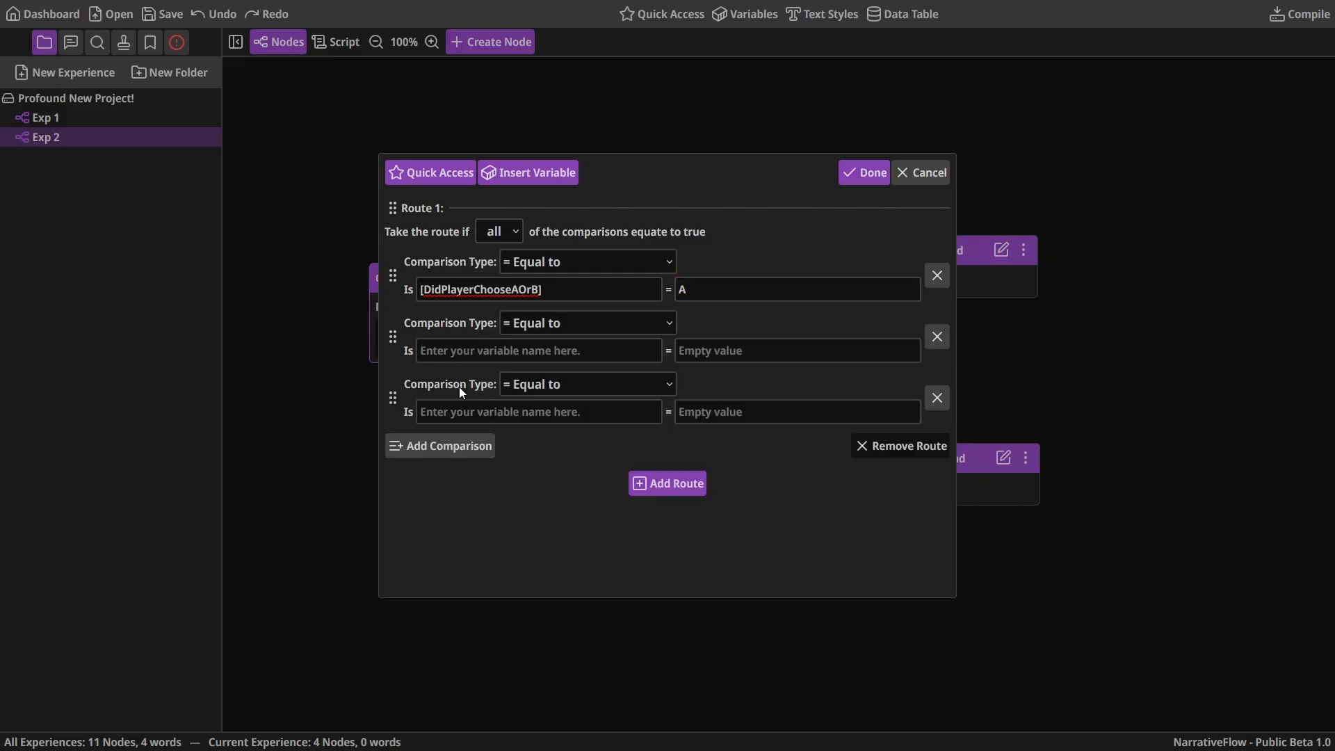
{"action": "left_click", "coordinate": [436, 447]}
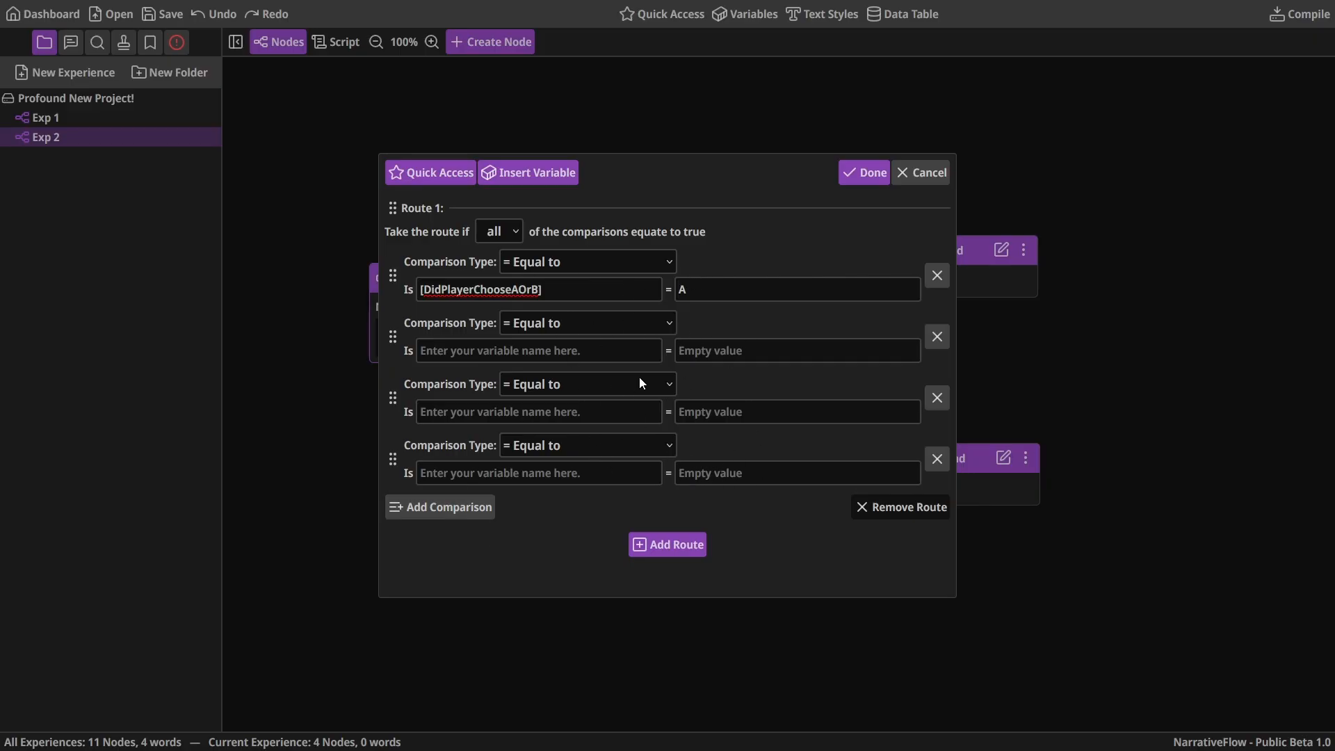
{"action": "left_click", "coordinate": [938, 338]}
{"action": "left_click", "coordinate": [938, 338]}
{"action": "left_click", "coordinate": [937, 337]}
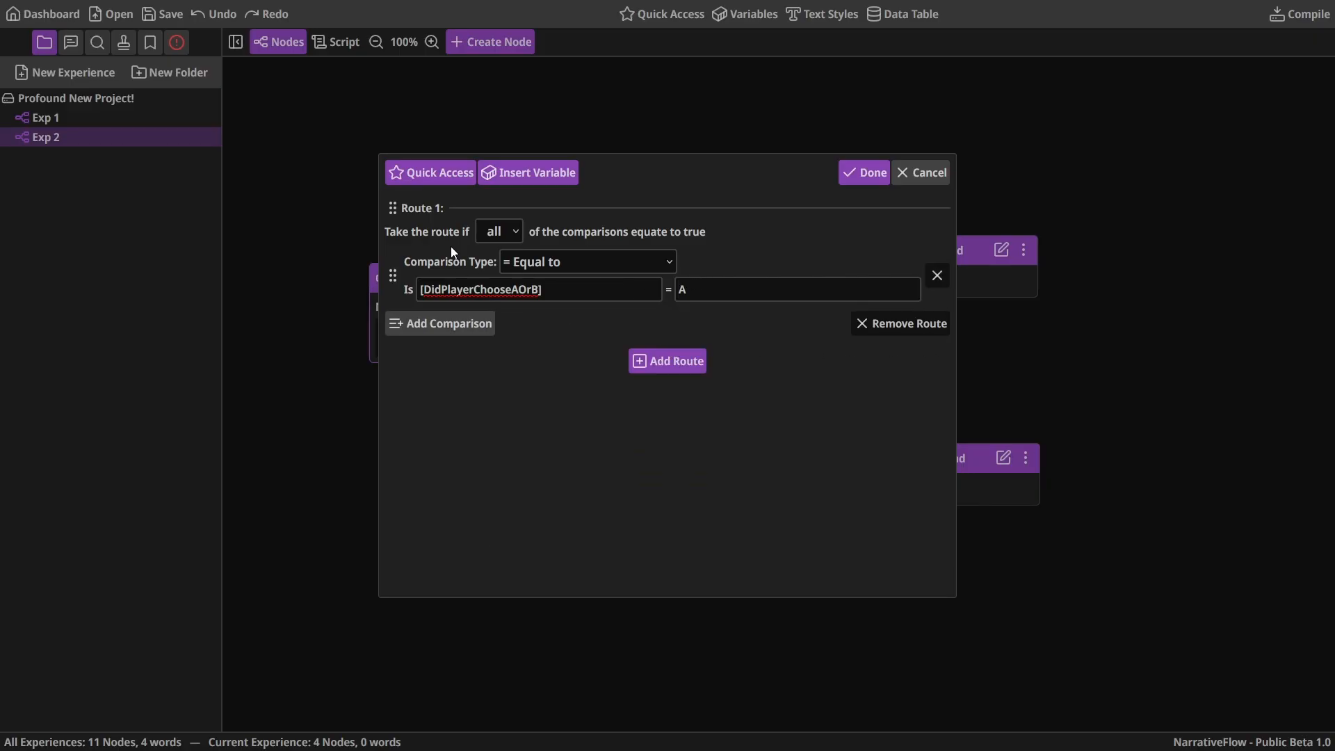
Add two extra routes to the Conditional node and remove them again
{"action": "left_click", "coordinate": [680, 367]}
{"action": "left_click", "coordinate": [668, 509]}
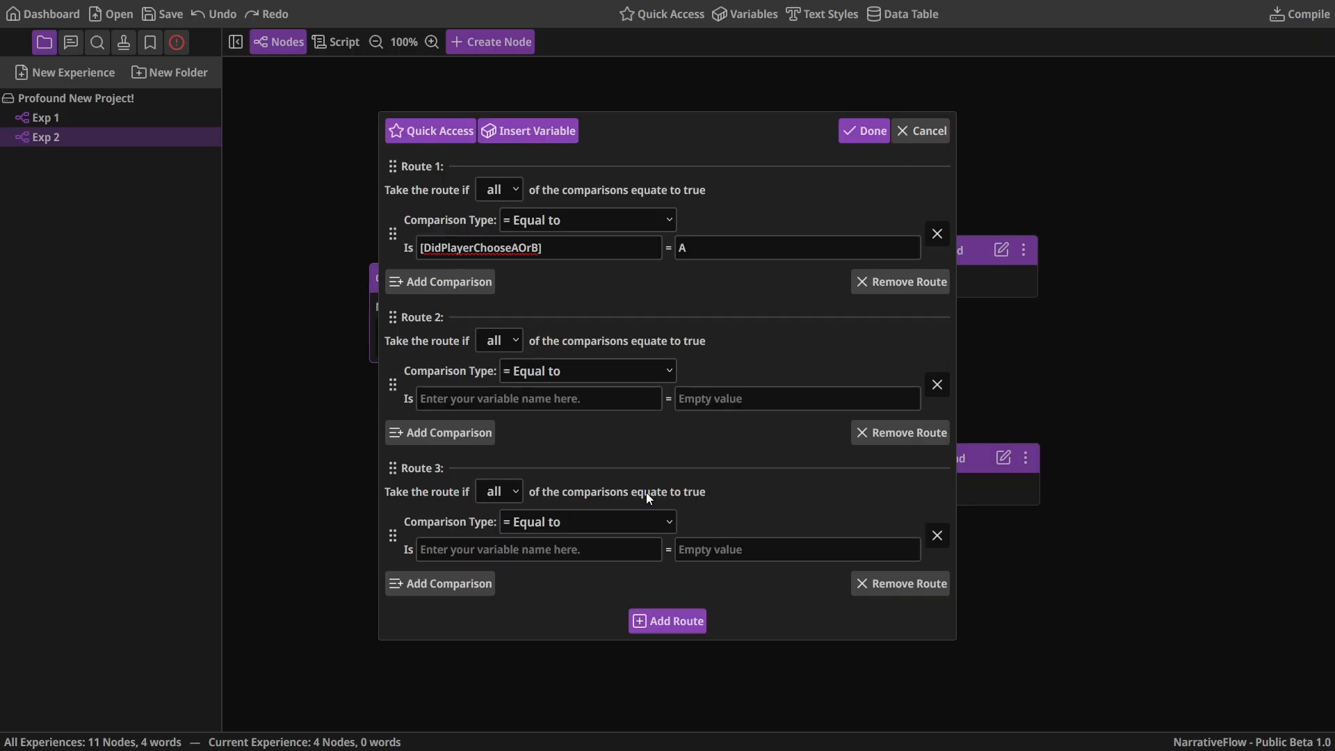
{"action": "left_click", "coordinate": [890, 433]}
{"action": "left_click", "coordinate": [884, 470]}
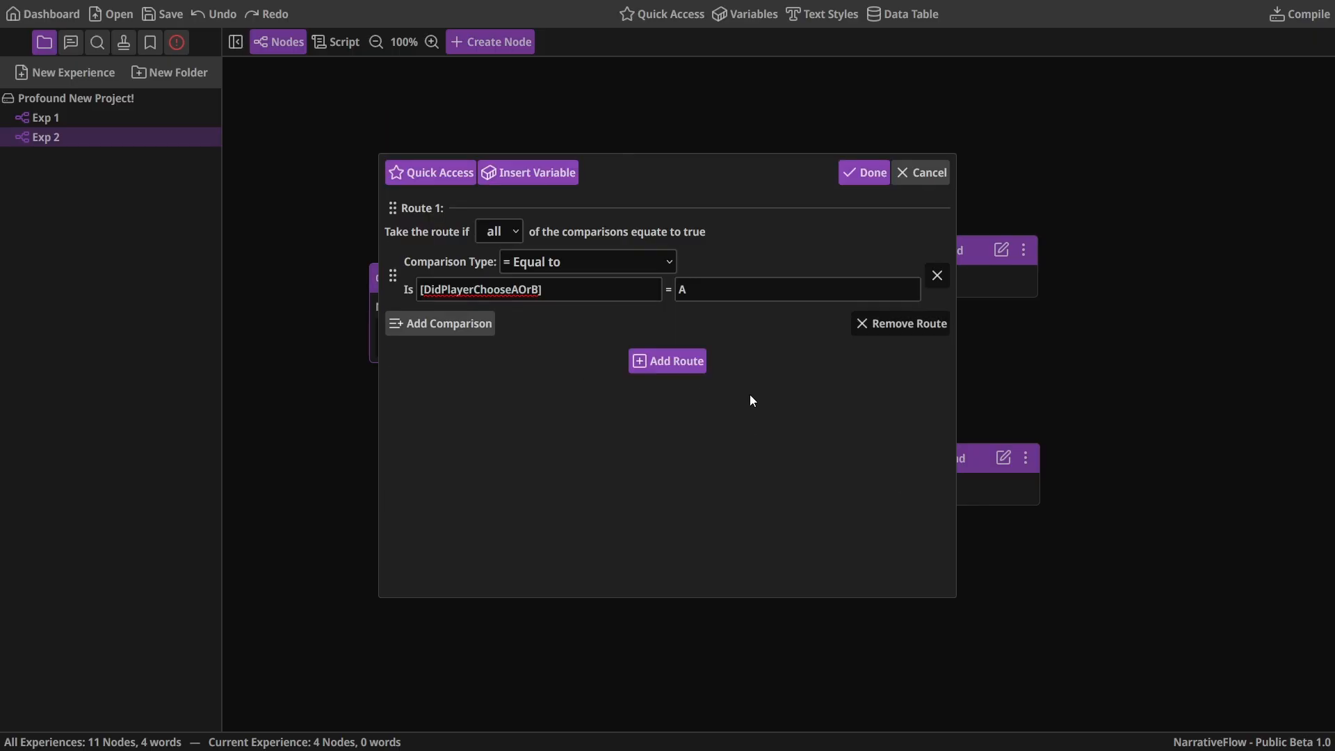
Save the Conditional node's route settings
{"action": "left_click", "coordinate": [866, 174]}
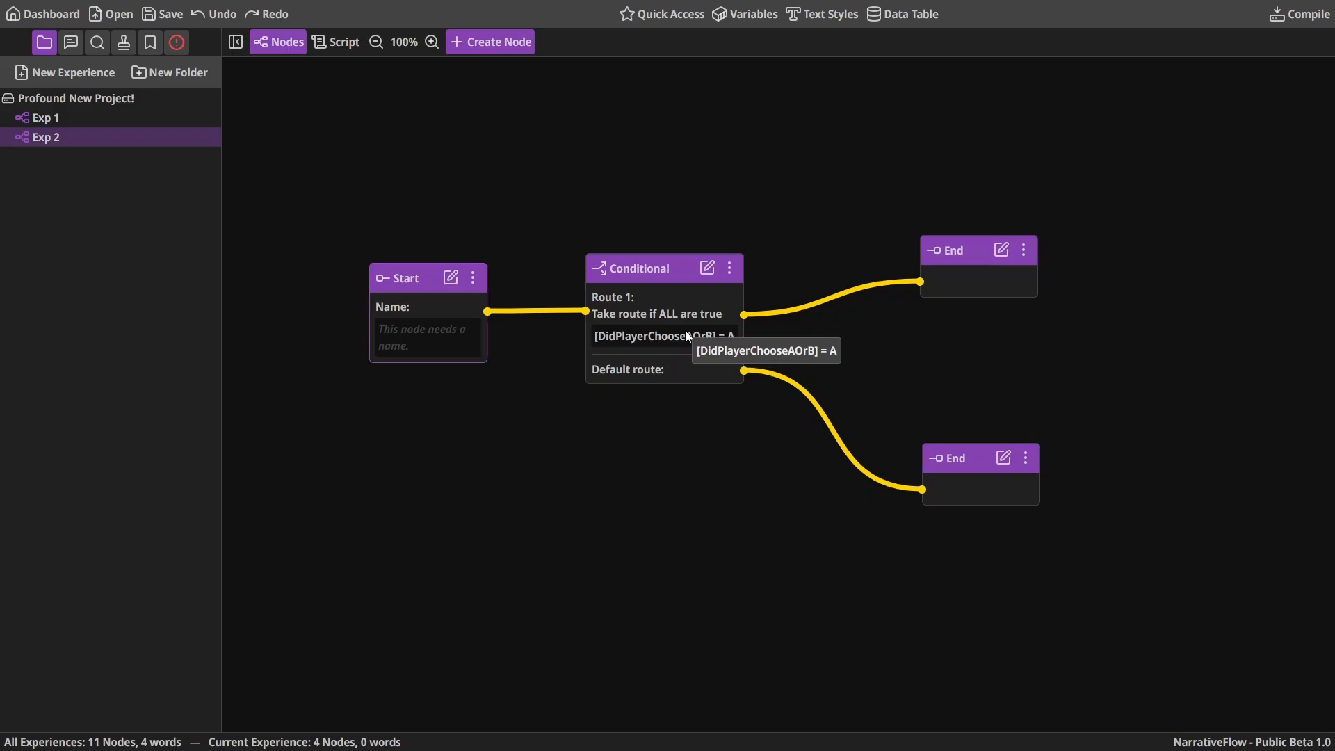
Reopen the Conditional node's settings and look at the all, any and none options for taking Route 1
{"action": "left_click", "coordinate": [707, 268]}
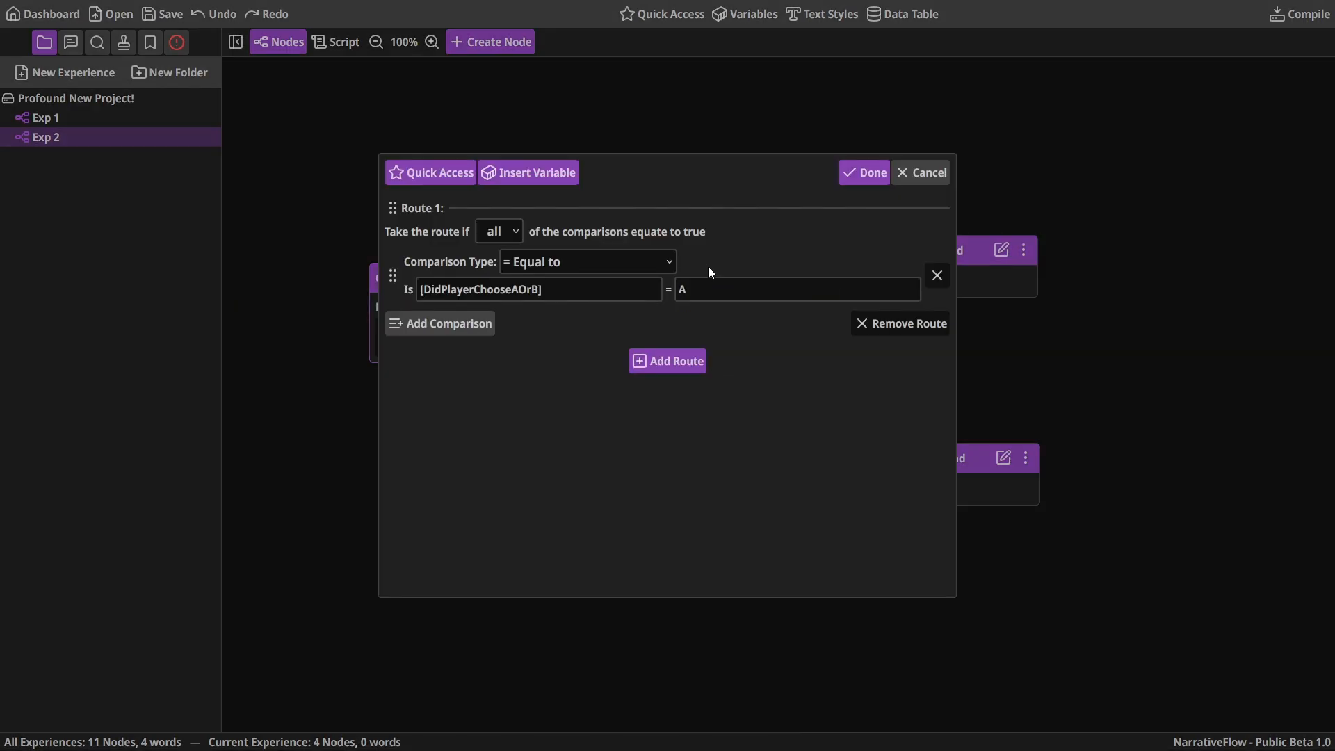
{"action": "left_click", "coordinate": [518, 235]}
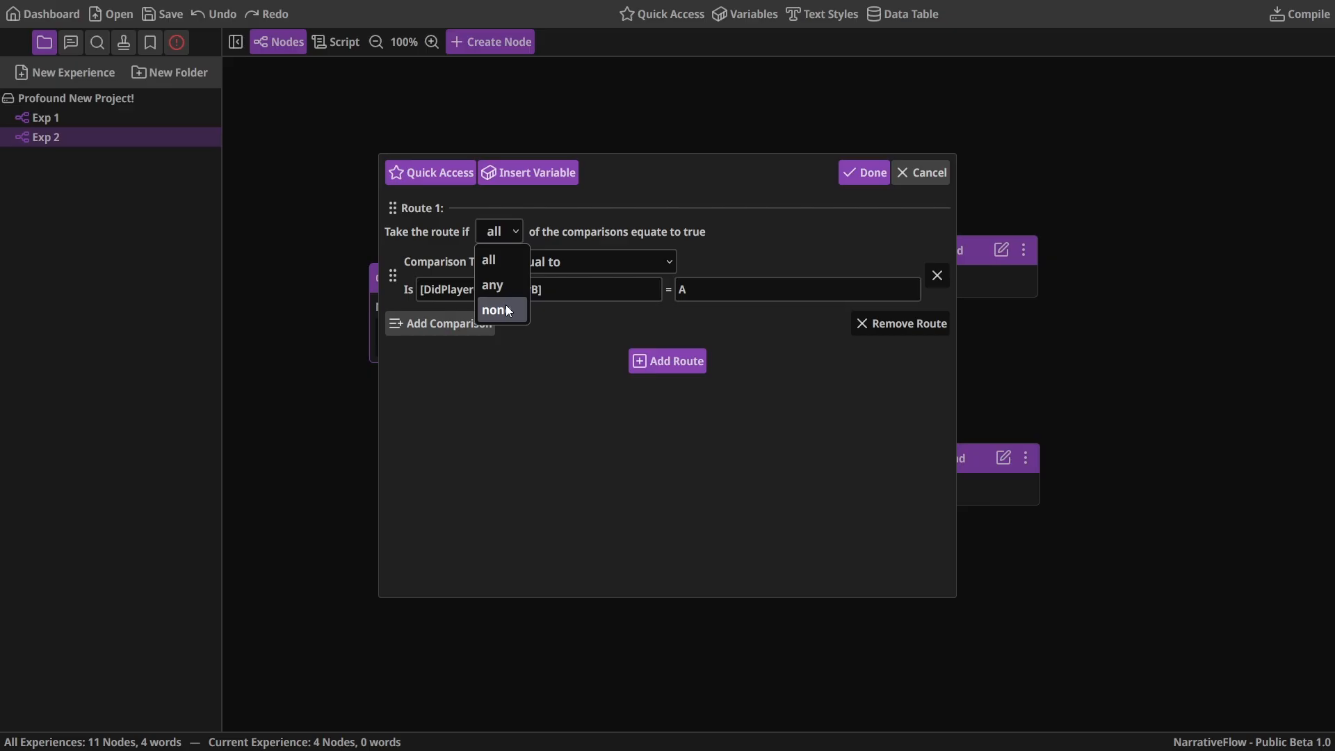
{"action": "left_click", "coordinate": [756, 227]}
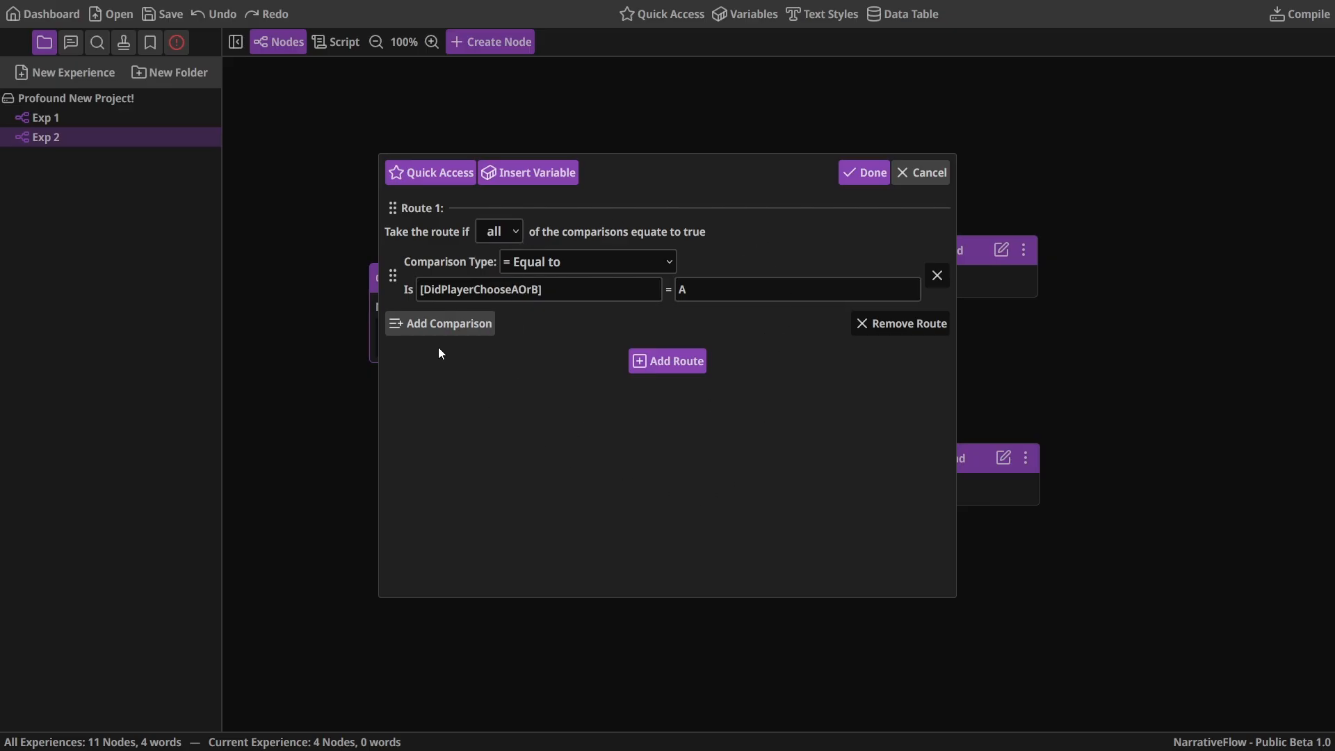
Add two empty comparisons below Route 1's existing comparison and delete both
{"action": "left_click", "coordinate": [440, 324]}
{"action": "left_click", "coordinate": [449, 385]}
{"action": "left_click", "coordinate": [937, 336]}
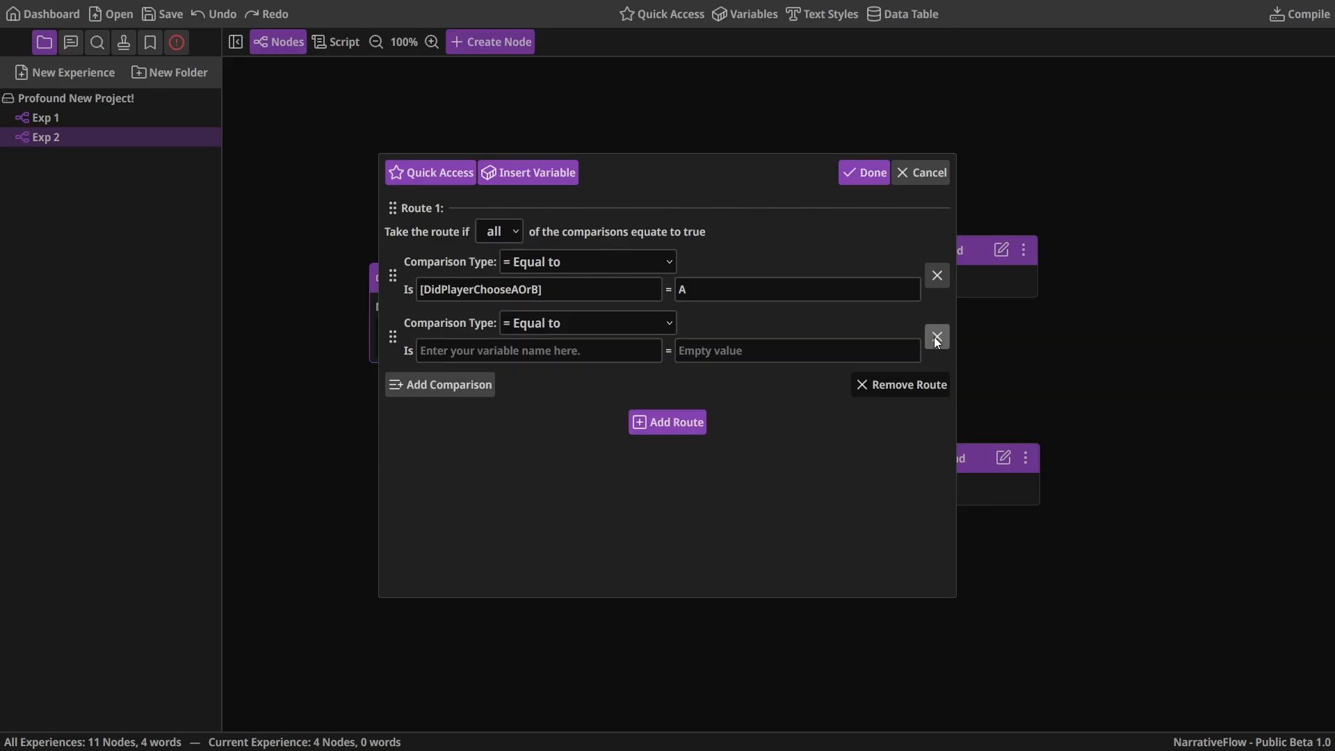
{"action": "left_click", "coordinate": [937, 336]}
Add empty routes 2 and 3 to the Conditional node and delete both
{"action": "left_click", "coordinate": [657, 361]}
{"action": "left_click", "coordinate": [666, 511]}
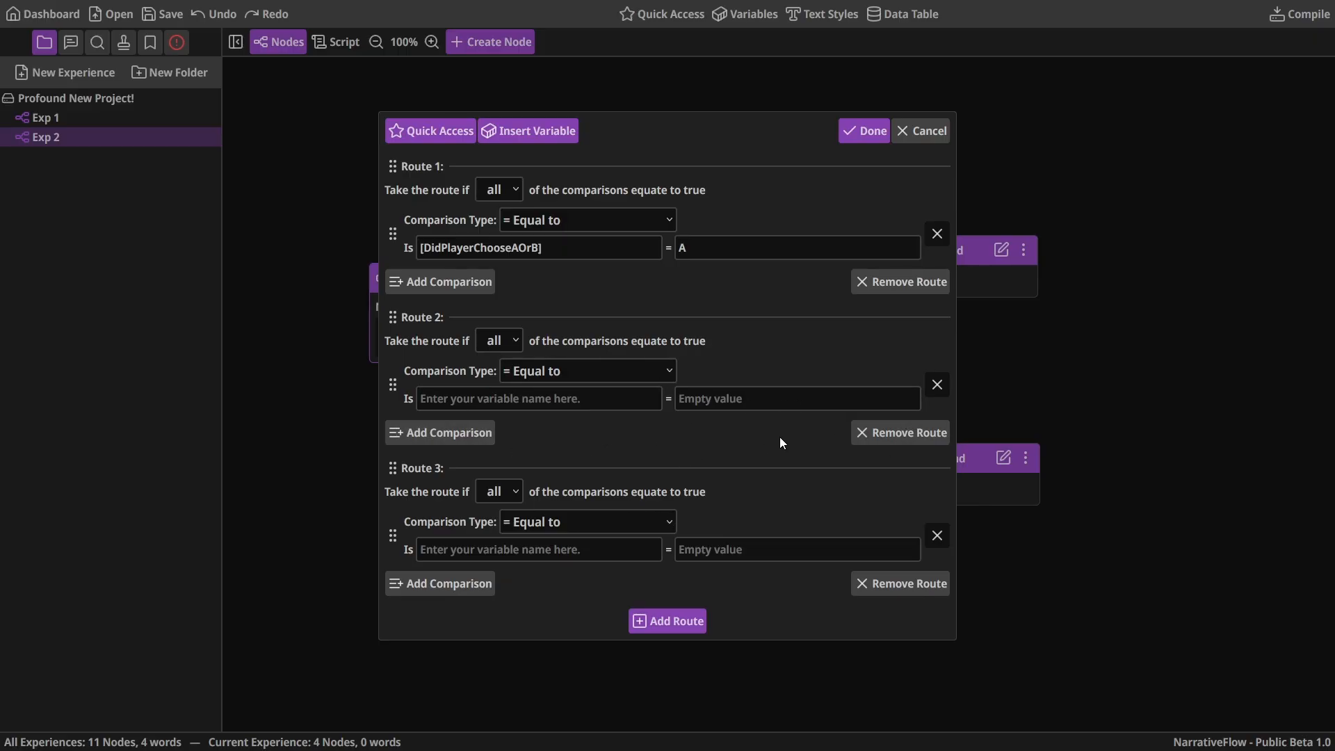
{"action": "left_click", "coordinate": [879, 436]}
{"action": "left_click", "coordinate": [878, 475]}
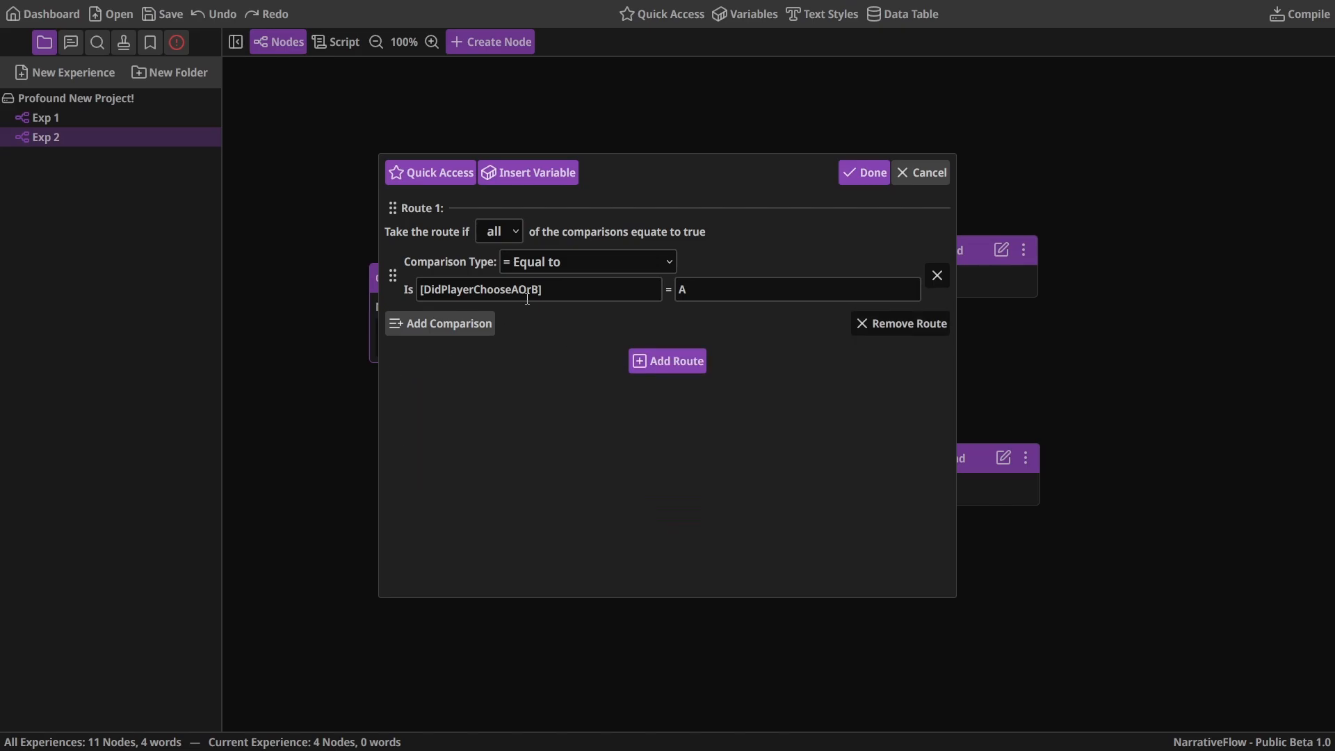
Add a Route 2 to the Conditional node, taken when [DidPlayerChooseAOrB] is equal to B
{"action": "left_click", "coordinate": [862, 172]}
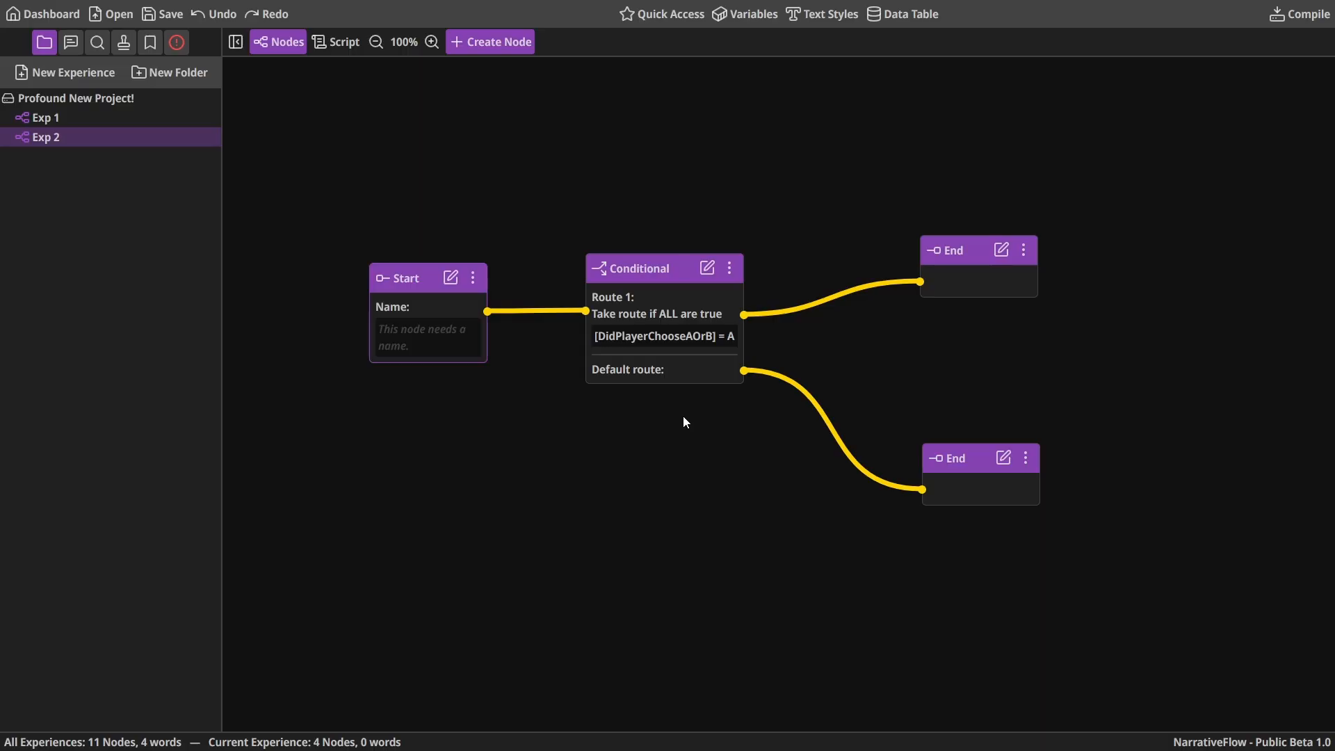
{"action": "left_click", "coordinate": [707, 269]}
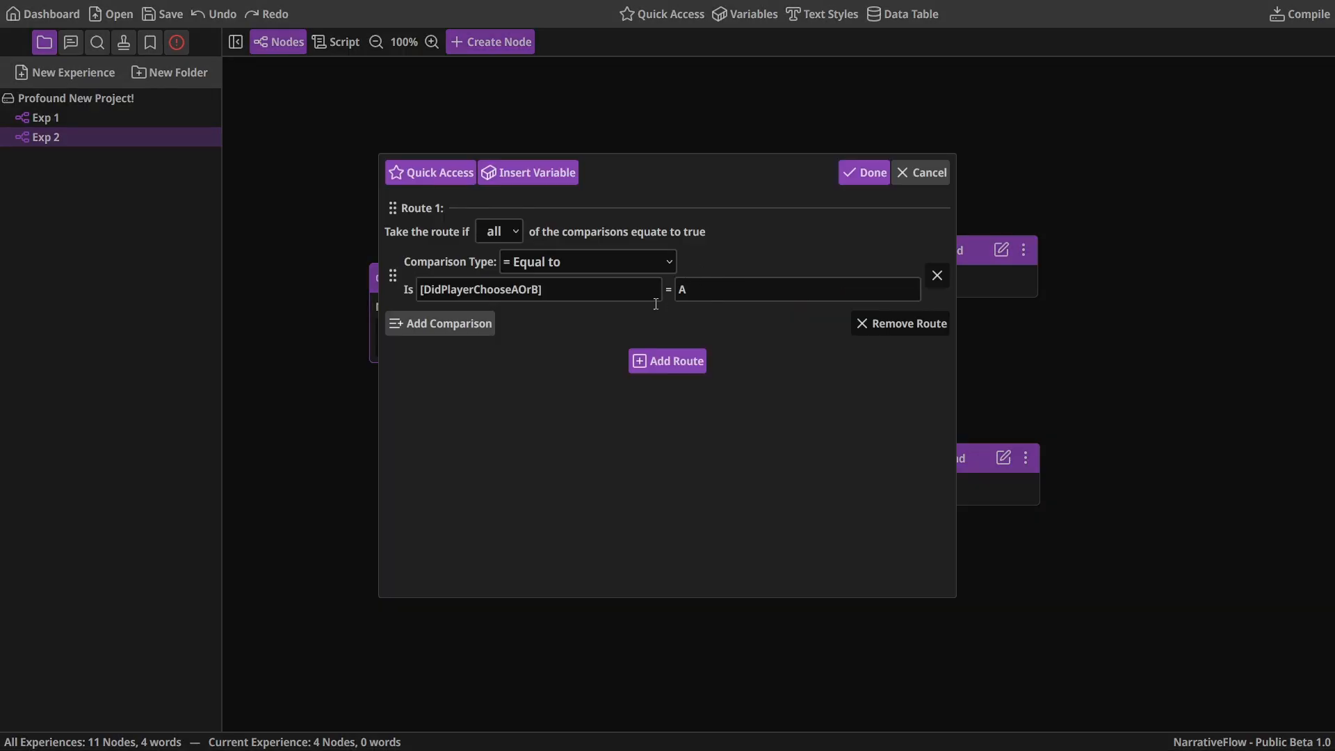
{"action": "left_click", "coordinate": [668, 367]}
{"action": "left_click", "coordinate": [518, 438]}
{"action": "left_click", "coordinate": [538, 172]}
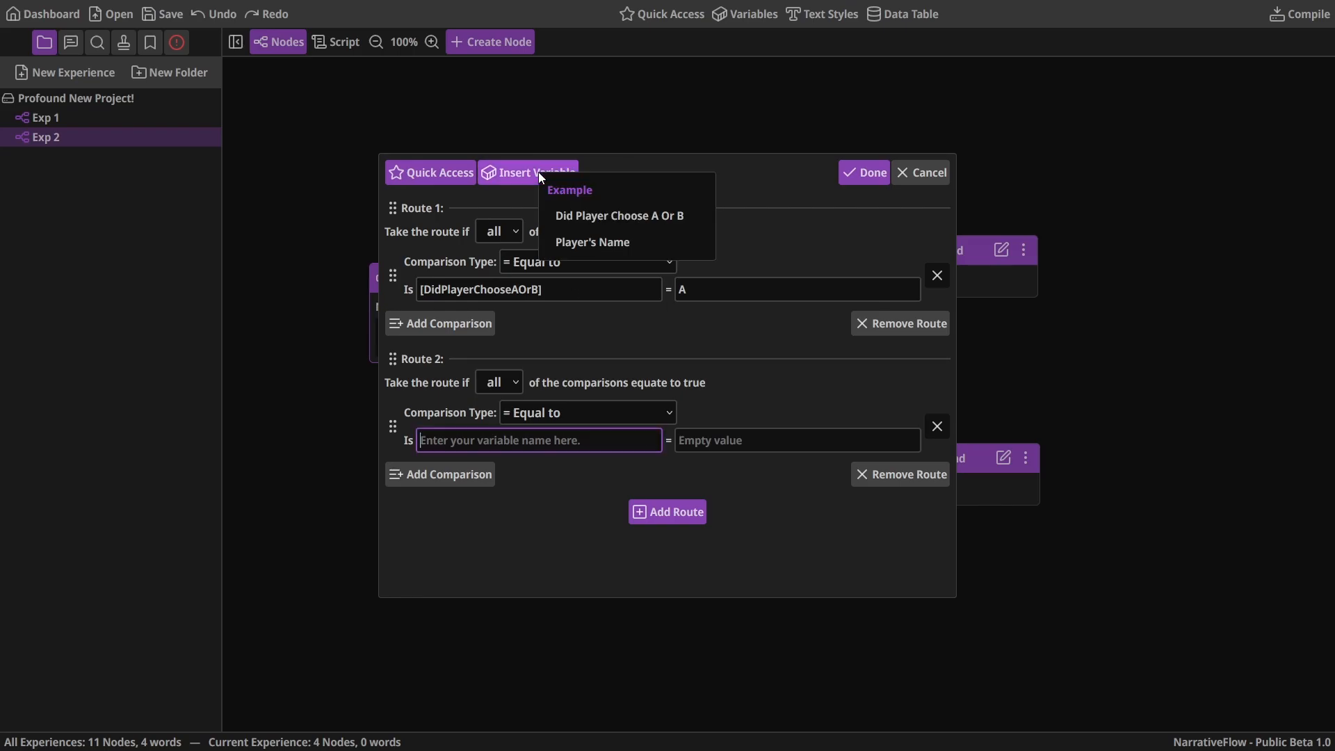
{"action": "left_click", "coordinate": [603, 217]}
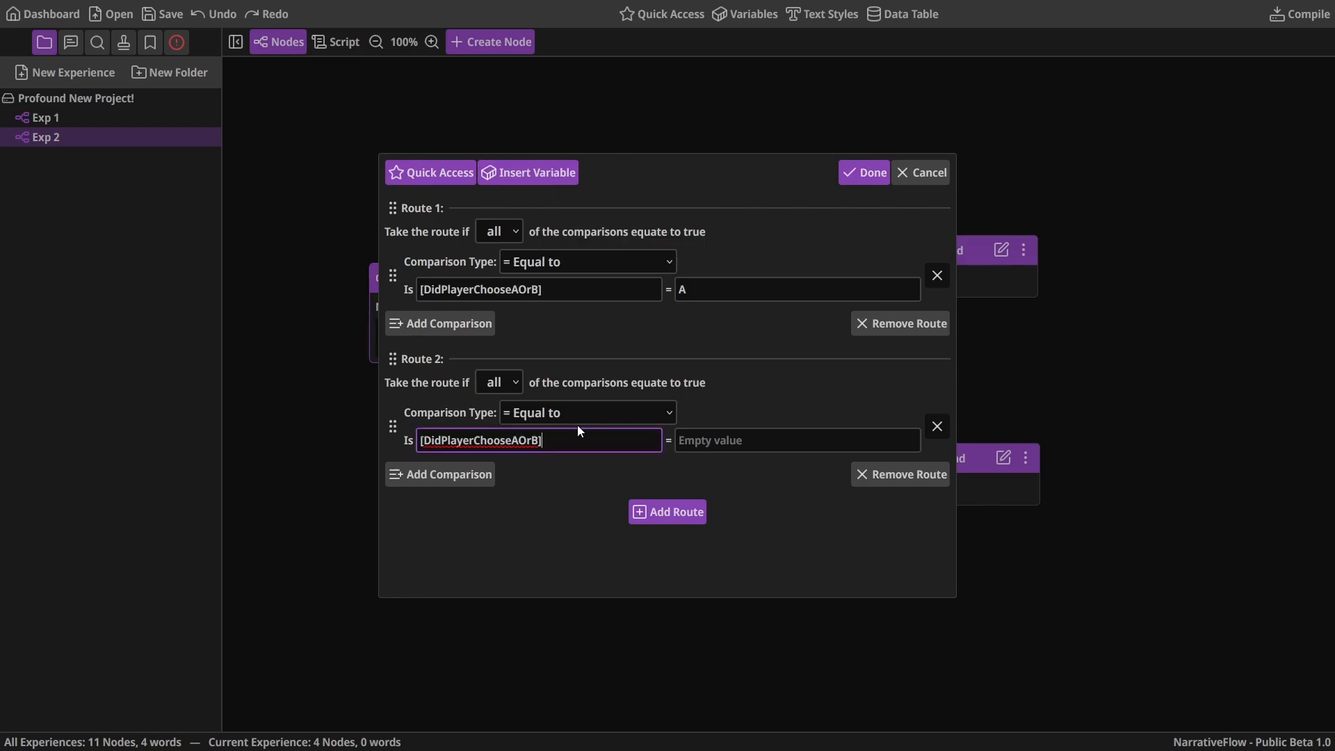
{"action": "left_click", "coordinate": [717, 443]}
{"action": "type", "text": "B"}
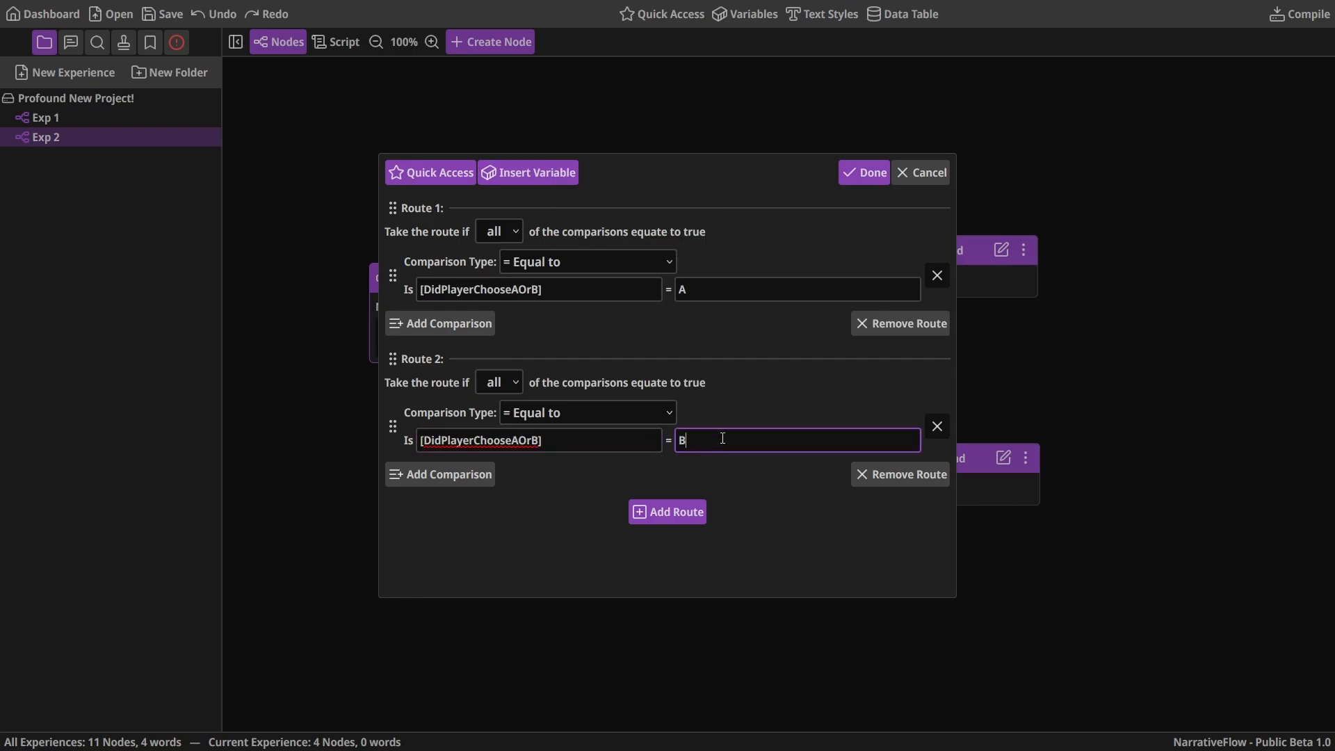
{"action": "left_click", "coordinate": [849, 174]}
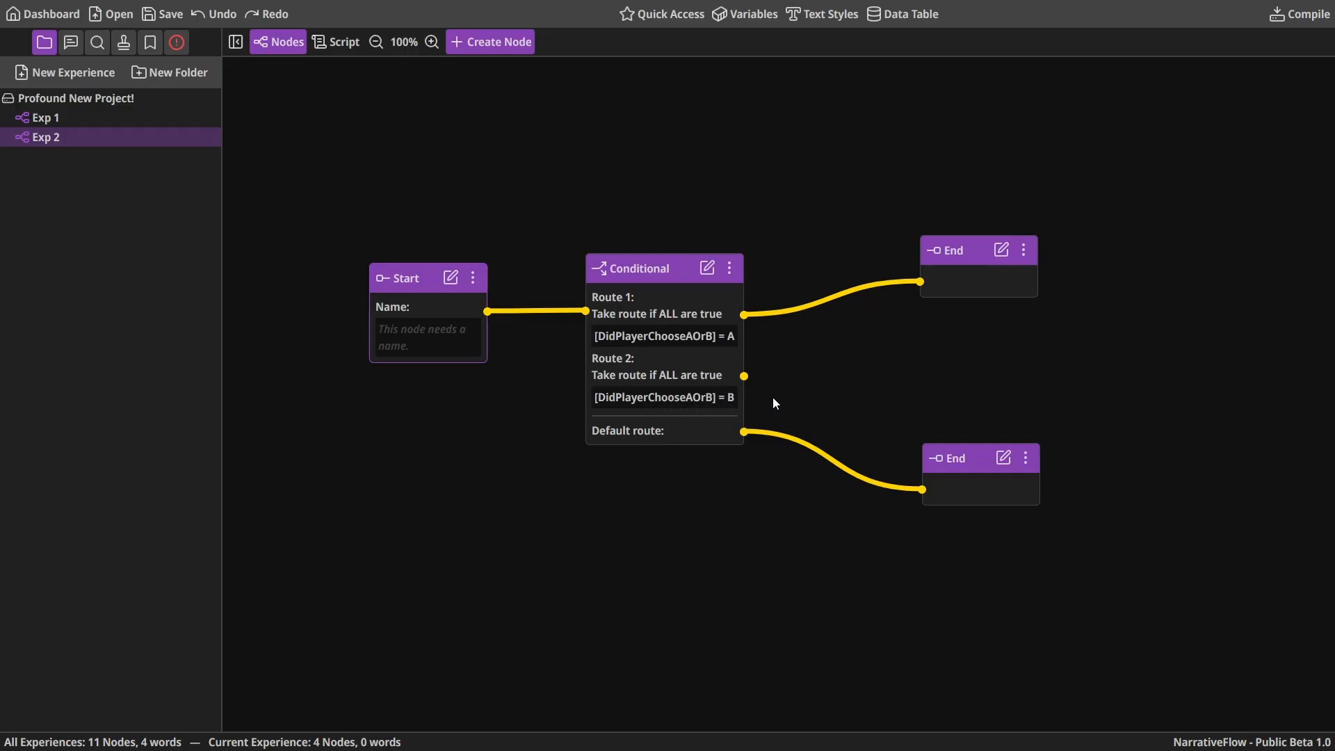
Move the lower End node up beside Route 2 and connect both Route 2 and the default route to it
{"action": "left_click_drag", "start_coordinate": [744, 377], "coordinate": [903, 366]}
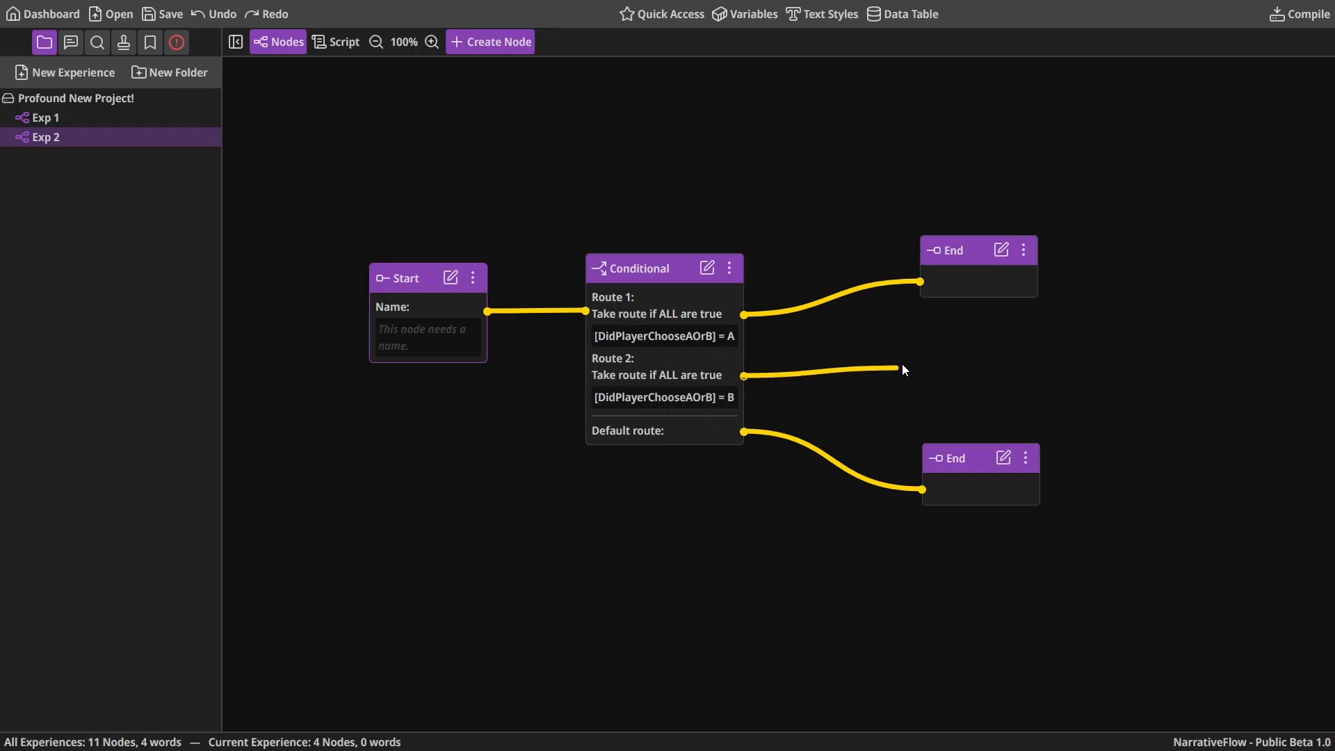
{"action": "left_click", "coordinate": [853, 381]}
{"action": "left_click_drag", "start_coordinate": [932, 456], "coordinate": [931, 404]}
{"action": "left_click", "coordinate": [840, 440]}
{"action": "left_click_drag", "start_coordinate": [744, 376], "coordinate": [953, 383]}
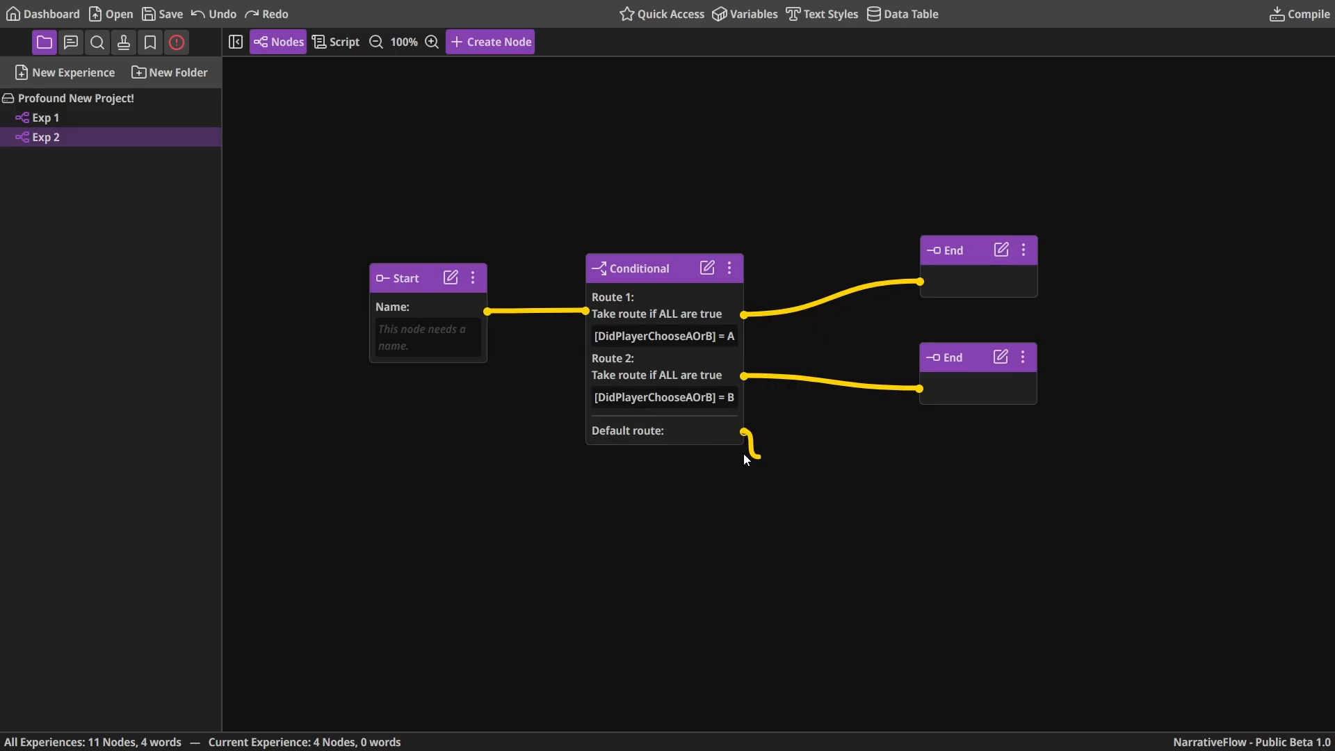
{"action": "left_click_drag", "start_coordinate": [746, 456], "coordinate": [845, 438]}
{"action": "left_click", "coordinate": [776, 420]}
{"action": "left_click_drag", "start_coordinate": [743, 432], "coordinate": [919, 388]}
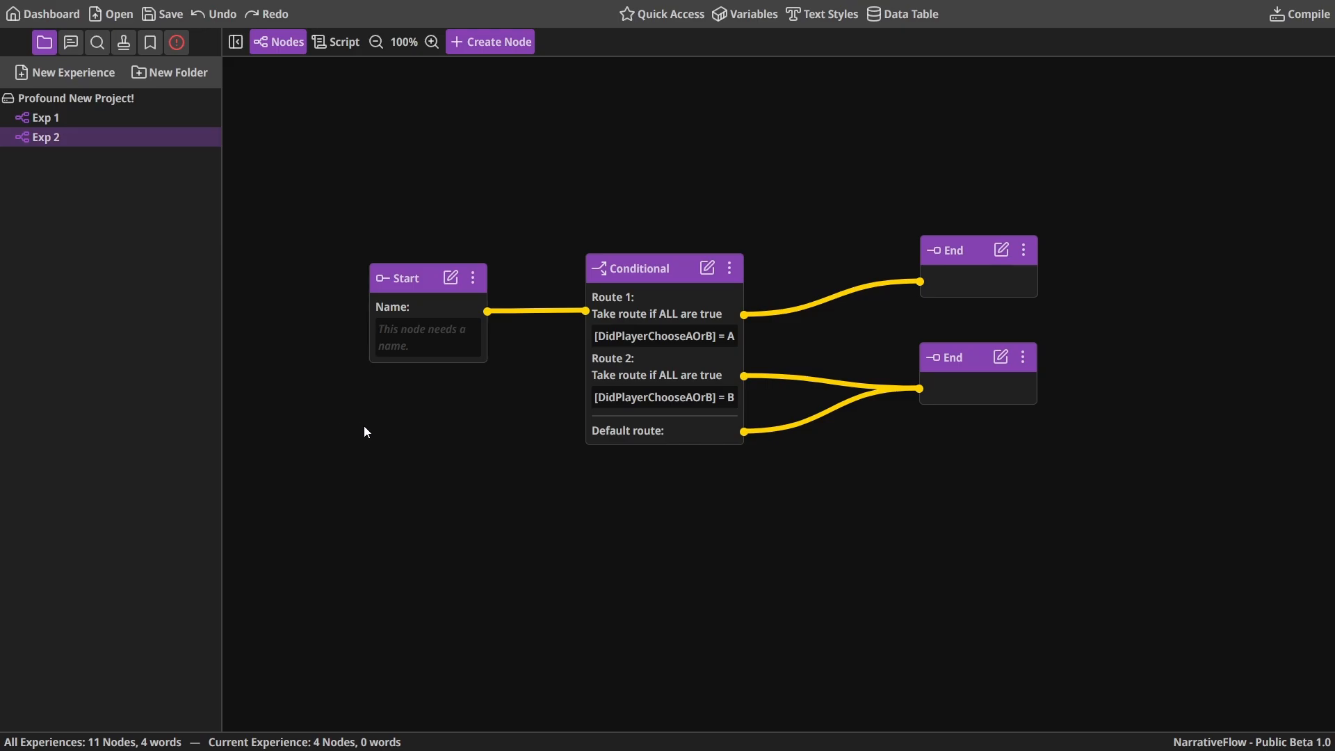
{"action": "right_click", "coordinate": [262, 149]}
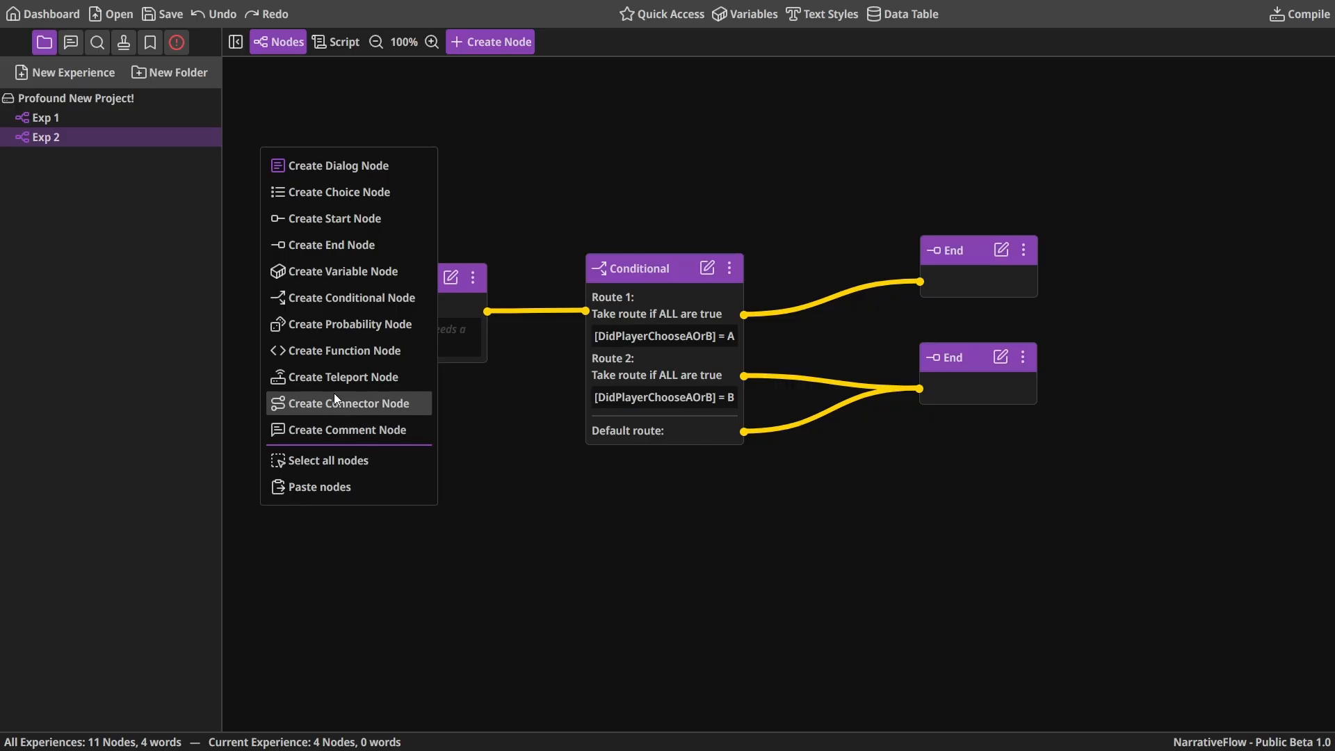
{"action": "left_click", "coordinate": [515, 400]}
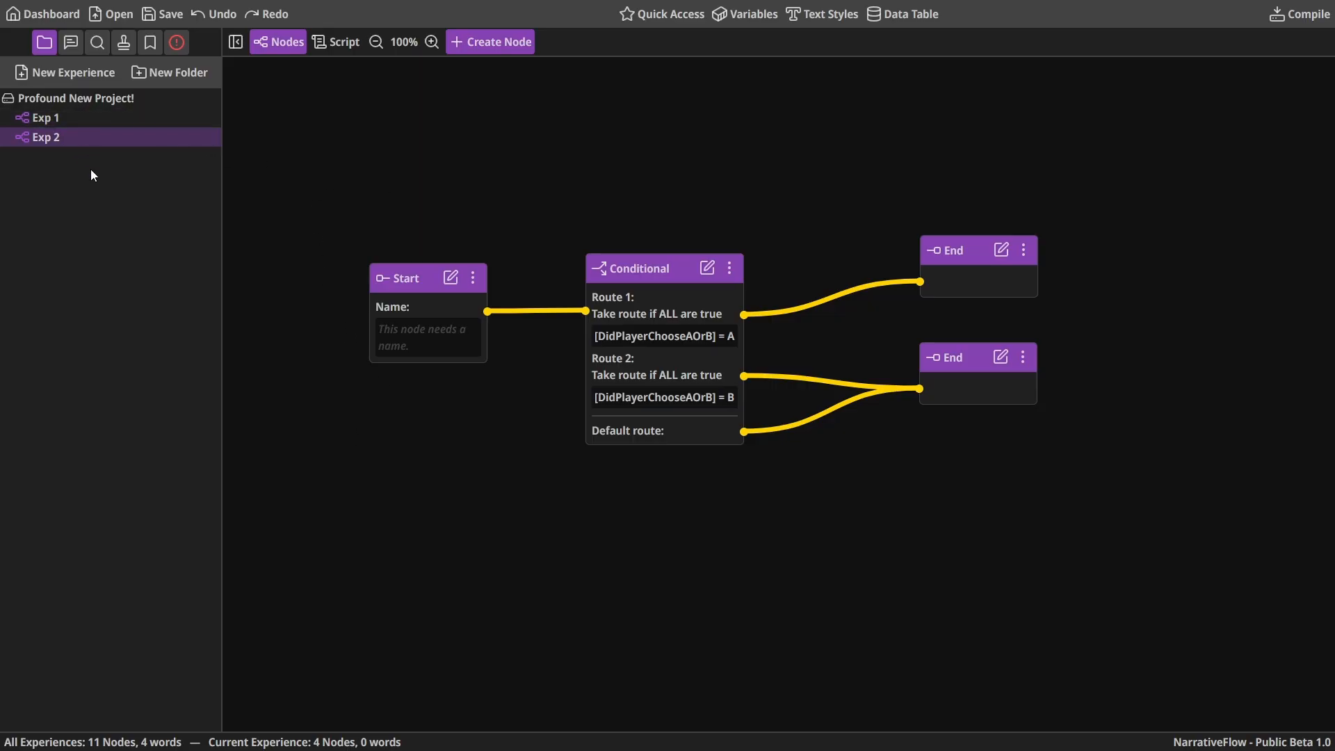
Name Exp 2's Start node "Exp 2 - Start"
{"action": "left_click", "coordinate": [450, 277]}
{"action": "left_click", "coordinate": [545, 342]}
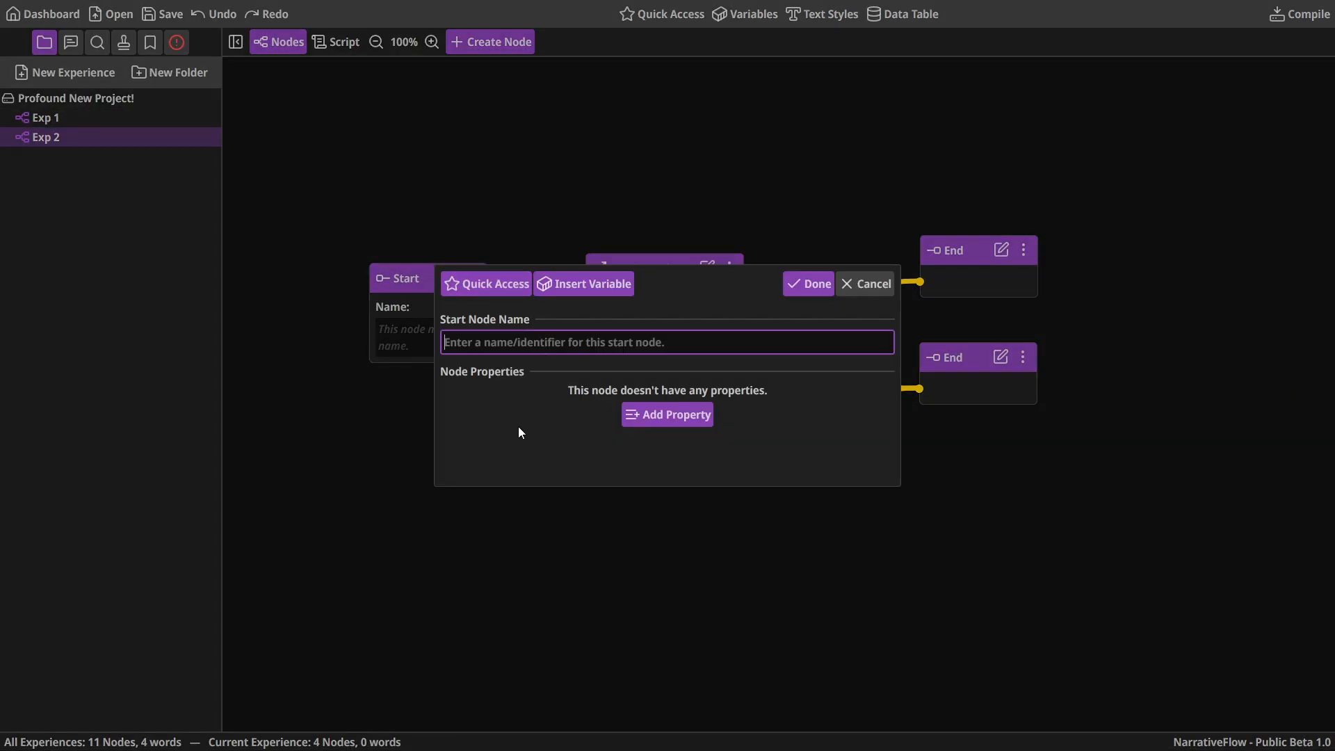
{"action": "type", "text": "E"}
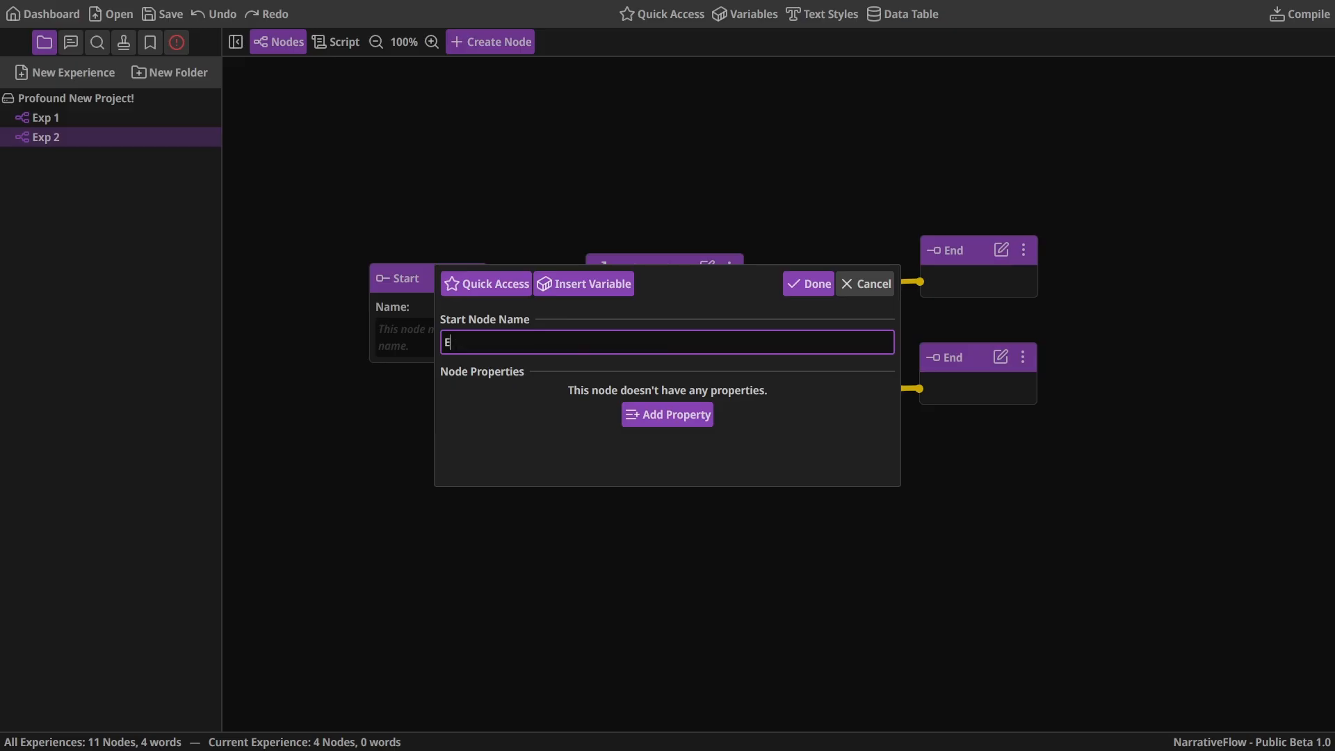
{"action": "type", "text": "xp 2 - Start"}
{"action": "left_click", "coordinate": [790, 278]}
Open experience Exp 1 and name its Start node "Exp 1 - Start"
{"action": "left_click", "coordinate": [50, 119]}
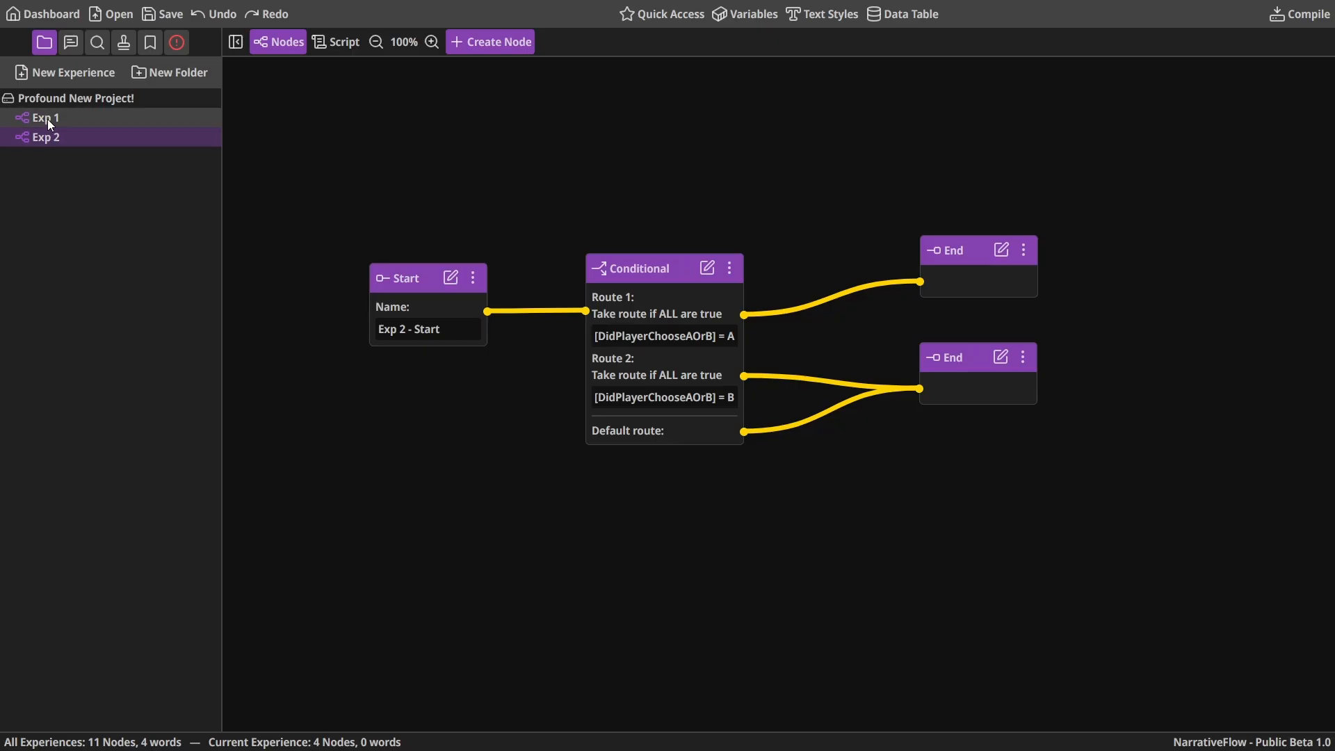
{"action": "left_click", "coordinate": [371, 329]}
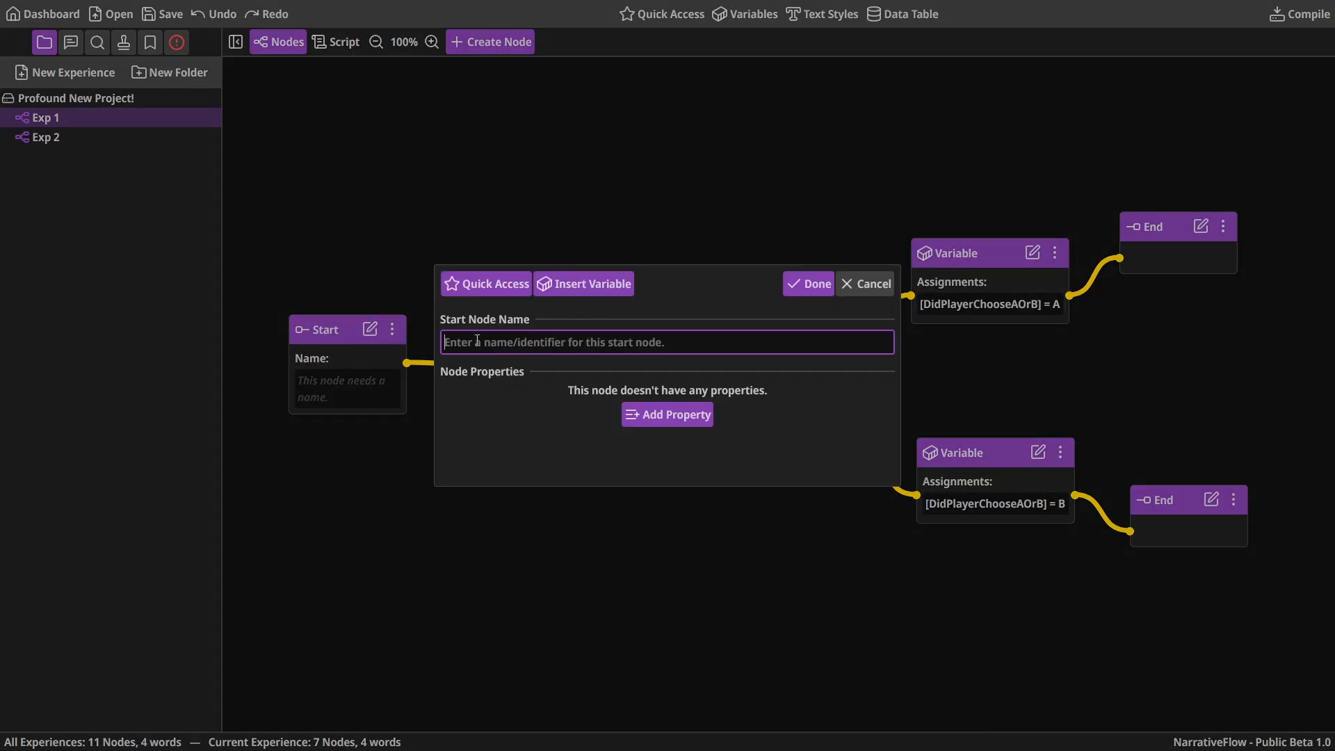
{"action": "type", "text": "Exp 1 - "}
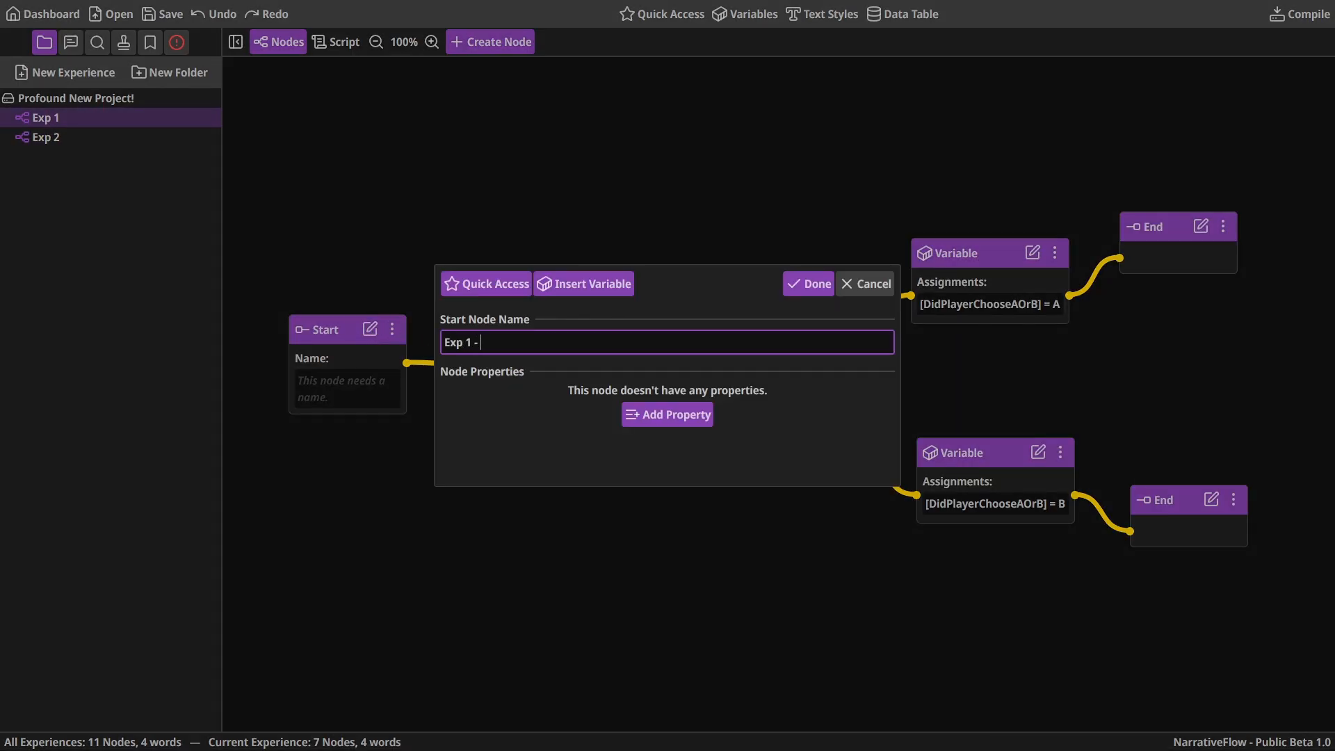
{"action": "type", "text": "Start"}
{"action": "key", "text": "Return"}
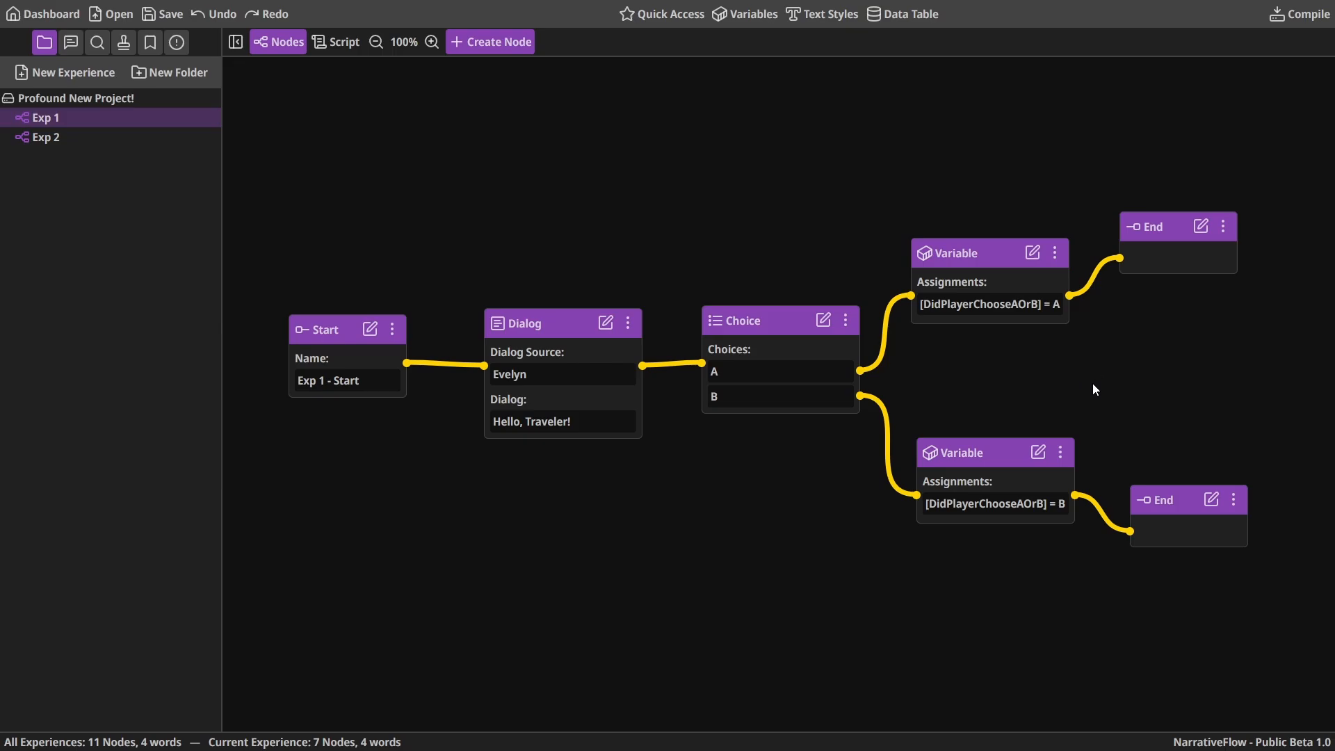
Remove the two End nodes that follow the Variable nodes in Exp 1
{"action": "left_click_drag", "start_coordinate": [1093, 384], "coordinate": [1033, 373]}
{"action": "left_click_drag", "start_coordinate": [1108, 436], "coordinate": [966, 402]}
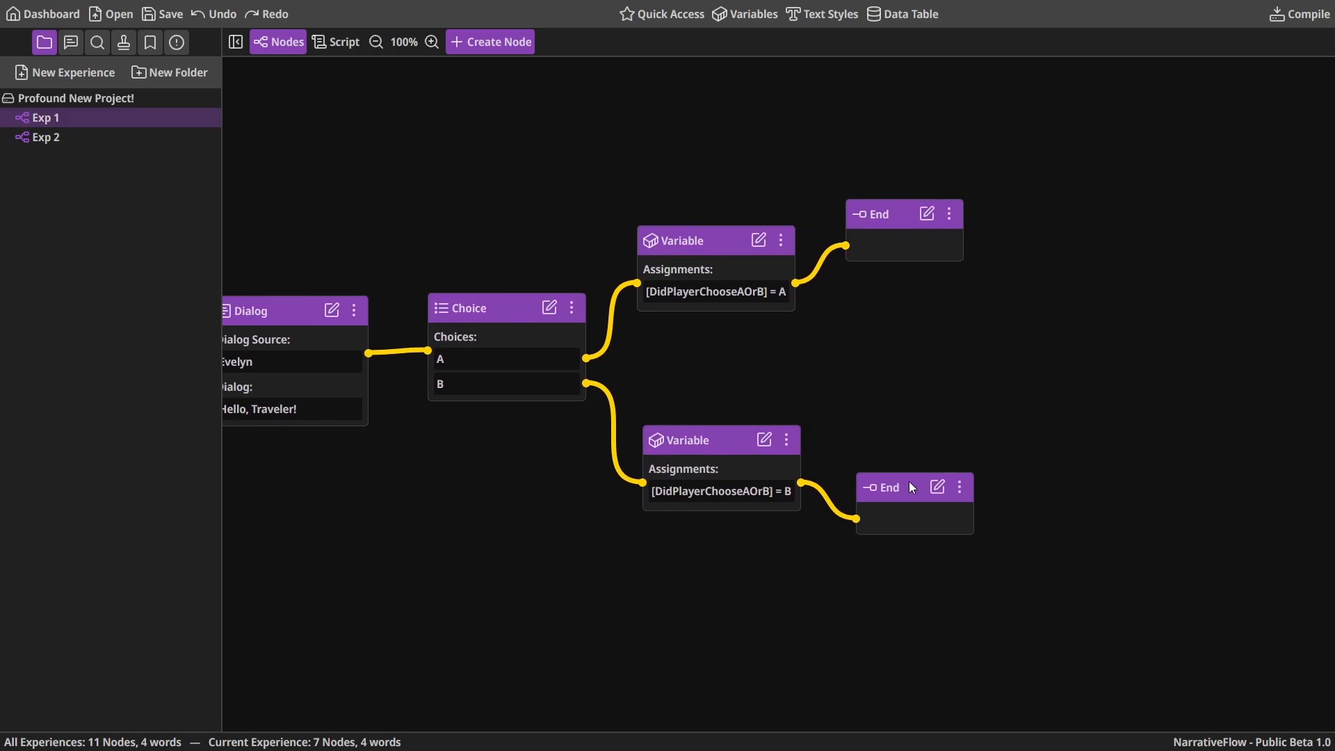
{"action": "left_click_drag", "start_coordinate": [878, 161], "coordinate": [1014, 564]}
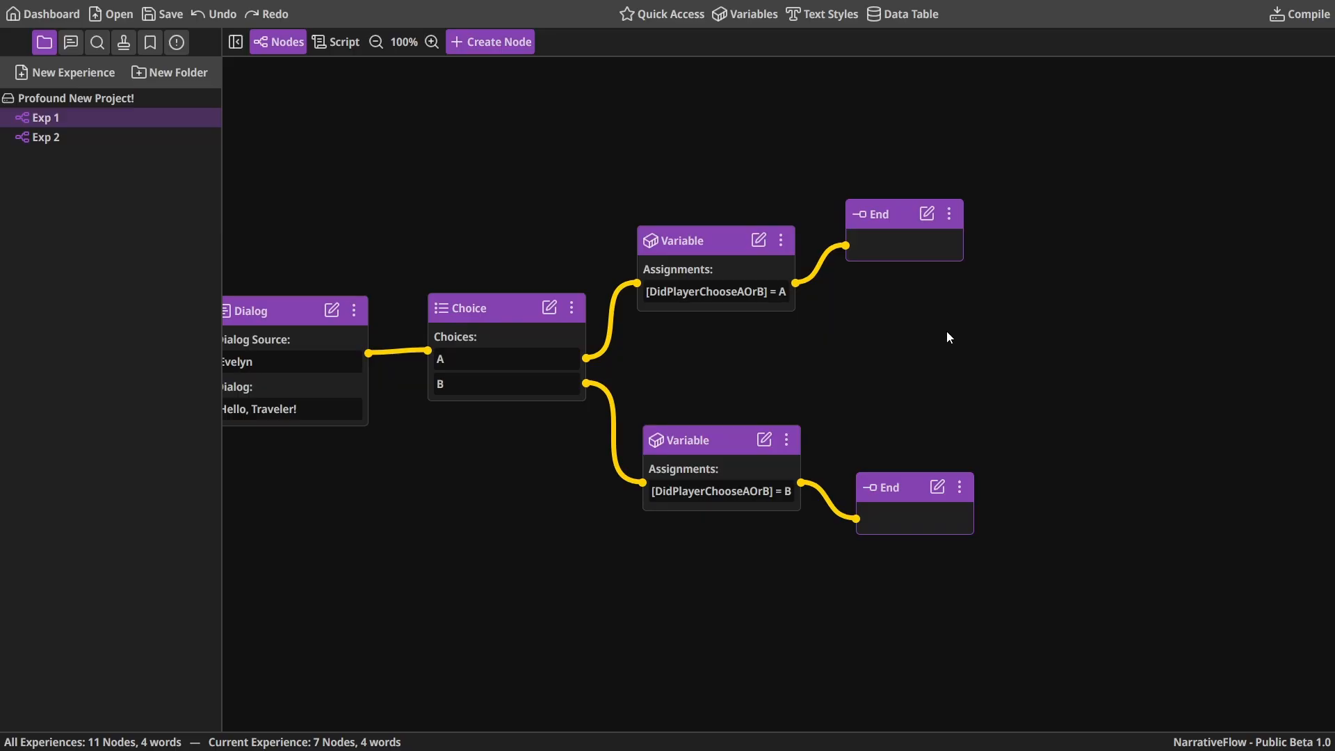
{"action": "left_click", "coordinate": [947, 217]}
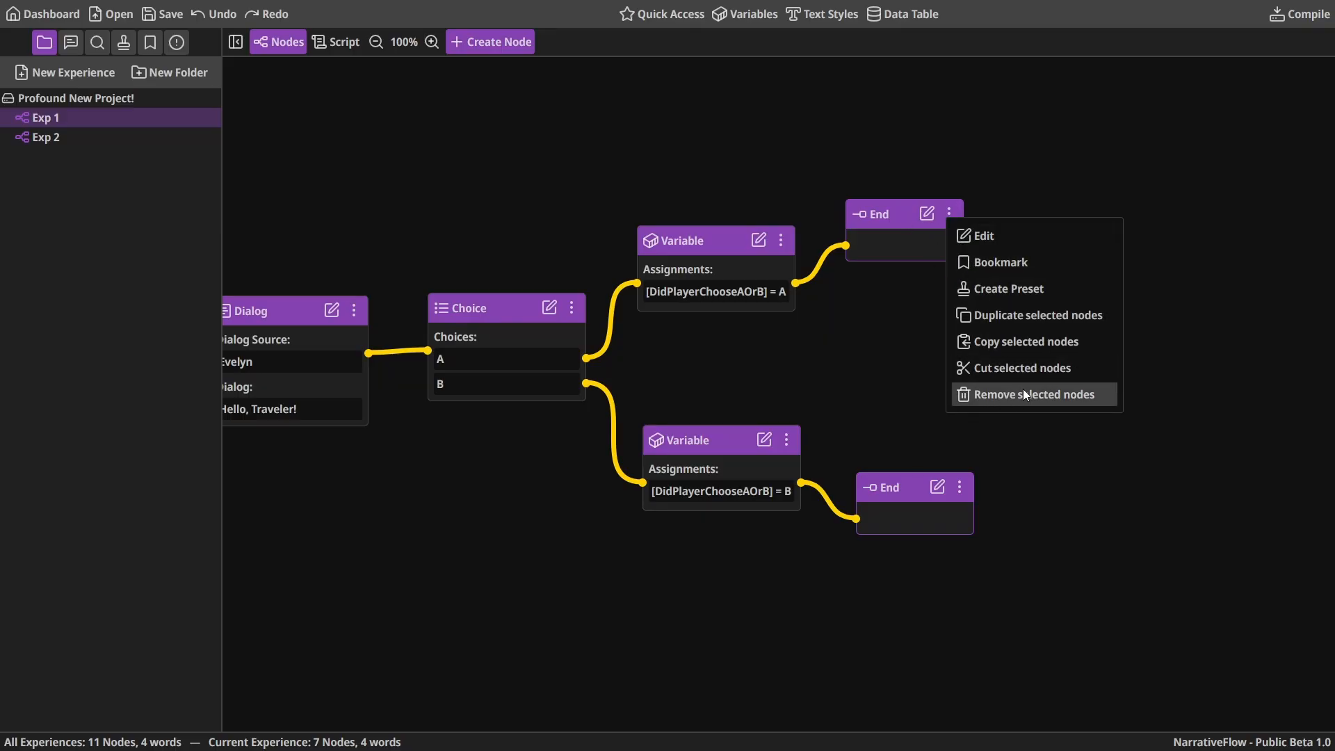
{"action": "left_click", "coordinate": [916, 348]}
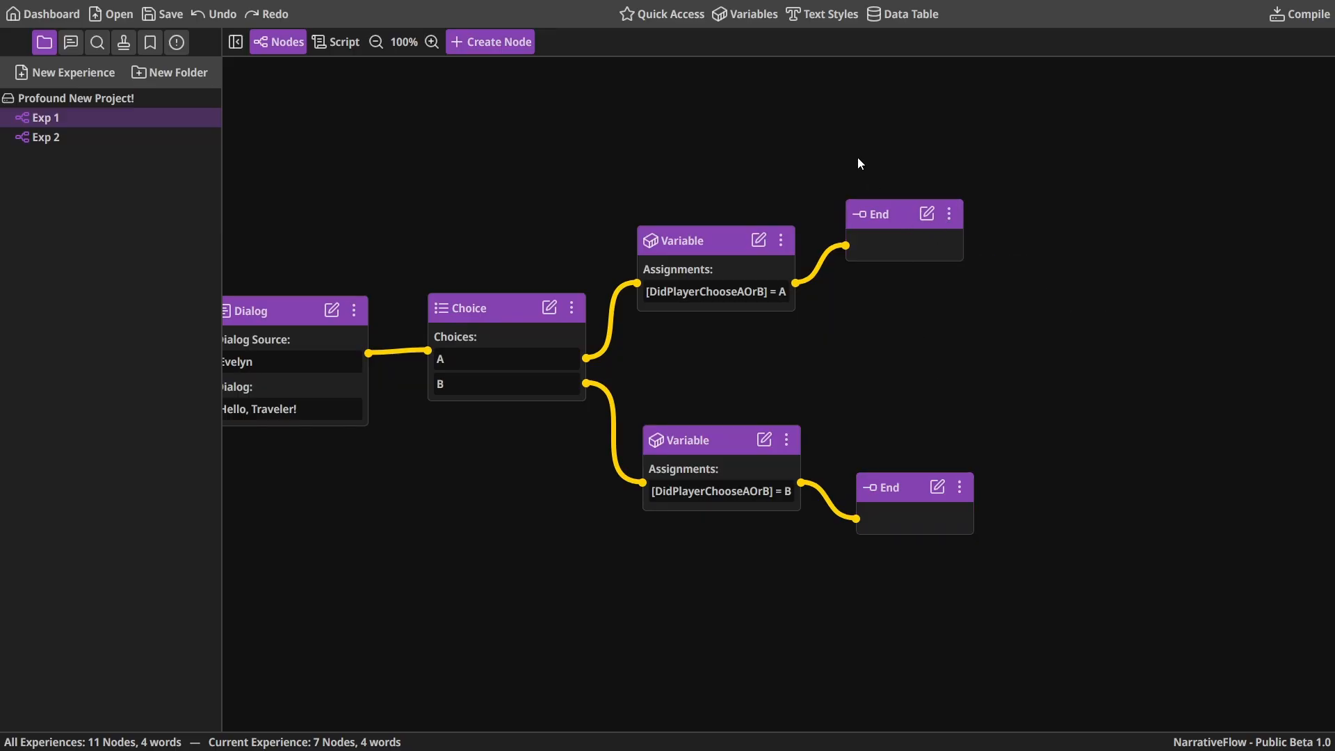
{"action": "right_click", "coordinate": [909, 486]}
{"action": "left_click", "coordinate": [955, 657]}
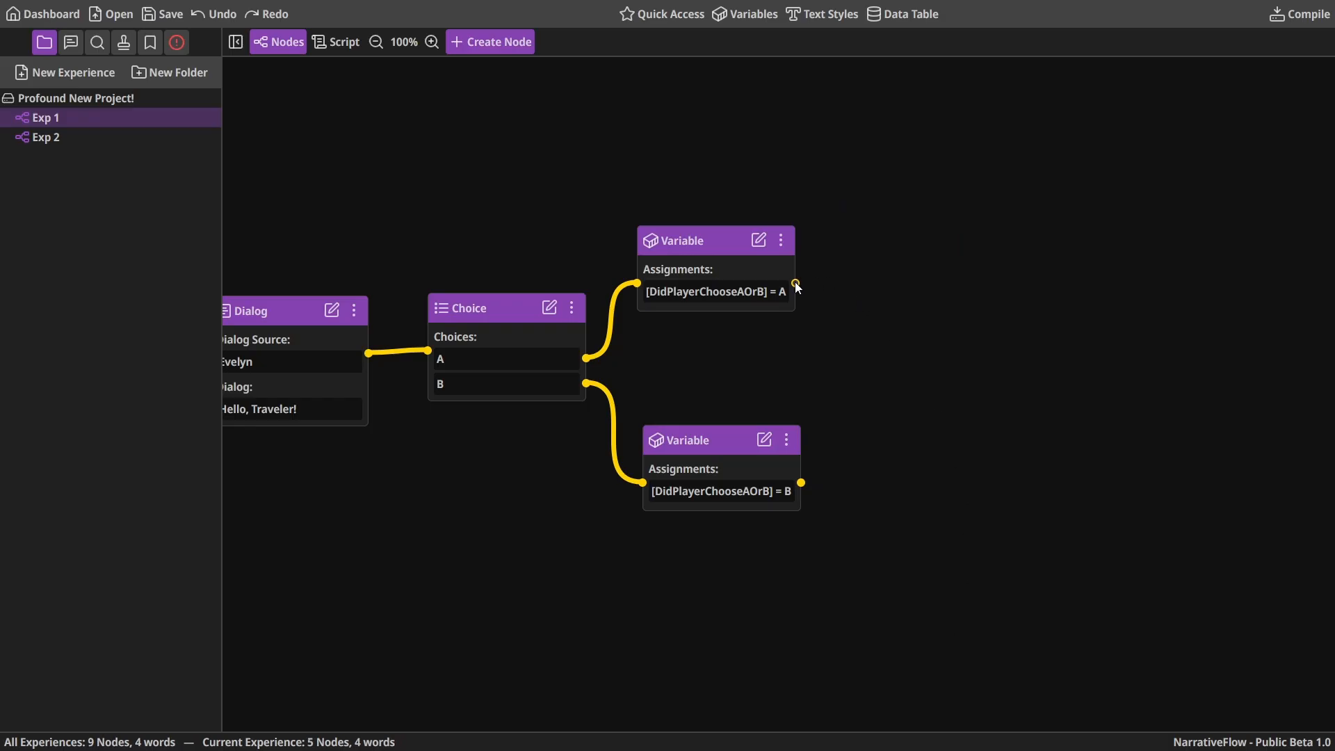
Create a Teleport node after the two Variable nodes and connect both of their outputs to it
{"action": "right_click", "coordinate": [907, 314]}
{"action": "left_click", "coordinate": [799, 285]}
{"action": "left_click_drag", "start_coordinate": [794, 289], "coordinate": [929, 358]}
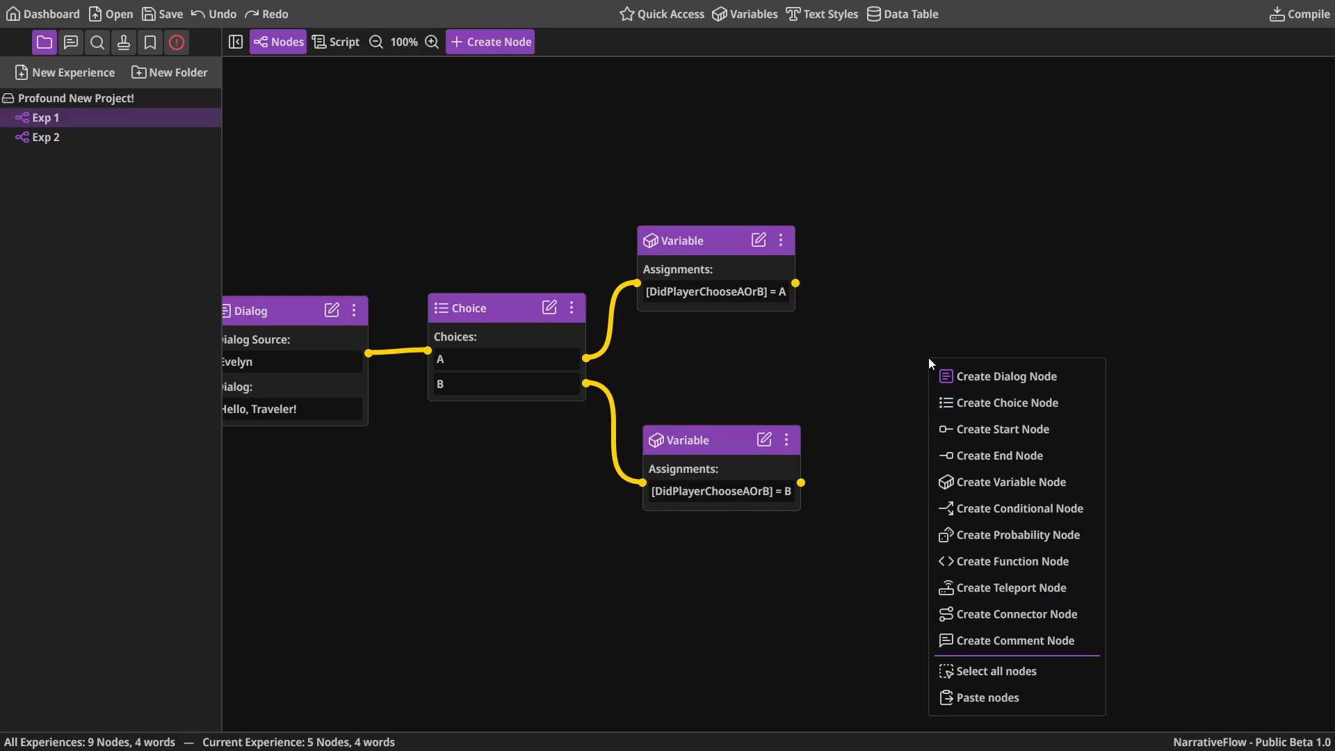
{"action": "left_click", "coordinate": [1011, 589]}
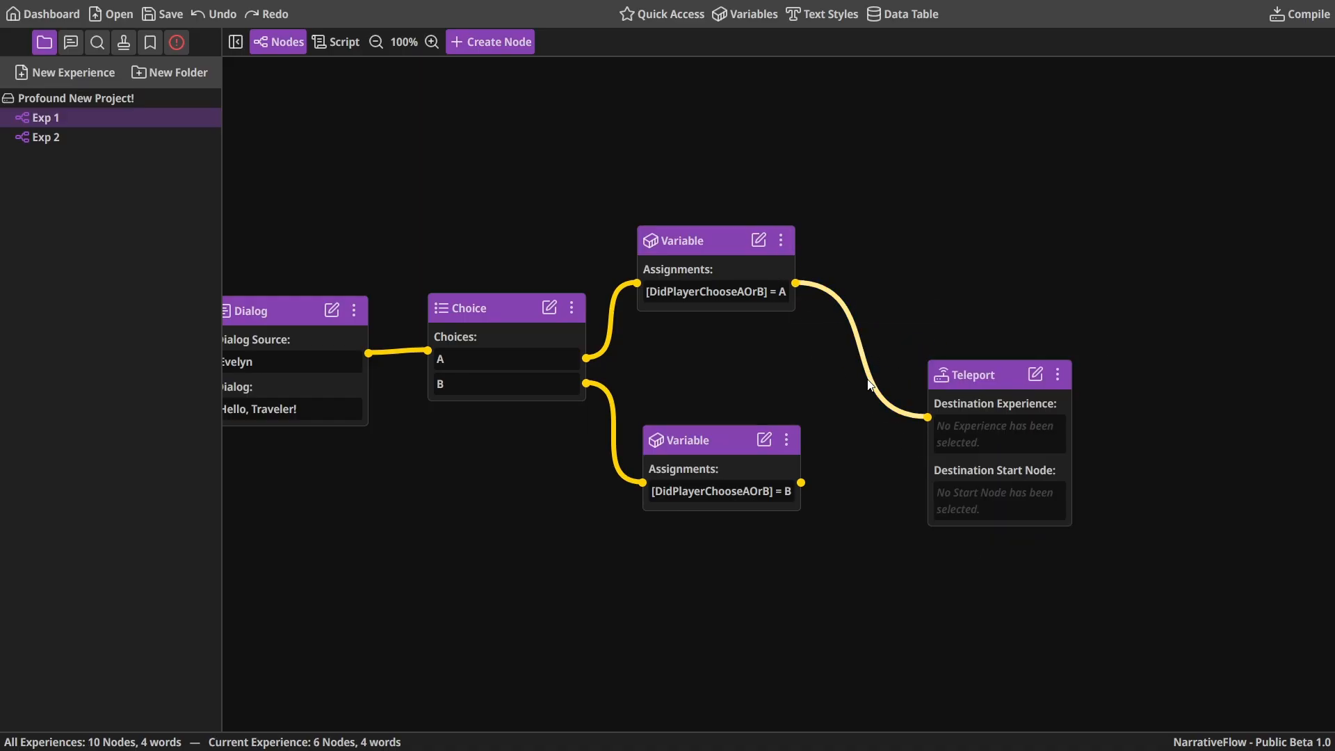
{"action": "left_click_drag", "start_coordinate": [801, 482], "coordinate": [969, 367]}
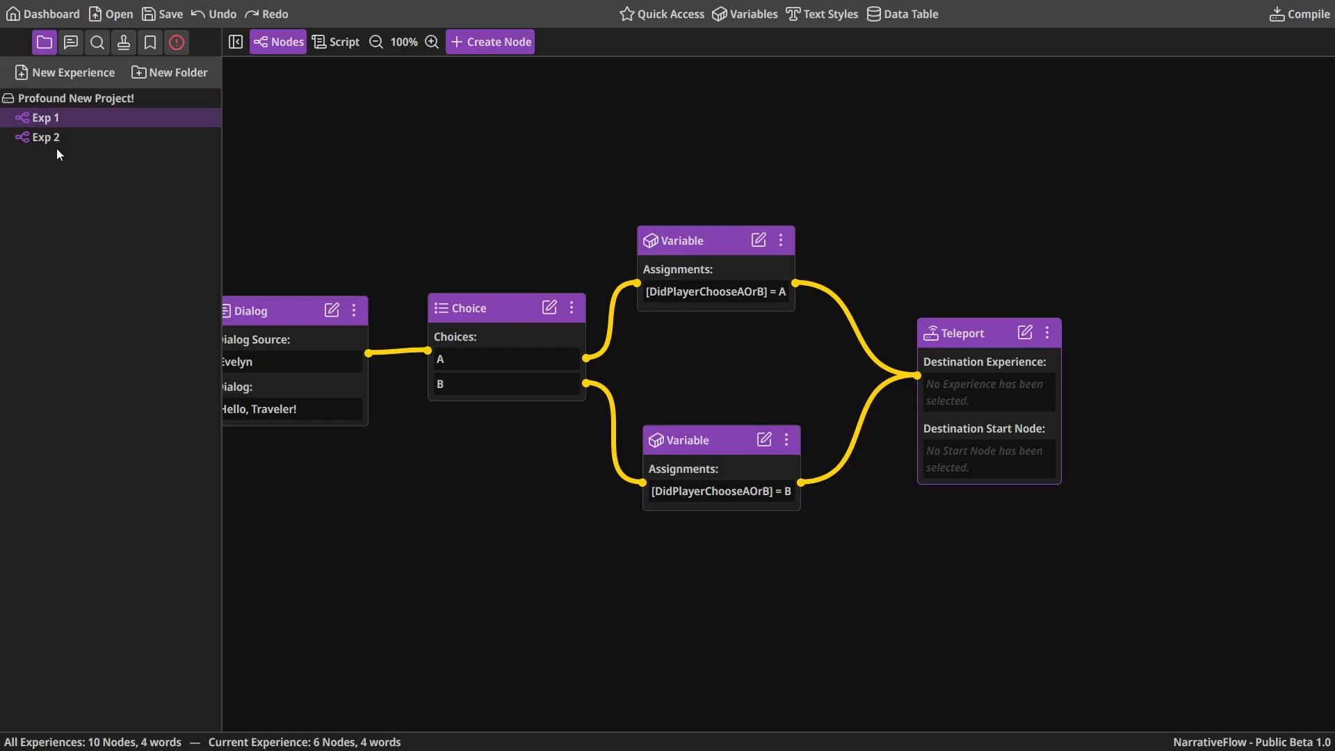
Set the Teleport node's destination experience to Exp 2 and its destination start node to Exp 2 - Start
{"action": "left_click_drag", "start_coordinate": [444, 264], "coordinate": [571, 259]}
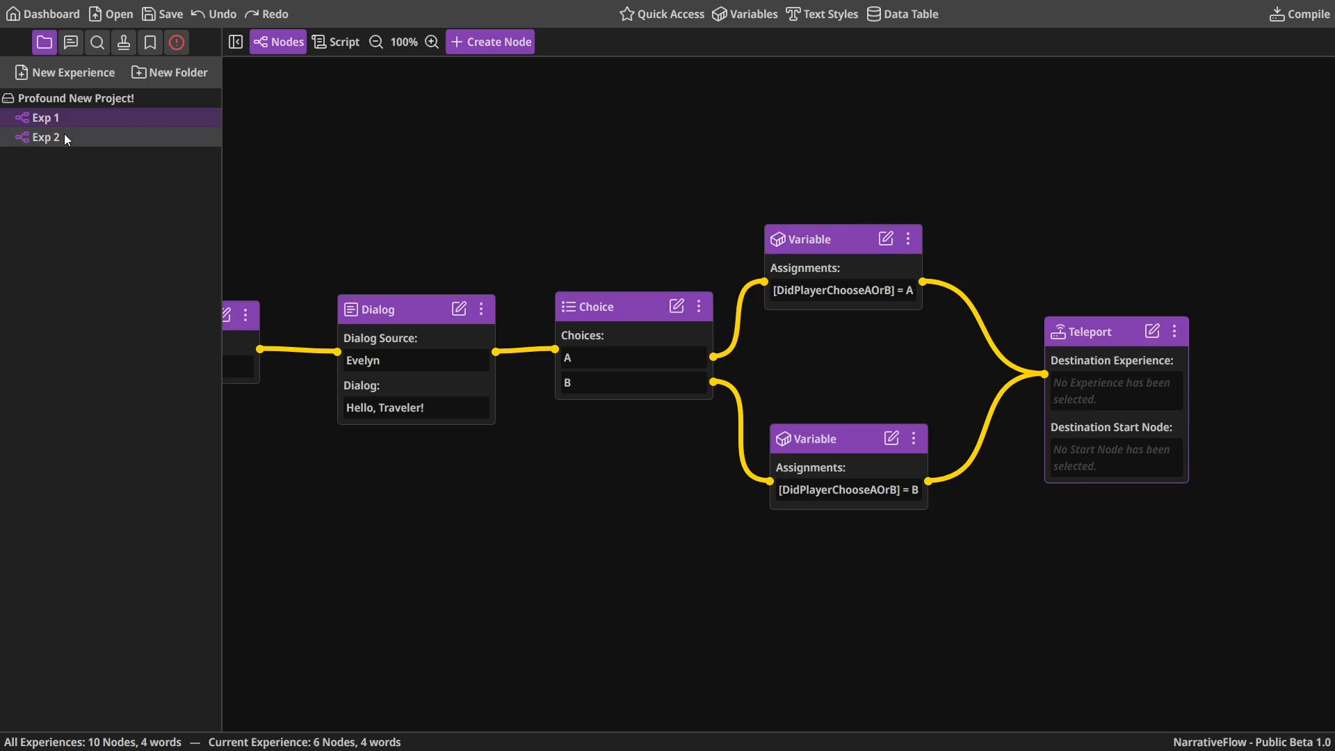
{"action": "left_click_drag", "start_coordinate": [580, 240], "coordinate": [399, 235]}
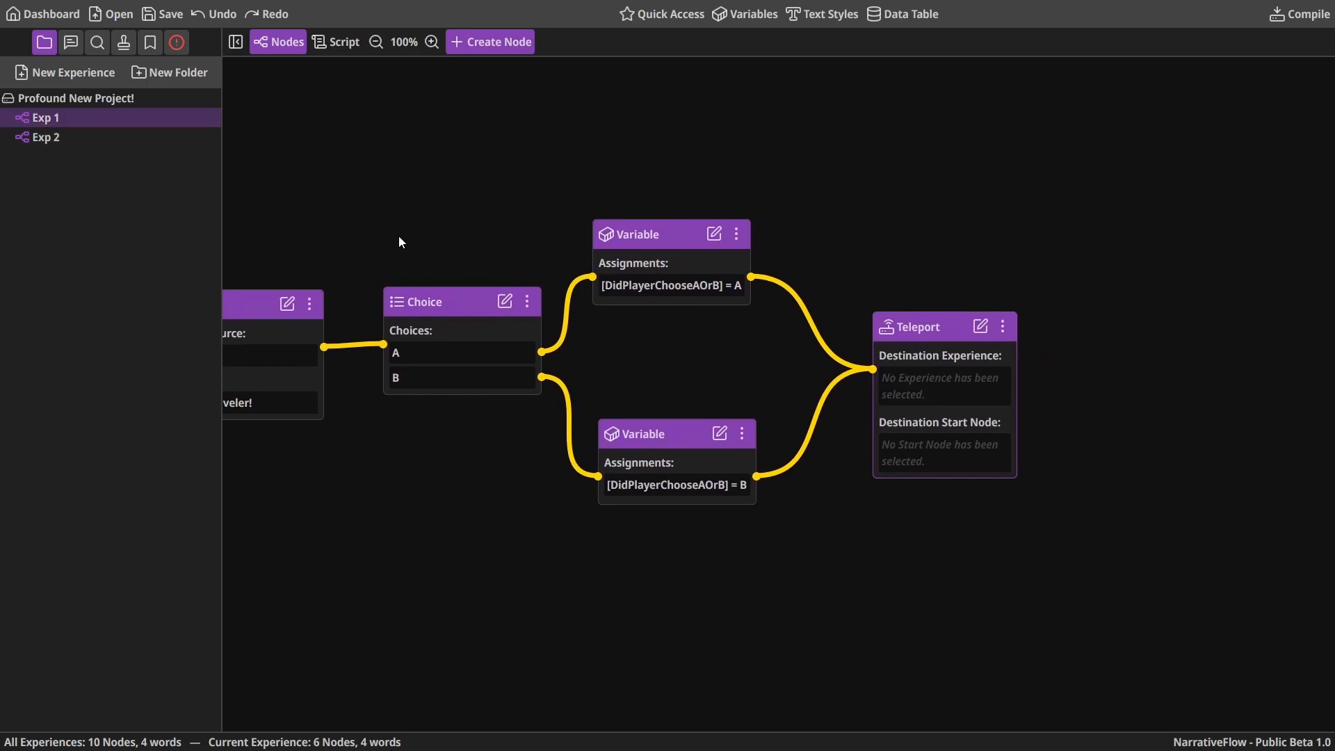
{"action": "left_click", "coordinate": [978, 331]}
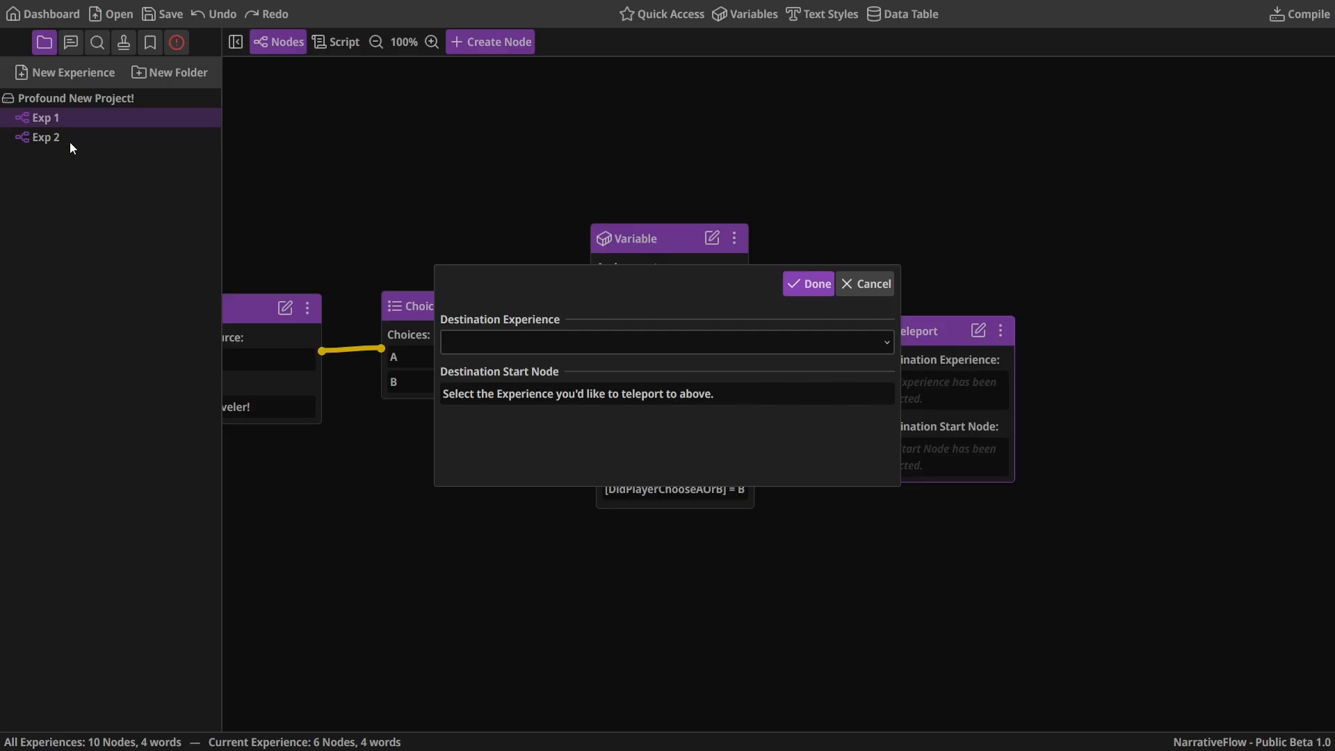
{"action": "left_click", "coordinate": [528, 351]}
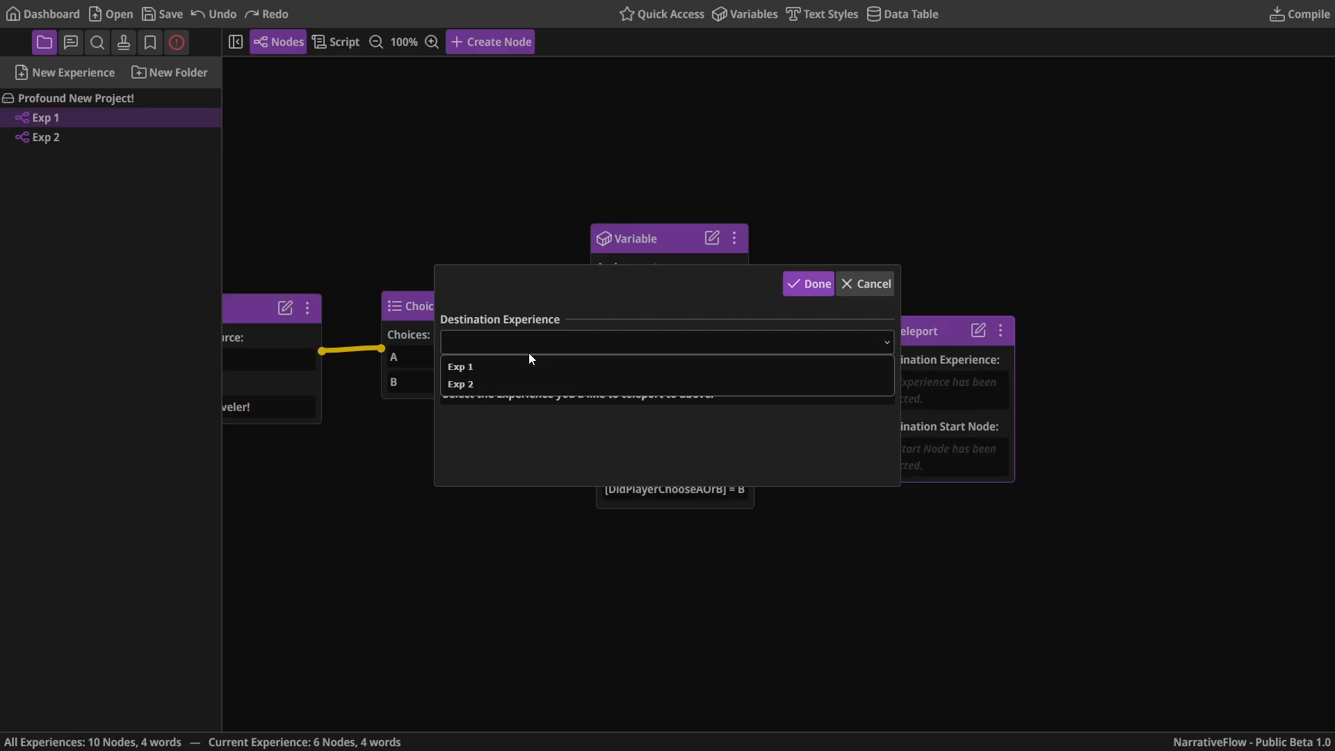
{"action": "left_click", "coordinate": [473, 381]}
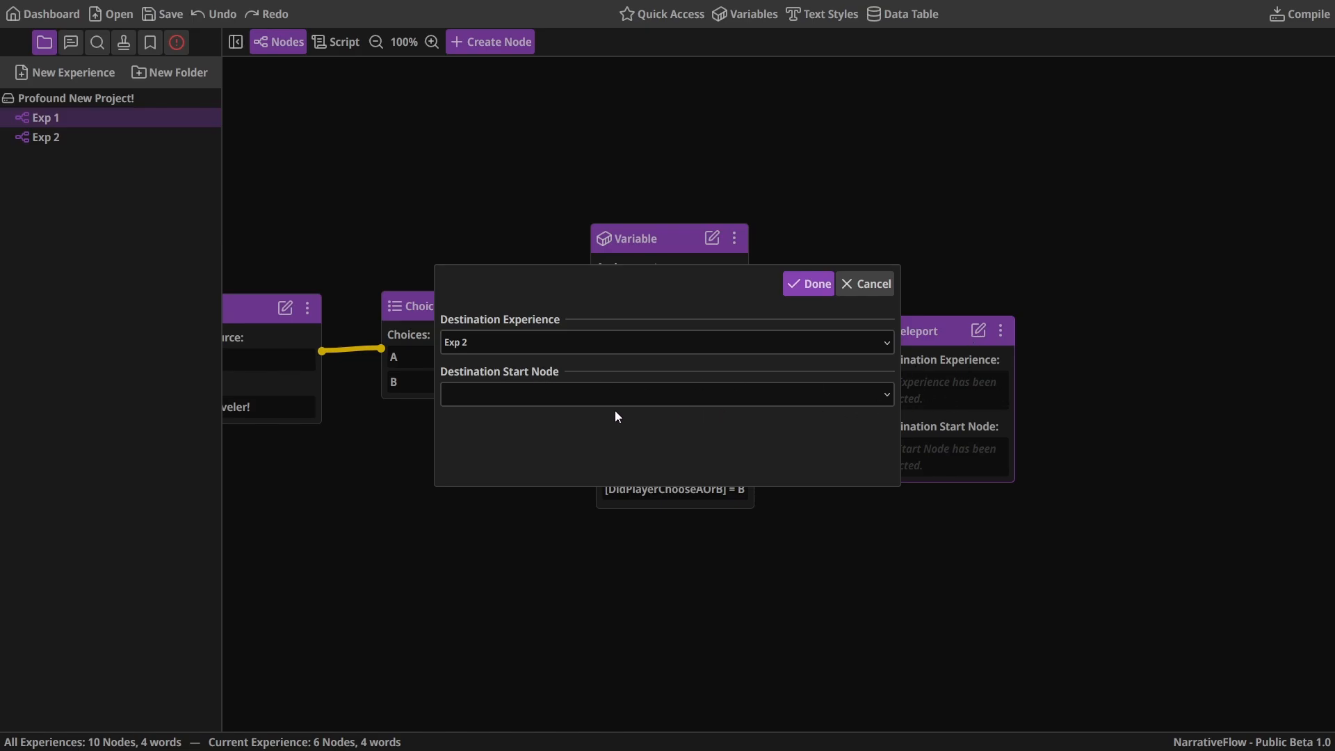
{"action": "left_click", "coordinate": [507, 395]}
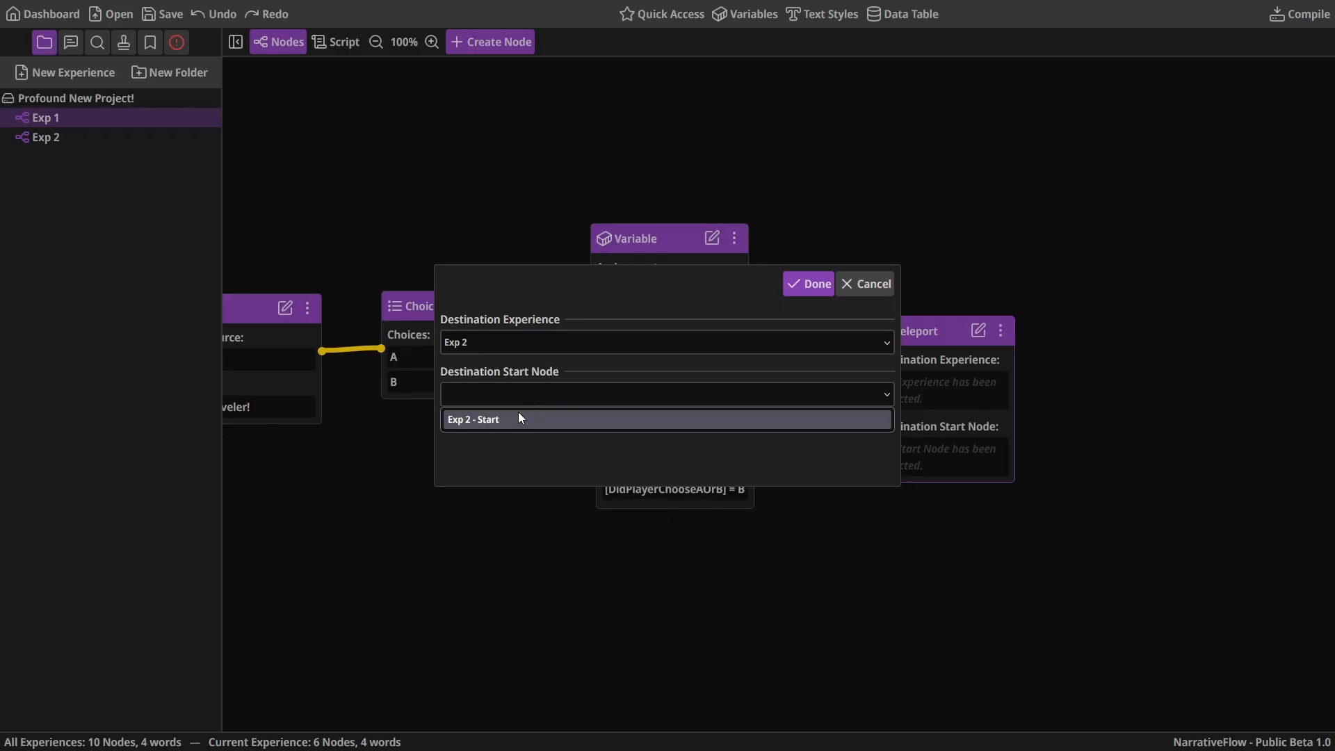
{"action": "left_click", "coordinate": [480, 422]}
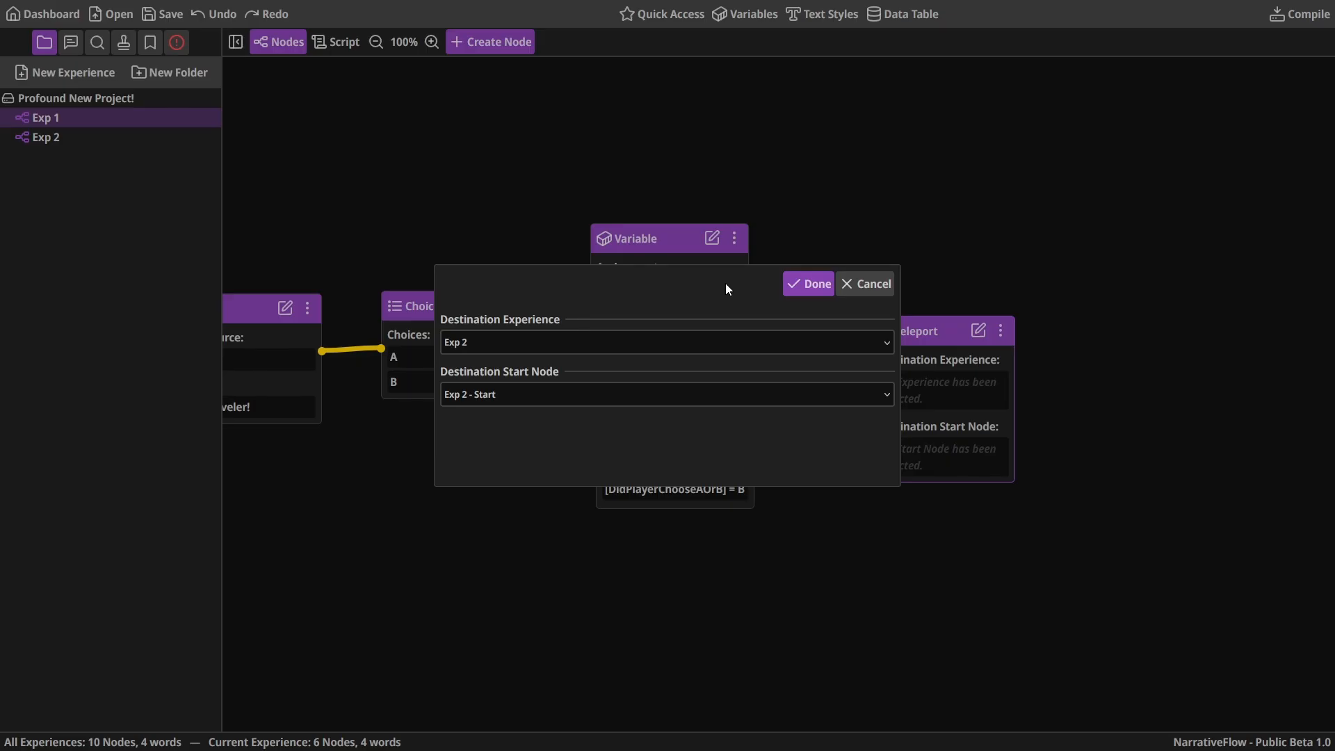
{"action": "left_click", "coordinate": [809, 284]}
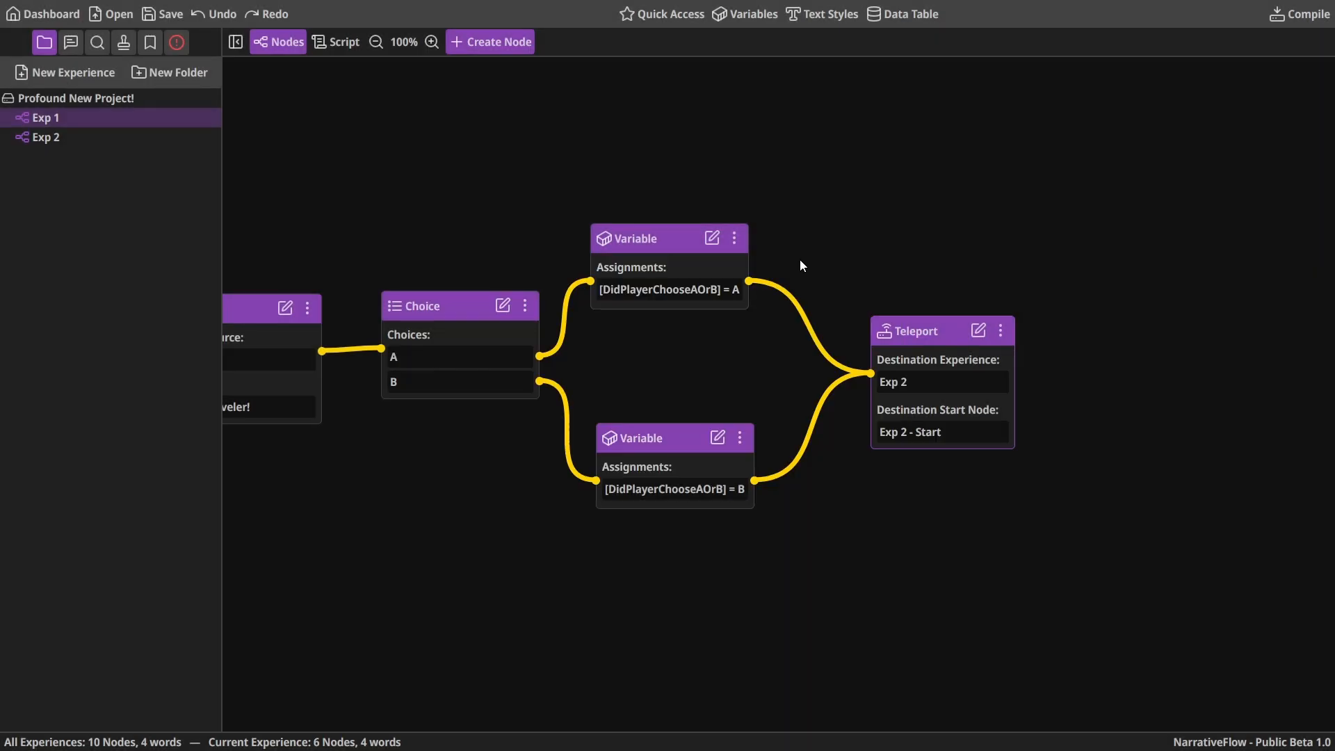
Look over the variables in the Example group and the Exp 1 node chain back to its Start node
{"action": "left_click", "coordinate": [739, 19]}
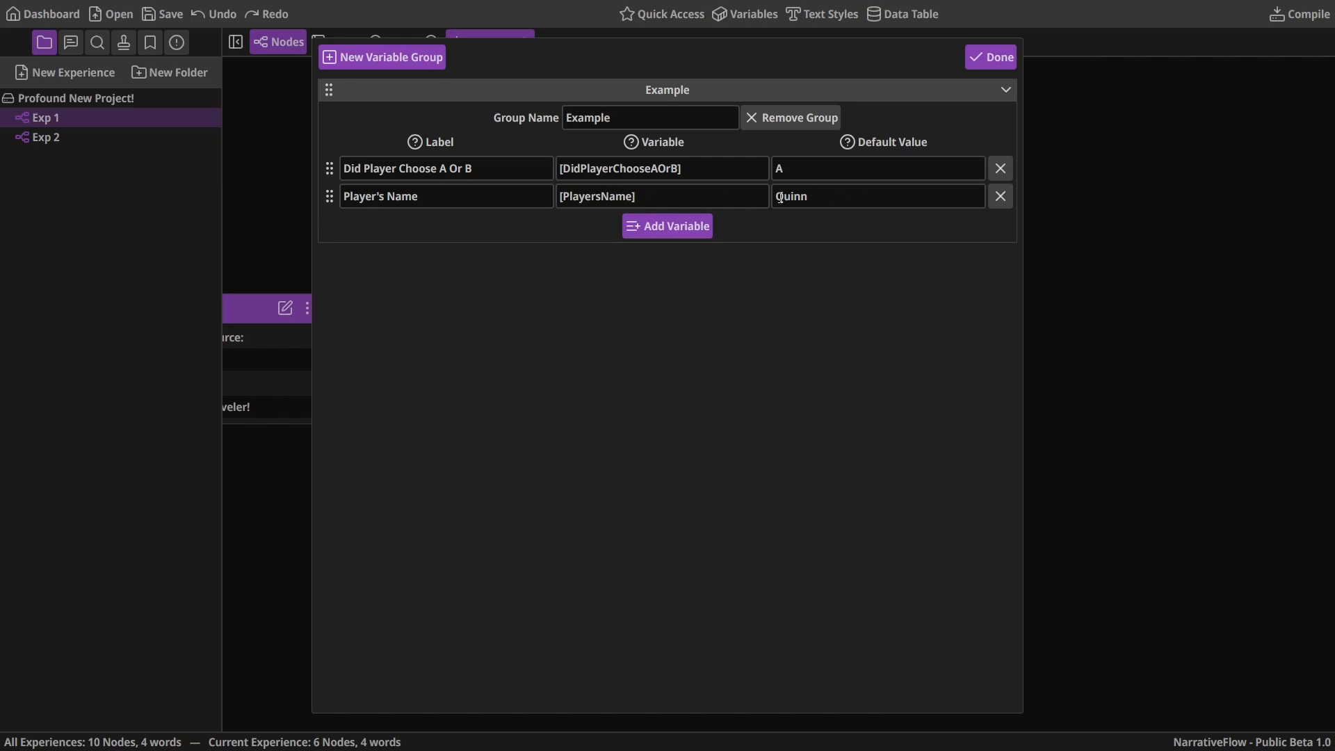
{"action": "left_click", "coordinate": [977, 64]}
{"action": "left_click_drag", "start_coordinate": [483, 195], "coordinate": [680, 191]}
{"action": "left_click_drag", "start_coordinate": [539, 207], "coordinate": [637, 200]}
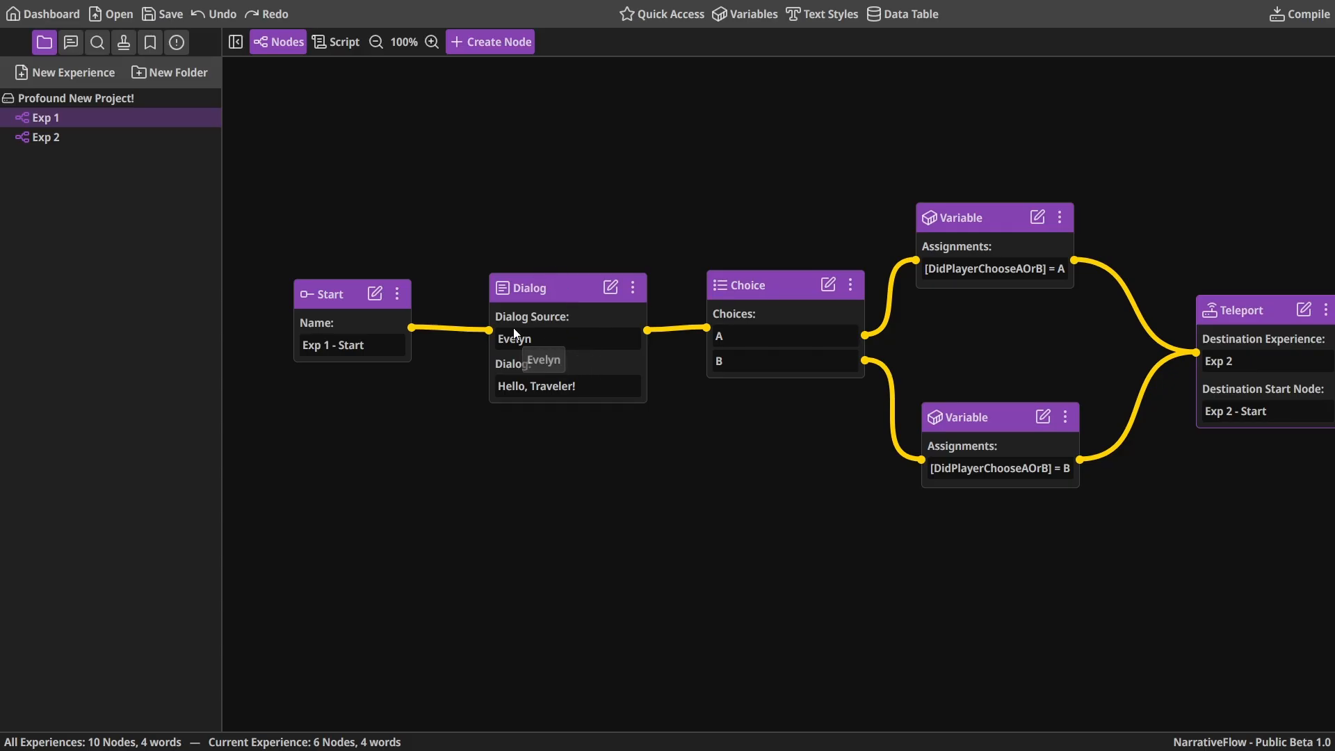
Replace "Traveler" in the Exp 1 Dialog node's text with the Player's Name variable and check that variable's entry in the Example group
{"action": "left_click", "coordinate": [610, 286]}
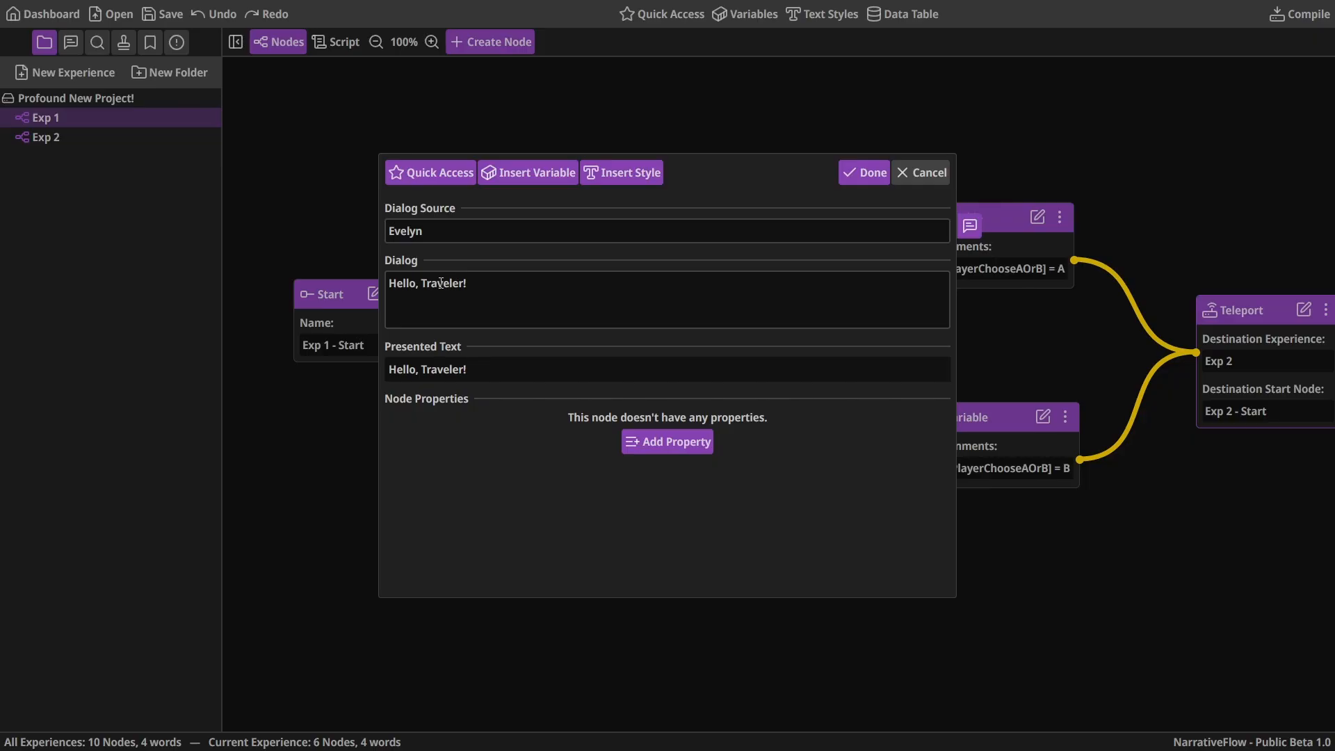
{"action": "double_click", "coordinate": [440, 283]}
{"action": "key", "text": "BackSpace"}
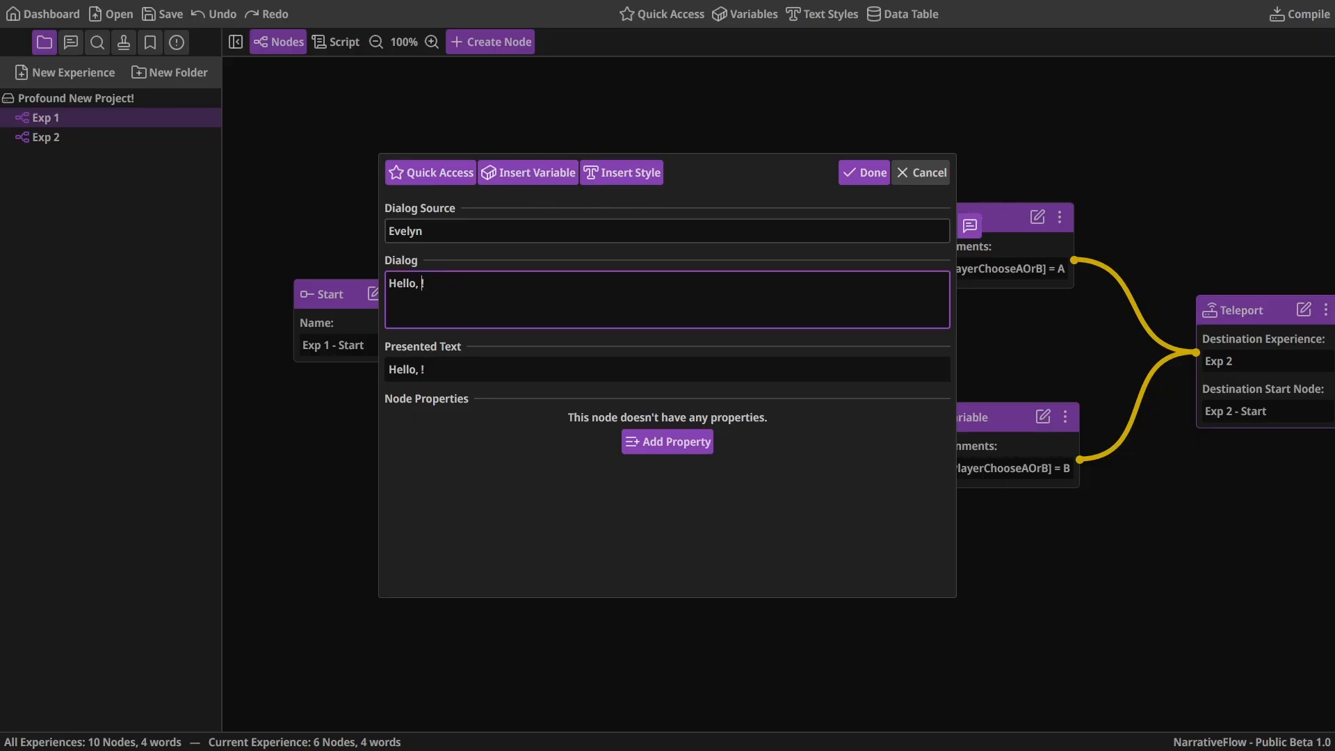
{"action": "left_click", "coordinate": [535, 169]}
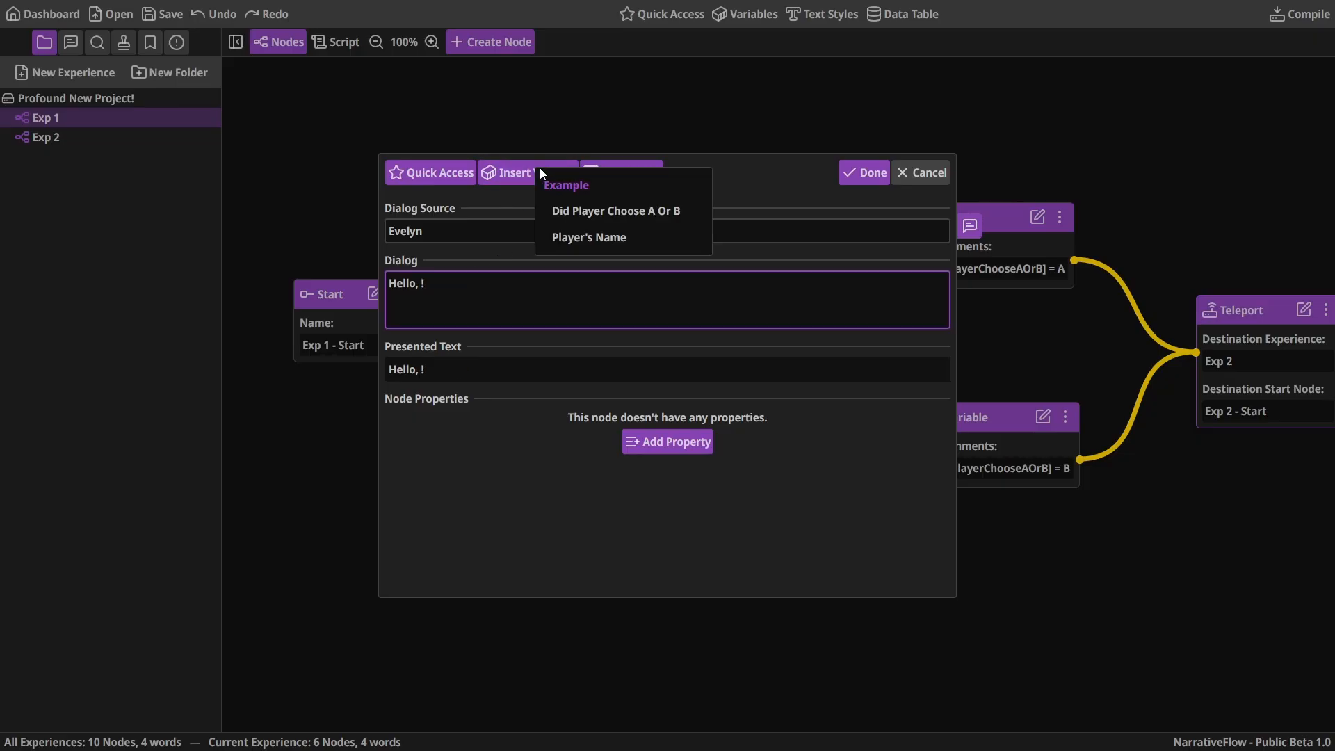
{"action": "left_click", "coordinate": [583, 238]}
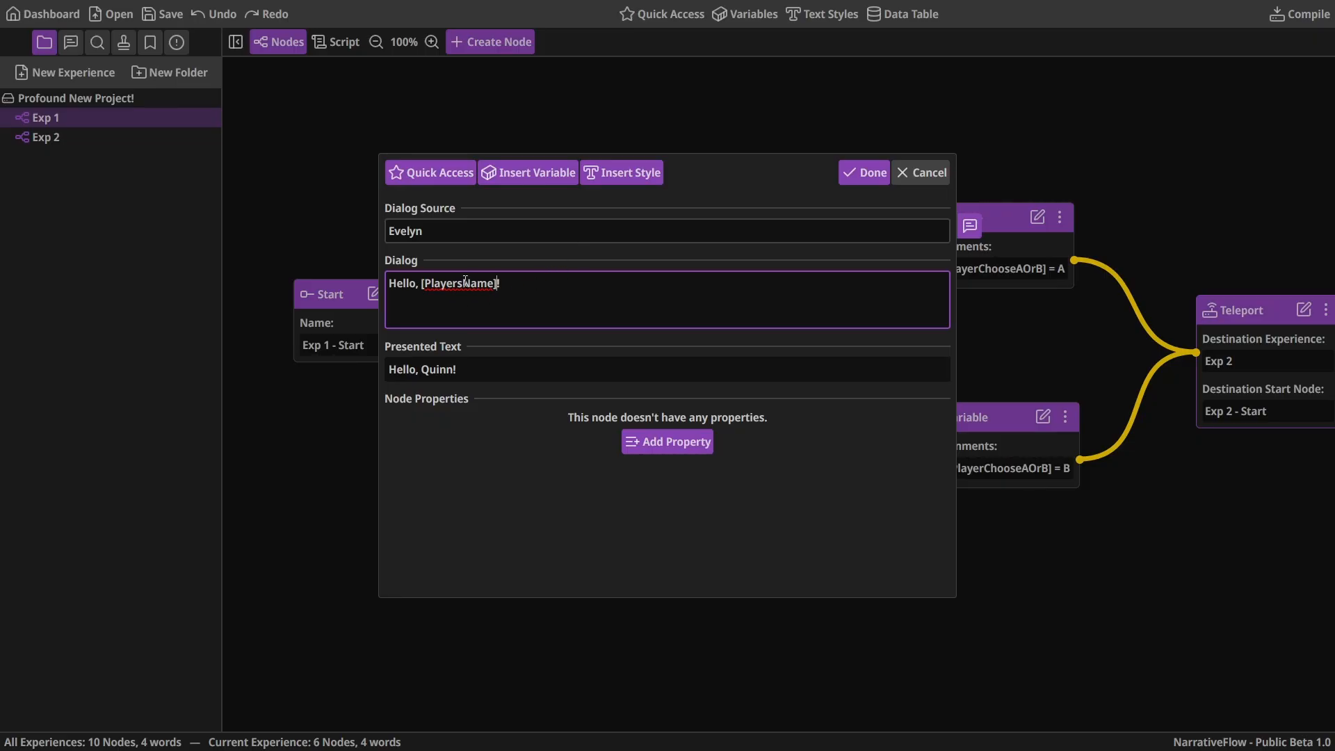
{"action": "left_click", "coordinate": [864, 172]}
{"action": "left_click", "coordinate": [737, 16]}
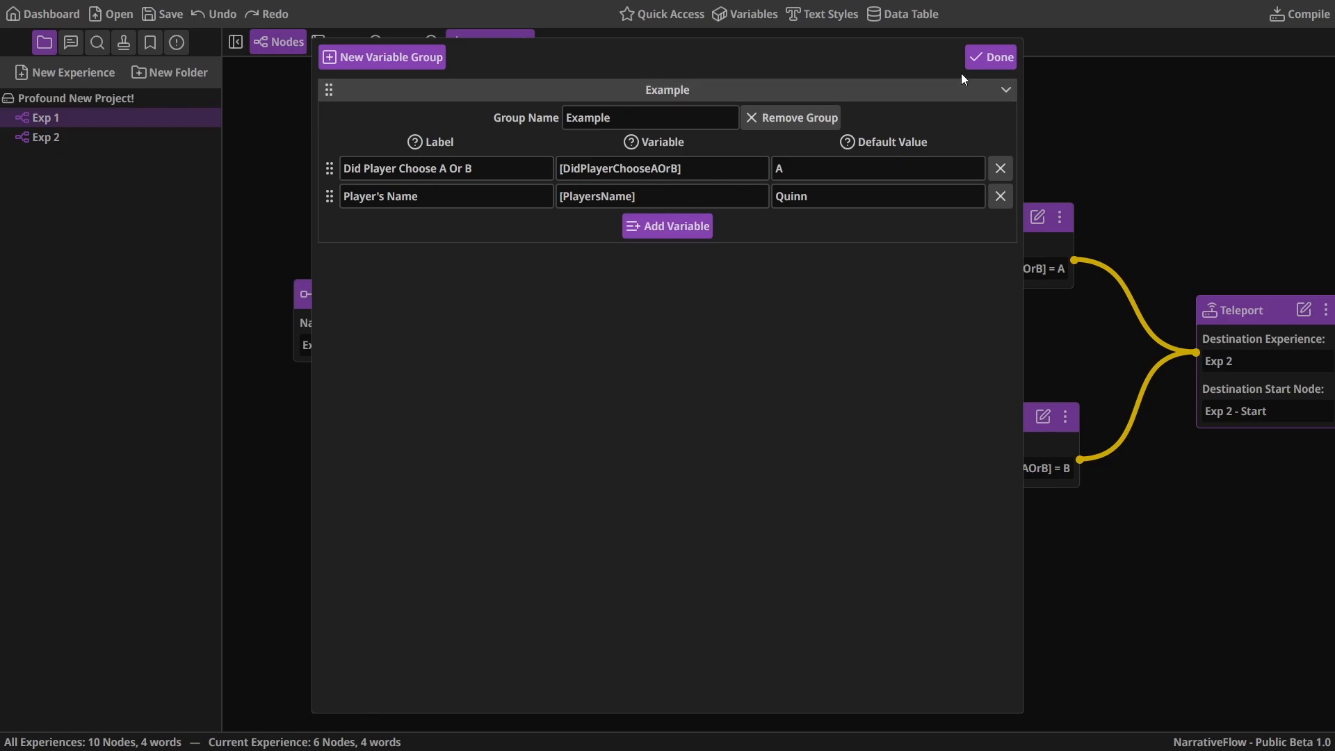
{"action": "left_click", "coordinate": [983, 55]}
{"action": "left_click", "coordinate": [609, 289]}
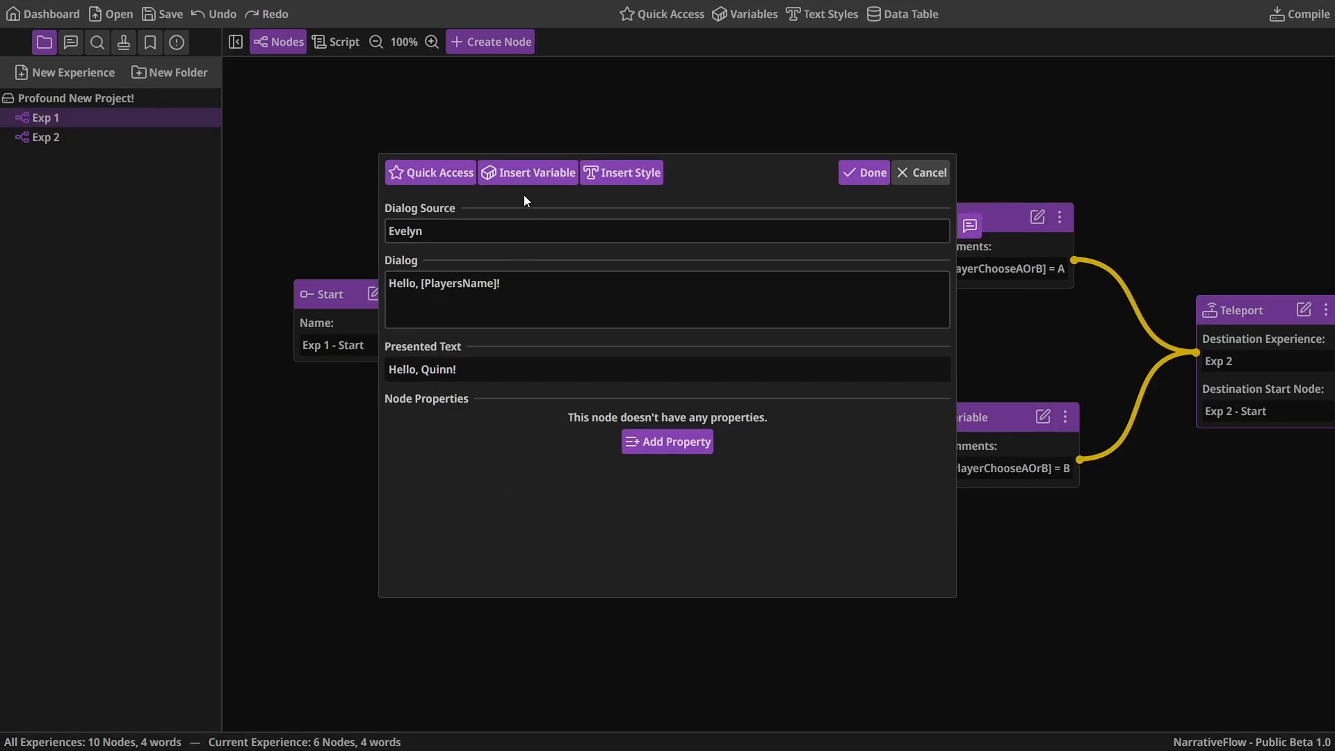
{"action": "left_click", "coordinate": [848, 173]}
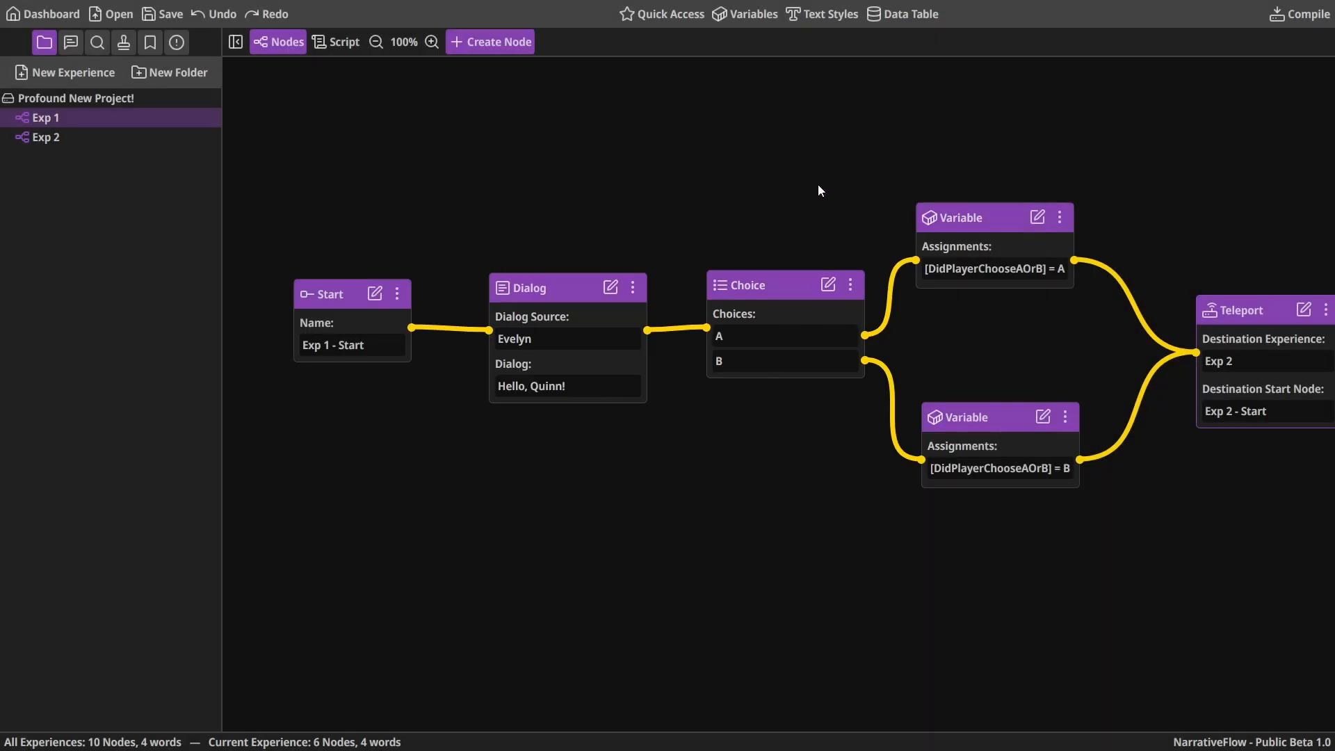
Replace the text of Choice 2 in the Exp 1 Choice node with the Player's Name variable
{"action": "left_click", "coordinate": [828, 285]}
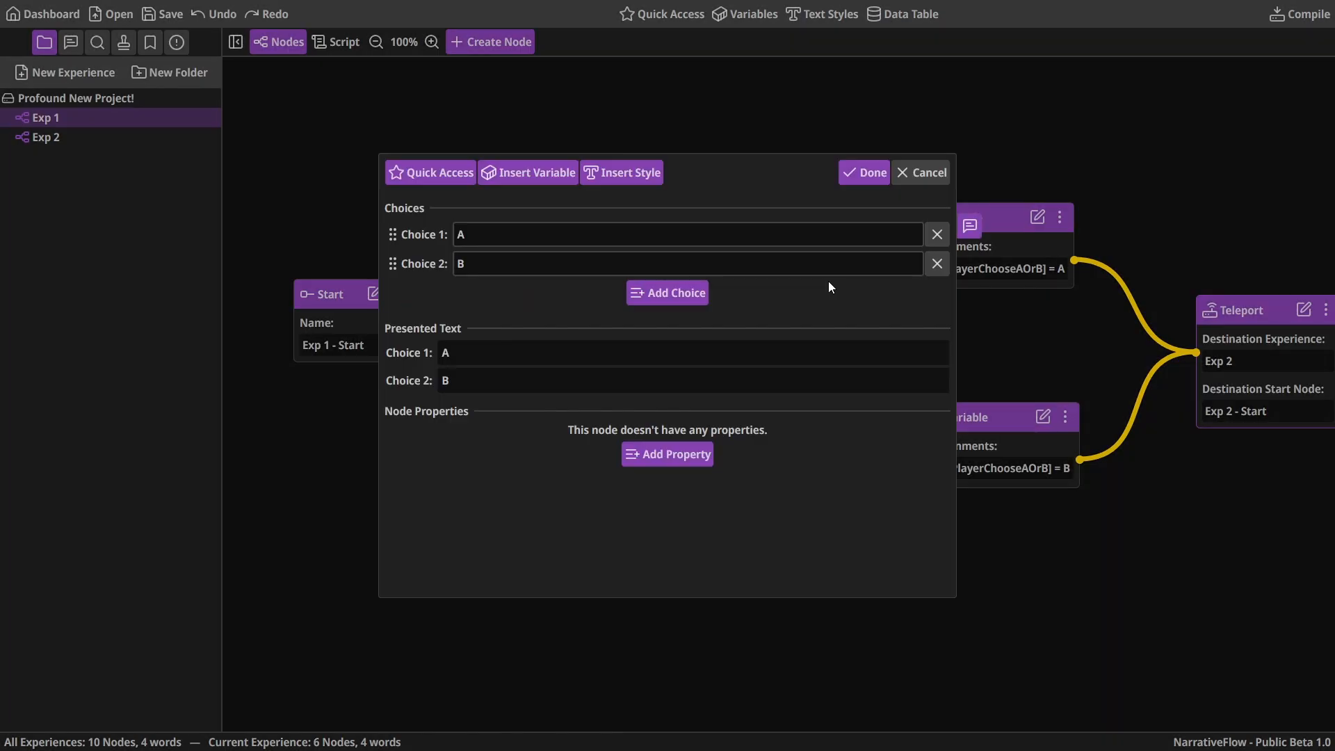
{"action": "left_click", "coordinate": [494, 265]}
{"action": "key", "text": "BackSpace"}
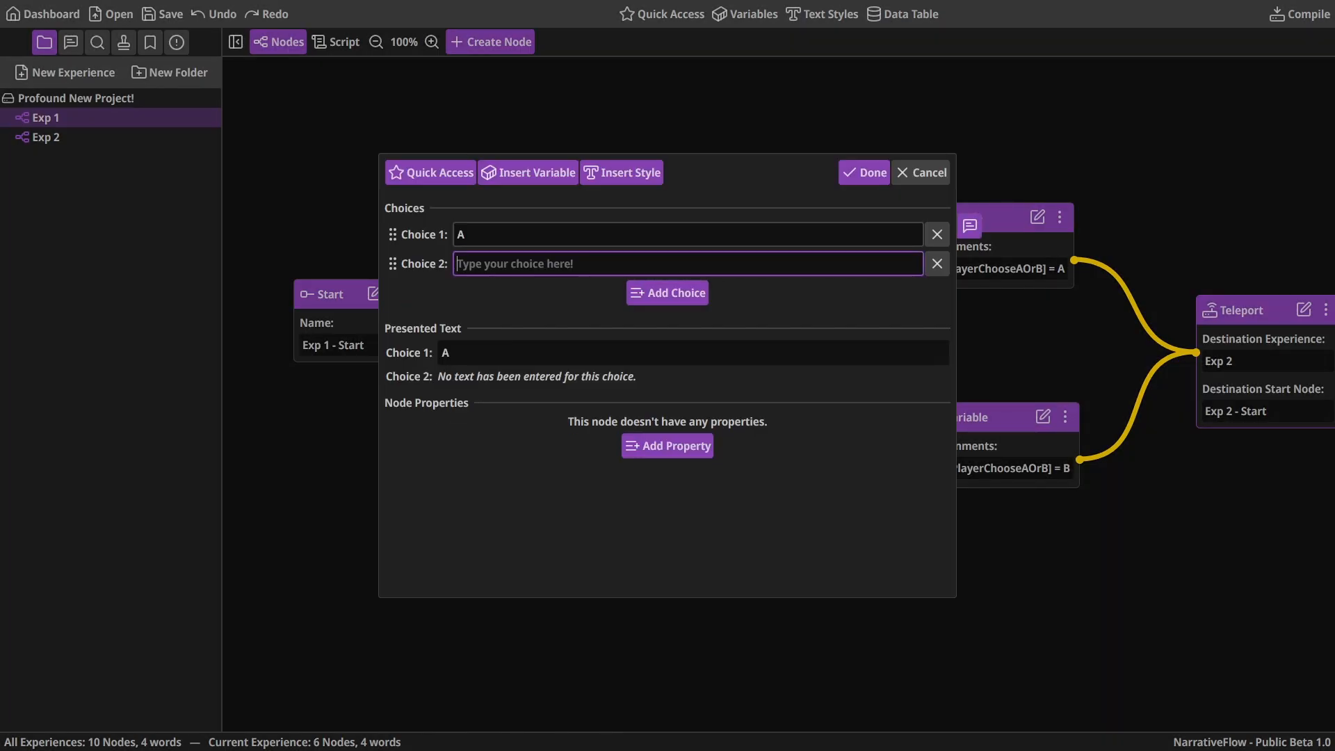
{"action": "left_click", "coordinate": [529, 173]}
{"action": "left_click", "coordinate": [579, 237]}
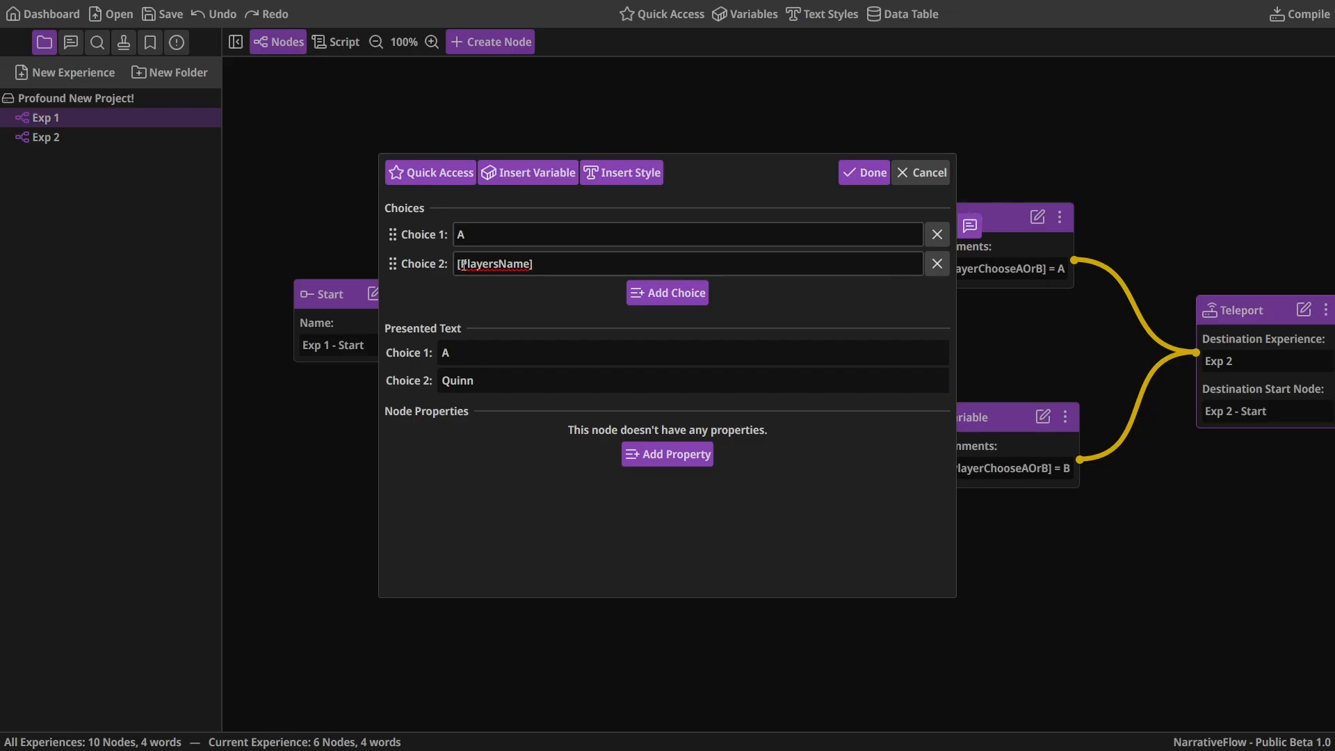
{"action": "left_click_drag", "start_coordinate": [696, 195], "coordinate": [745, 168]}
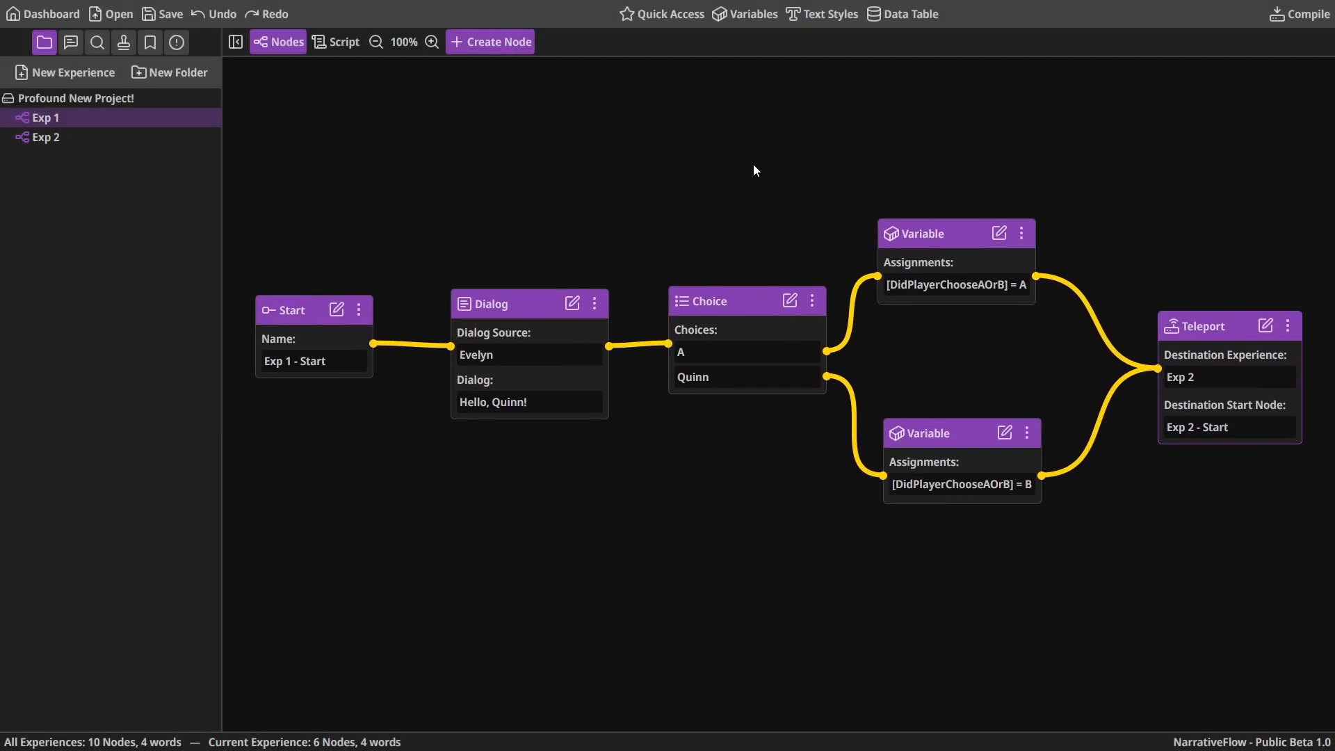
Add a variable labelled Player's Reputation to the Example group with a default value of 50
{"action": "left_click", "coordinate": [746, 14]}
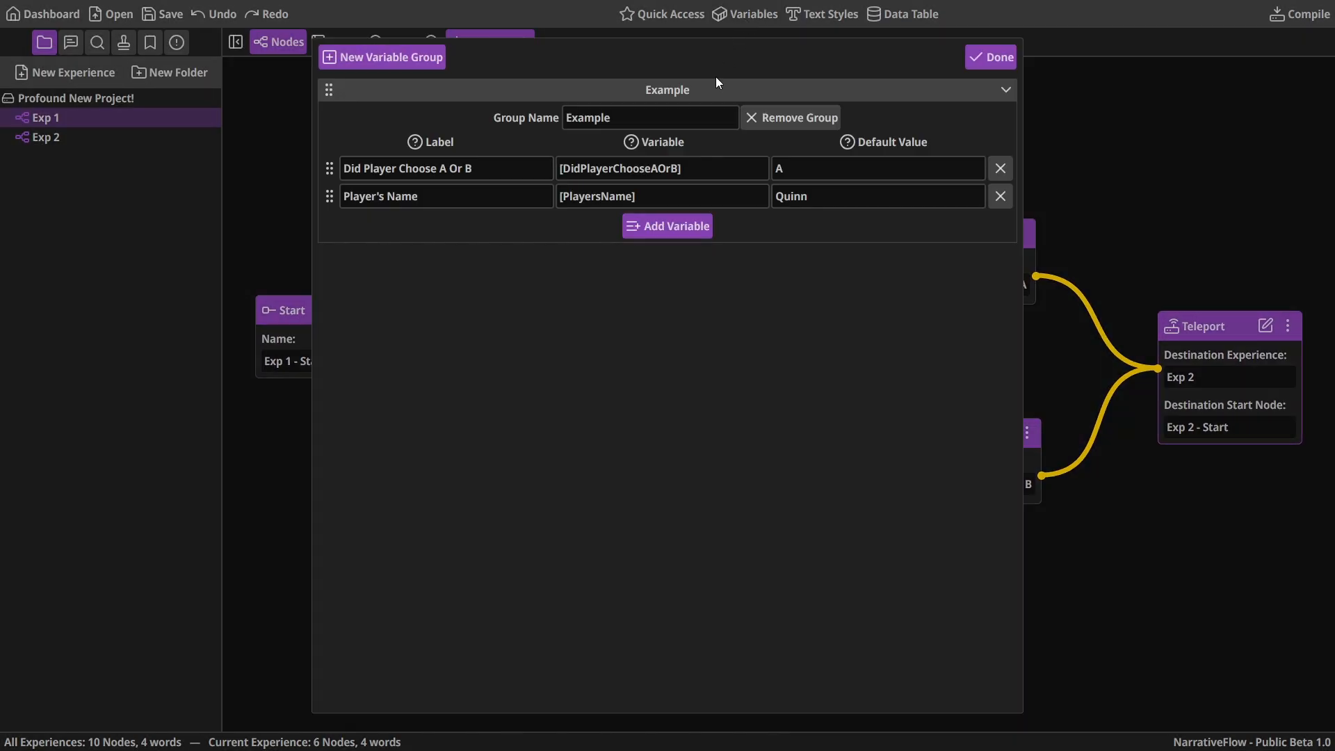
{"action": "left_click", "coordinate": [663, 226]}
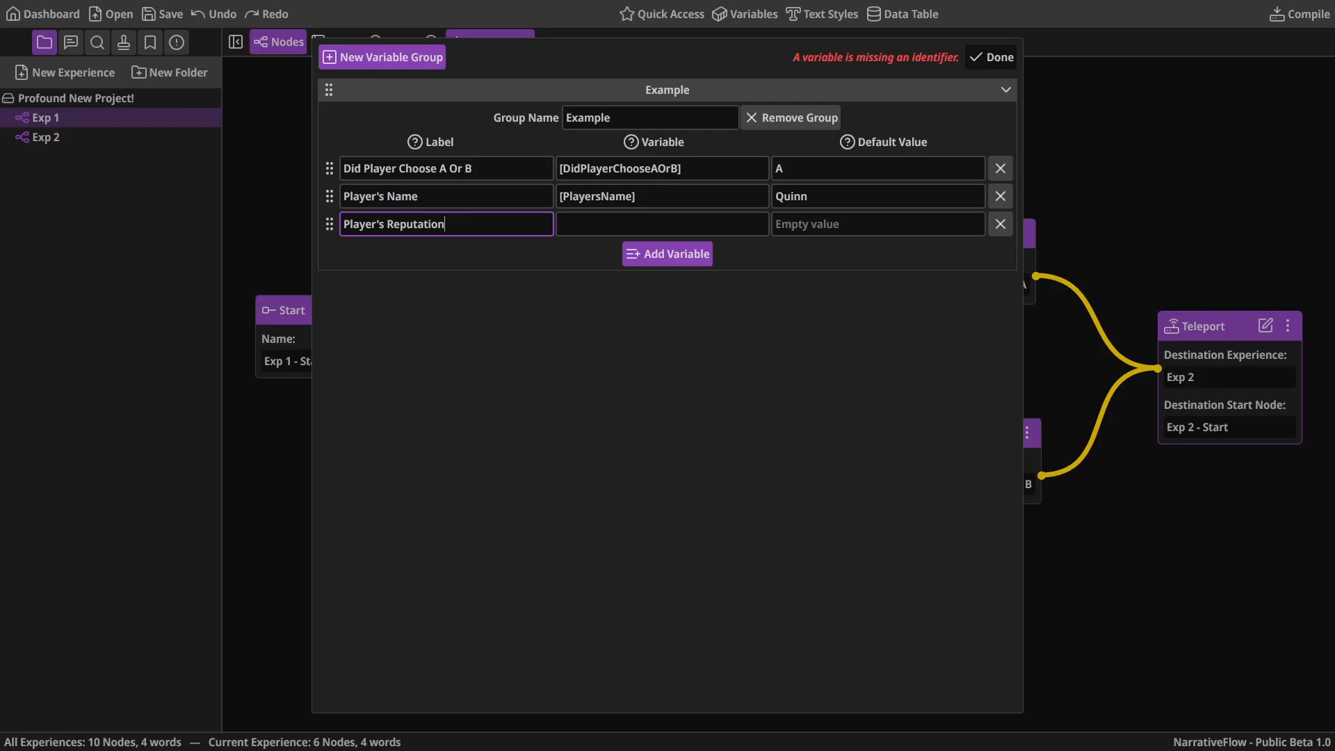
{"action": "key", "text": "Tab"}
{"action": "key", "text": "Tab"}
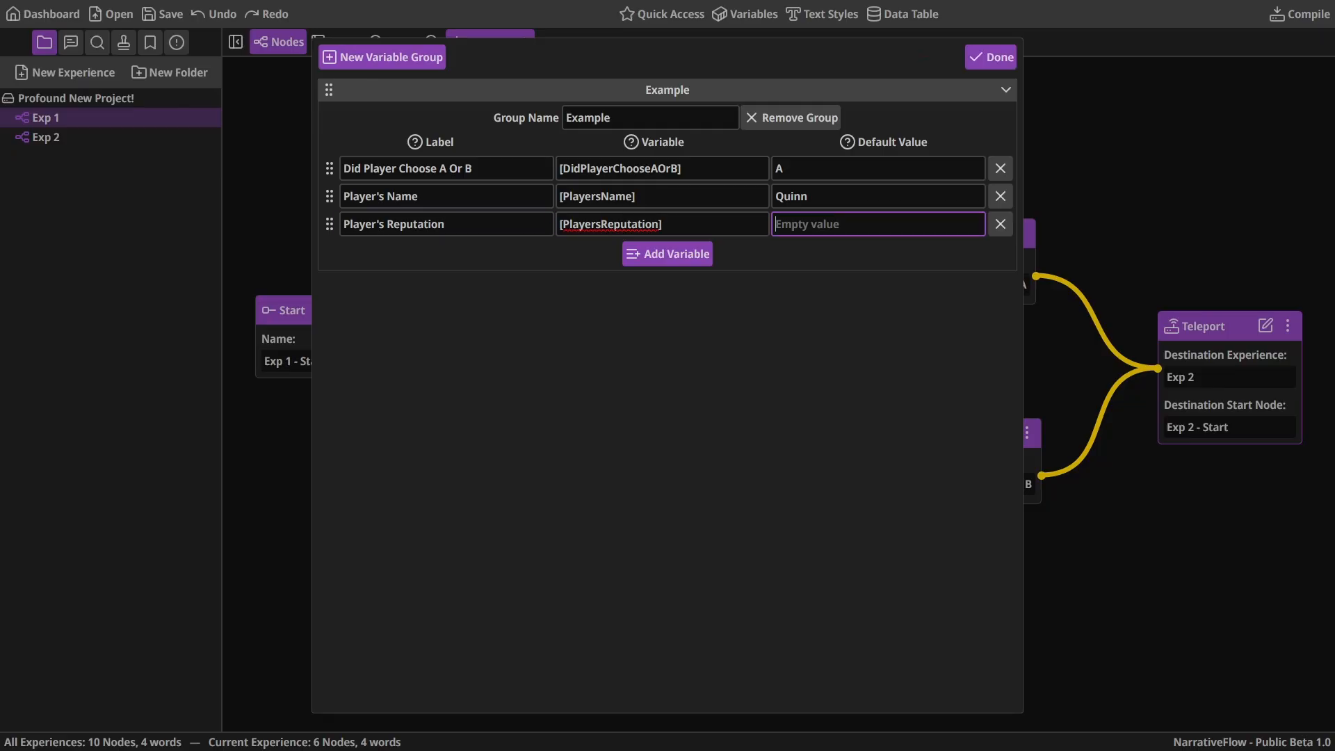
{"action": "type", "text": "0"}
{"action": "double_click", "coordinate": [809, 229]}
{"action": "type", "text": "50"}
{"action": "left_click", "coordinate": [781, 303]}
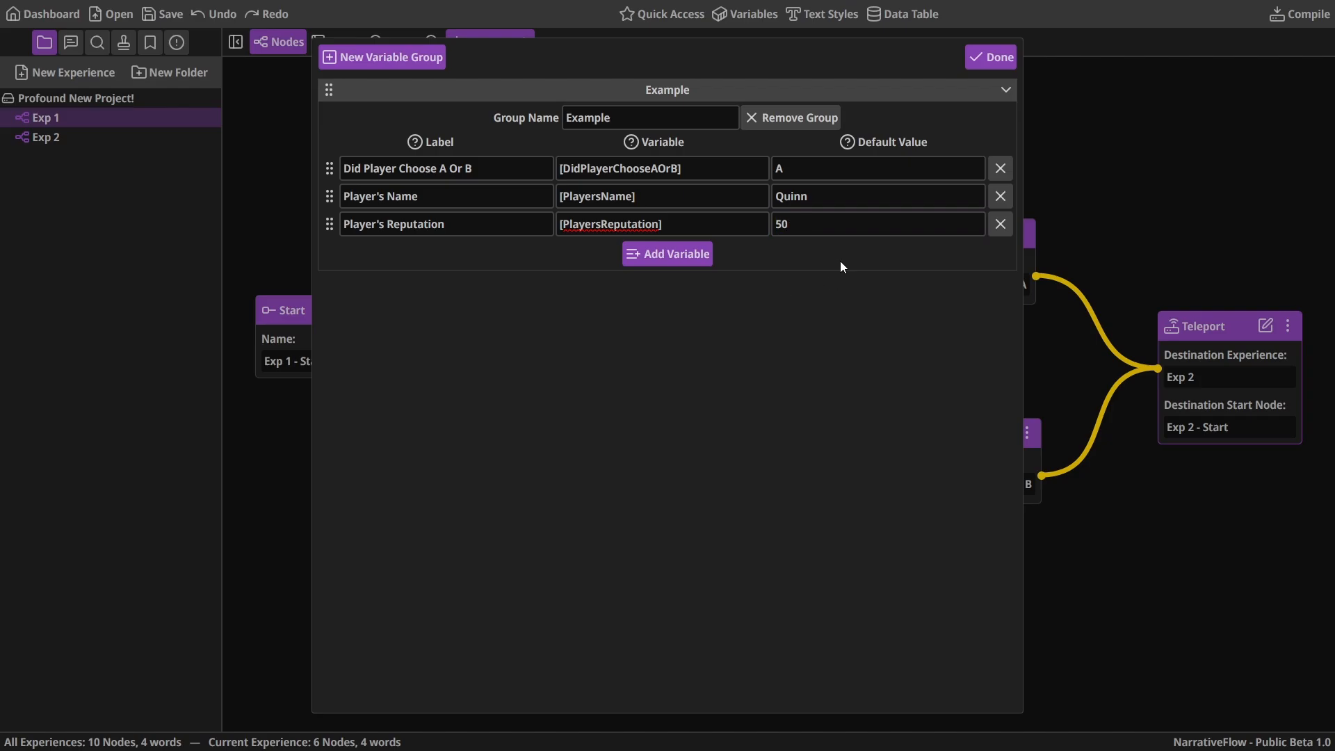
Add a variable labelled Required Reputation to the Example group with a default value of 35
{"action": "left_click", "coordinate": [667, 254]}
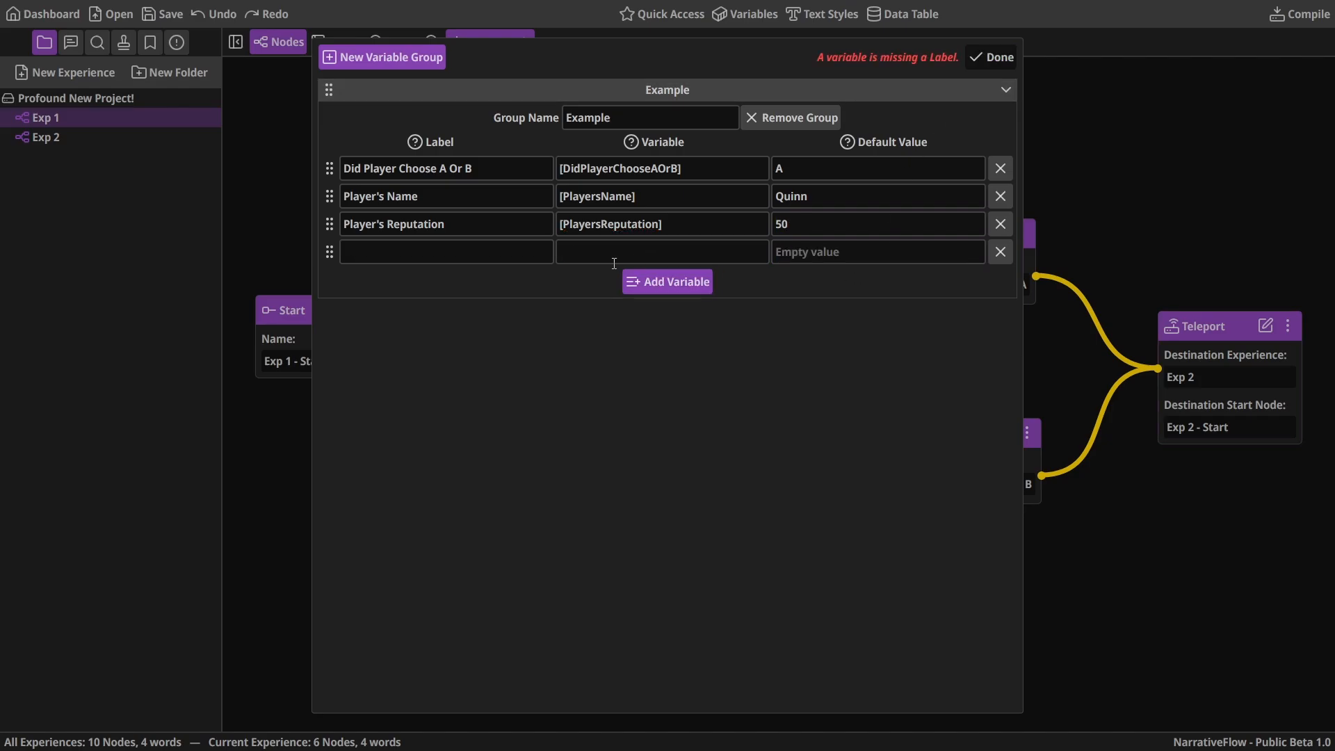
{"action": "left_click", "coordinate": [434, 249]}
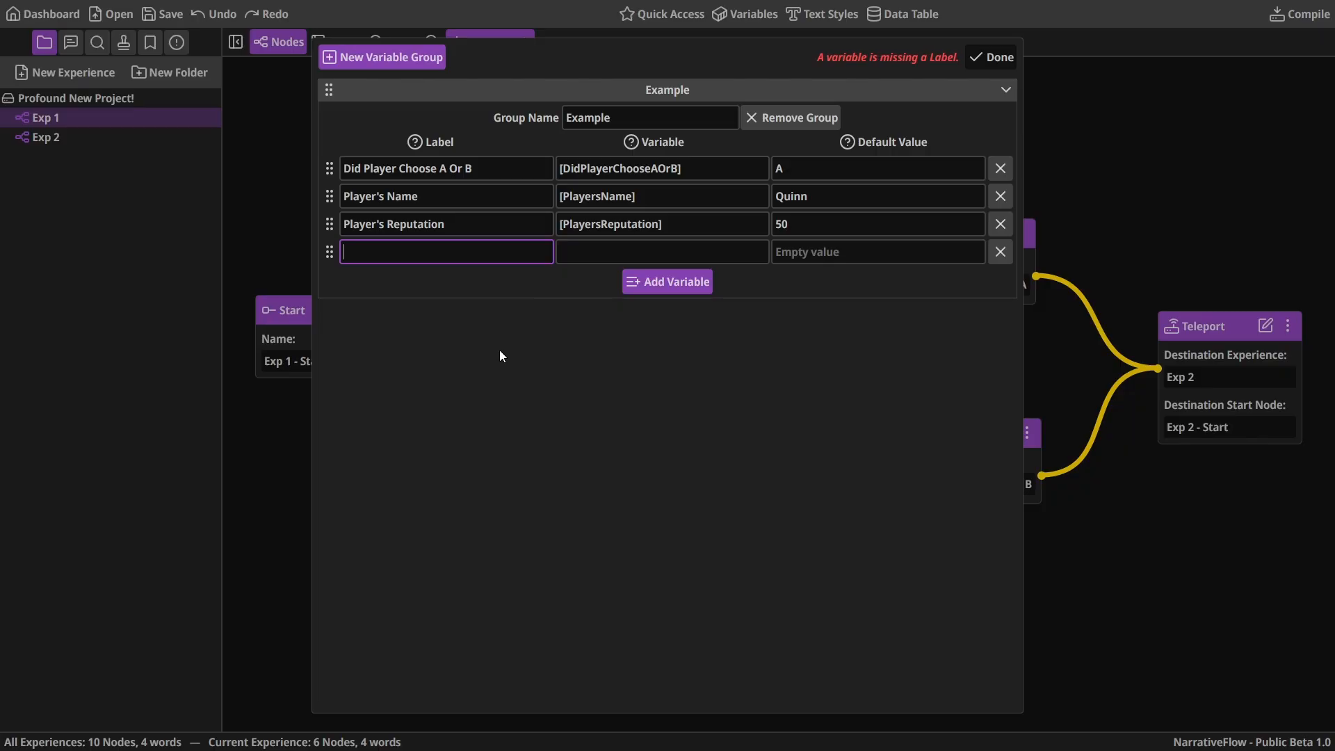
{"action": "type", "text": "Requi"}
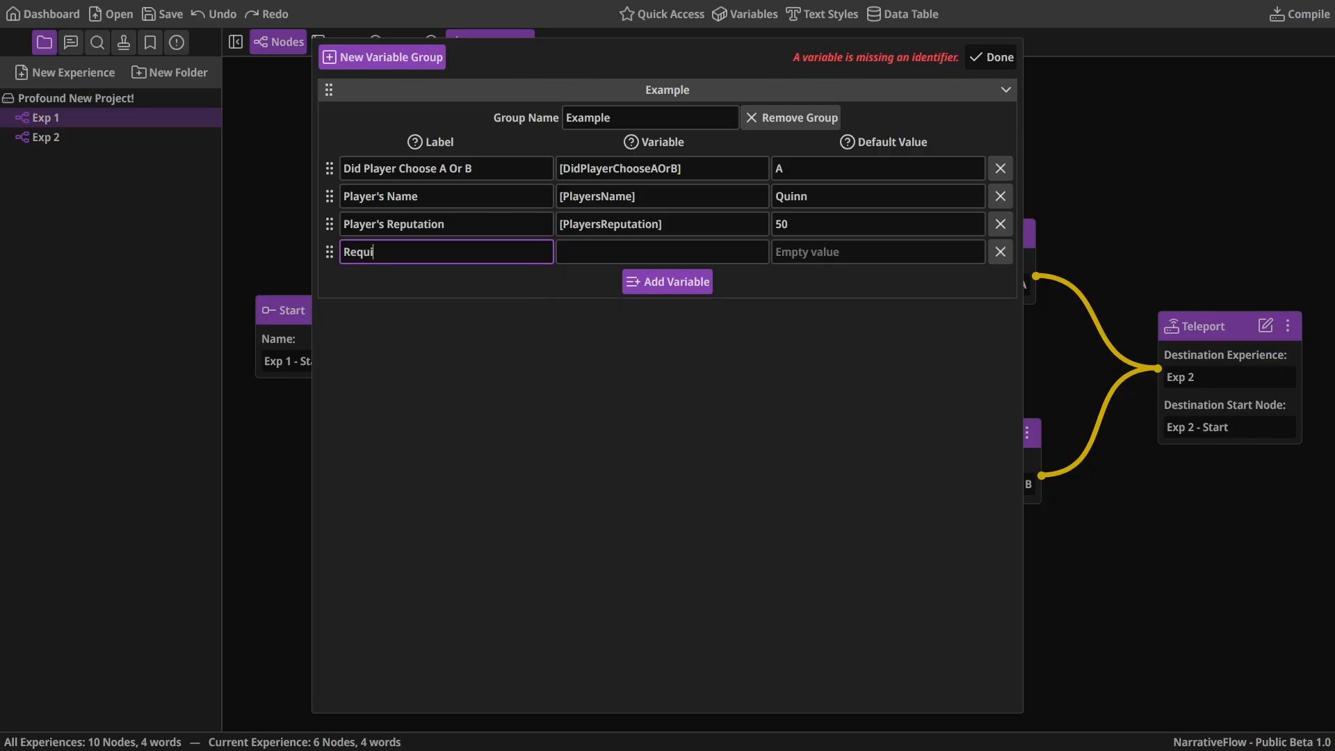
{"action": "type", "text": "red Reputation"}
{"action": "key", "text": "Tab"}
{"action": "key", "text": "Tab"}
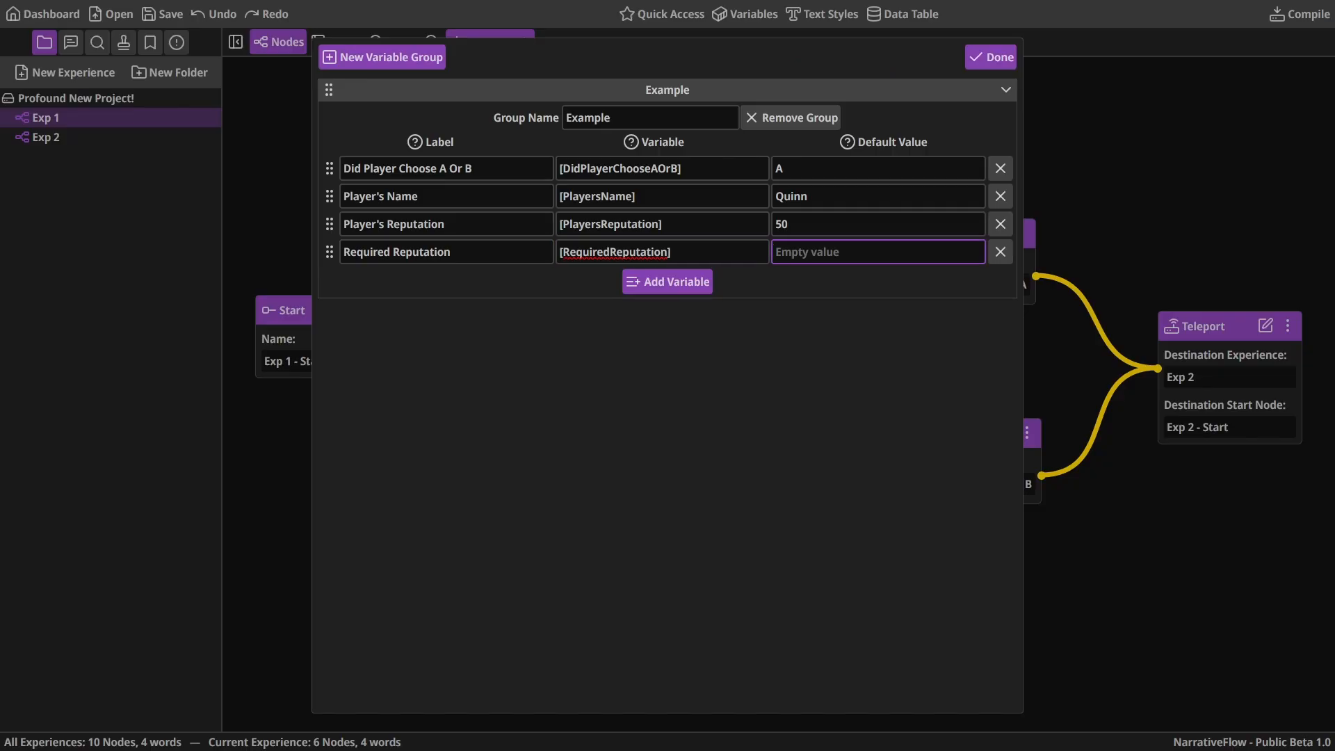
{"action": "type", "text": "35"}
{"action": "left_click", "coordinate": [621, 509]}
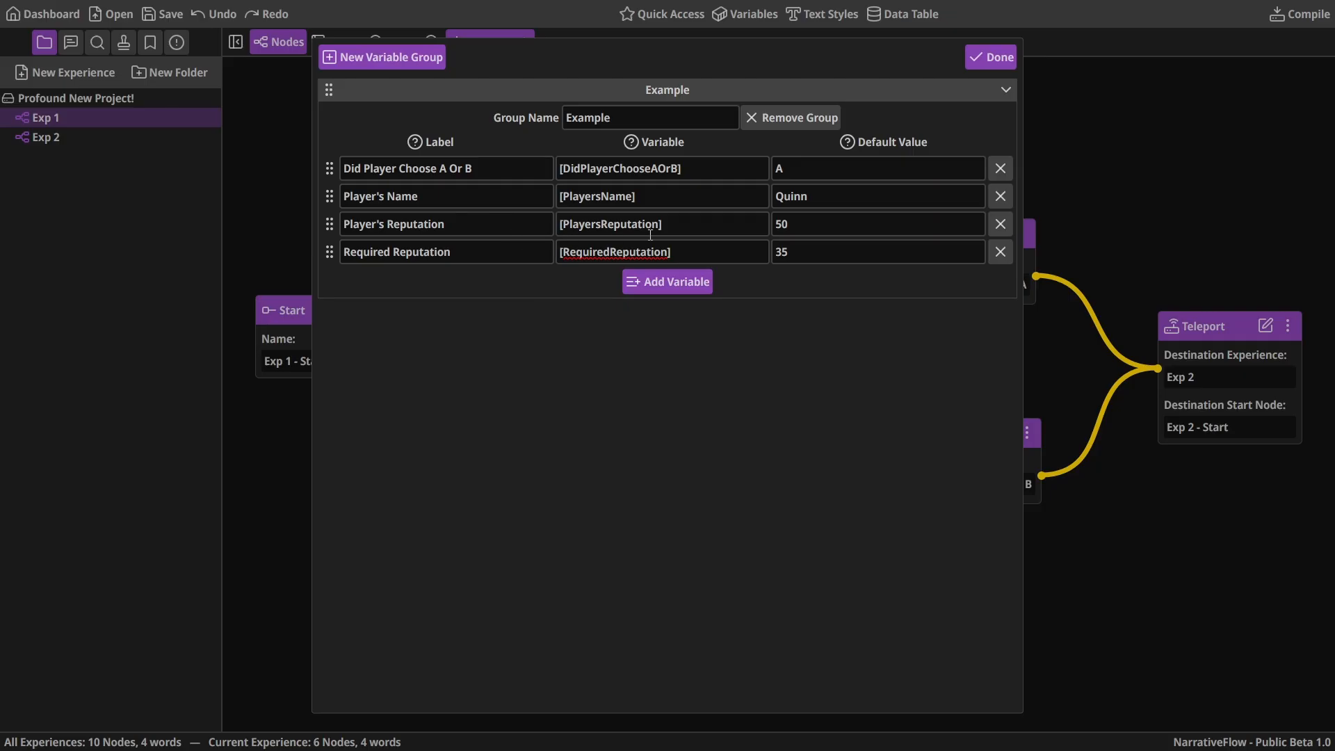
{"action": "left_click", "coordinate": [991, 56]}
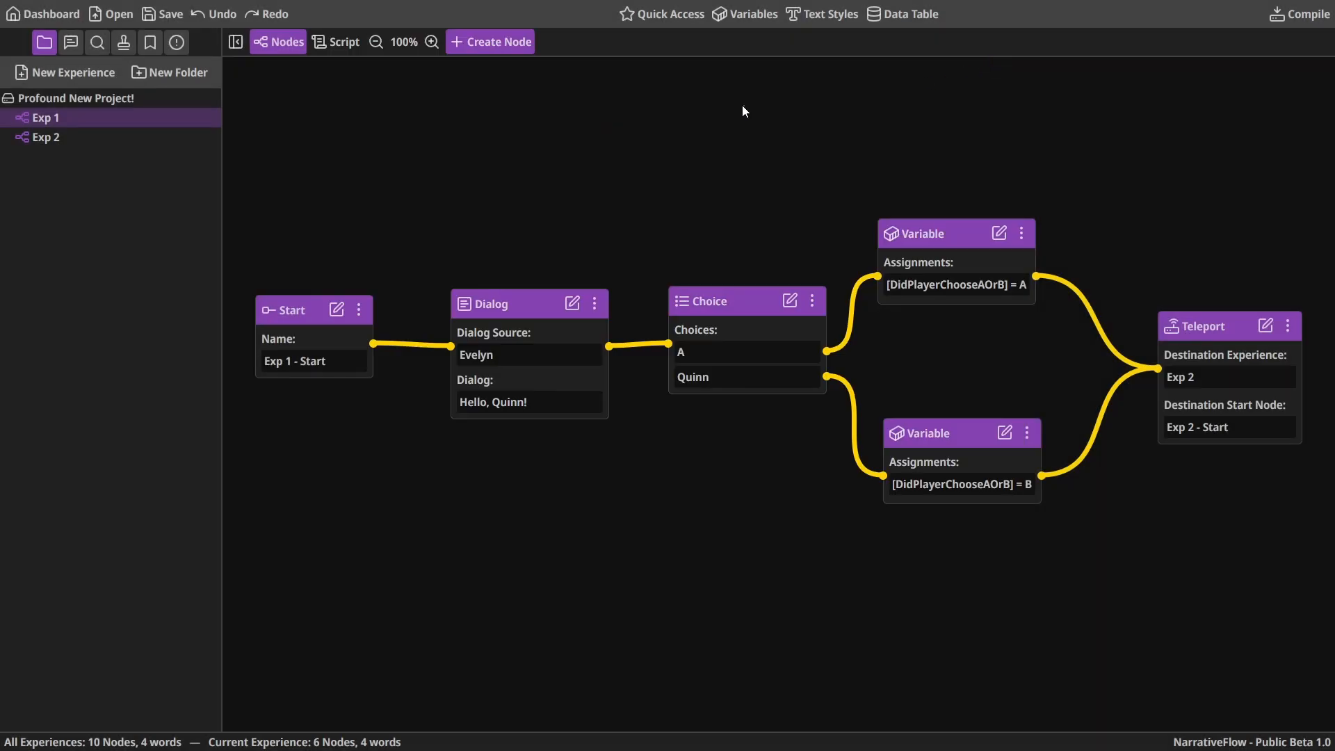
Check the existing Conditional node's routes in Exp 2 and create a second Conditional node beyond the End nodes
{"action": "left_click", "coordinate": [46, 139]}
{"action": "left_click", "coordinate": [692, 279]}
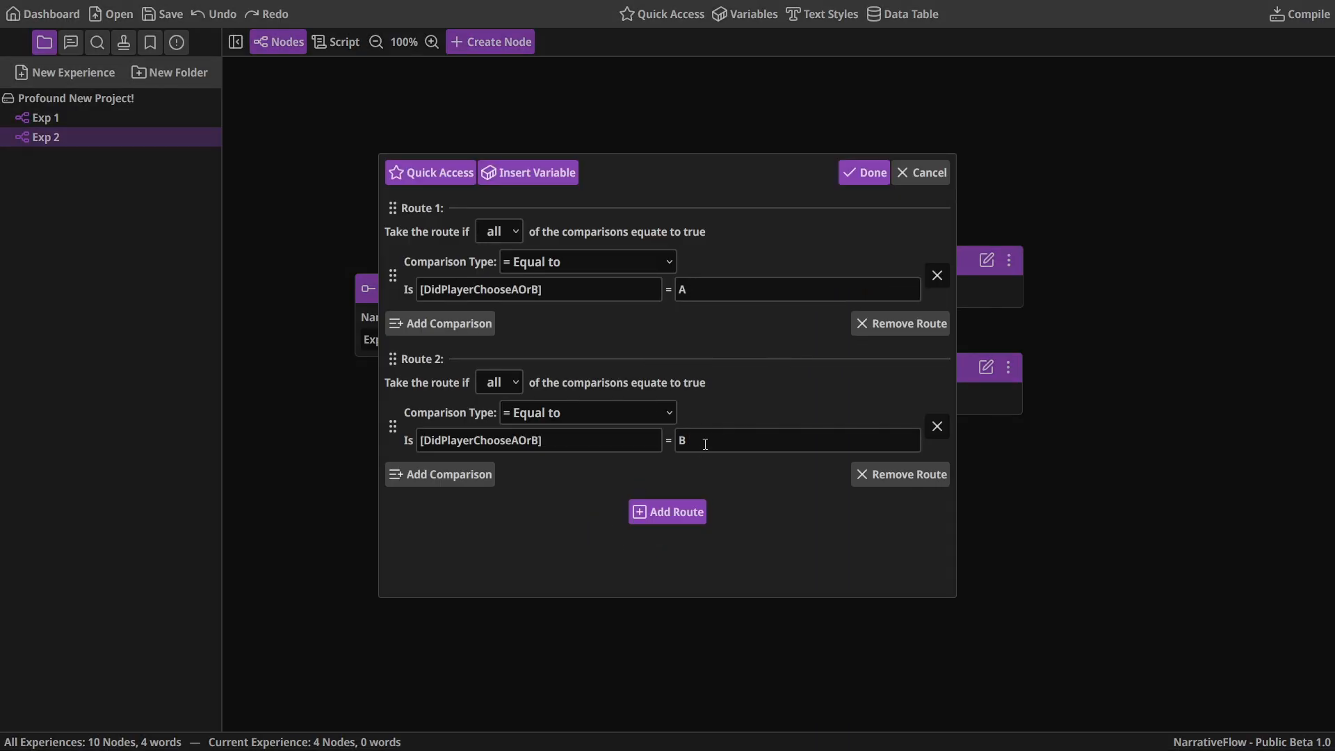
{"action": "left_click", "coordinate": [912, 178]}
{"action": "left_click_drag", "start_coordinate": [854, 205], "coordinate": [670, 233]}
{"action": "right_click", "coordinate": [669, 233]}
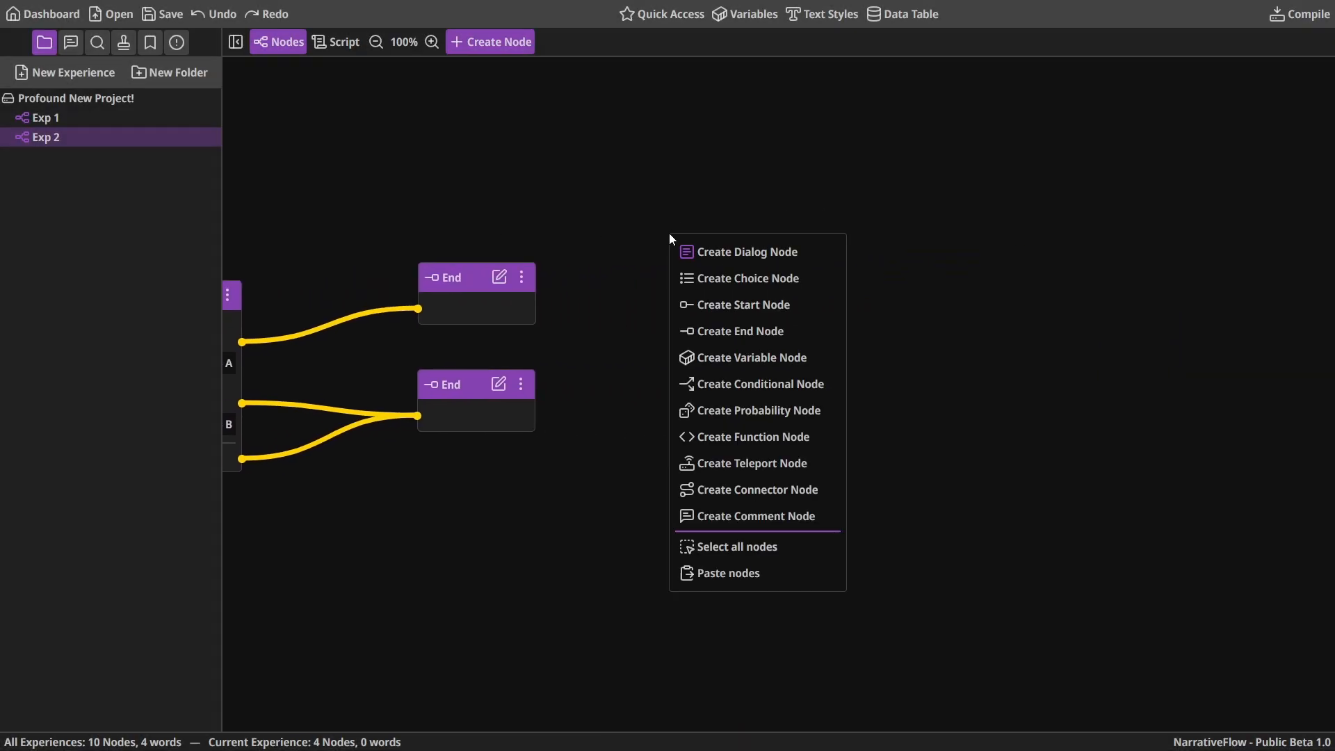
{"action": "left_click", "coordinate": [736, 383]}
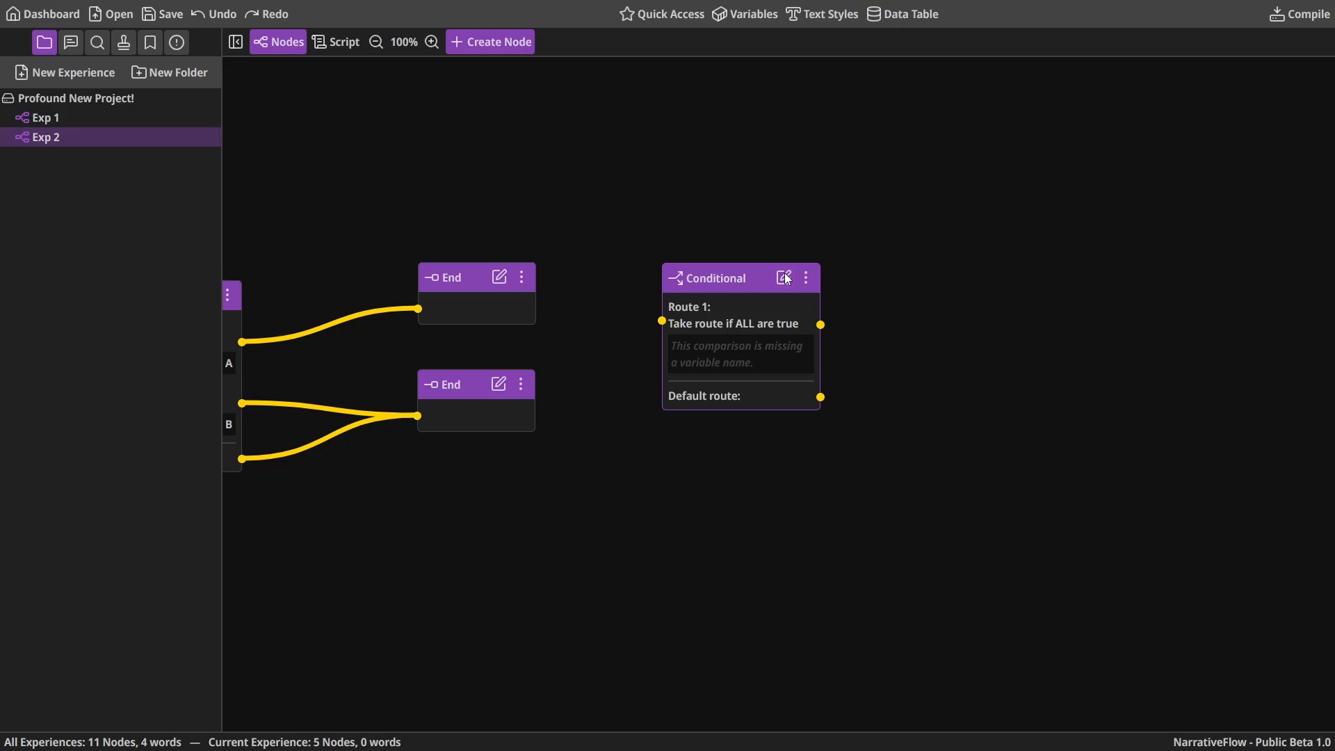
Set Route 1 of the new Conditional node to test the Player's Reputation variable with a Greater than comparison
{"action": "left_click", "coordinate": [784, 278]}
{"action": "left_click", "coordinate": [532, 285]}
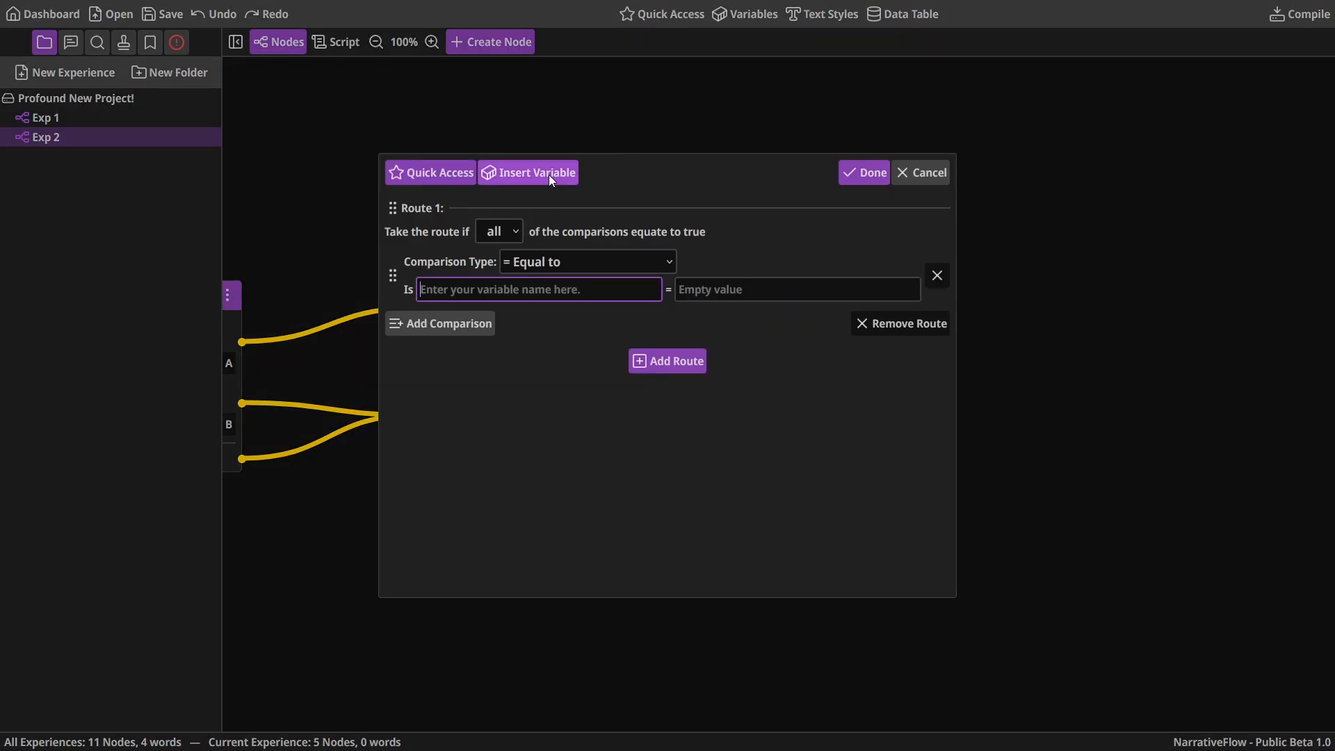
{"action": "left_click", "coordinate": [552, 179]}
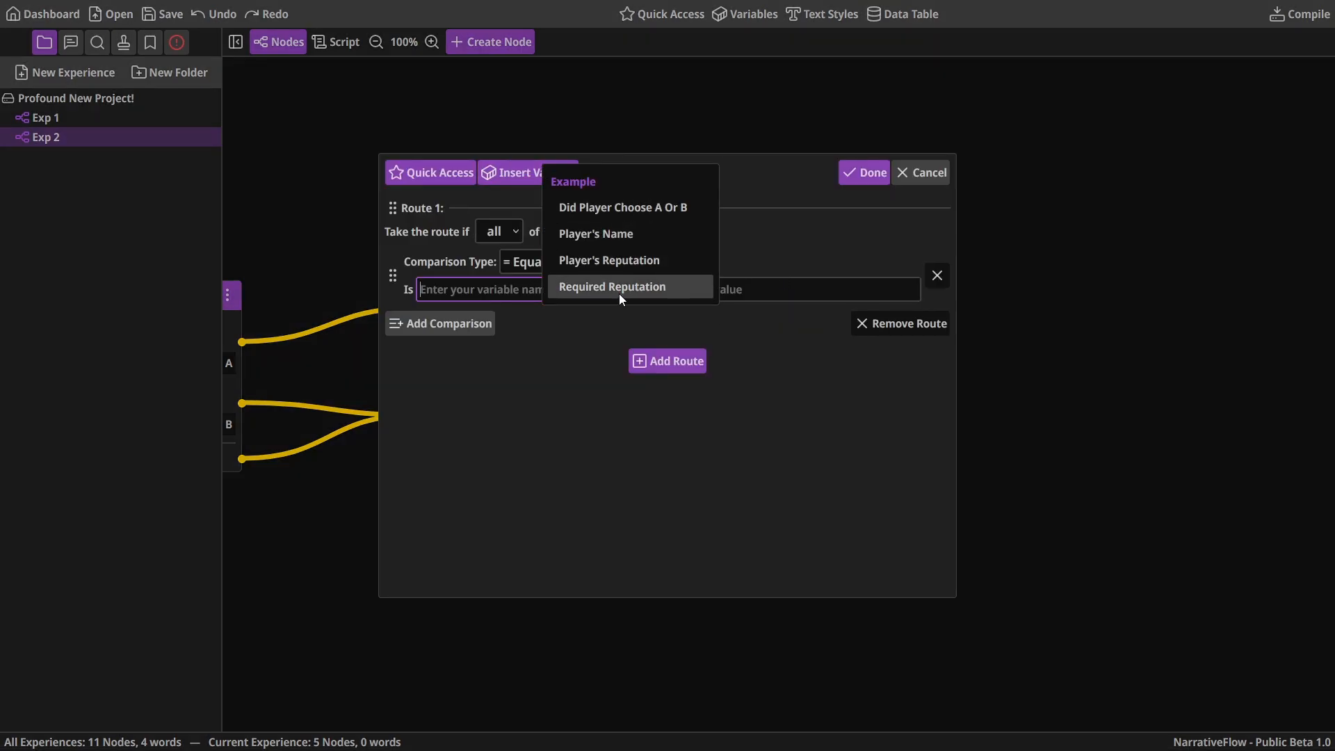
{"action": "left_click", "coordinate": [602, 259]}
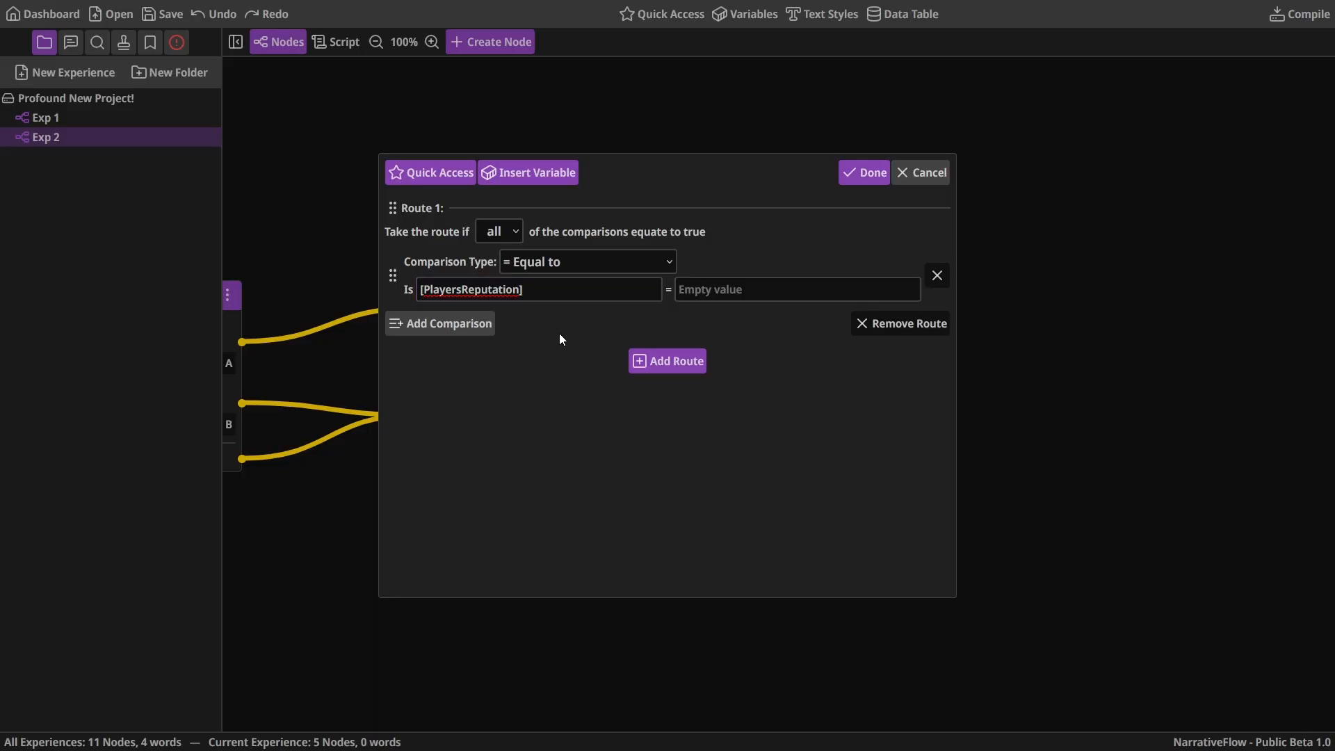
{"action": "left_click", "coordinate": [665, 261]}
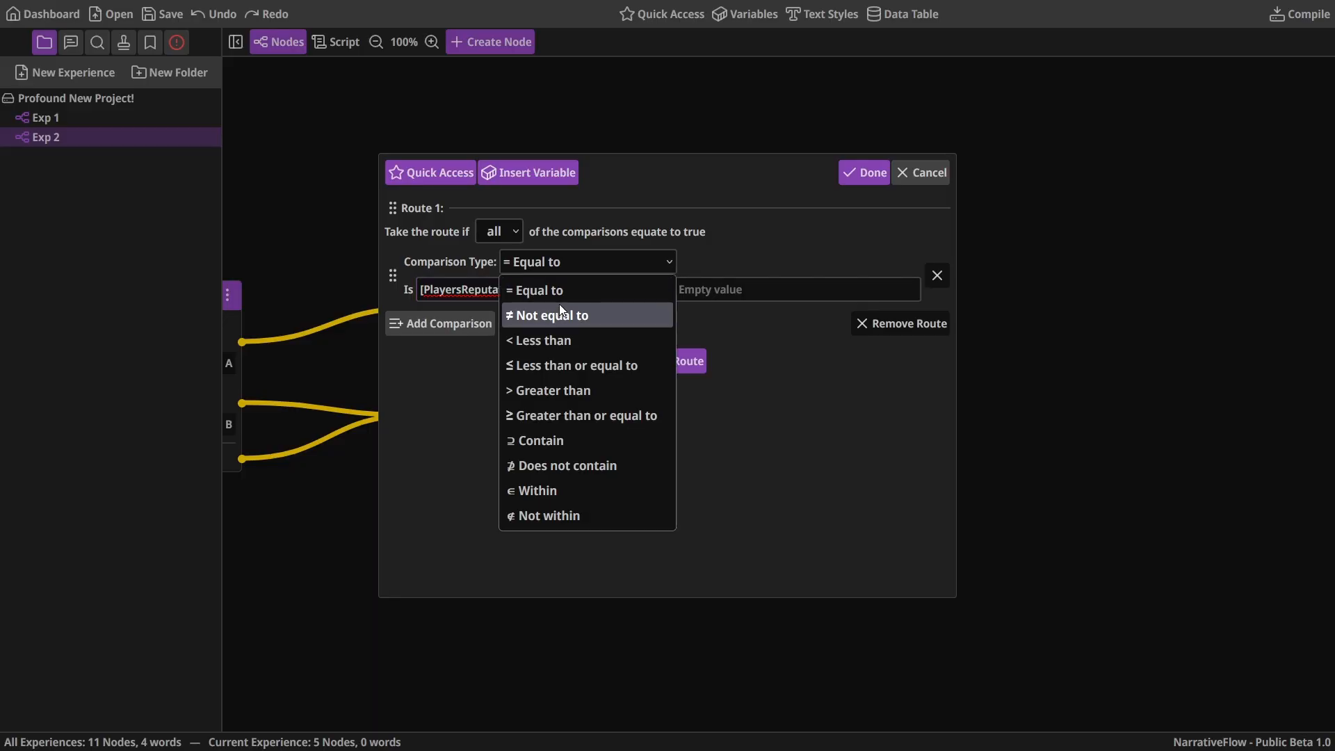
{"action": "left_click", "coordinate": [549, 393]}
{"action": "left_click", "coordinate": [709, 288]}
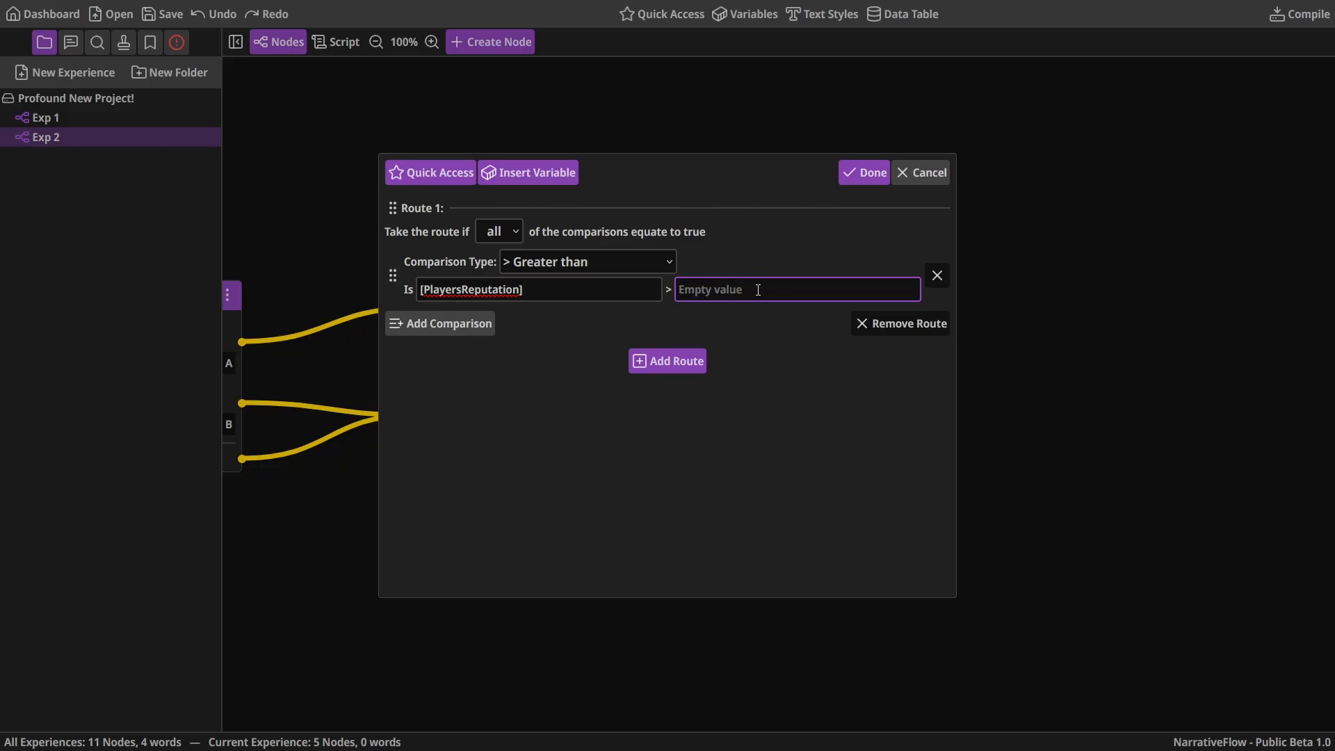
{"action": "type", "text": "20"}
{"action": "key", "text": "BackSpace"}
{"action": "key", "text": "BackSpace"}
{"action": "type", "text": "5"}
{"action": "key", "text": "BackSpace"}
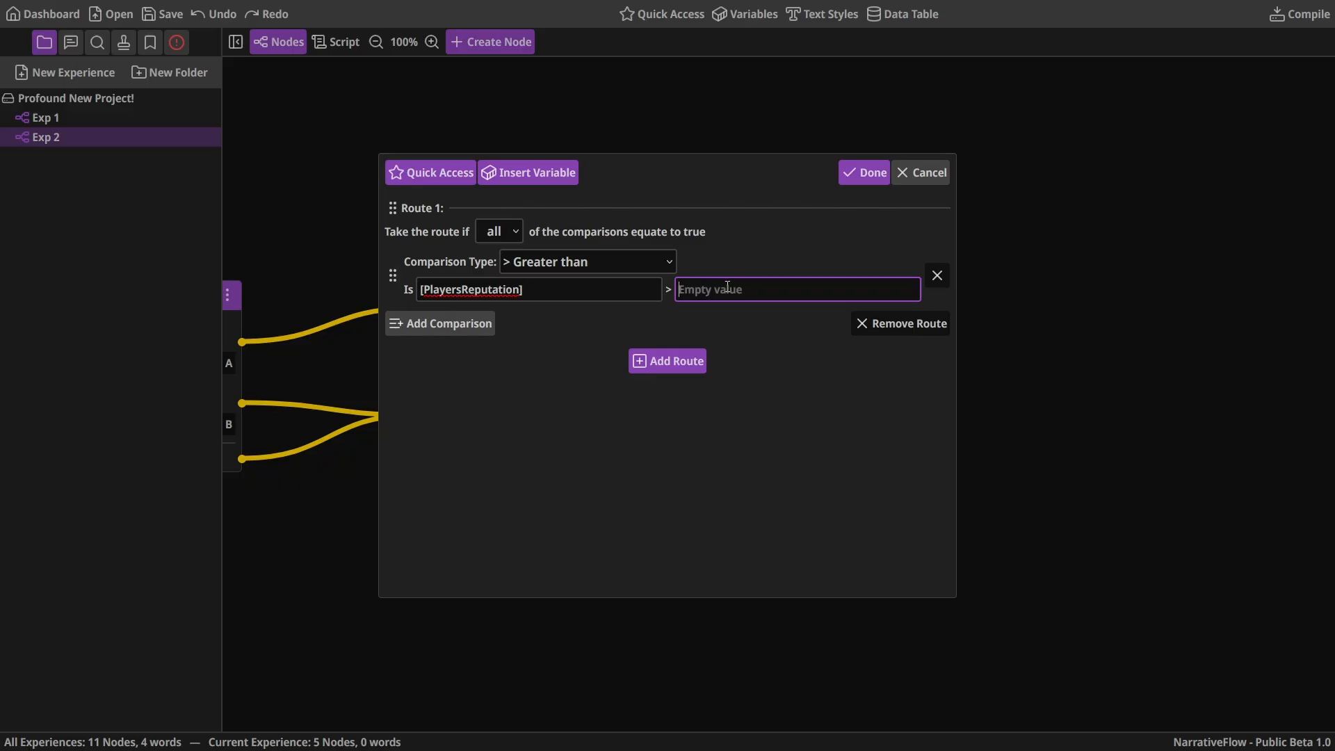
Use the Required Reputation variable as the value Route 1 compares against in the new Conditional node
{"action": "left_click", "coordinate": [512, 172]}
{"action": "left_click", "coordinate": [570, 290]}
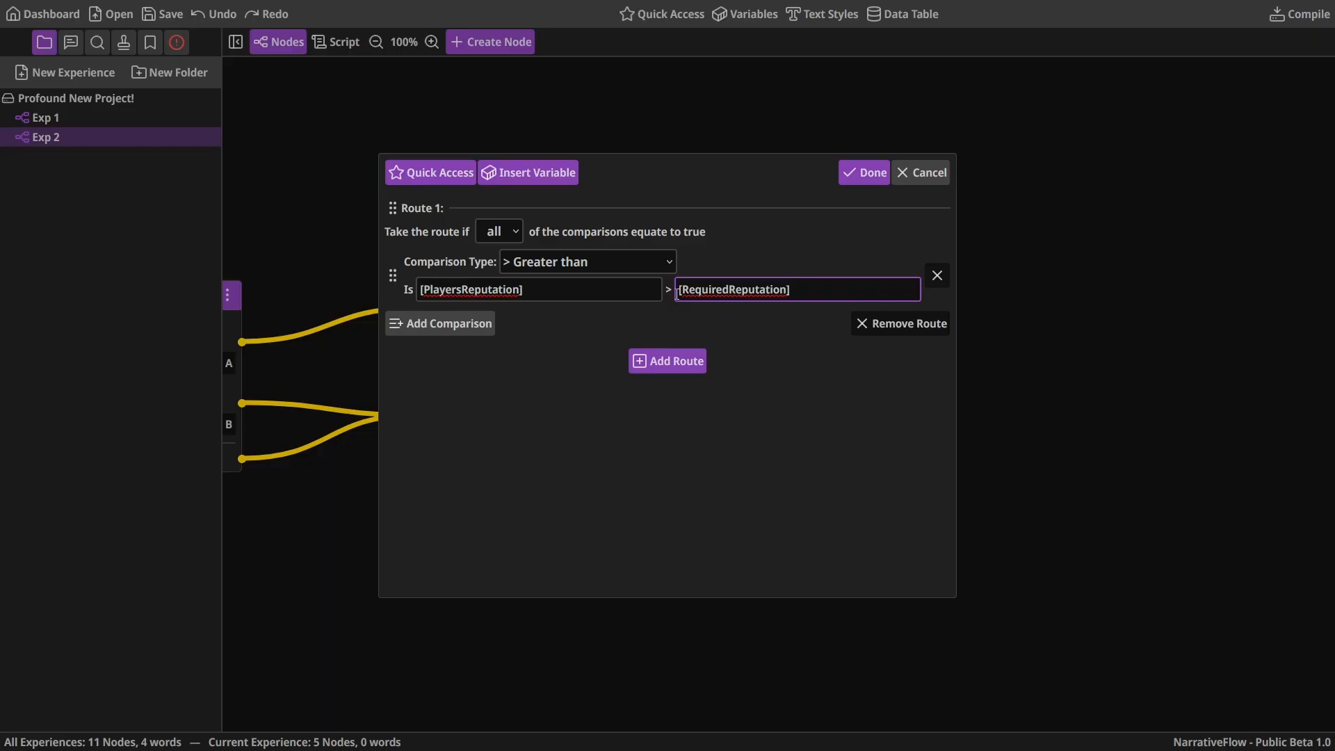
{"action": "left_click", "coordinate": [729, 323]}
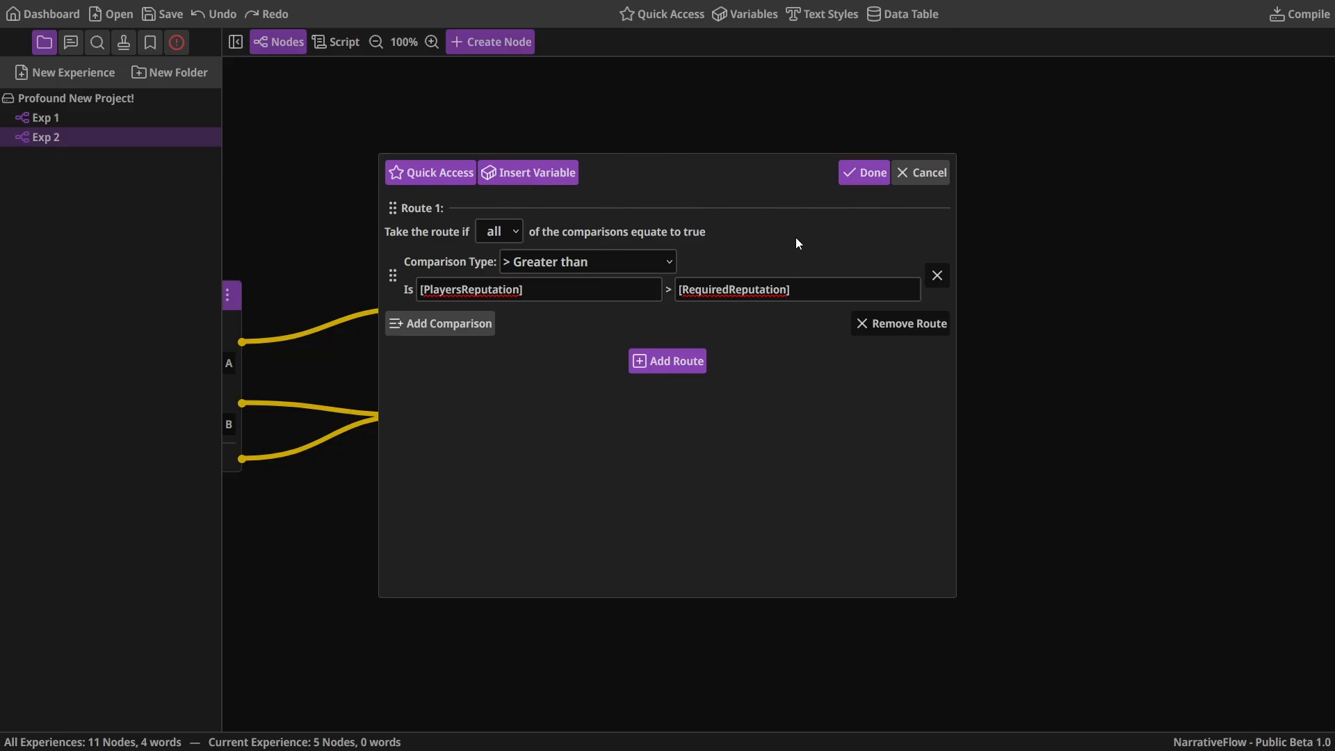
{"action": "left_click", "coordinate": [866, 173]}
Move the new Conditional node slightly closer to the End nodes in Exp 2
{"action": "left_click_drag", "start_coordinate": [582, 198], "coordinate": [796, 220]}
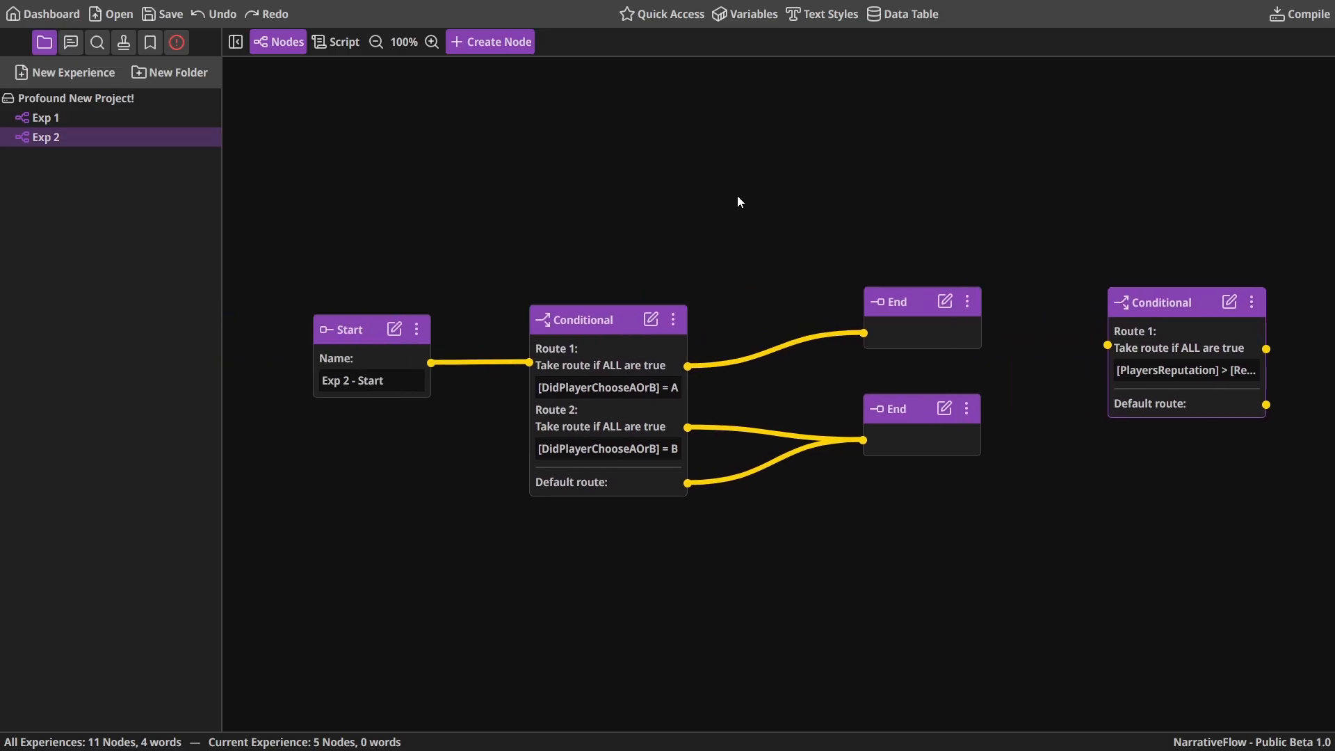
{"action": "left_click_drag", "start_coordinate": [701, 198], "coordinate": [623, 200]}
{"action": "left_click_drag", "start_coordinate": [745, 203], "coordinate": [699, 204]}
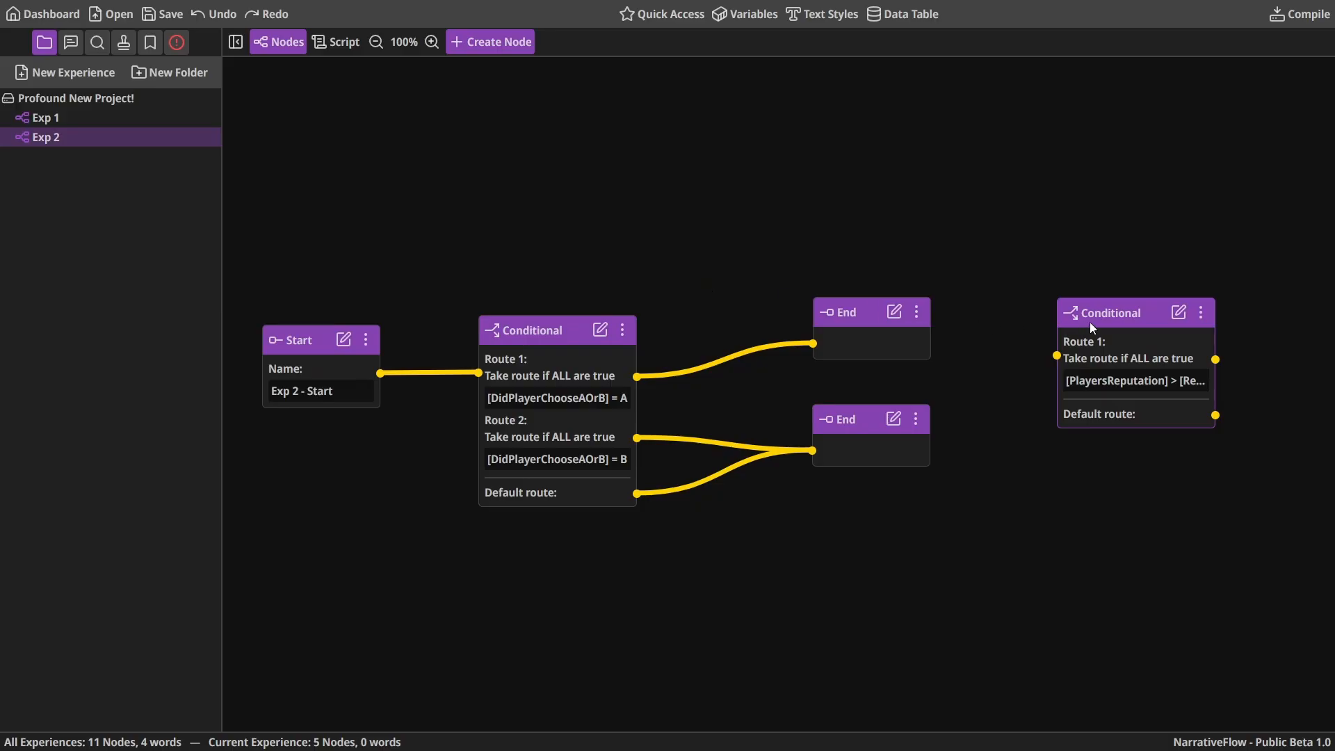
{"action": "left_click_drag", "start_coordinate": [1090, 322], "coordinate": [1058, 340]}
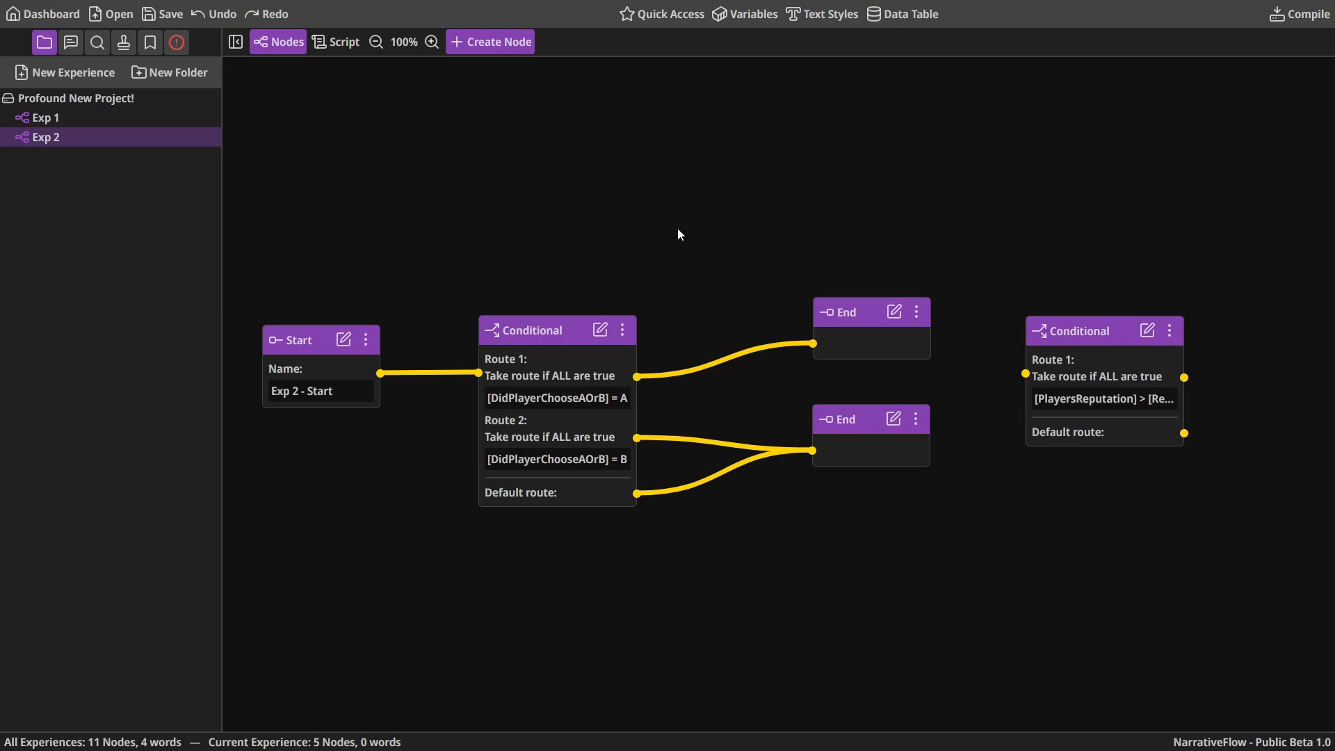
Create a Quick Access item group named Character Names
{"action": "left_click", "coordinate": [657, 17]}
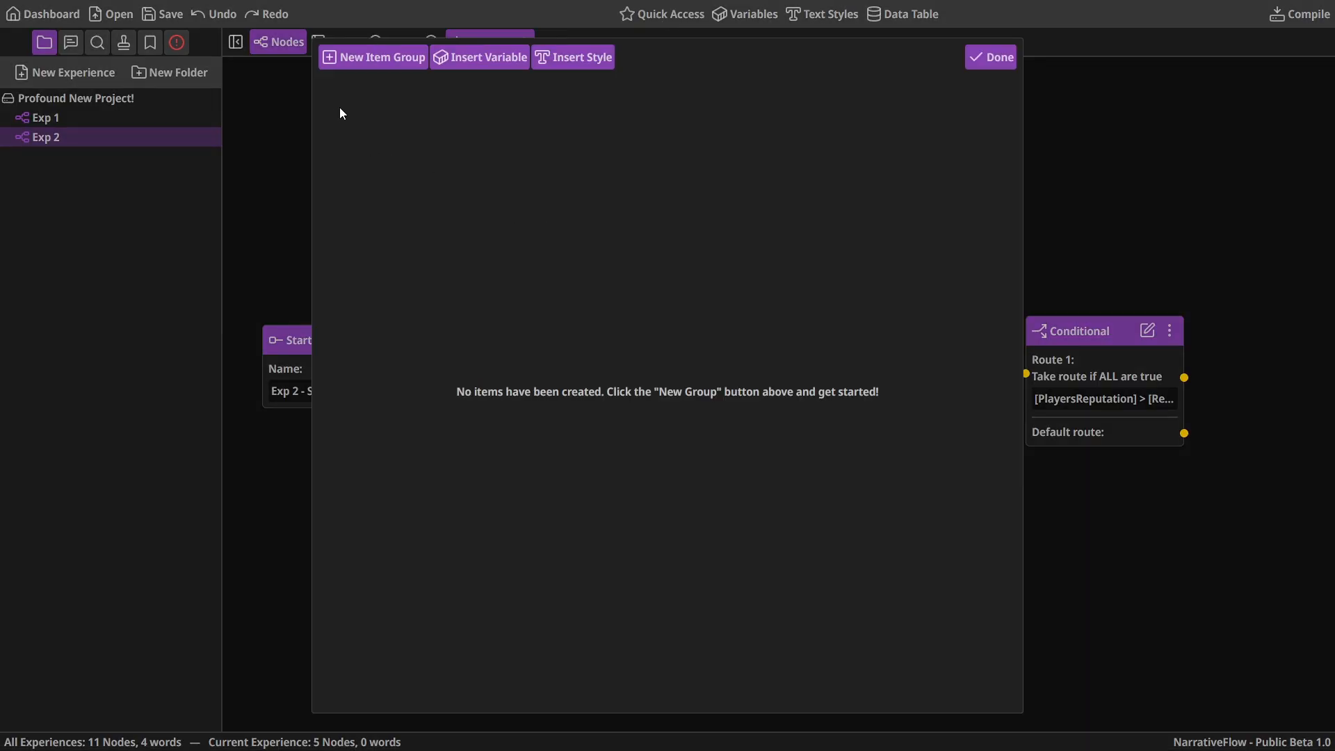
{"action": "left_click", "coordinate": [349, 60]}
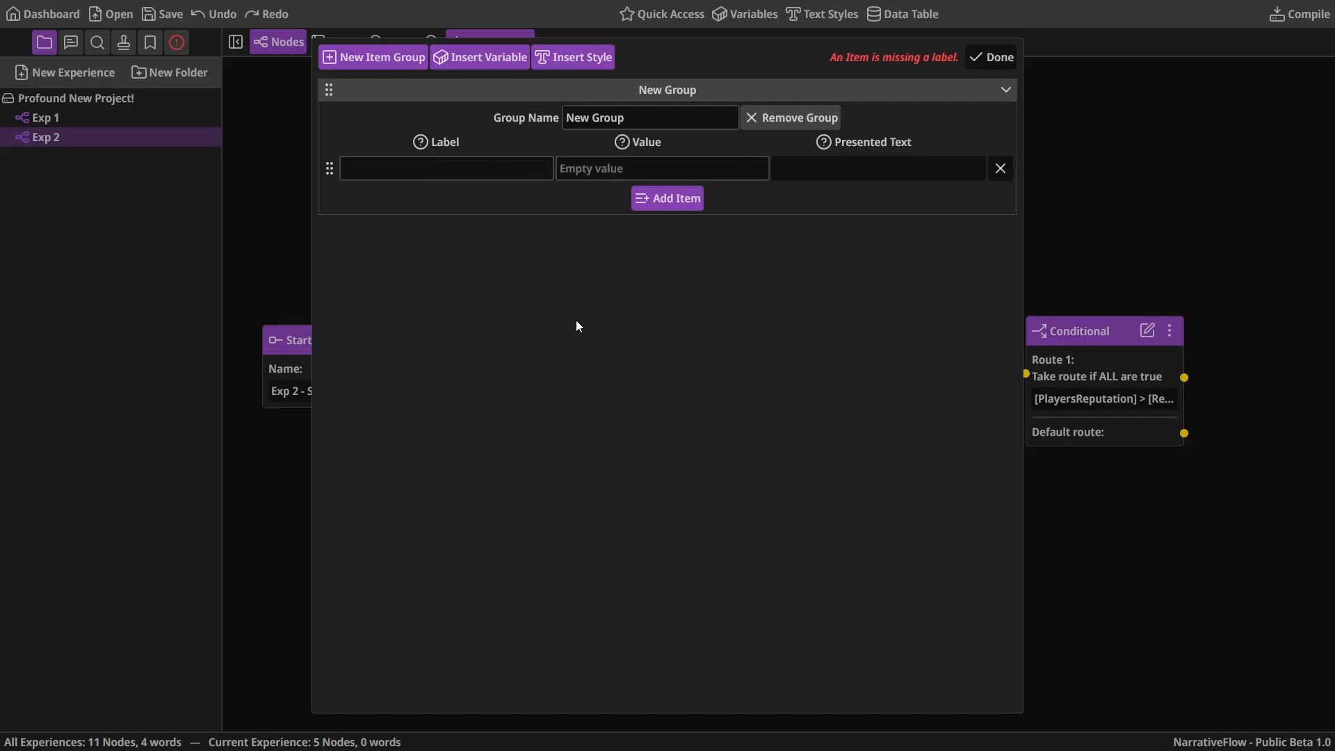
{"action": "triple_click", "coordinate": [666, 117]}
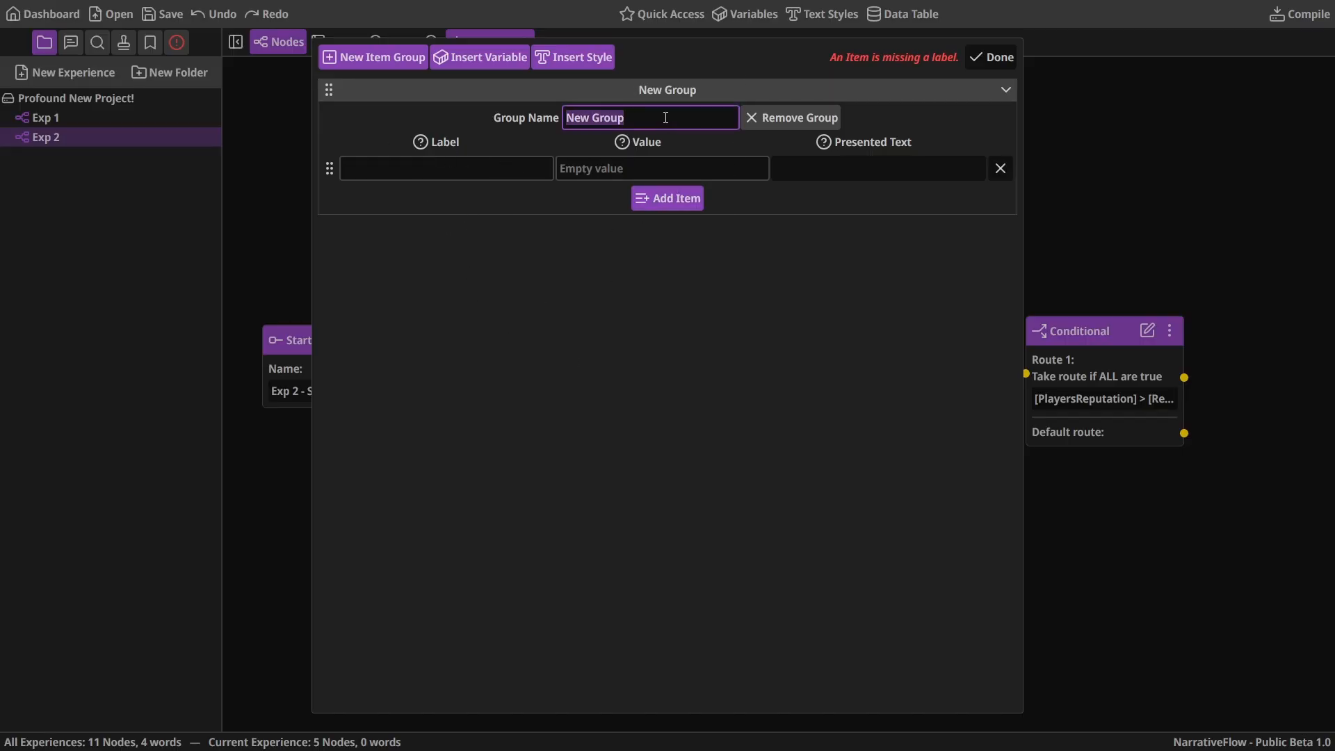
{"action": "type", "text": "Comple"}
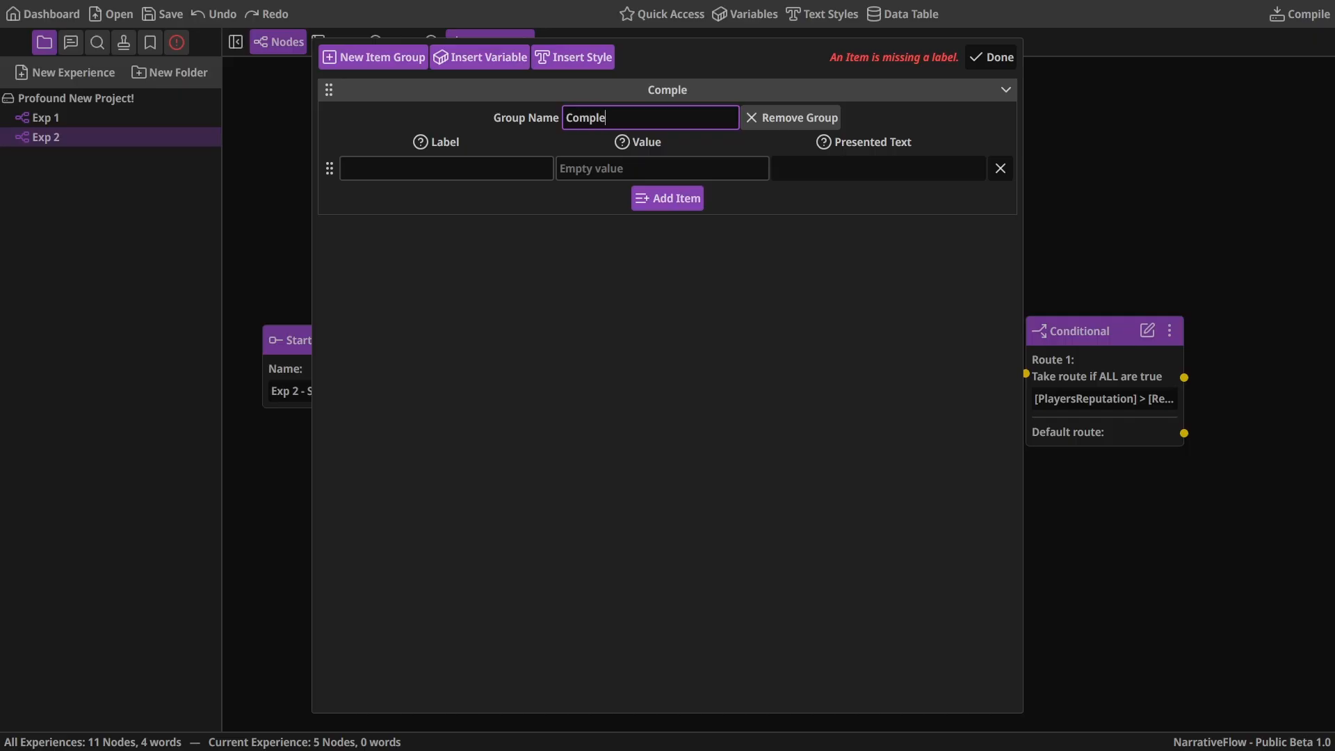
{"action": "type", "text": "x Names"}
{"action": "key", "text": "BackSpace"}
{"action": "key", "text": "BackSpace"}
{"action": "key", "text": "BackSpace"}
{"action": "key", "text": "BackSpace"}
{"action": "key", "text": "BackSpace"}
{"action": "key", "text": "BackSpace"}
{"action": "key", "text": "BackSpace"}
{"action": "key", "text": "BackSpace"}
{"action": "key", "text": "BackSpace"}
{"action": "key", "text": "BackSpace"}
{"action": "key", "text": "BackSpace"}
{"action": "key", "text": "BackSpace"}
{"action": "key", "text": "BackSpace"}
{"action": "type", "text": "Character Names"}
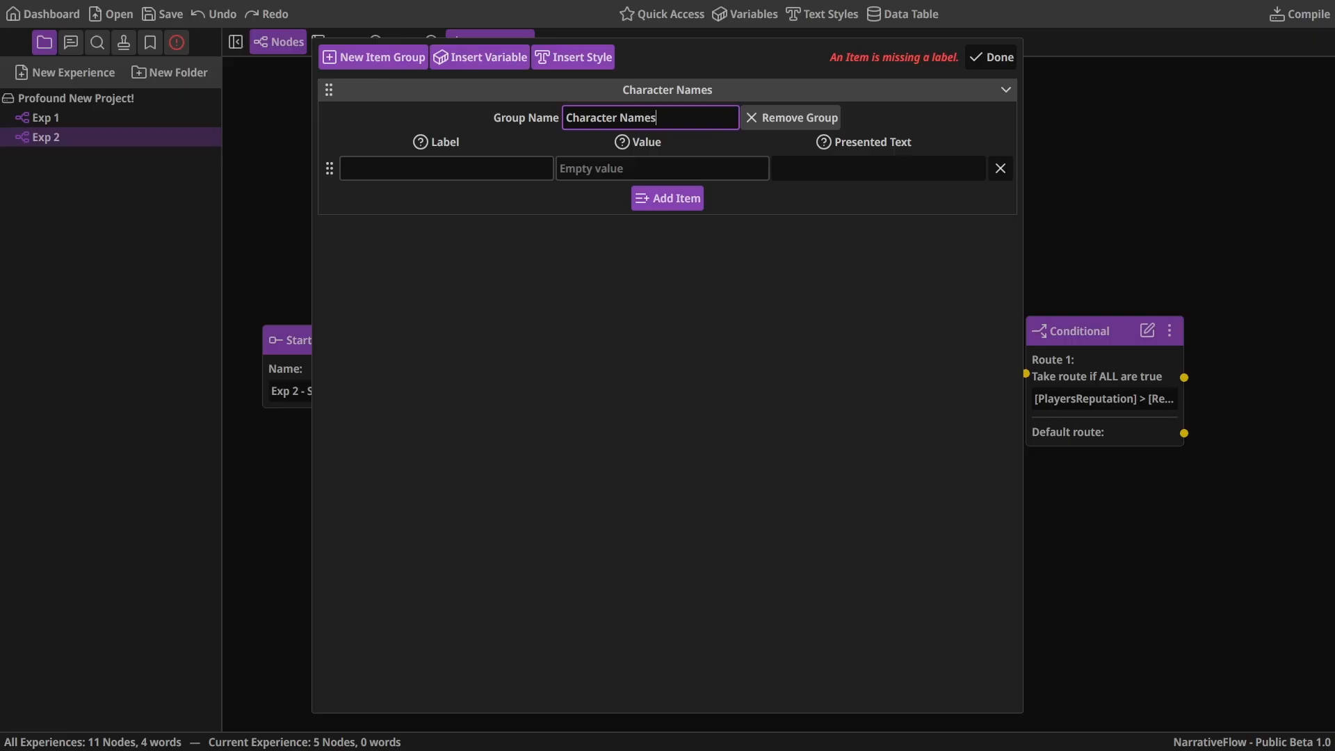
Give the Character Names group's item William Shakespeare as both its label and its value
{"action": "left_click", "coordinate": [446, 168]}
{"action": "type", "text": "Wi"}
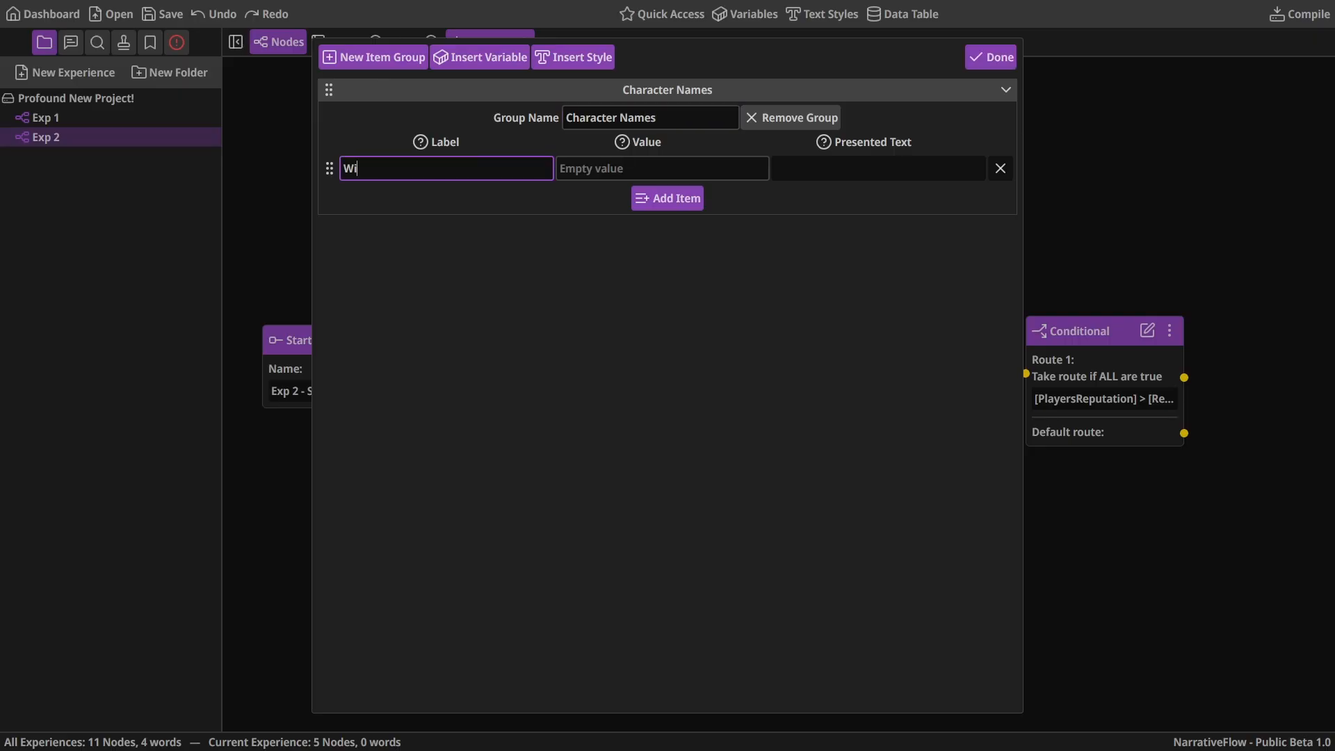
{"action": "type", "text": "lliam Shakespeare"}
{"action": "key", "text": "Tab"}
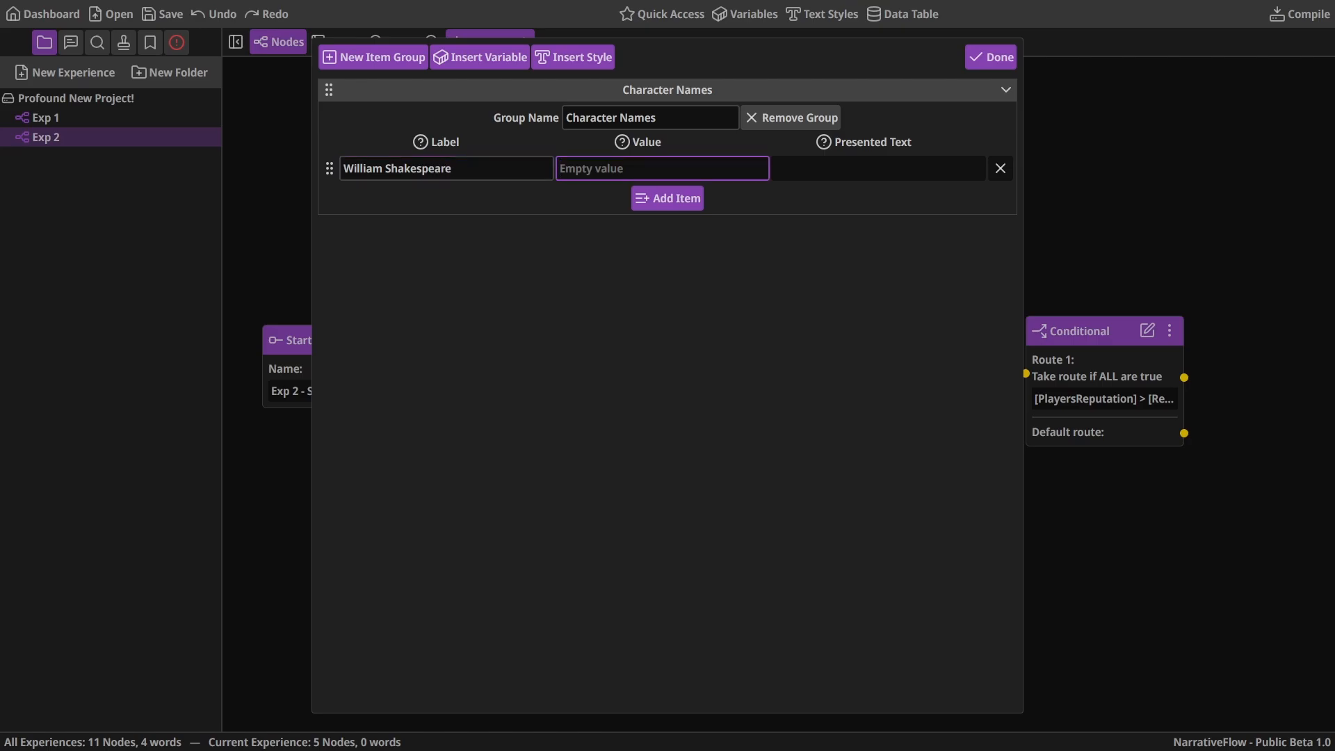
{"action": "left_click", "coordinate": [457, 172]}
{"action": "key", "text": "ctrl+a"}
{"action": "key", "text": "ctrl+c"}
{"action": "left_click", "coordinate": [586, 169]}
{"action": "key", "text": "ctrl+v"}
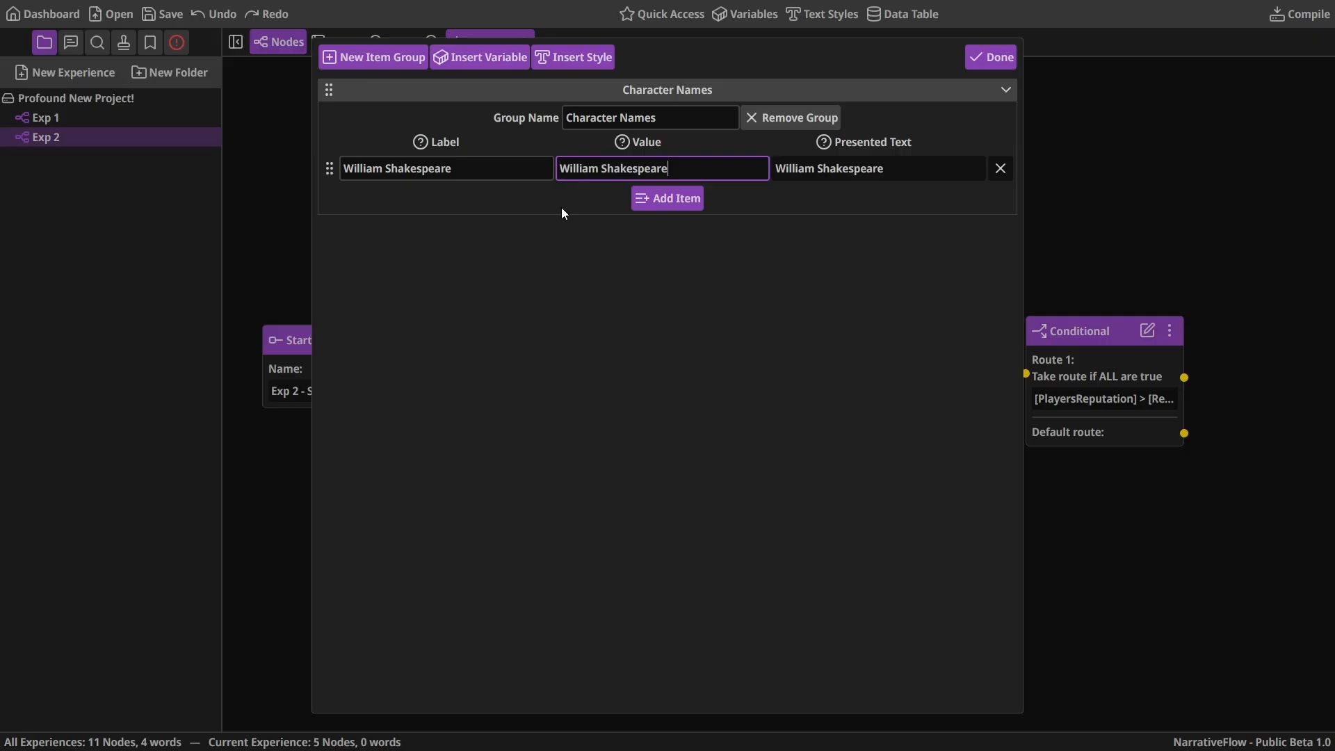
{"action": "left_click", "coordinate": [610, 210]}
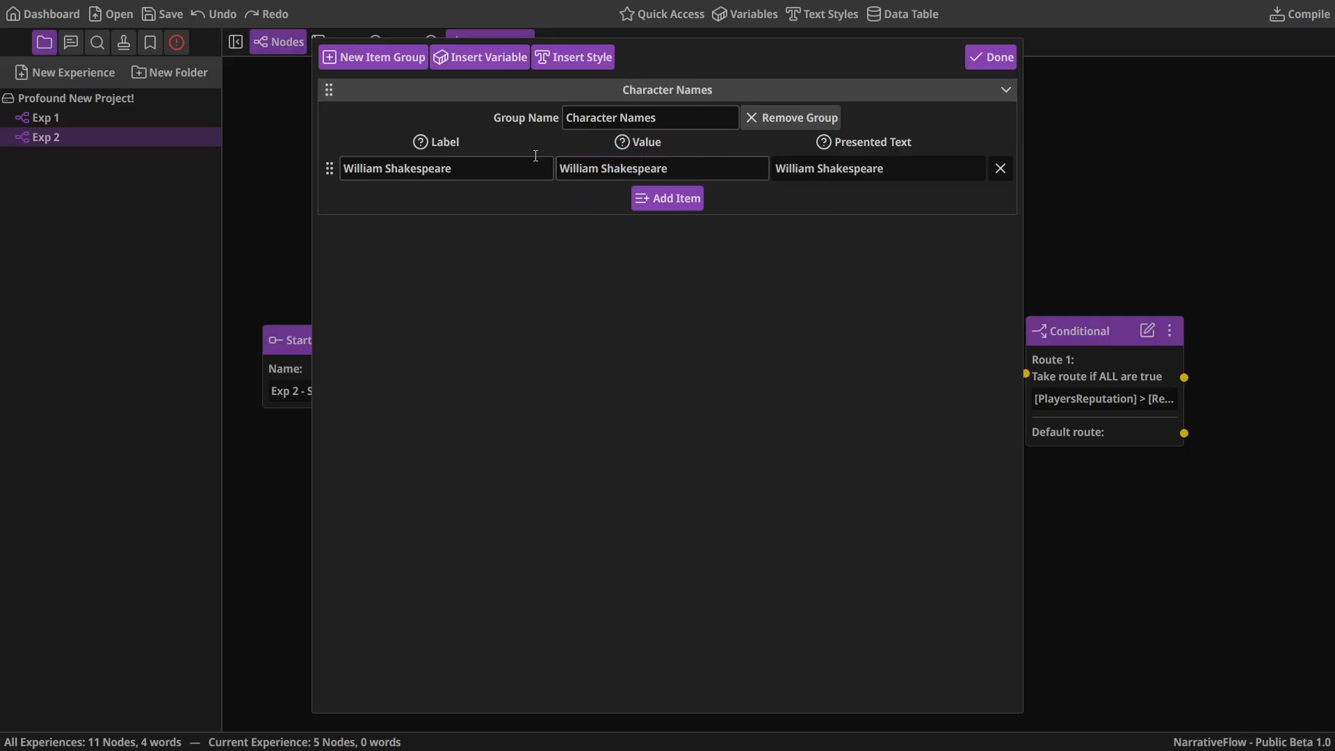
{"action": "left_click", "coordinate": [995, 57]}
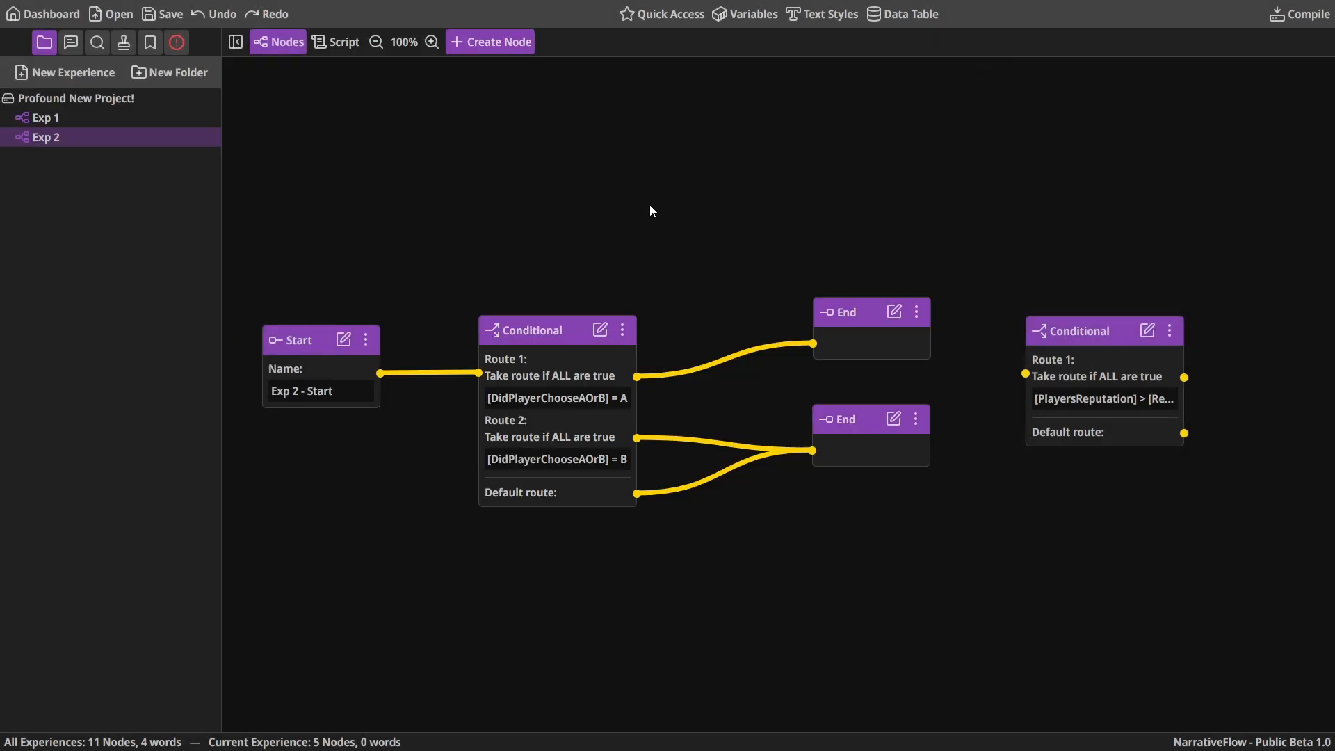
Create a Dialog node beyond the unconnected Conditional node in Exp 2
{"action": "left_click_drag", "start_coordinate": [638, 222], "coordinate": [310, 197]}
{"action": "left_click_drag", "start_coordinate": [773, 229], "coordinate": [584, 151]}
{"action": "left_click_drag", "start_coordinate": [748, 320], "coordinate": [627, 388]}
{"action": "right_click", "coordinate": [655, 298]}
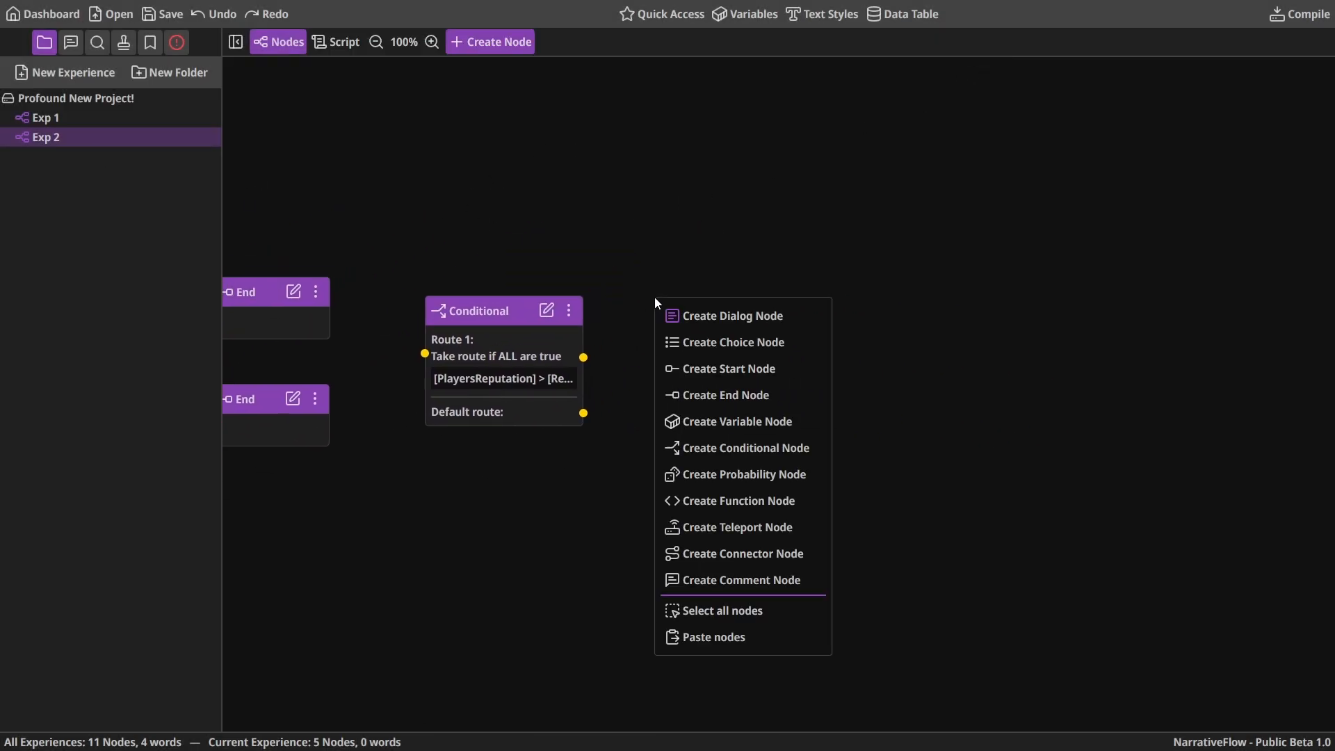
{"action": "left_click", "coordinate": [709, 315]}
{"action": "left_click_drag", "start_coordinate": [719, 328], "coordinate": [731, 326]}
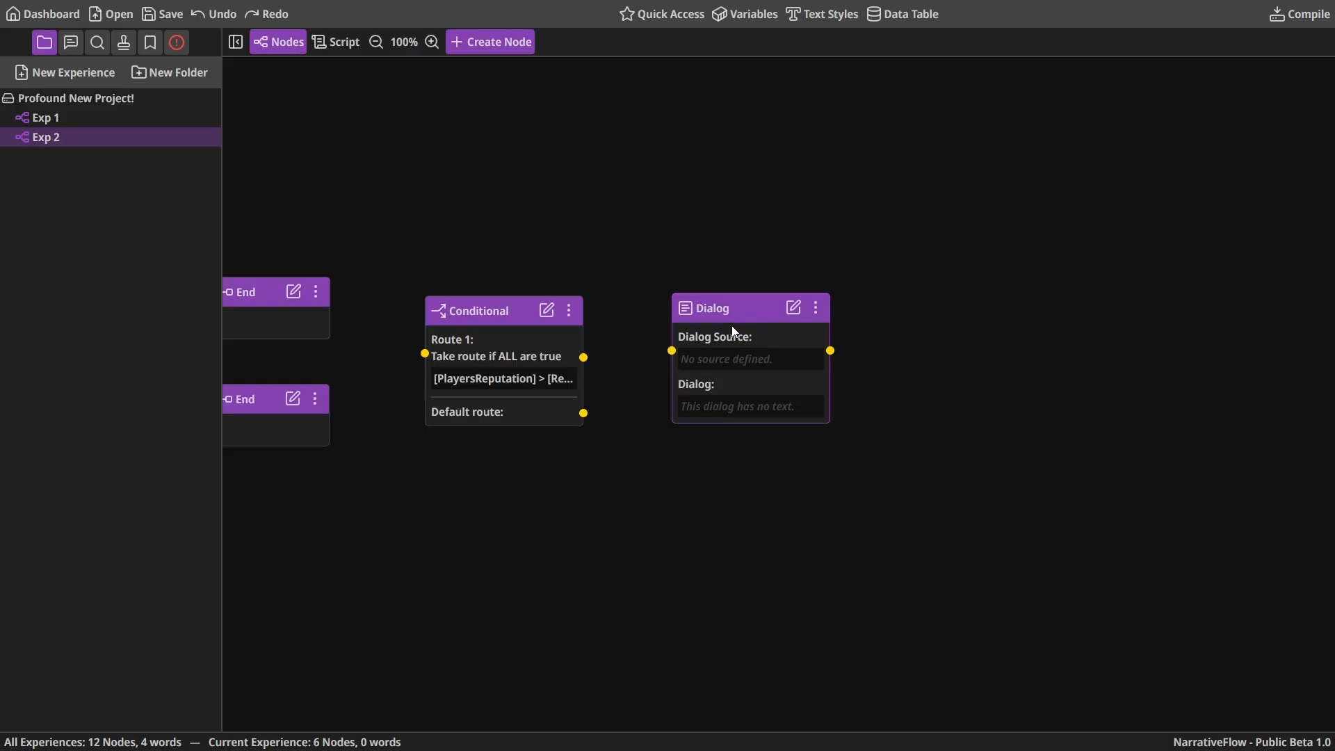
Set the new Dialog node's source to the William Shakespeare Quick Access item
{"action": "left_click", "coordinate": [793, 311]}
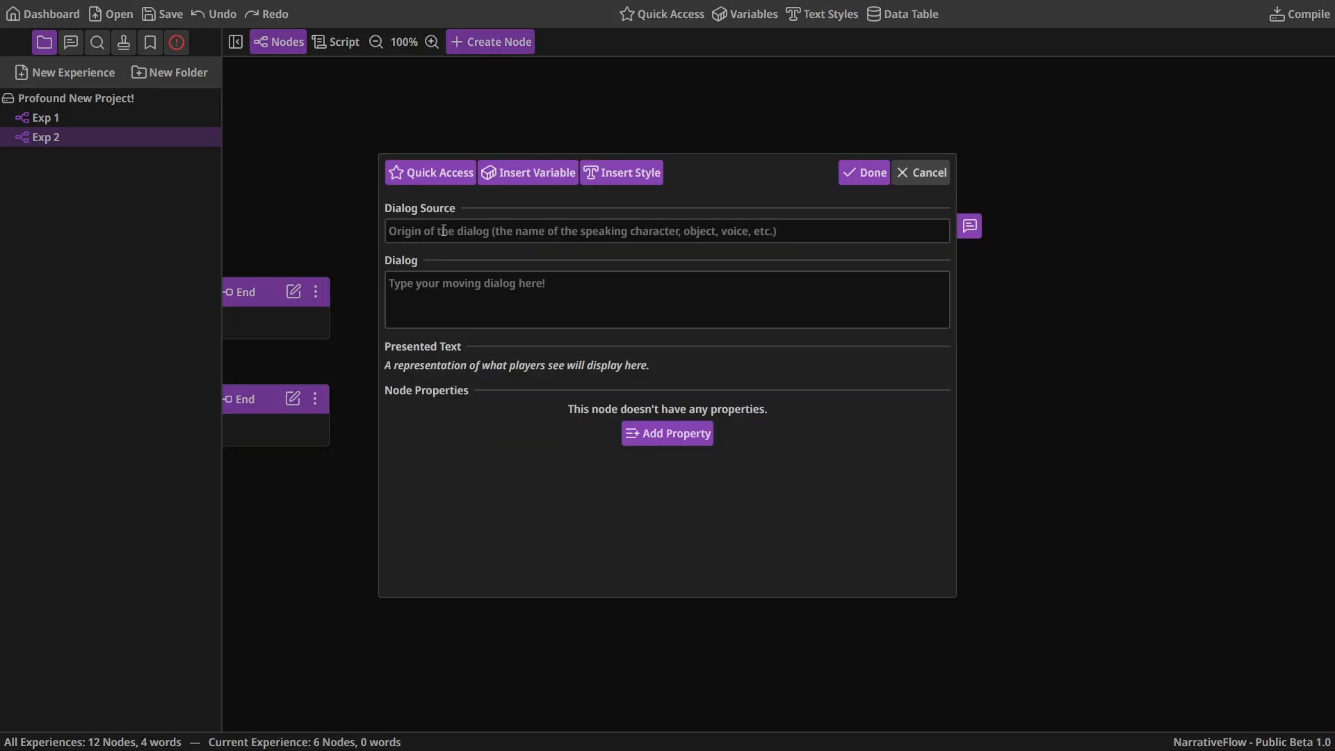
{"action": "left_click", "coordinate": [495, 231]}
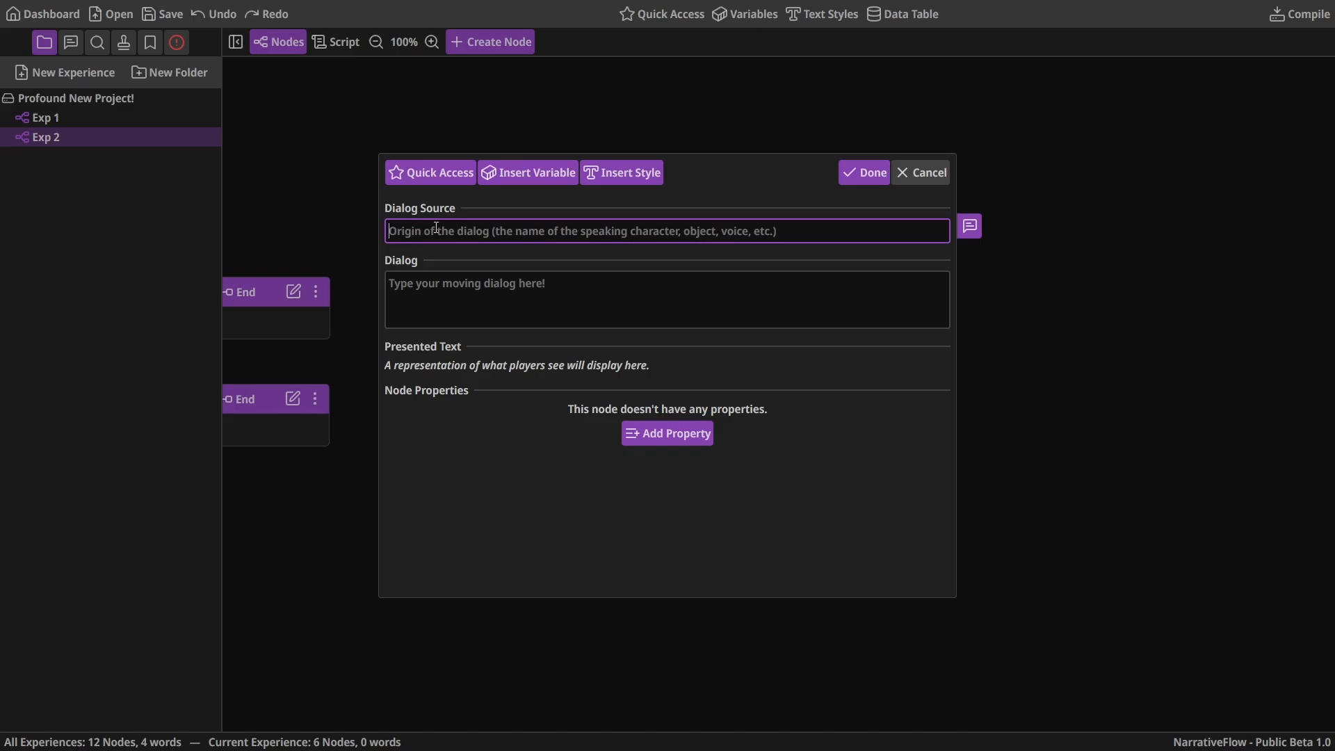
{"action": "left_click", "coordinate": [427, 176]}
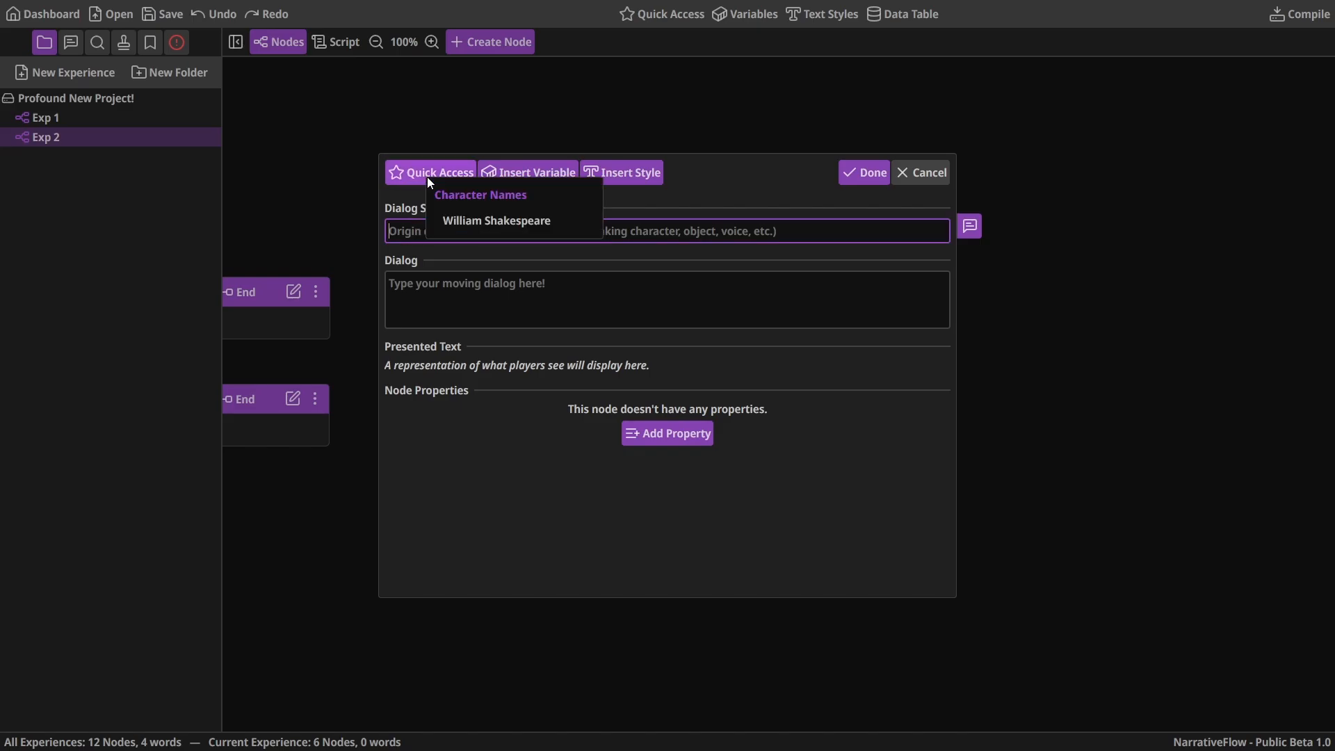
{"action": "left_click", "coordinate": [496, 223]}
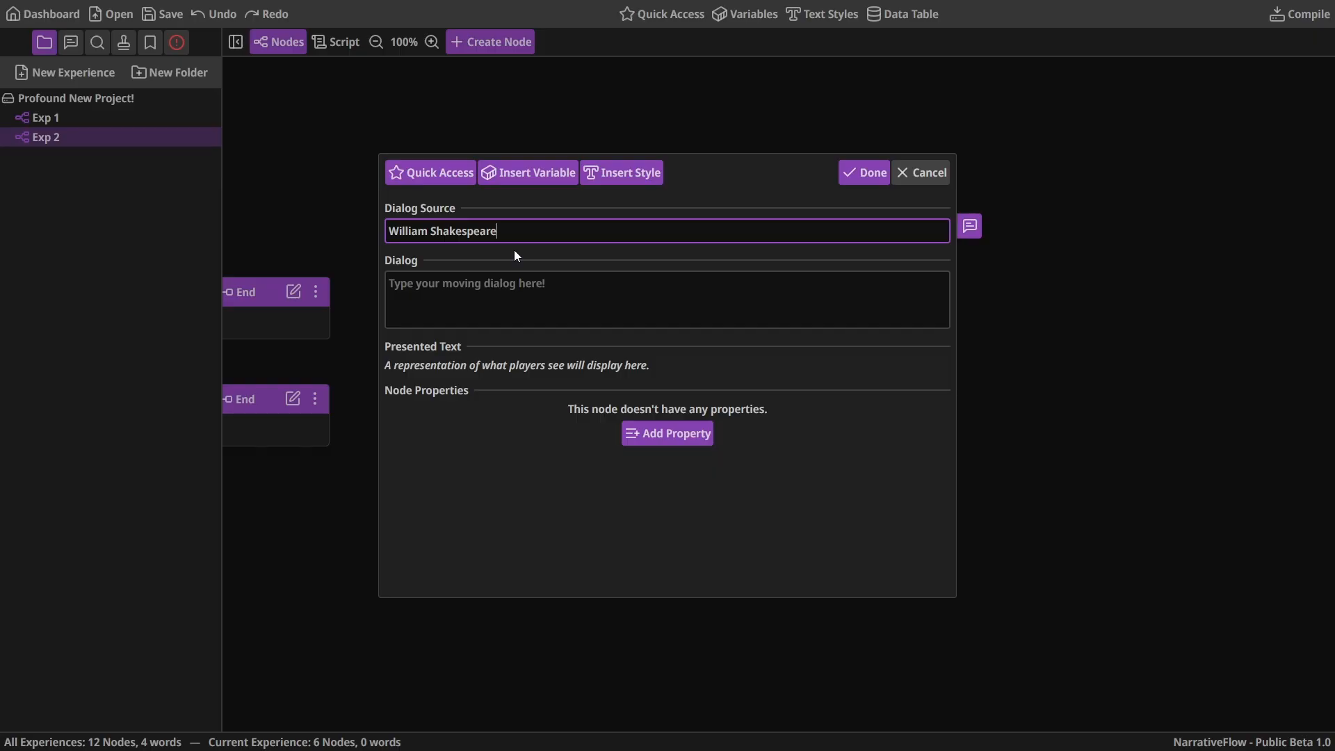
{"action": "left_click", "coordinate": [863, 174]}
Review the items stored in the Character Names Quick Access group
{"action": "left_click", "coordinate": [661, 17]}
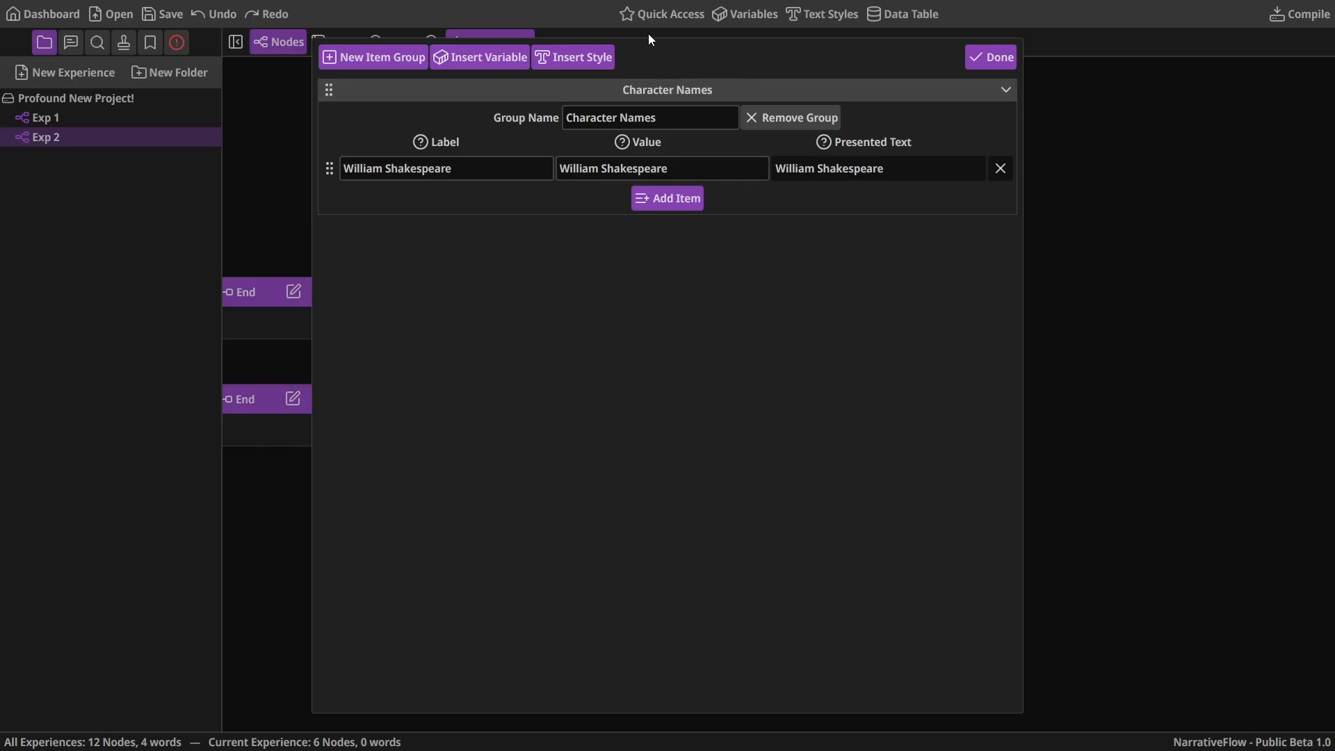
{"action": "left_click", "coordinate": [966, 62]}
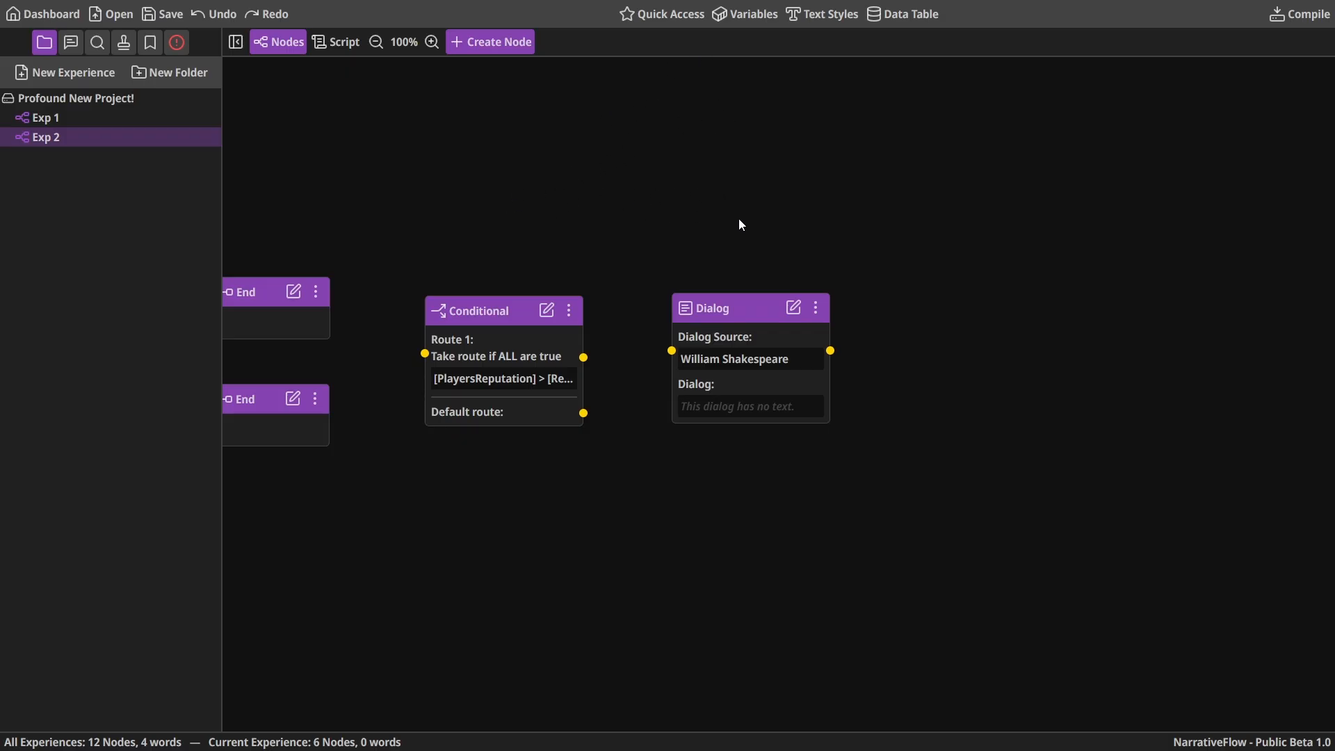
{"action": "left_click_drag", "start_coordinate": [452, 219], "coordinate": [605, 244]}
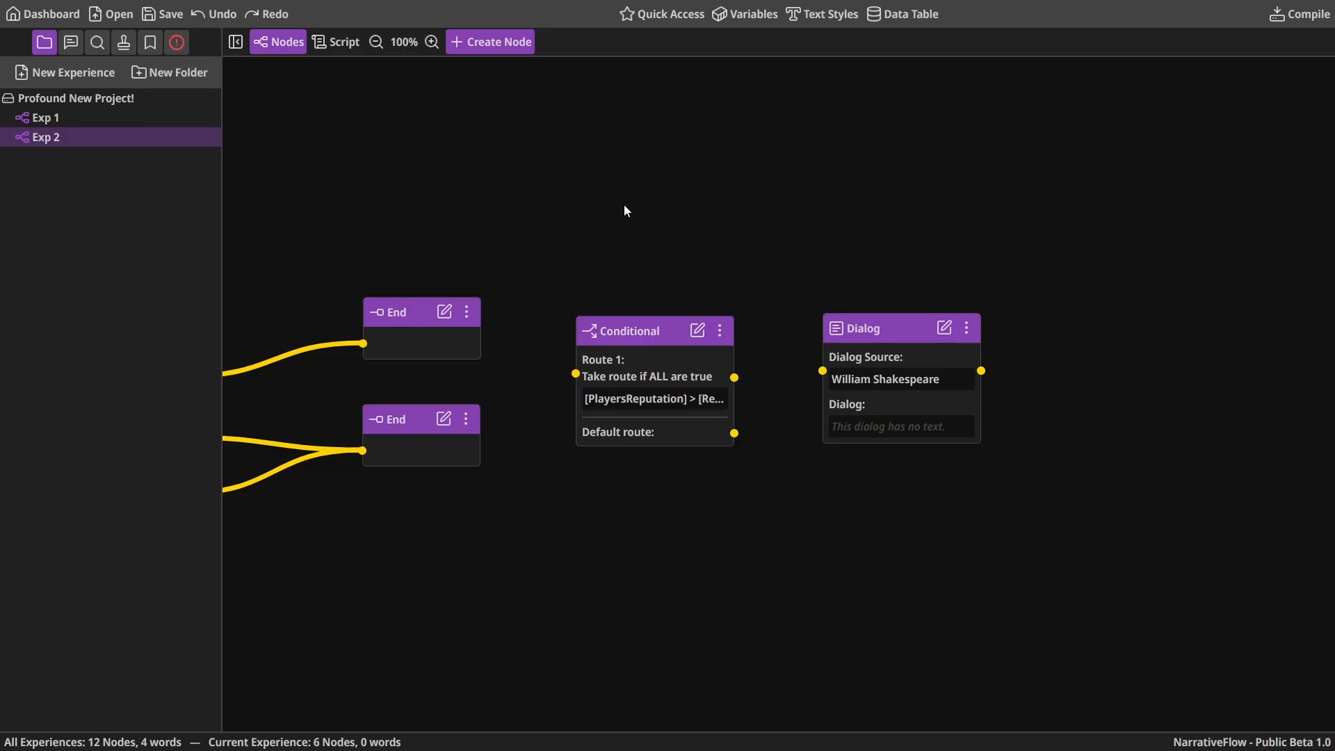
{"action": "left_click_drag", "start_coordinate": [619, 217], "coordinate": [675, 240]}
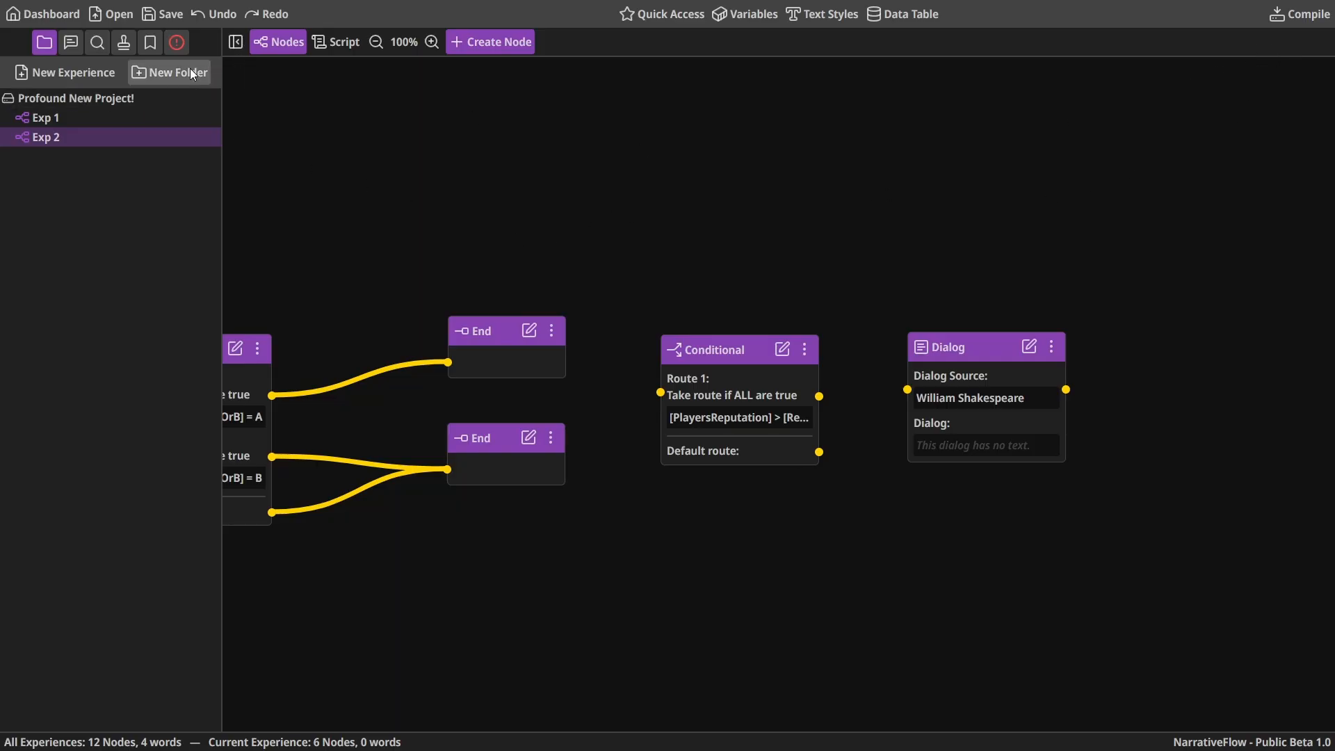
Examine the errors and warnings listed for the nodes in Exp 2
{"action": "left_click", "coordinate": [176, 43]}
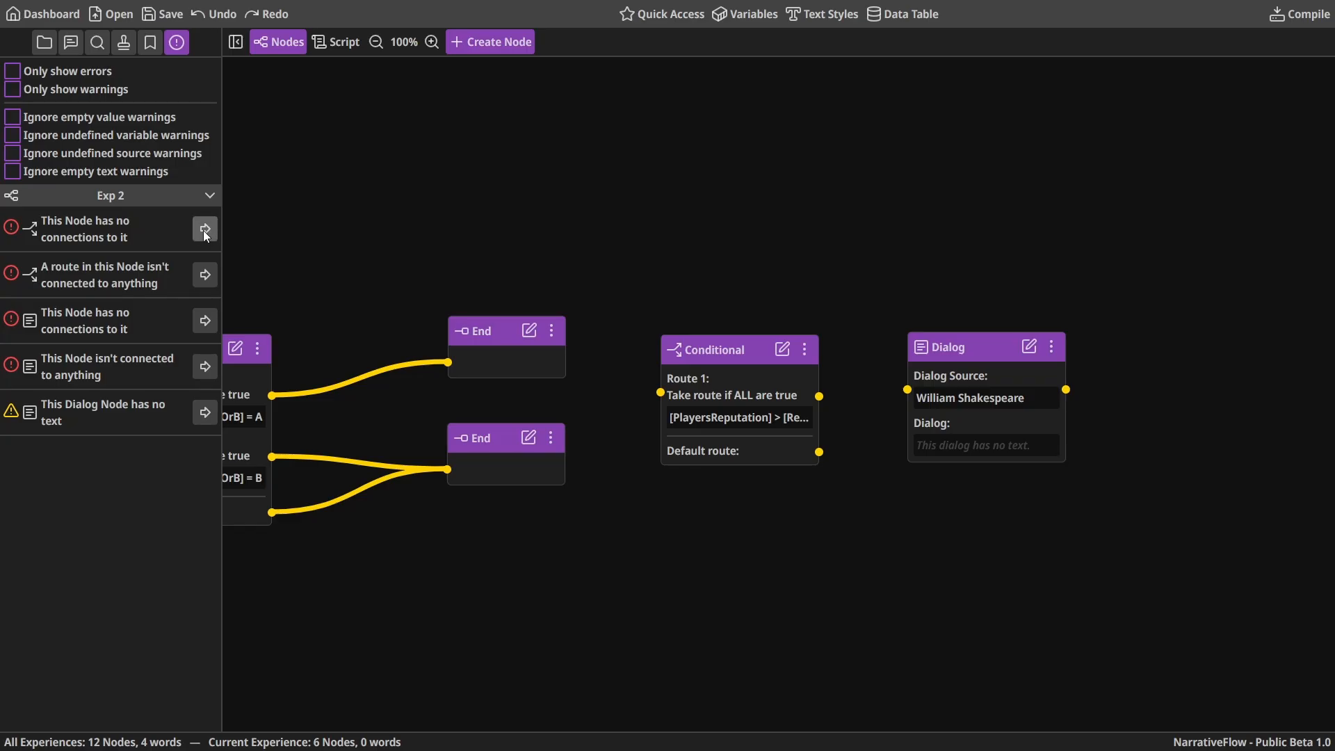
{"action": "left_click_drag", "start_coordinate": [427, 310], "coordinate": [446, 260]}
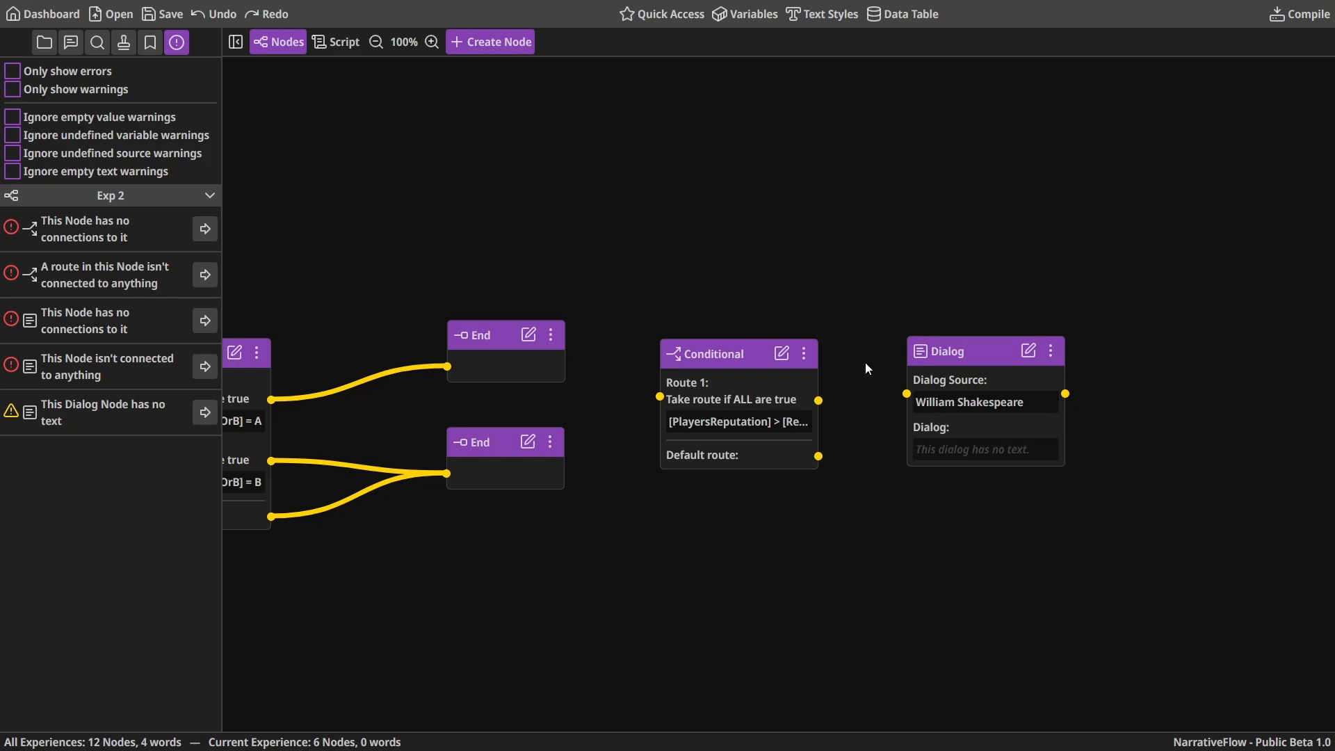
Shift the unconnected Conditional node slightly towards the End nodes and try to draw a connection from its Route 1
{"action": "left_click_drag", "start_coordinate": [735, 354], "coordinate": [738, 341]}
{"action": "left_click_drag", "start_coordinate": [735, 266], "coordinate": [695, 268]}
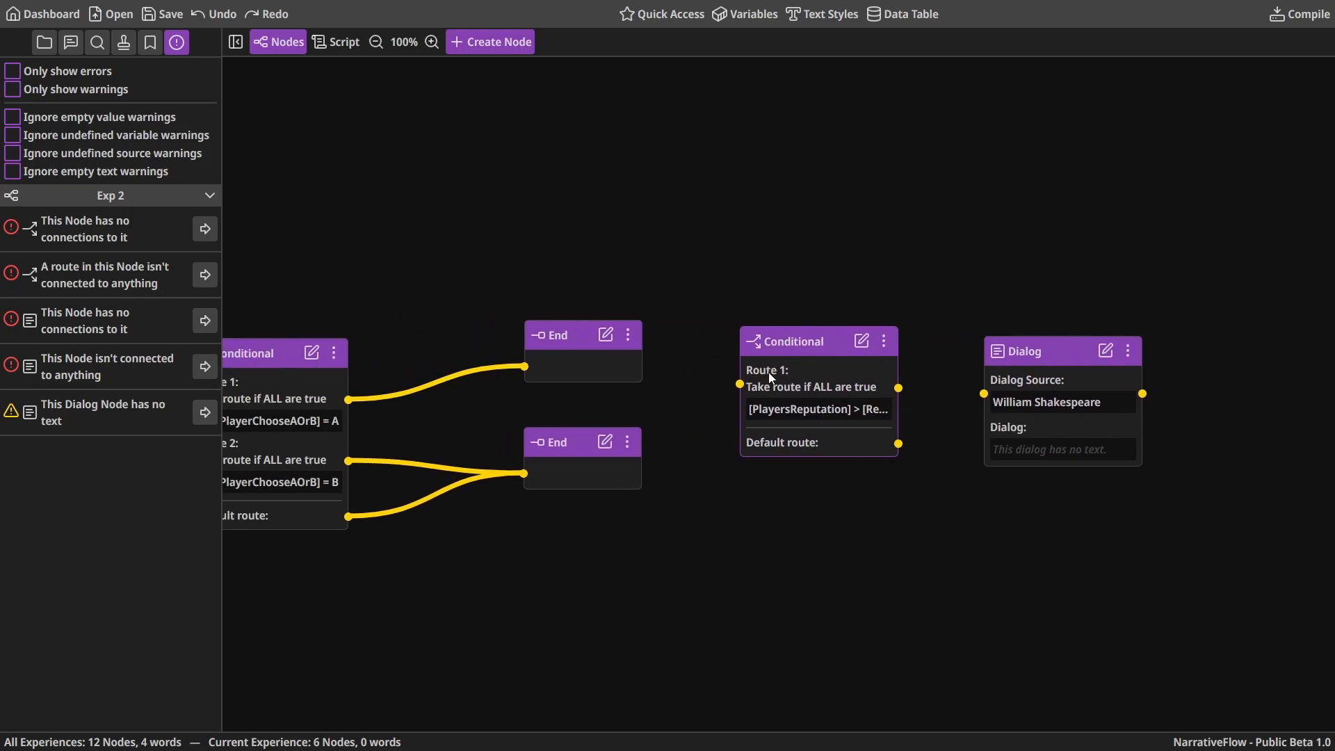
{"action": "left_click_drag", "start_coordinate": [772, 372], "coordinate": [758, 371]}
{"action": "left_click_drag", "start_coordinate": [870, 390], "coordinate": [949, 348]}
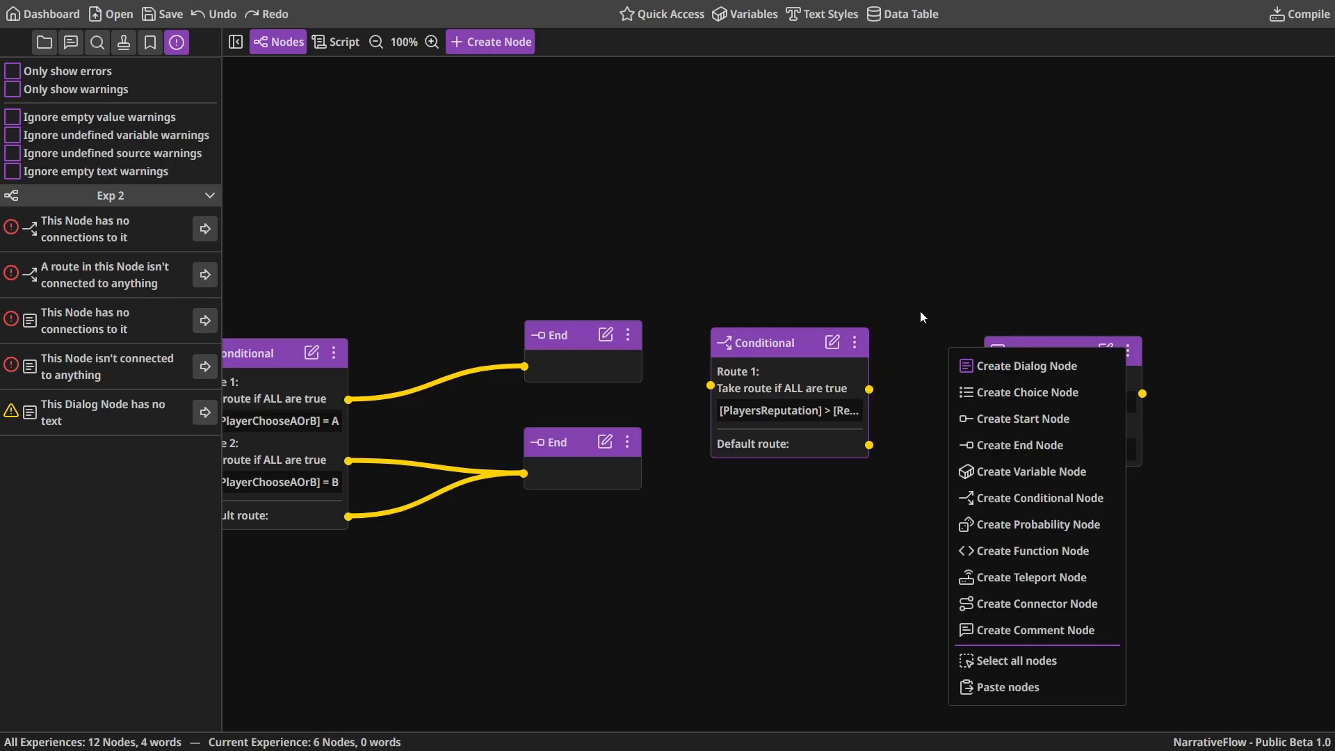
{"action": "left_click", "coordinate": [931, 319]}
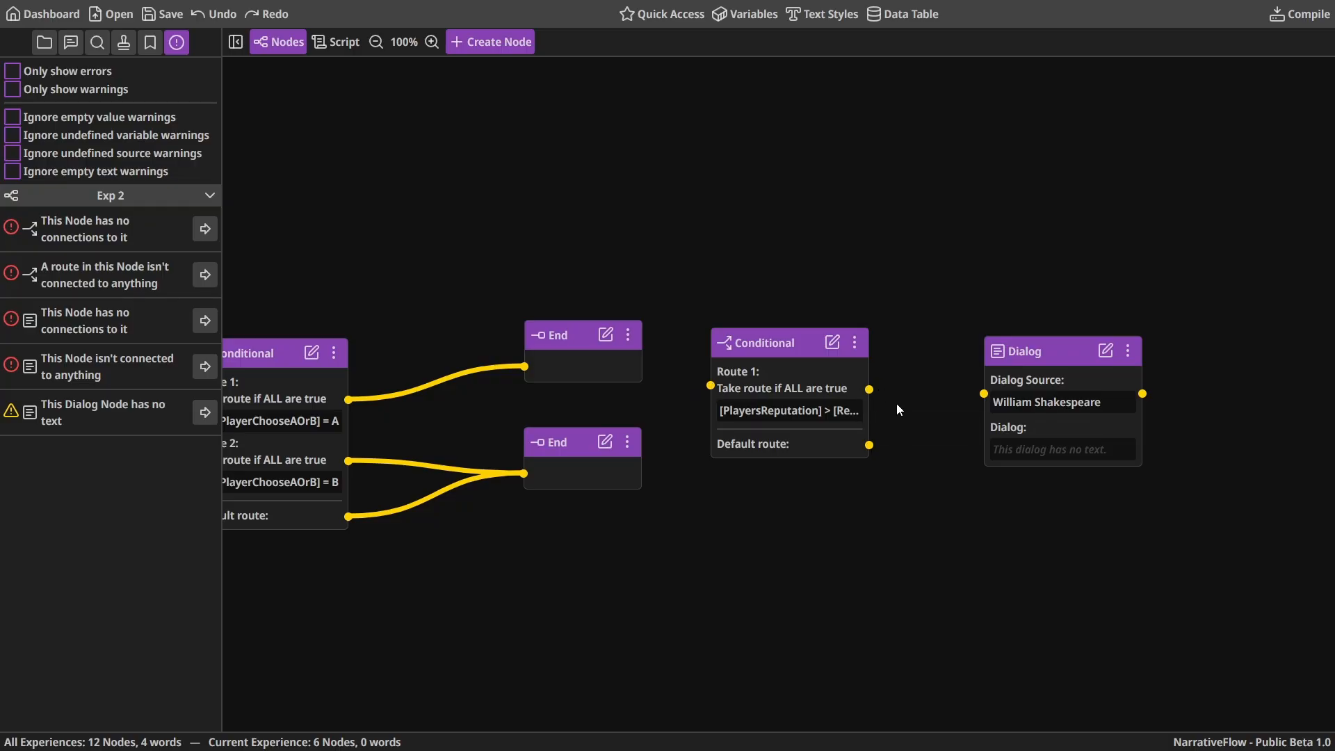
{"action": "left_click_drag", "start_coordinate": [896, 403], "coordinate": [847, 407]}
Remove the unconnected Conditional node from Exp 2
{"action": "left_click", "coordinate": [806, 347]}
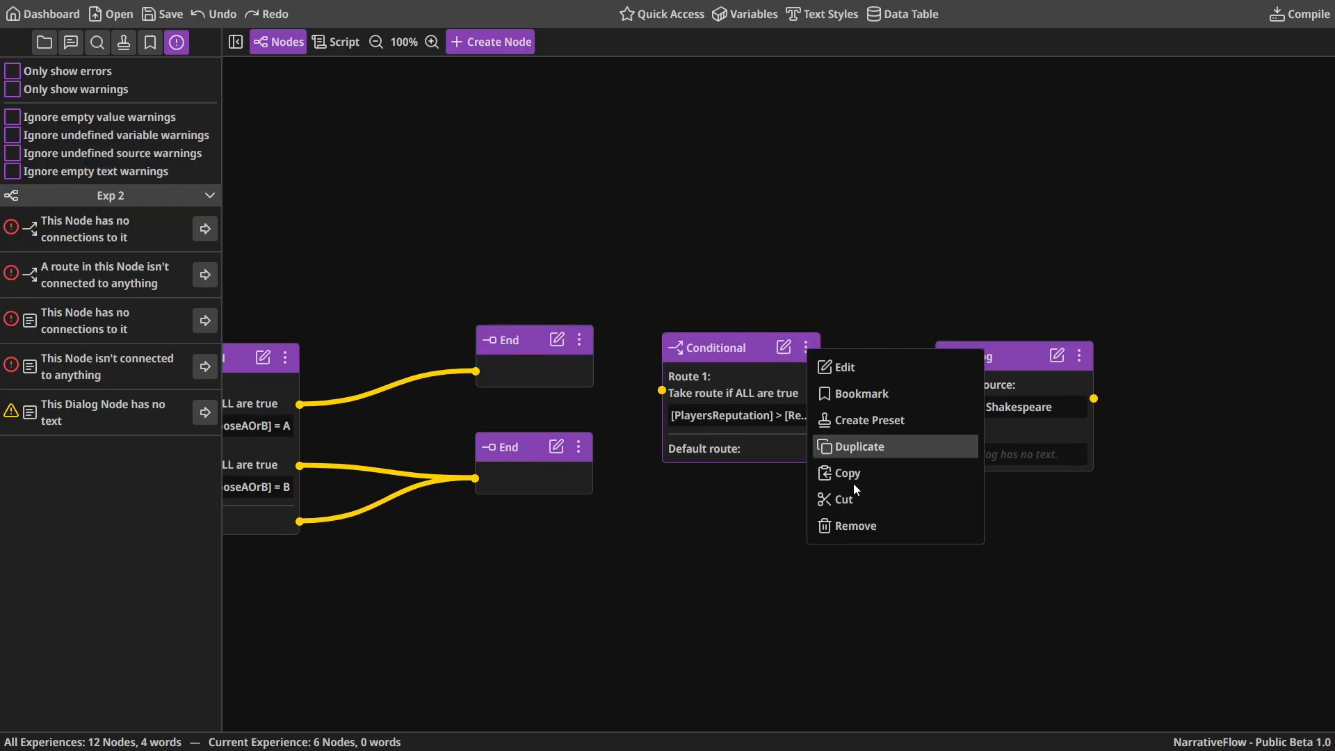
{"action": "left_click", "coordinate": [859, 527]}
{"action": "left_click_drag", "start_coordinate": [858, 486], "coordinate": [604, 469]}
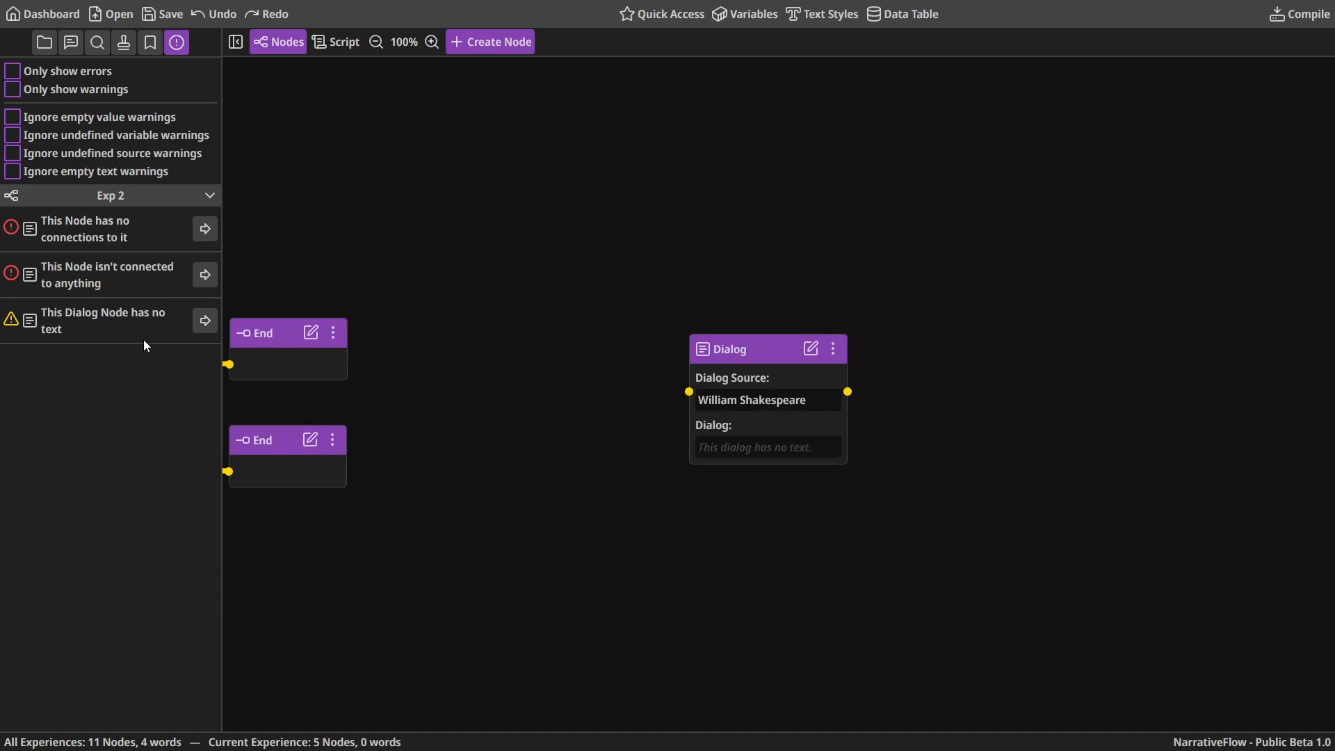
{"action": "left_click_drag", "start_coordinate": [560, 390], "coordinate": [552, 388]}
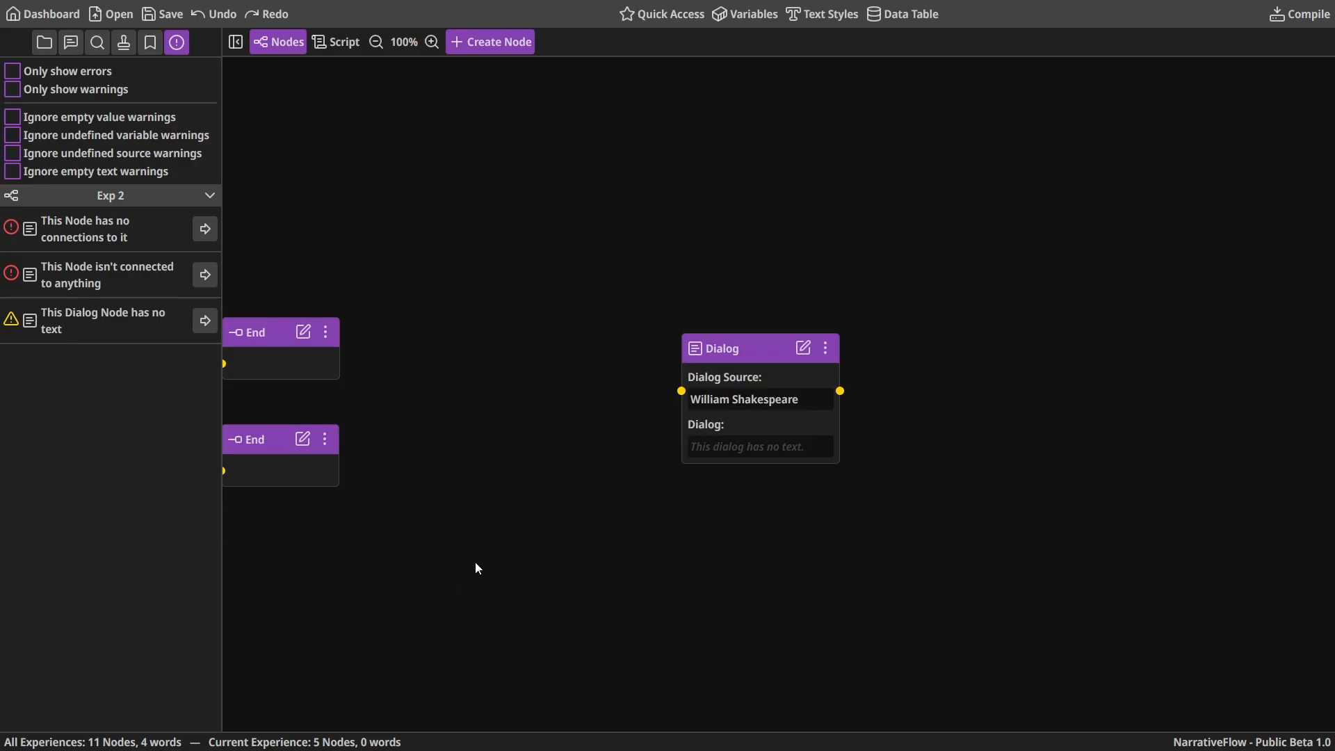
{"action": "left_click_drag", "start_coordinate": [547, 506], "coordinate": [539, 504]}
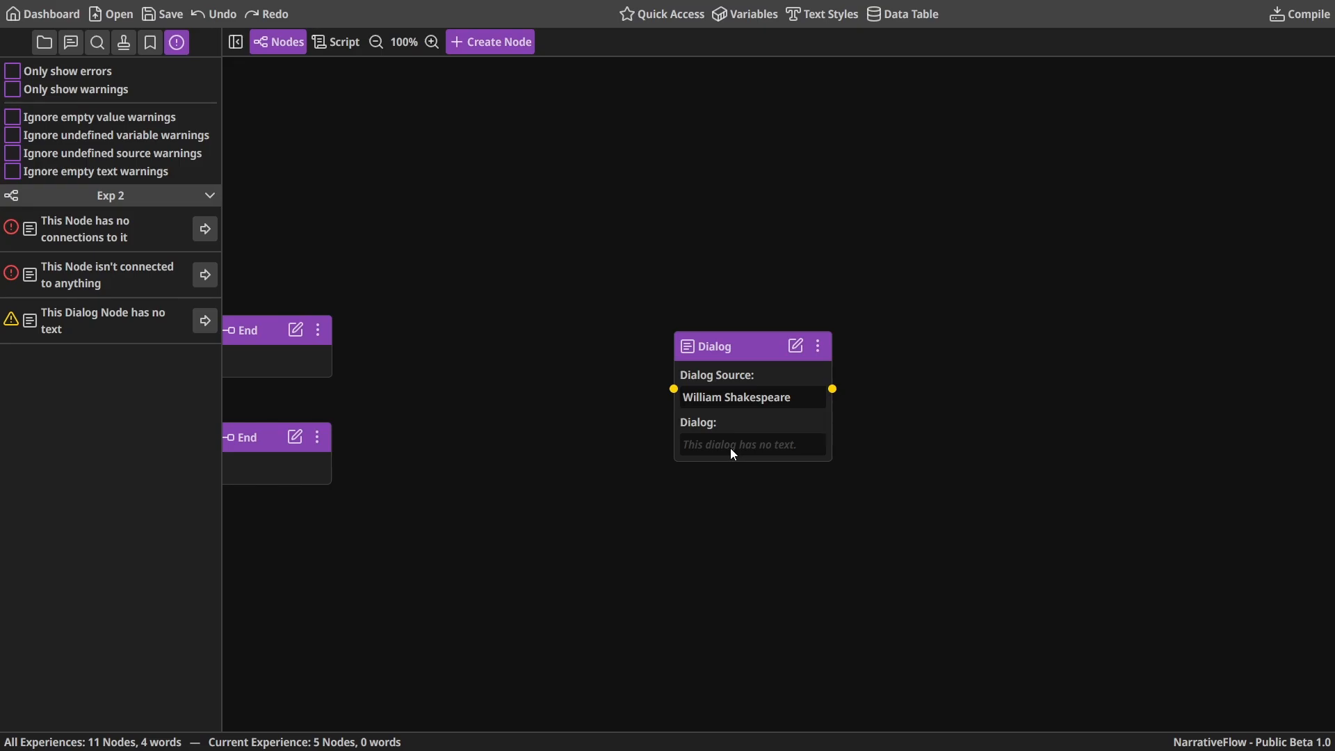
{"action": "left_click_drag", "start_coordinate": [554, 429], "coordinate": [611, 425]}
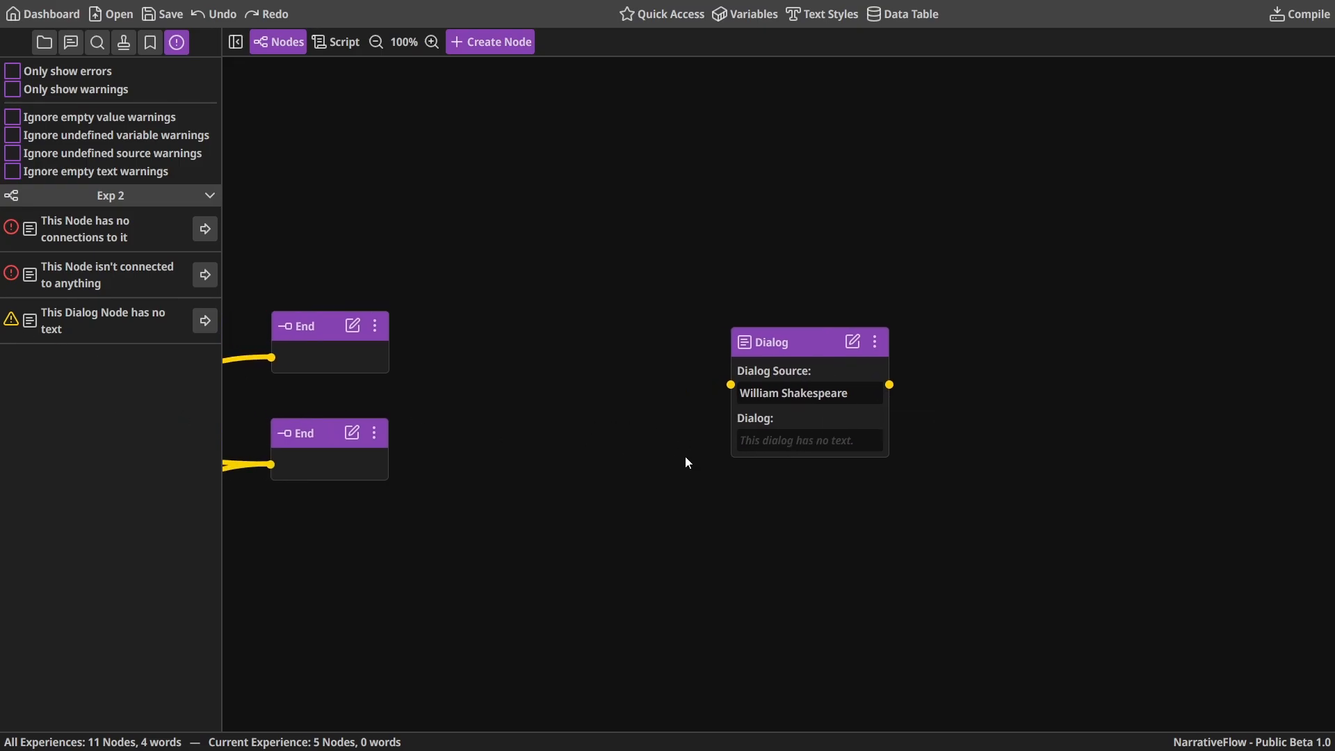
{"action": "left_click_drag", "start_coordinate": [664, 454], "coordinate": [635, 453]}
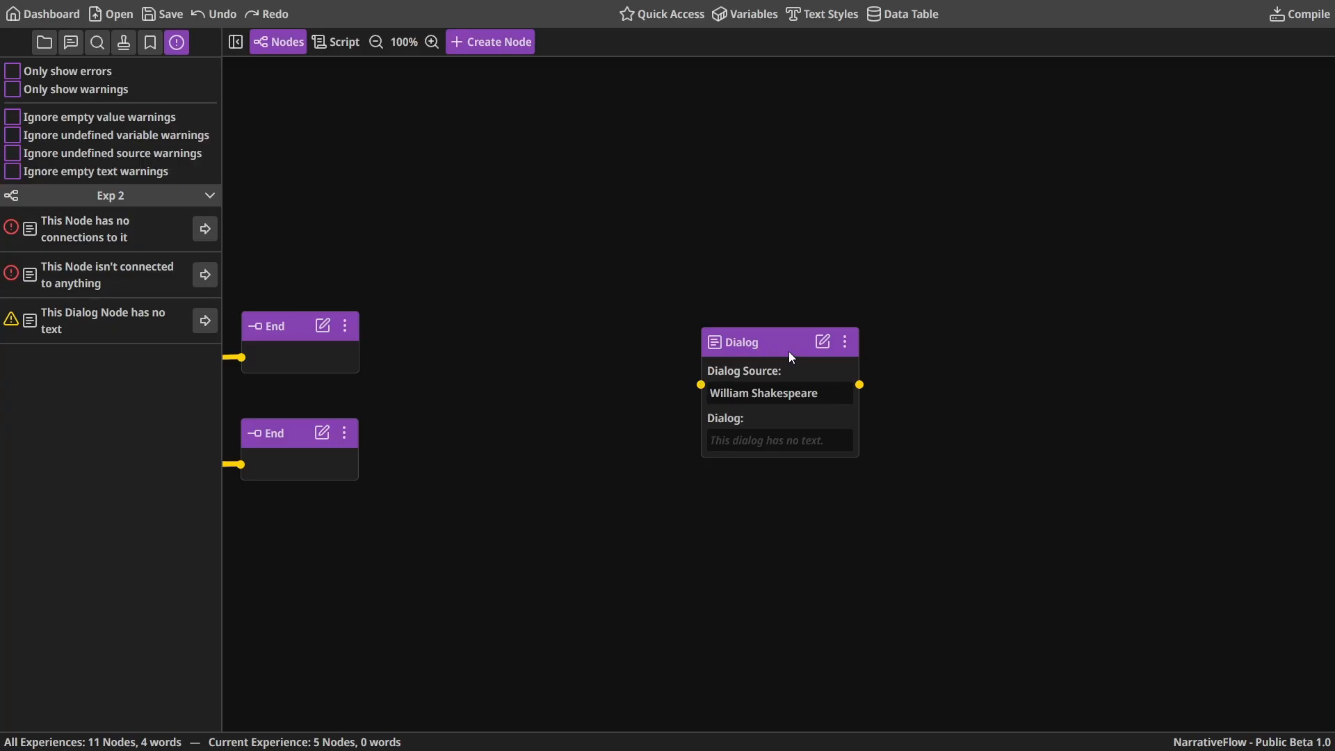
Place the Dialog node between the Conditional node and the upper End node, and disconnect Route 1 from that End node
{"action": "left_click_drag", "start_coordinate": [788, 352], "coordinate": [693, 352]}
{"action": "left_click_drag", "start_coordinate": [474, 403], "coordinate": [802, 399]}
{"action": "left_click_drag", "start_coordinate": [993, 397], "coordinate": [520, 237]}
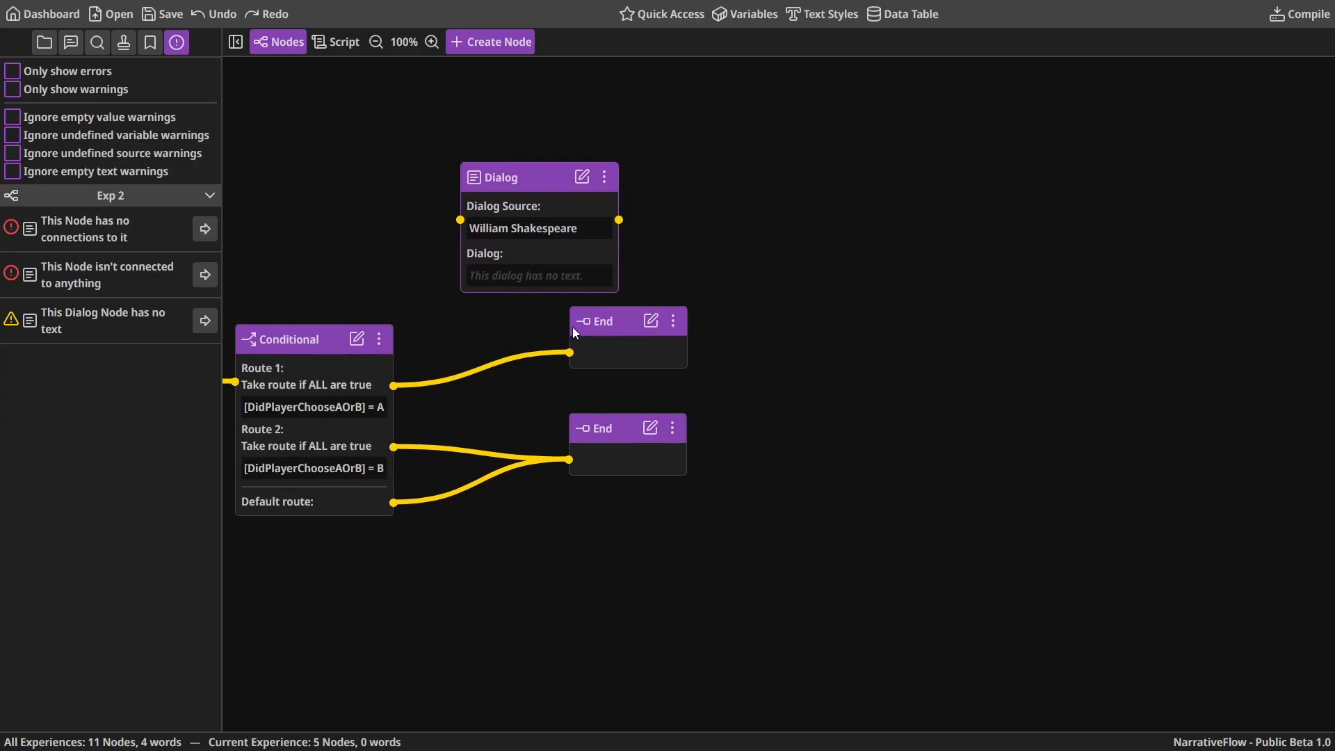
{"action": "left_click_drag", "start_coordinate": [587, 331], "coordinate": [783, 333]}
{"action": "left_click", "coordinate": [607, 366]}
{"action": "left_click_drag", "start_coordinate": [562, 246], "coordinate": [588, 307]}
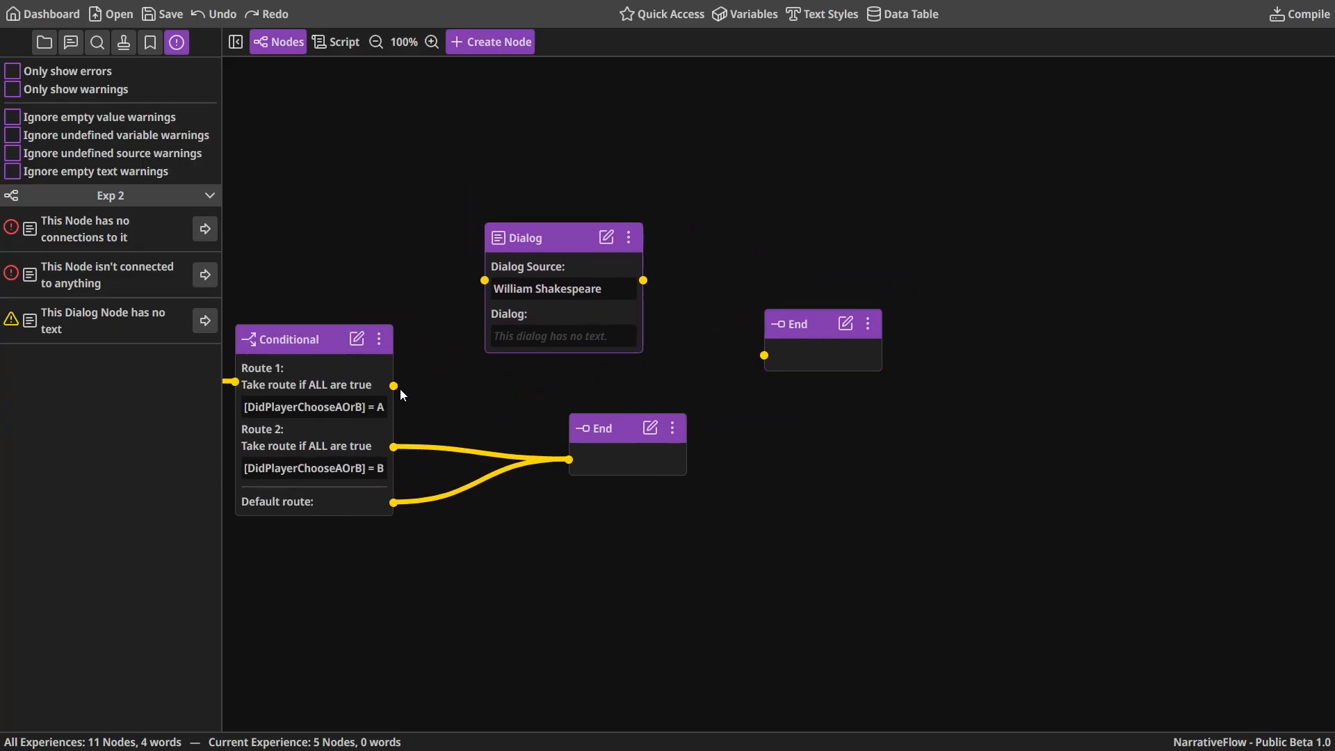
Connect the Conditional node's Route 1 to the Dialog node and the Dialog node to the upper End node
{"action": "left_click_drag", "start_coordinate": [394, 386], "coordinate": [484, 281]}
{"action": "left_click_drag", "start_coordinate": [642, 281], "coordinate": [764, 354]}
{"action": "left_click_drag", "start_coordinate": [606, 288], "coordinate": [626, 322]}
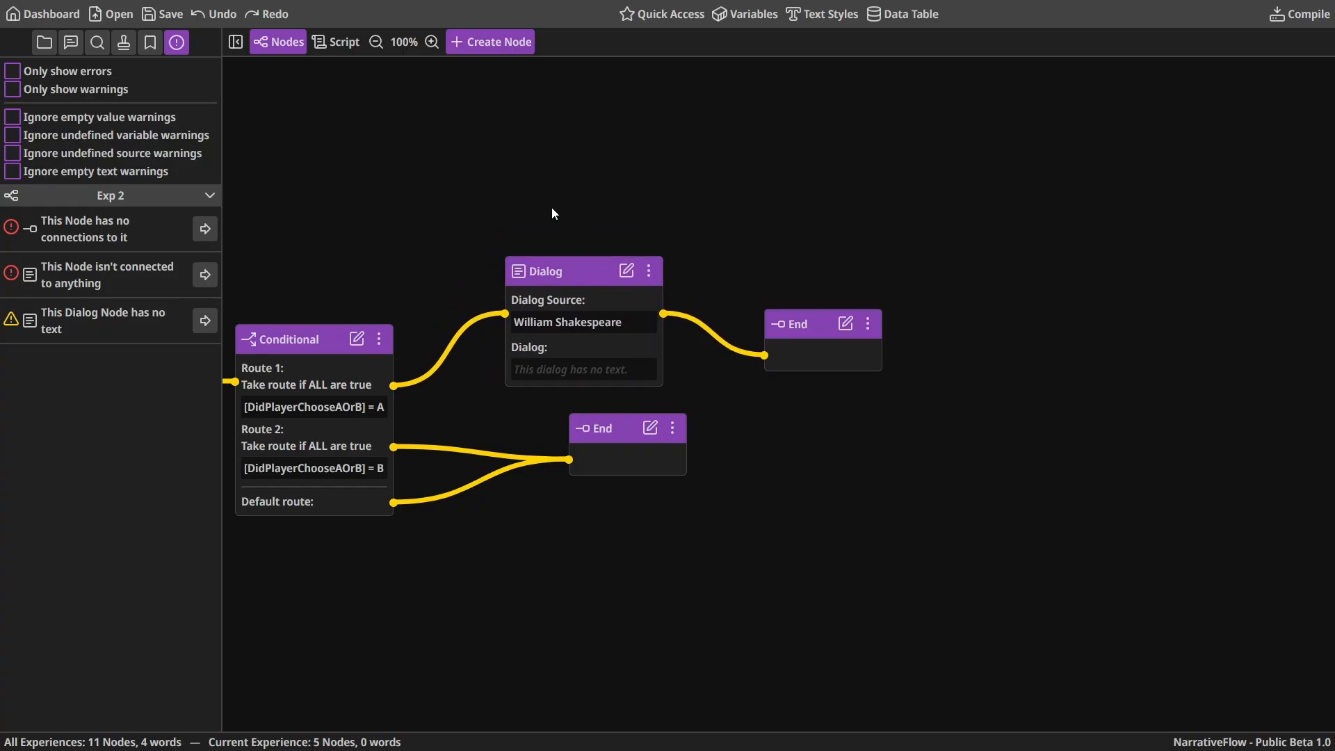
Set the dialog text of the Dialog node in Exp 2 to "Hey!"
{"action": "left_click", "coordinate": [626, 270]}
{"action": "left_click", "coordinate": [587, 304]}
{"action": "type", "text": "Hey"}
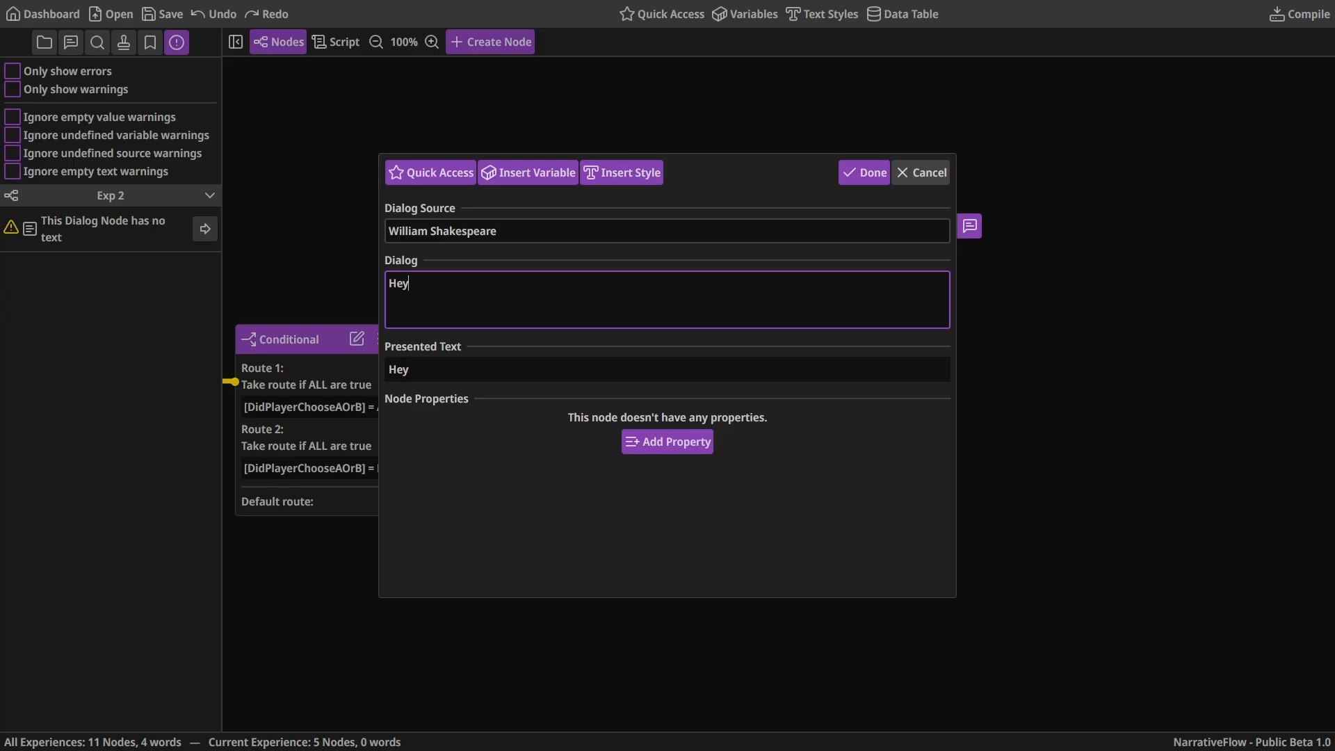
{"action": "type", "text": "!"}
{"action": "left_click", "coordinate": [862, 172]}
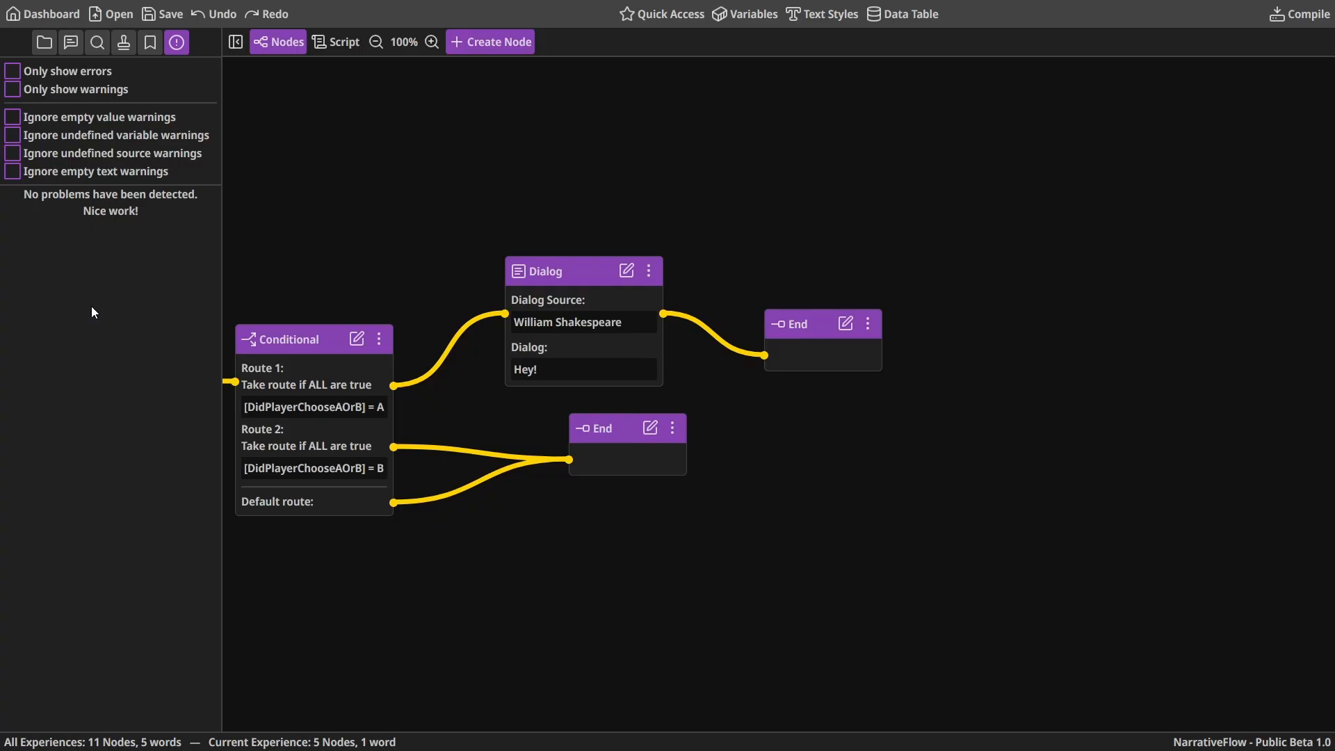
Disconnect the Dialog node from the upper End node in Exp 2
{"action": "left_click", "coordinate": [717, 337]}
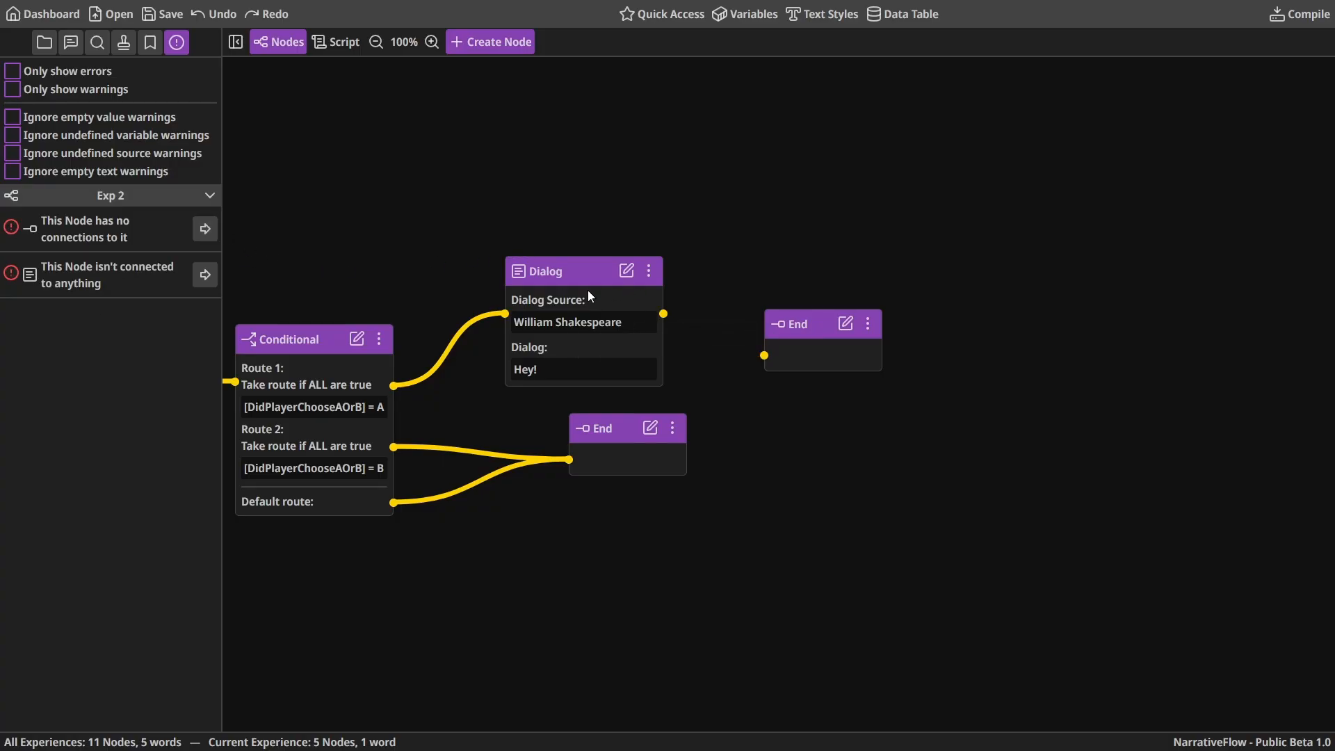
{"action": "left_click_drag", "start_coordinate": [434, 246], "coordinate": [509, 249]}
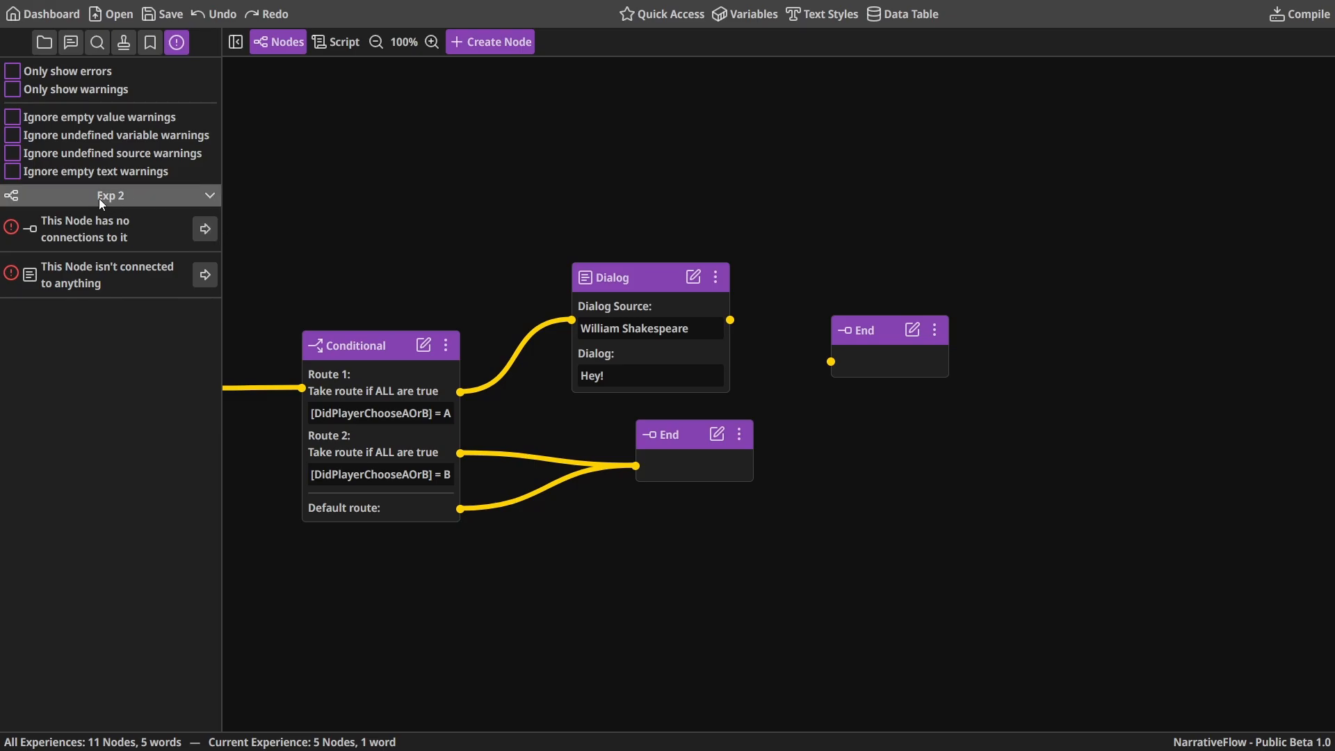
Check the listed node problems while viewing Exp 1, and return to Exp 2 to view the same list there
{"action": "left_click", "coordinate": [46, 42]}
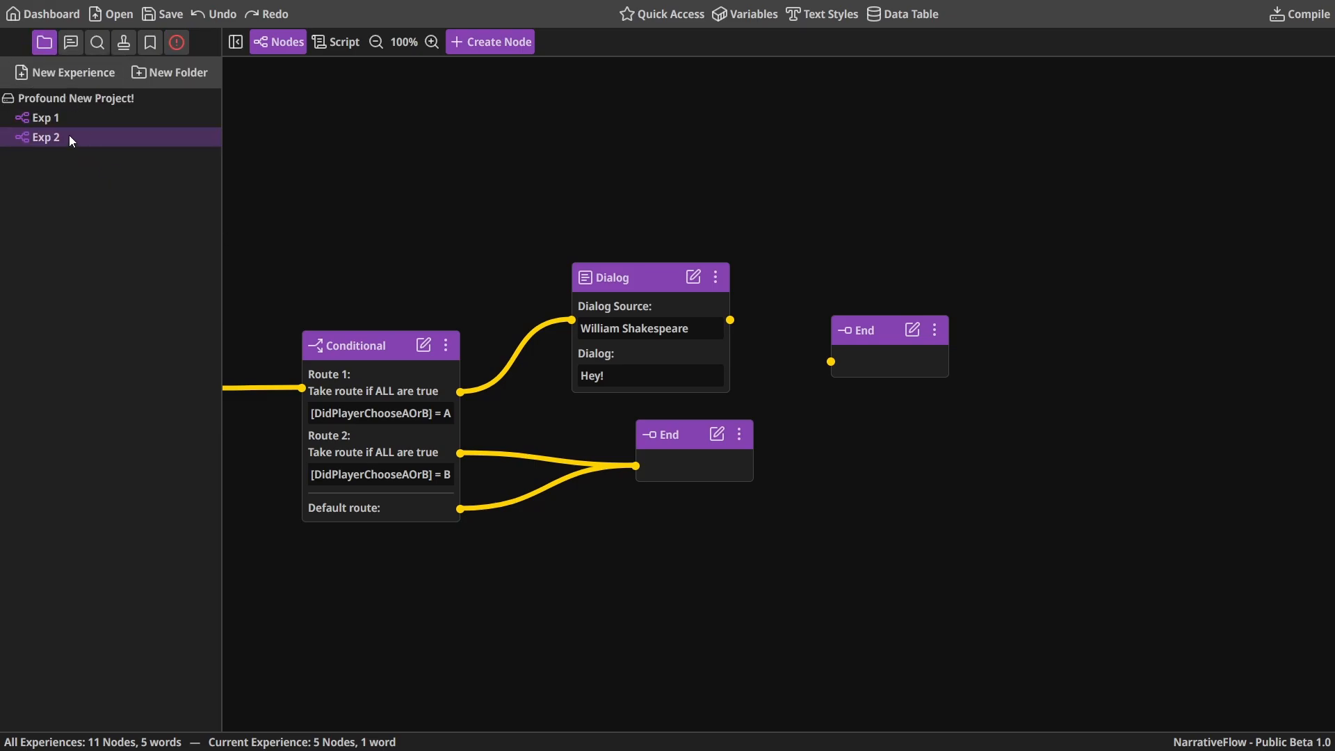
{"action": "left_click", "coordinate": [63, 119]}
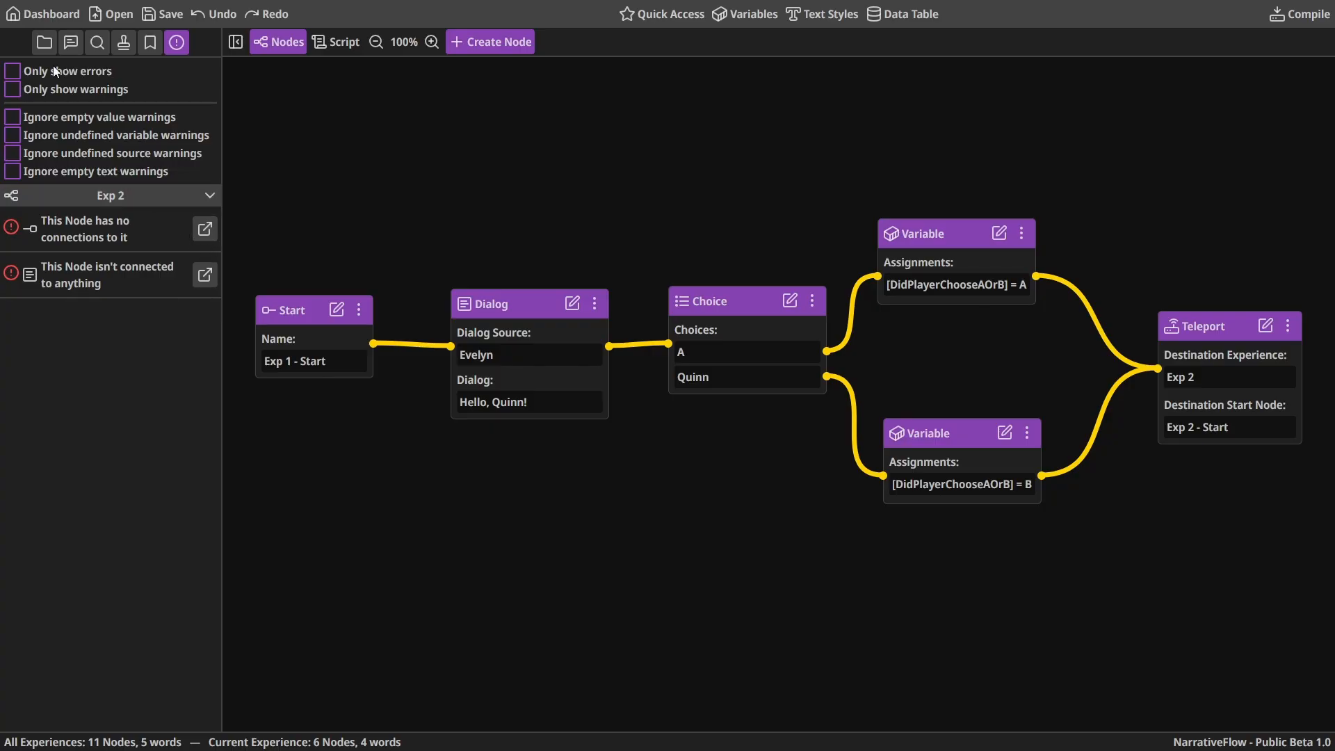
{"action": "left_click", "coordinate": [44, 42]}
{"action": "left_click", "coordinate": [40, 136]}
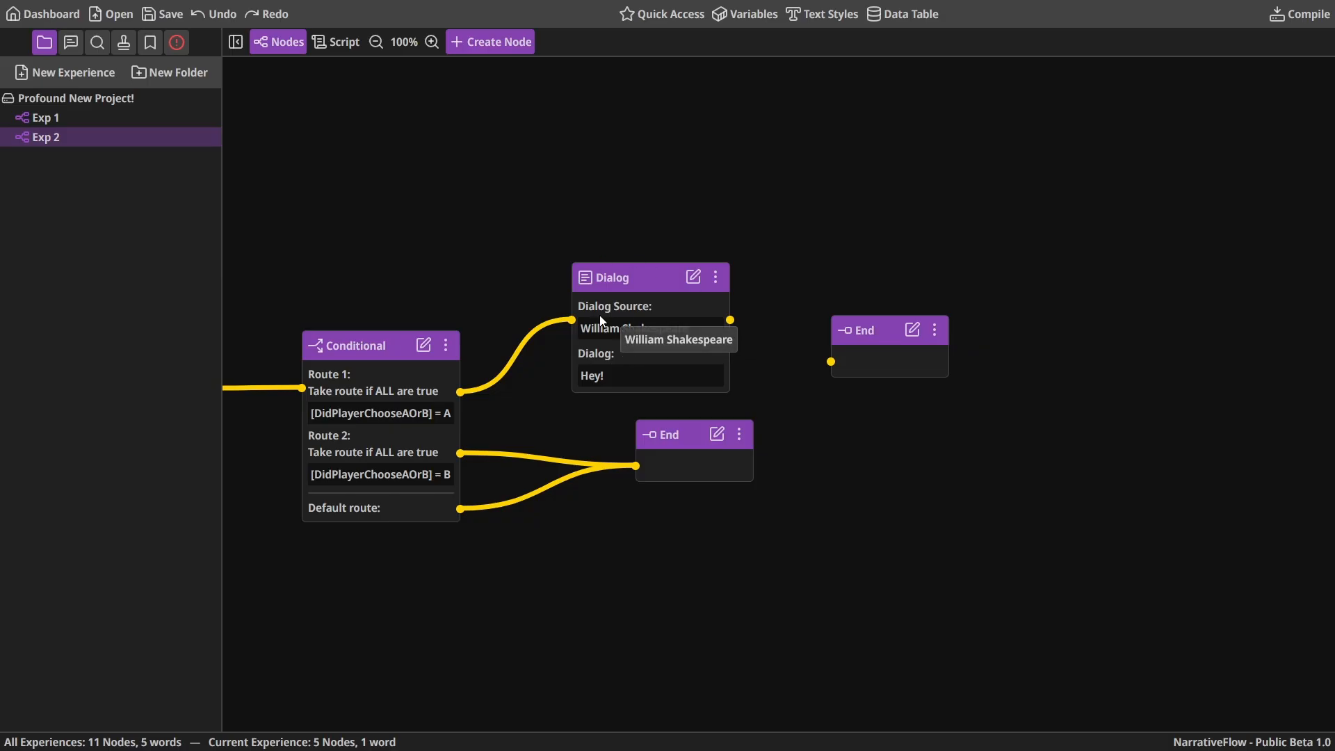
{"action": "left_click", "coordinate": [176, 42]}
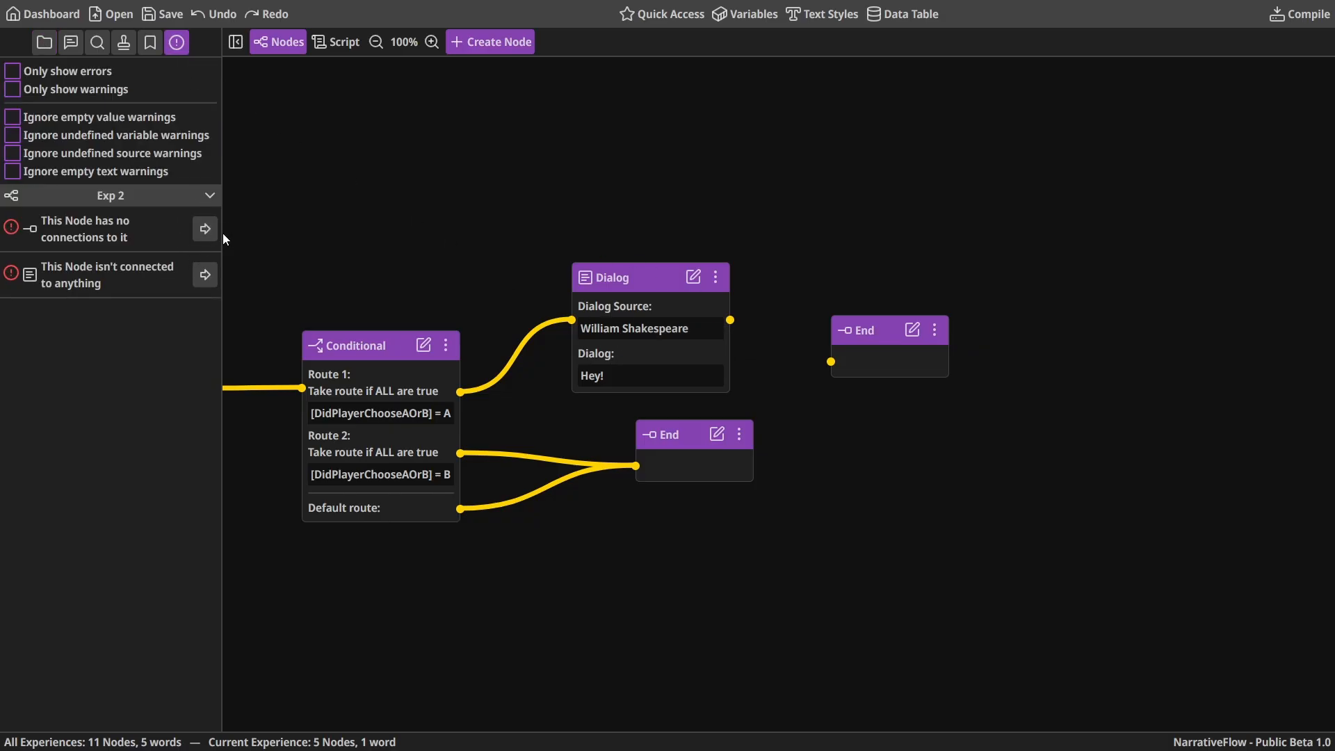